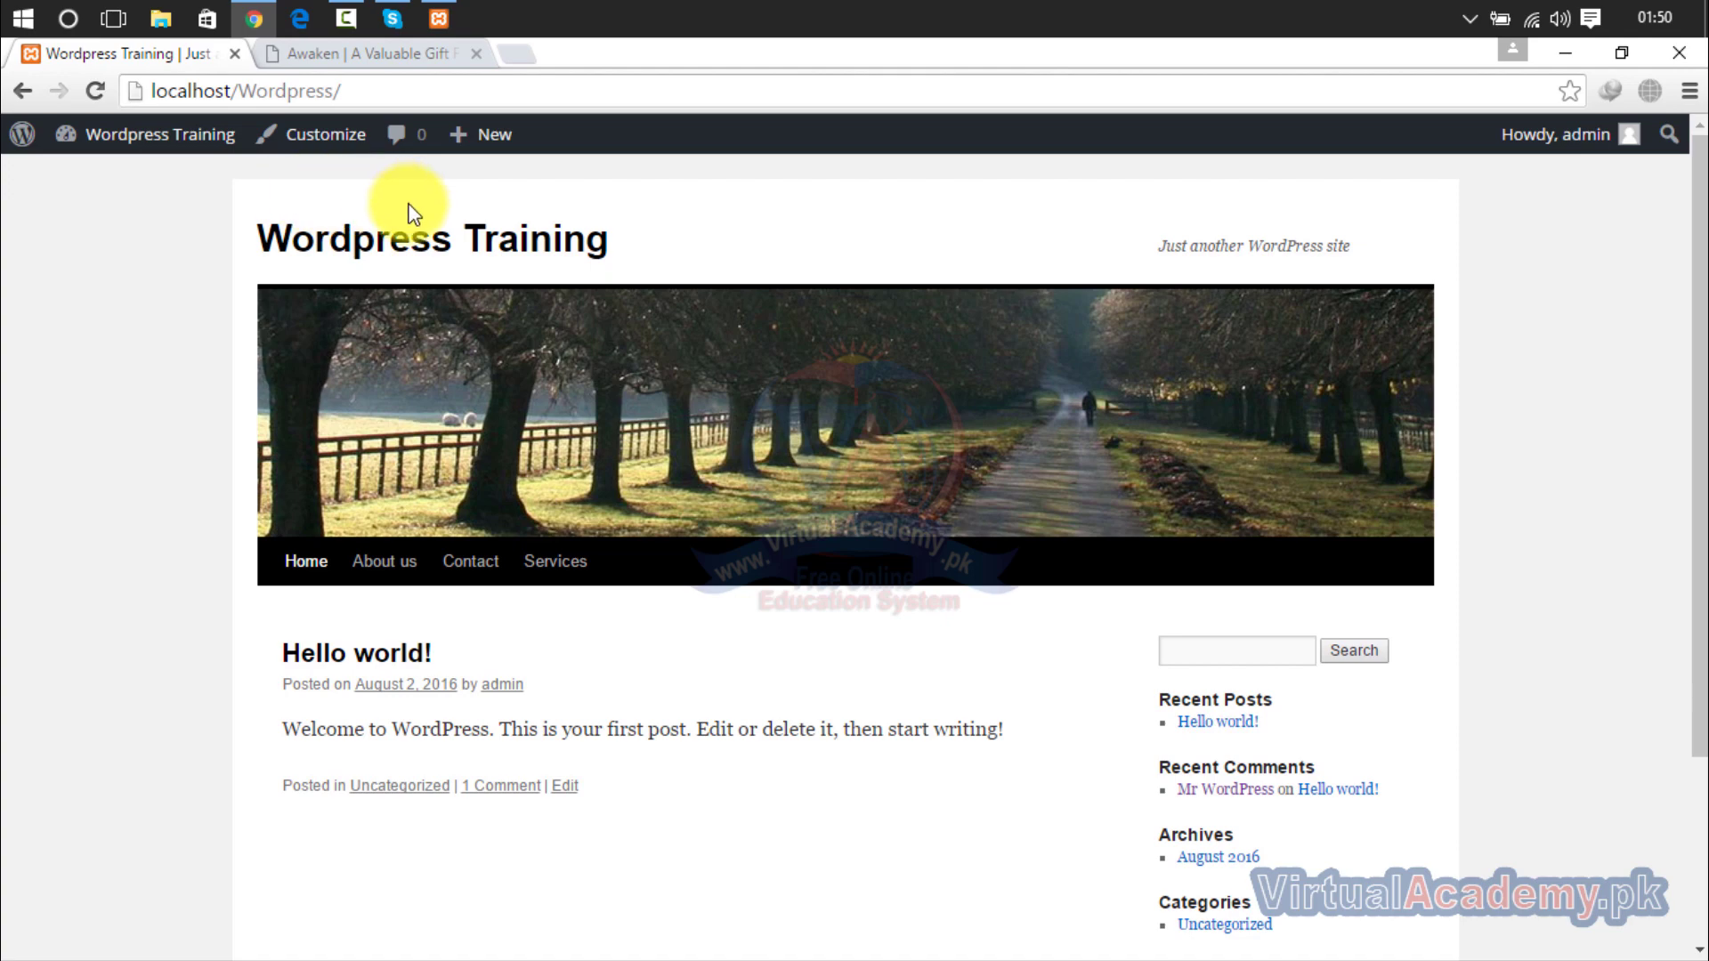
Examine the Awaken theme demo site, including its navigation bar, the Dropdown item's submenu and the page content.
left_click(377, 49)
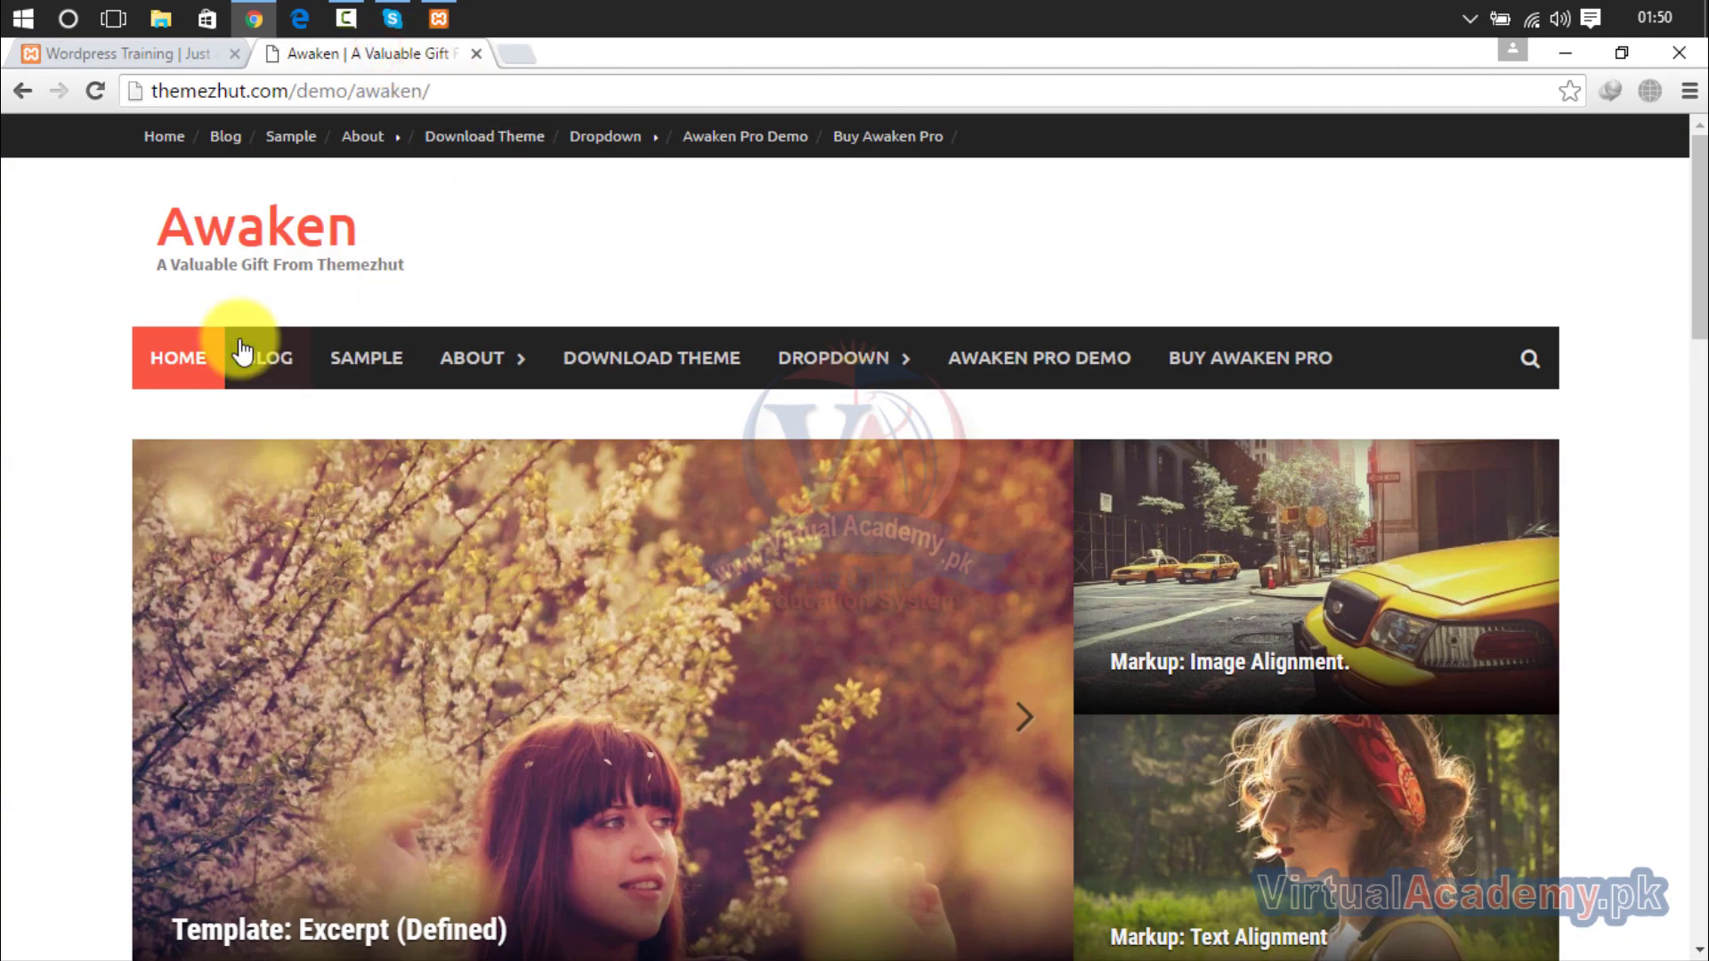
mouse_move(447, 349)
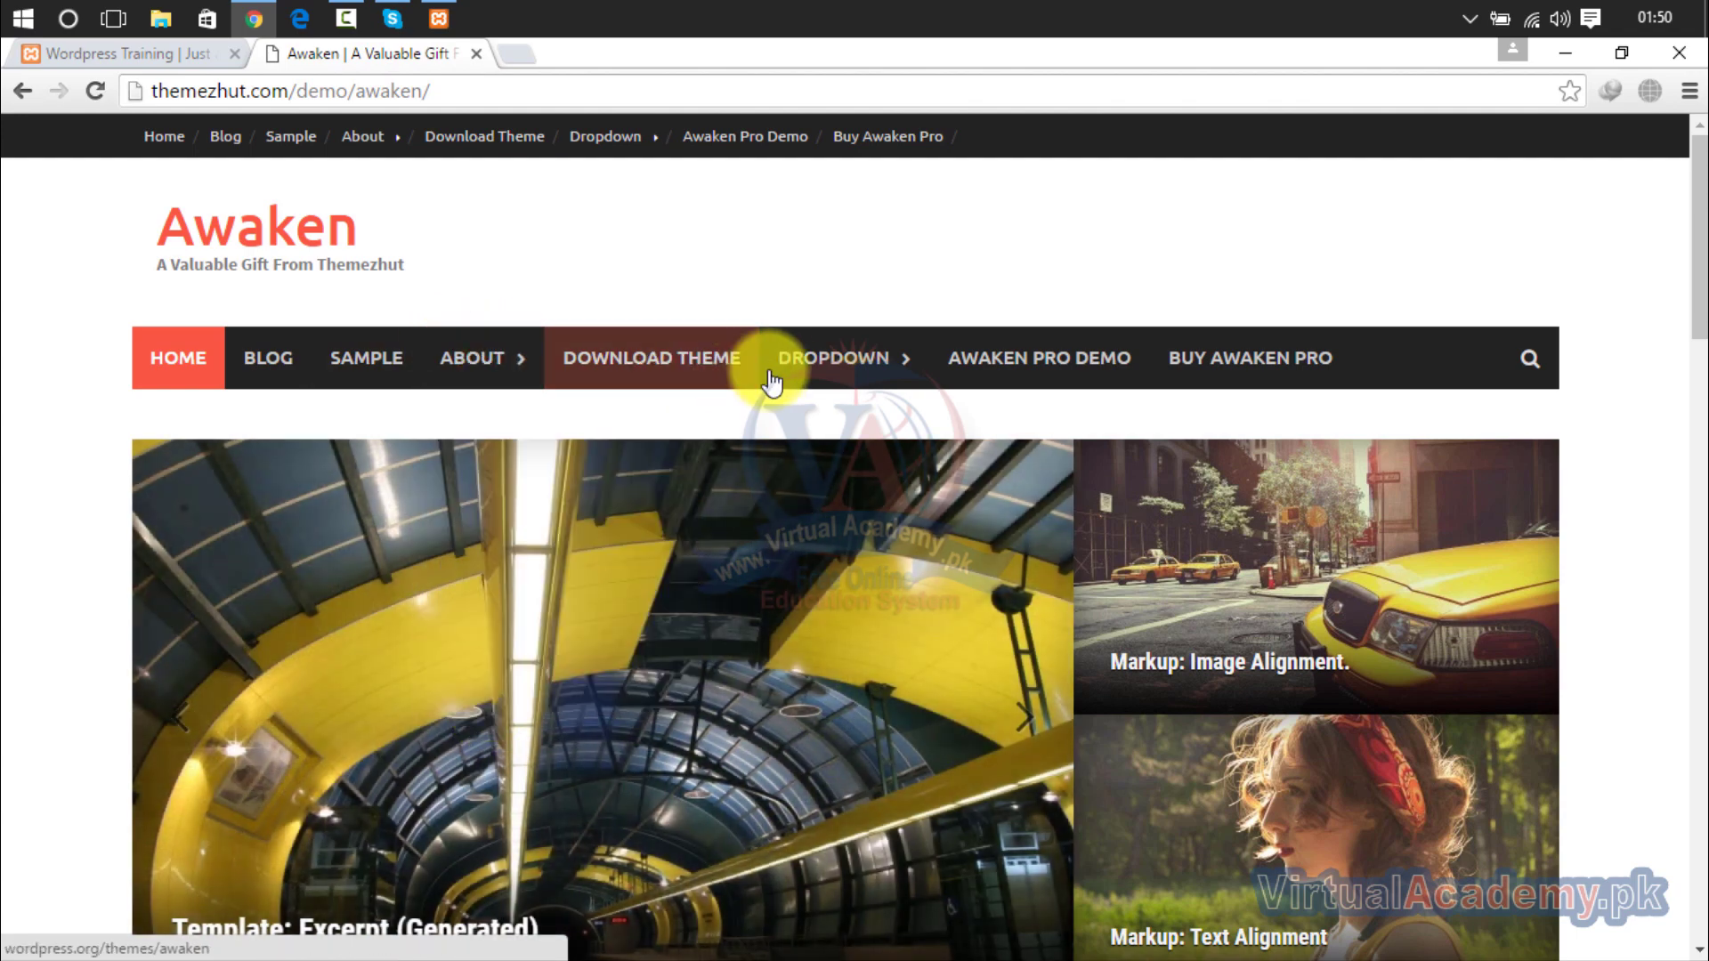
mouse_move(816, 373)
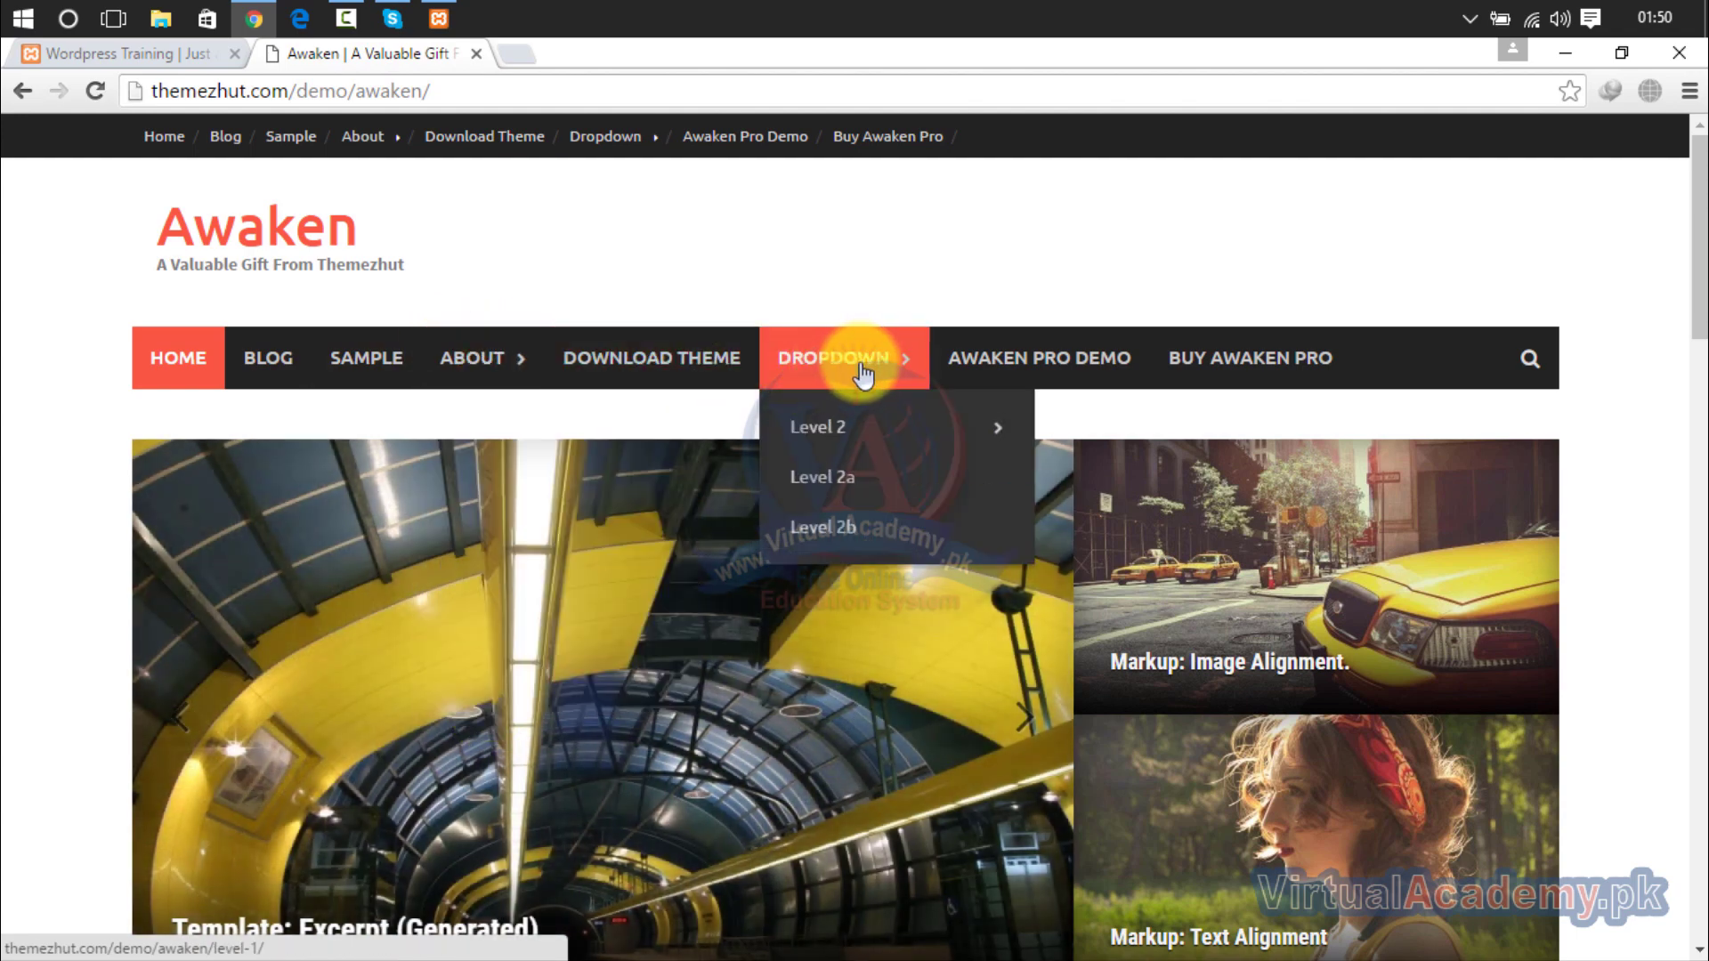
mouse_move(851, 429)
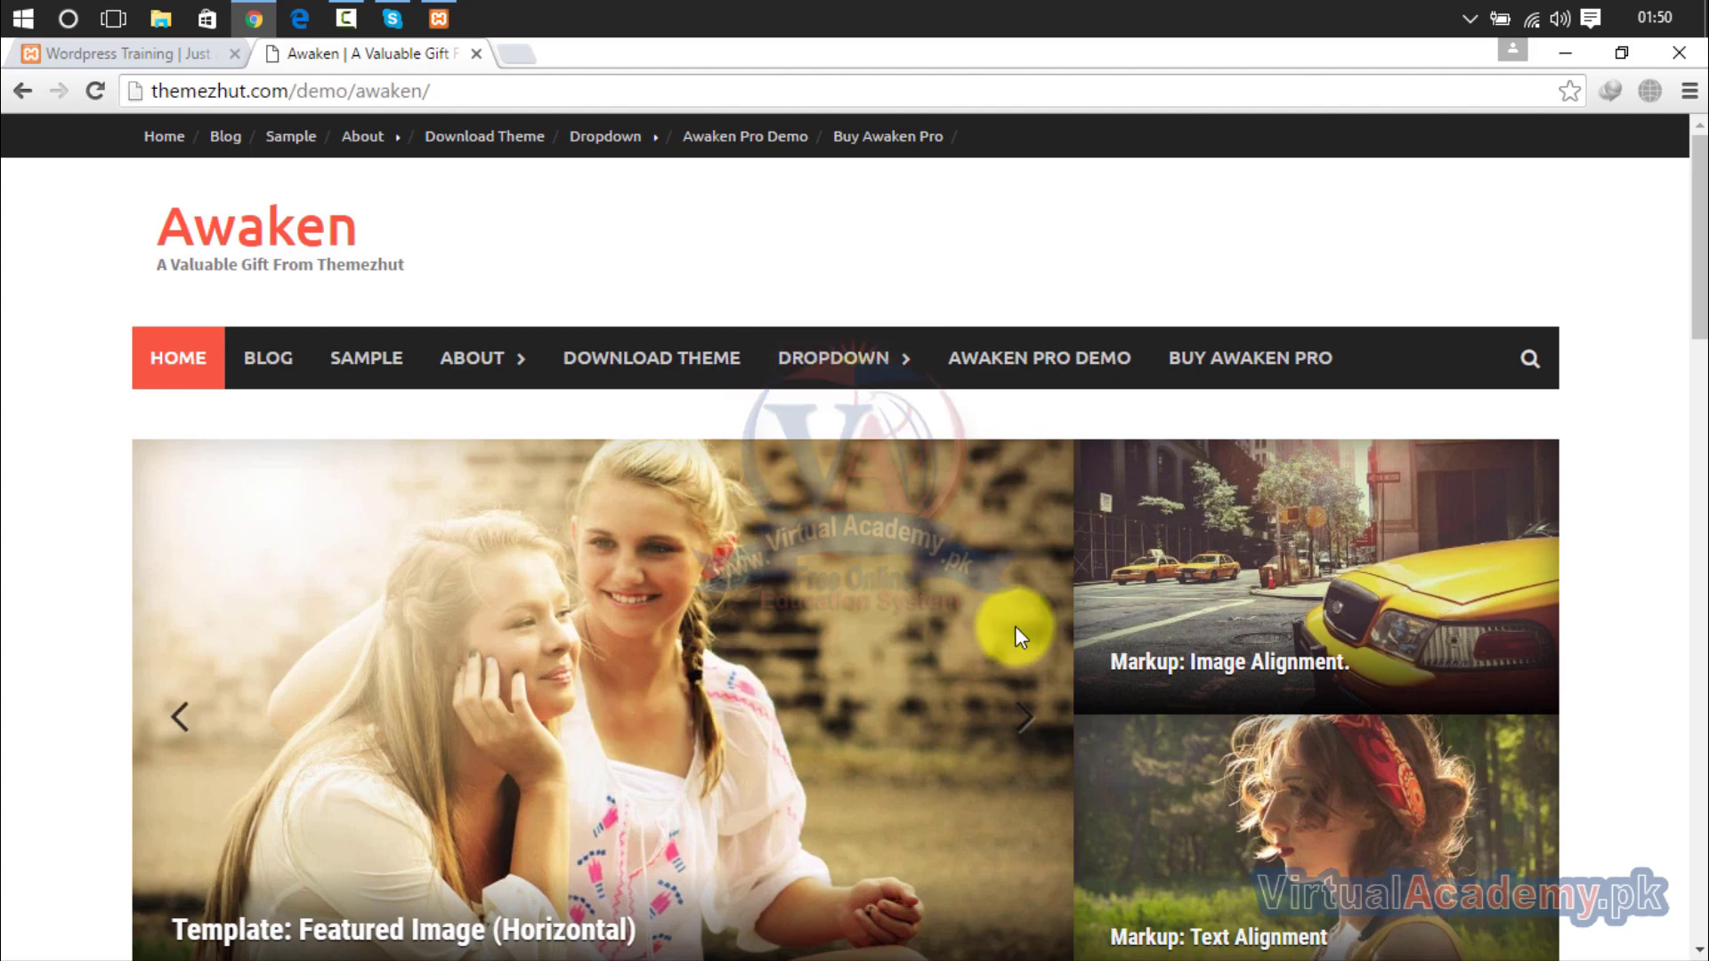
left_click_drag(1695, 303, 1695, 699)
scroll(1617, 362, "up", 8)
scroll(1646, 534, "down", 3)
left_click_drag(1682, 625, 1620, 236)
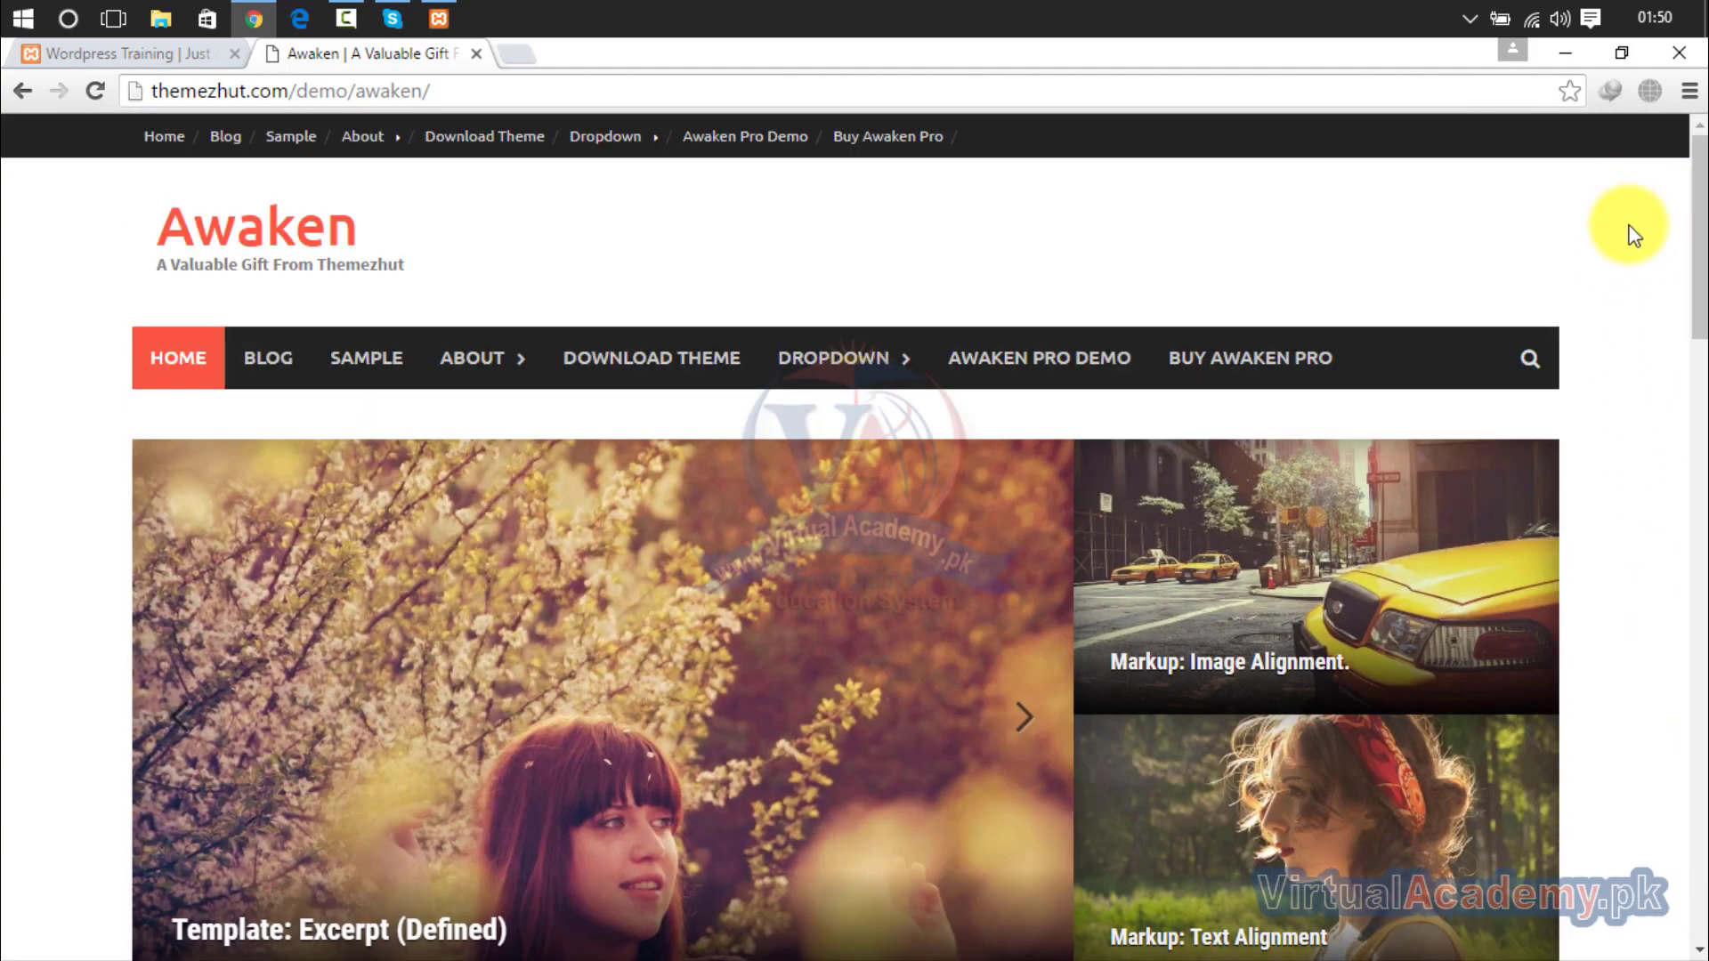
Close the Awaken theme demo and open the admin dashboard of the Wordpress Training site.
left_click(471, 55)
mouse_move(191, 142)
left_click(114, 181)
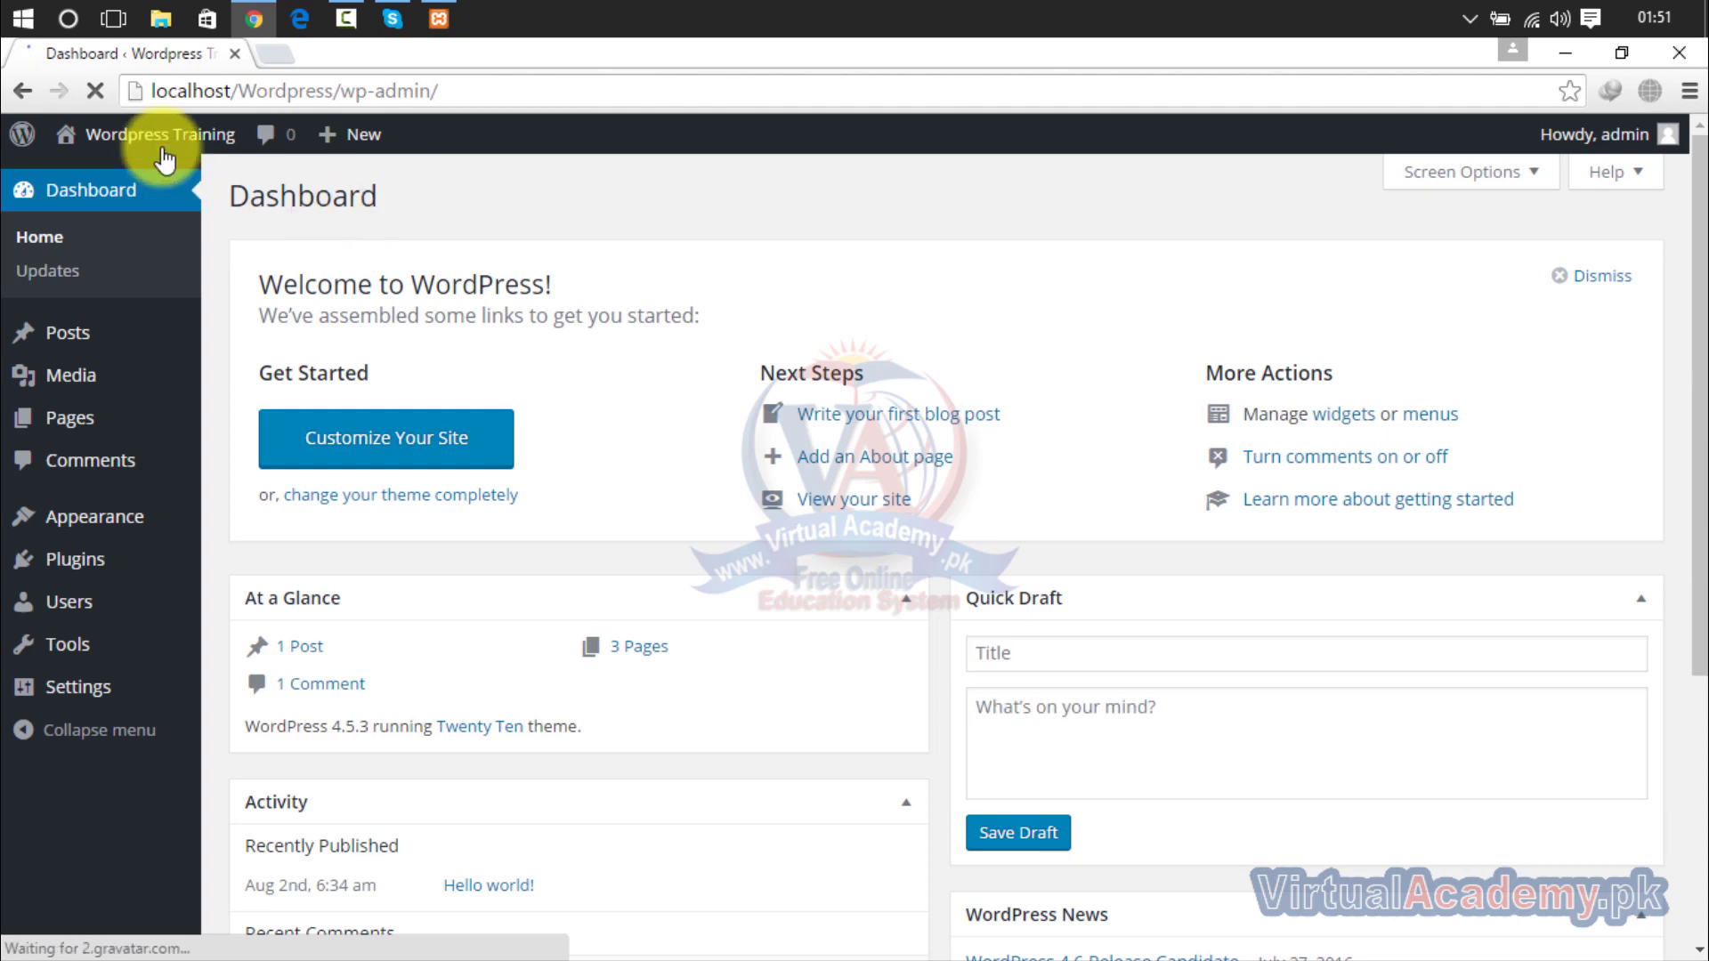
Open the Wordpress Training front page in a separate browser tab and look at its navigation menu.
mouse_move(163, 147)
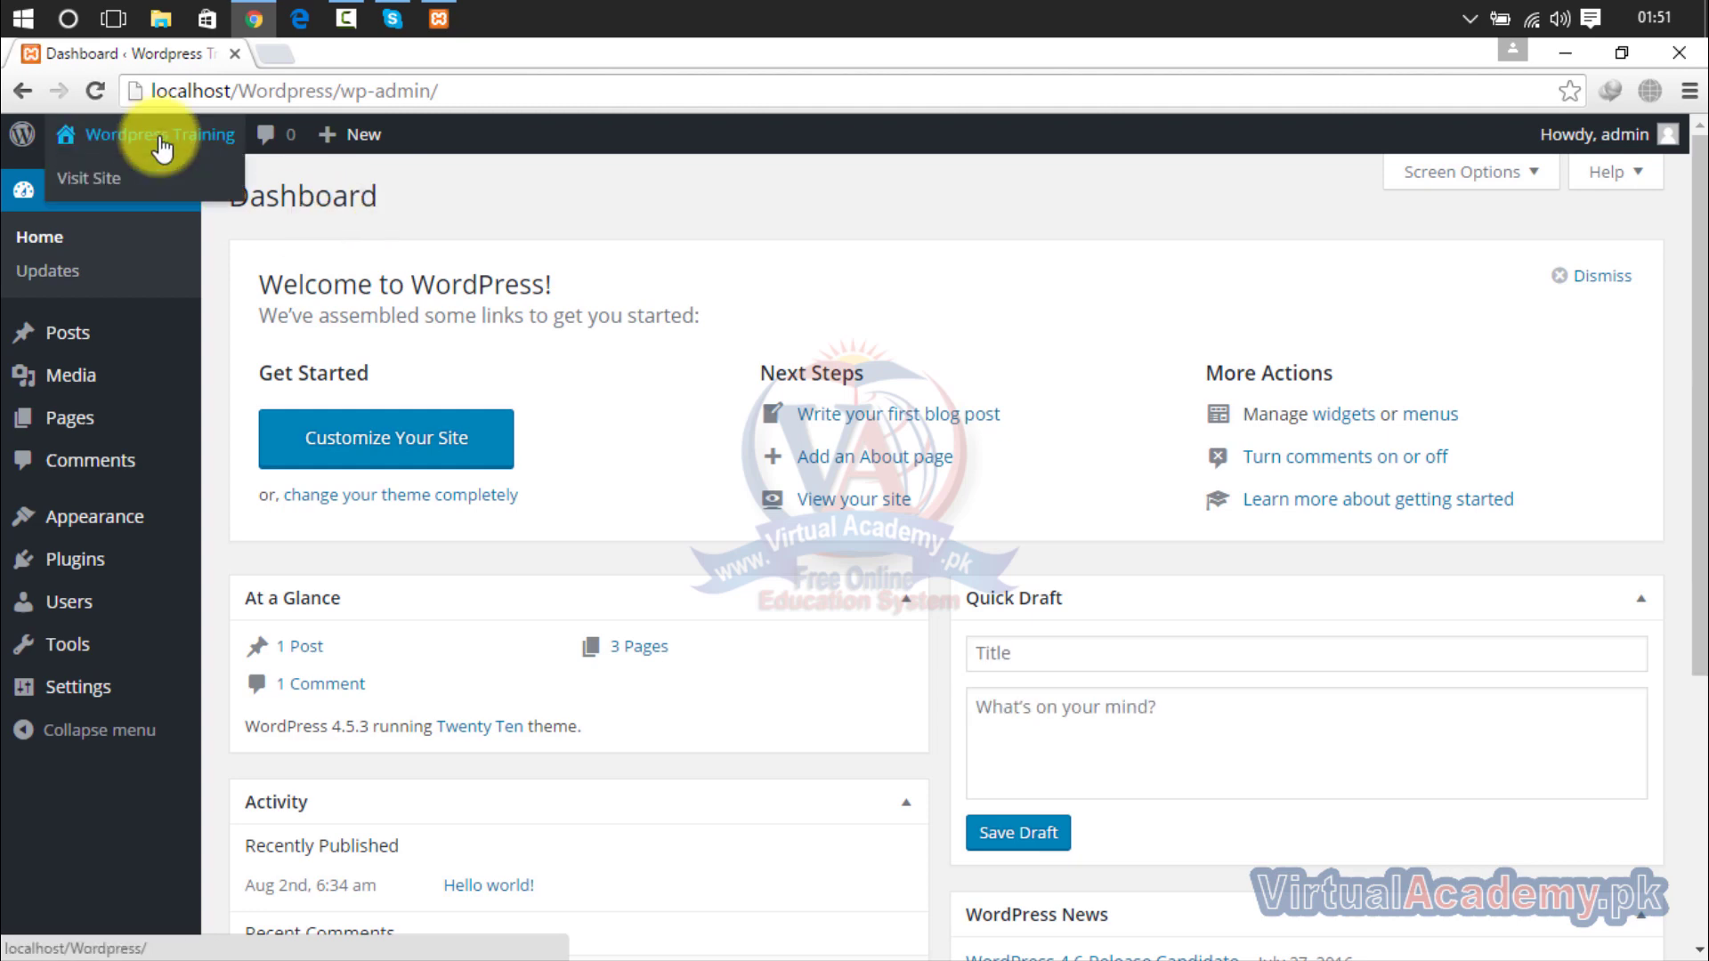
right_click(123, 183)
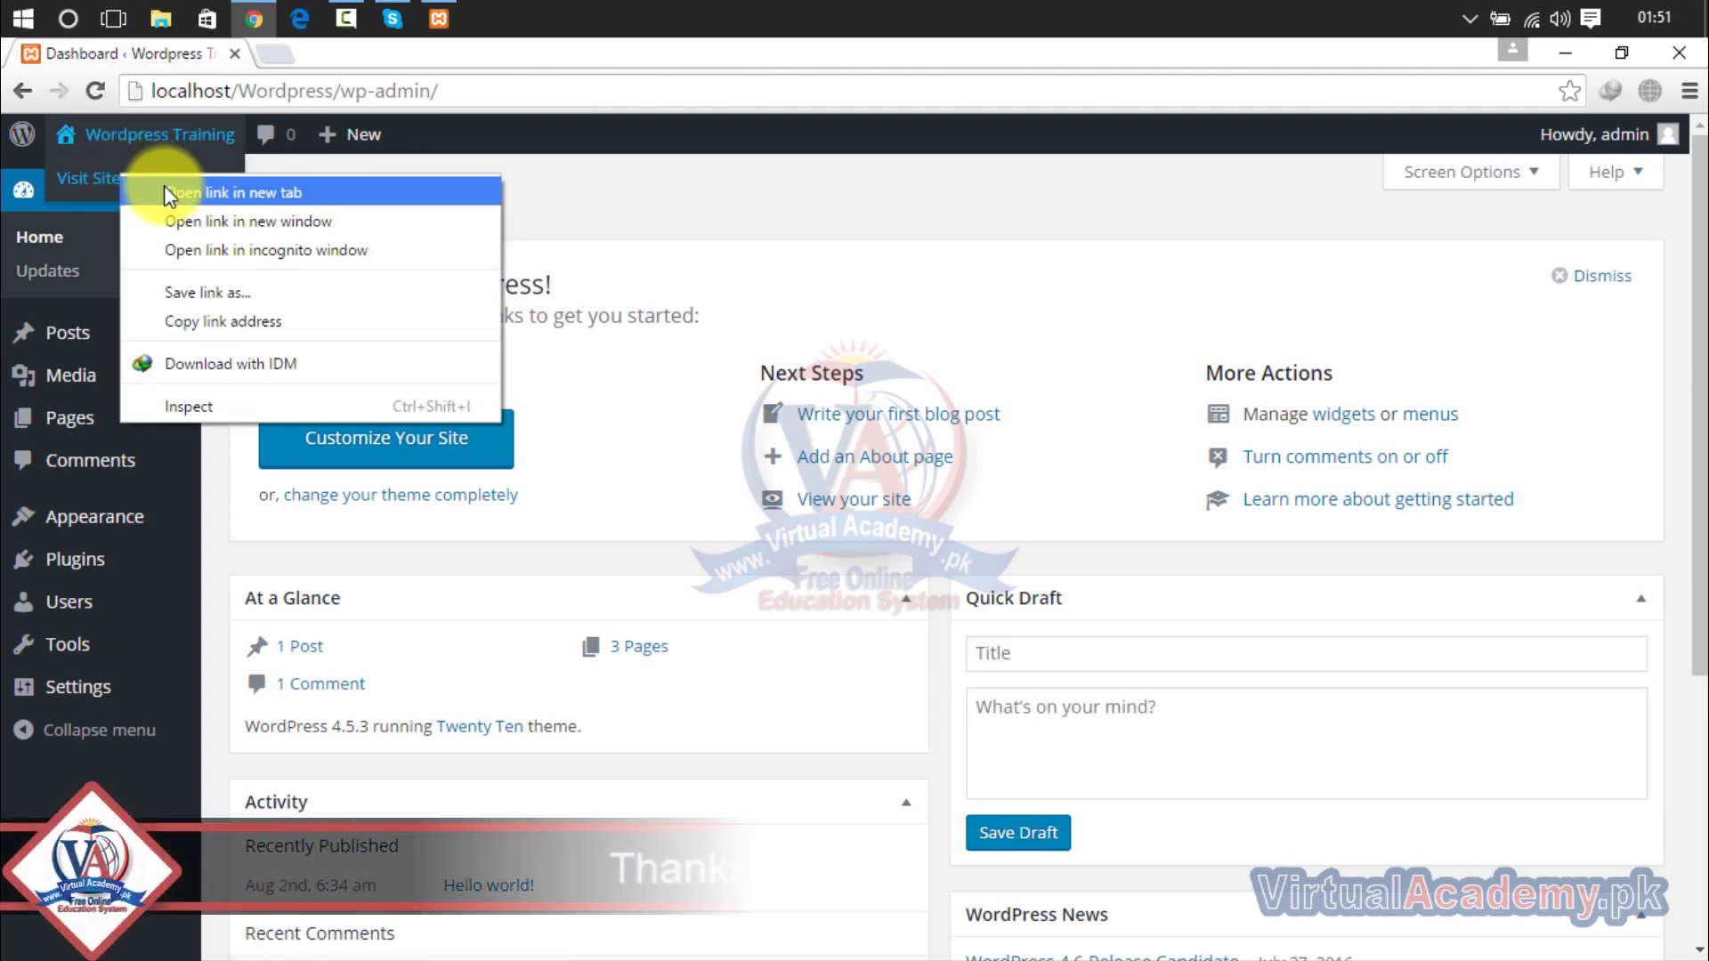
left_click(164, 185)
left_click(338, 53)
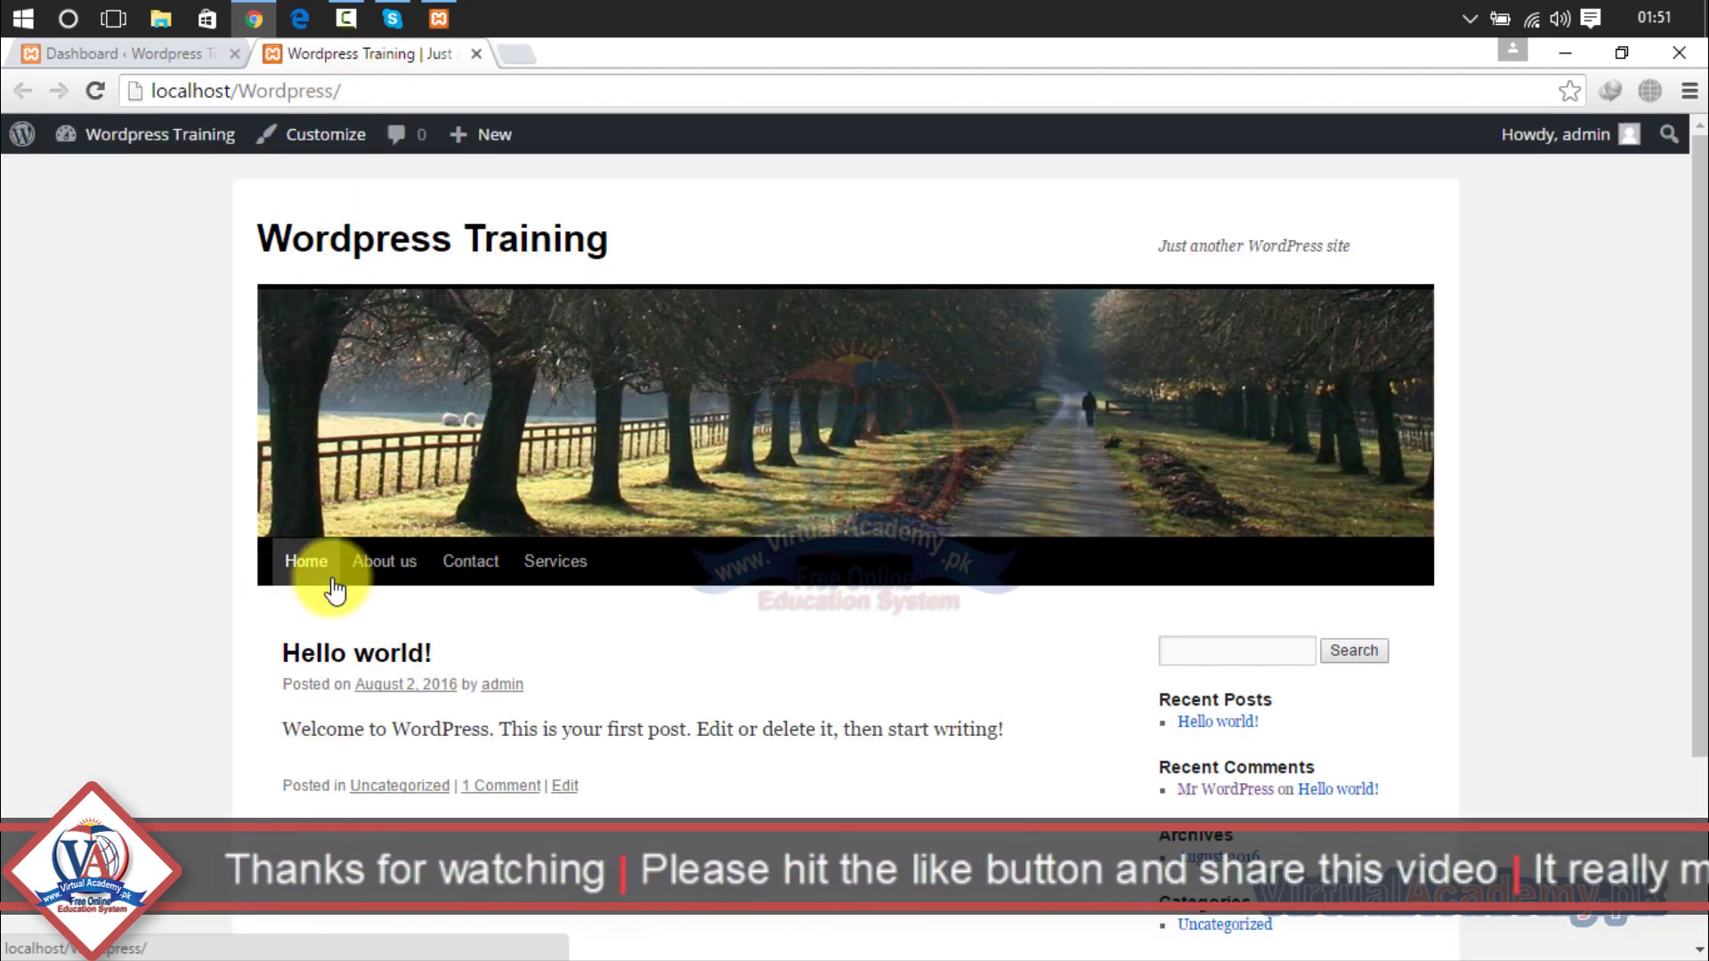
Return to the admin dashboard and open the page for editing the site's navigation menus.
left_click(161, 62)
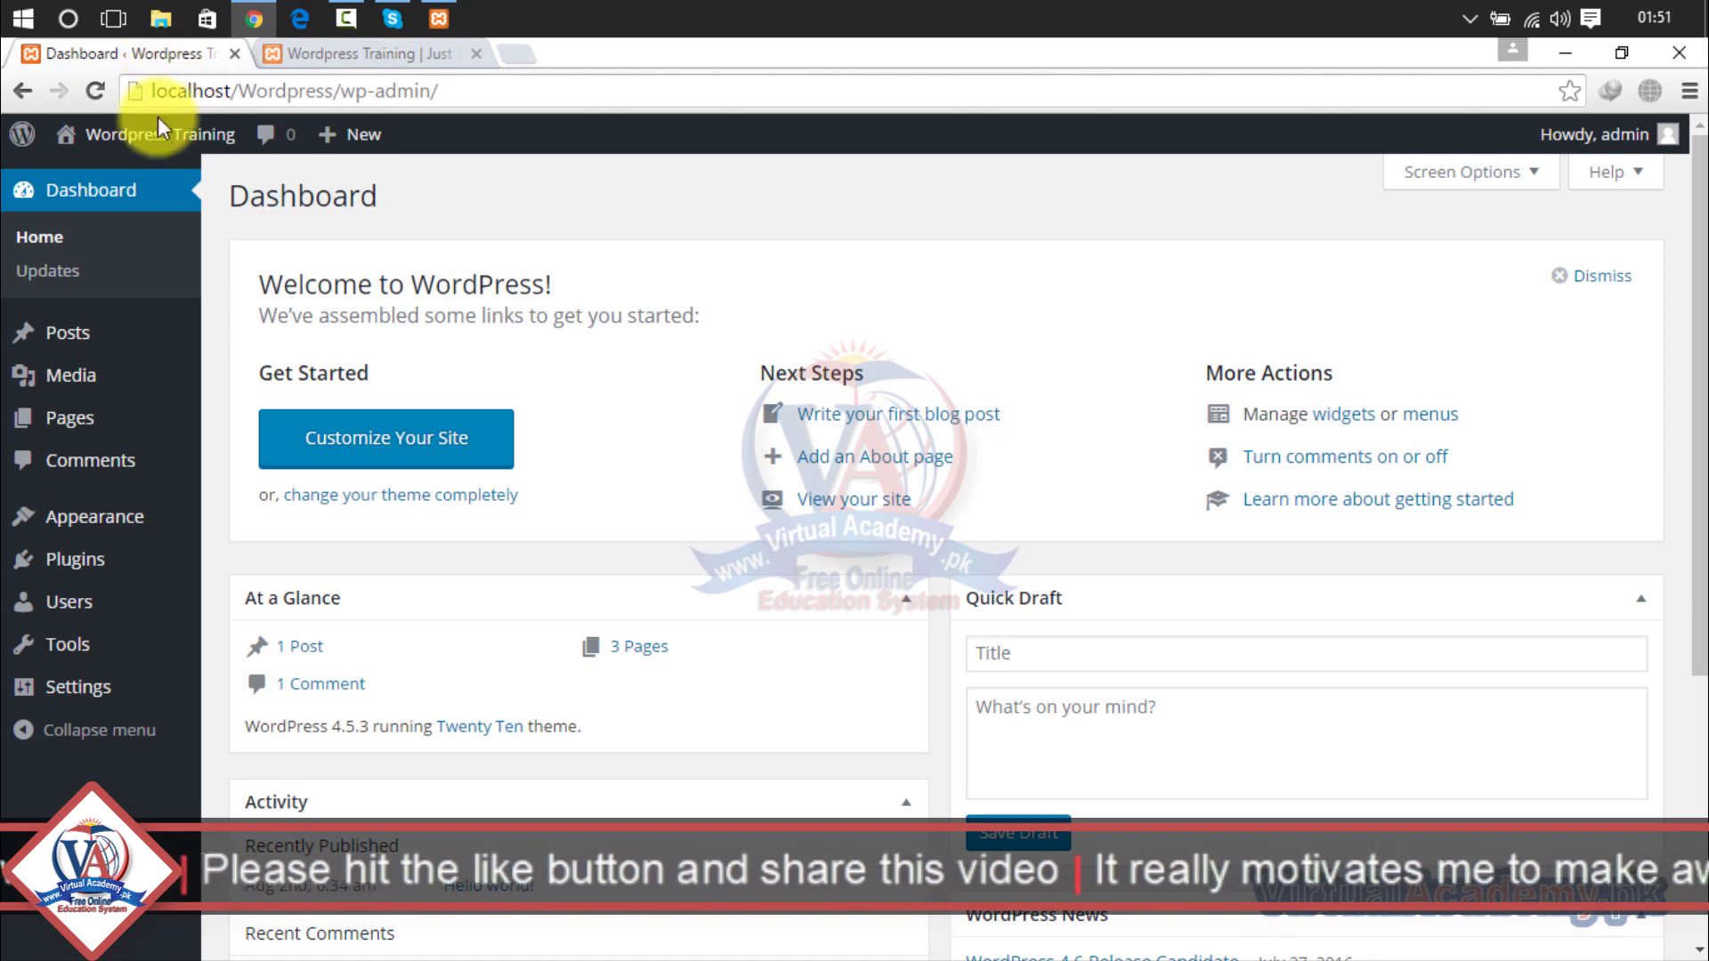
mouse_move(84, 422)
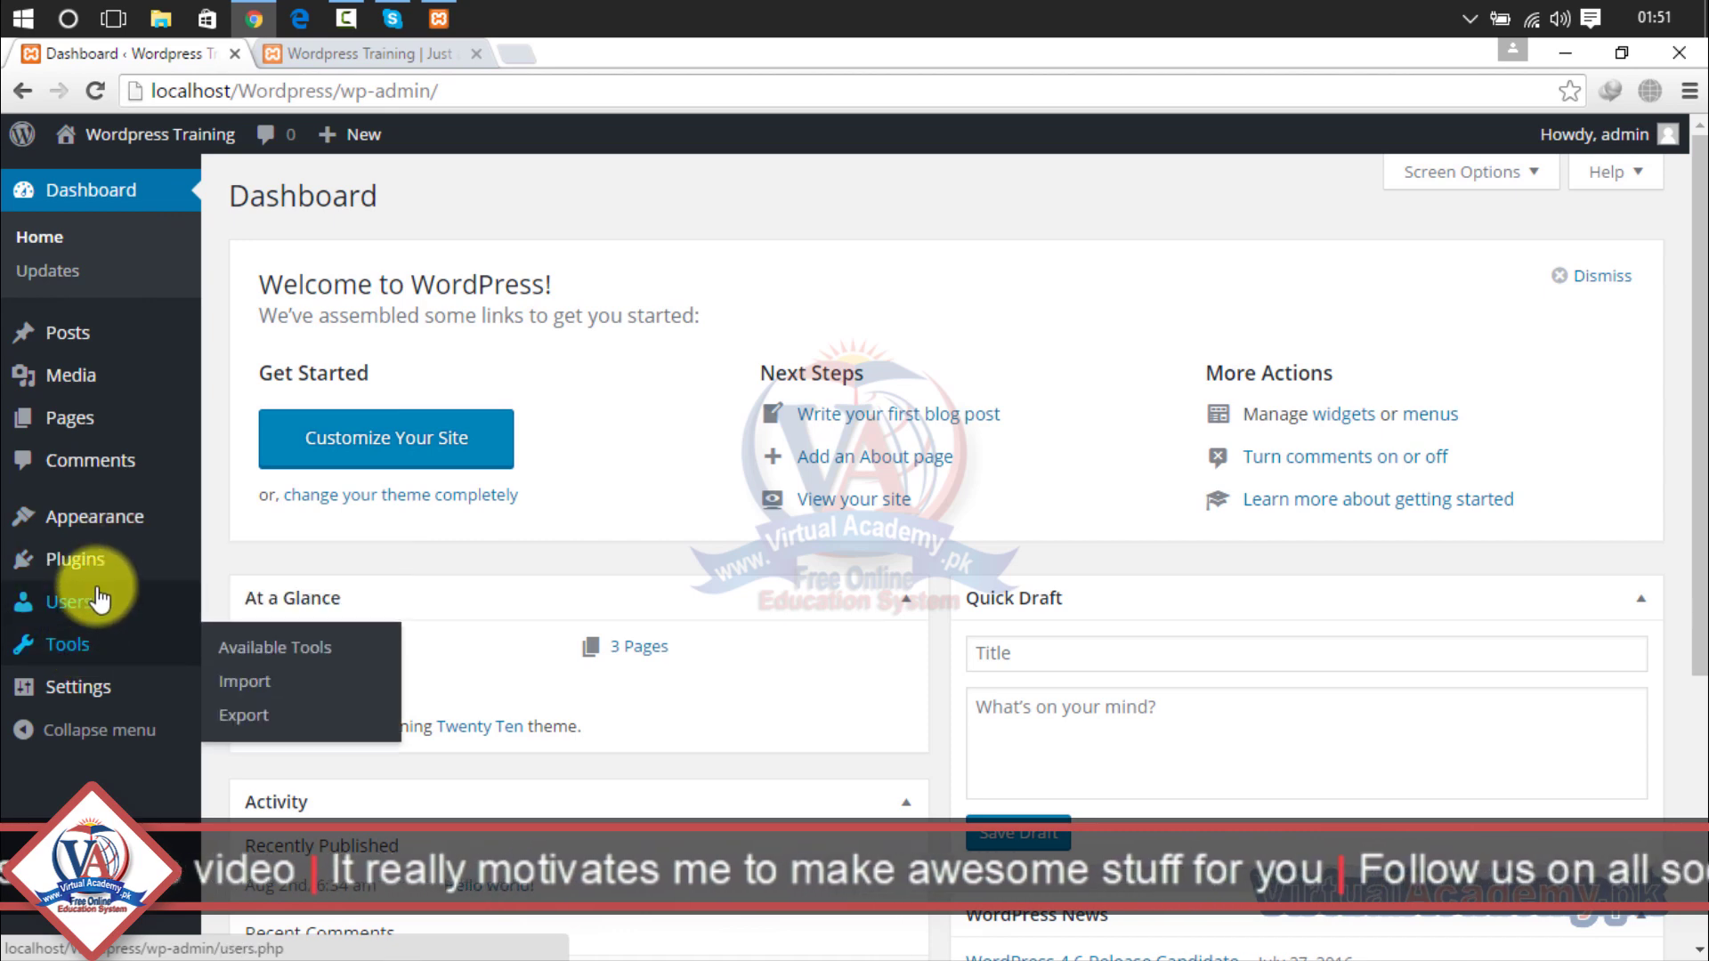
mouse_move(103, 526)
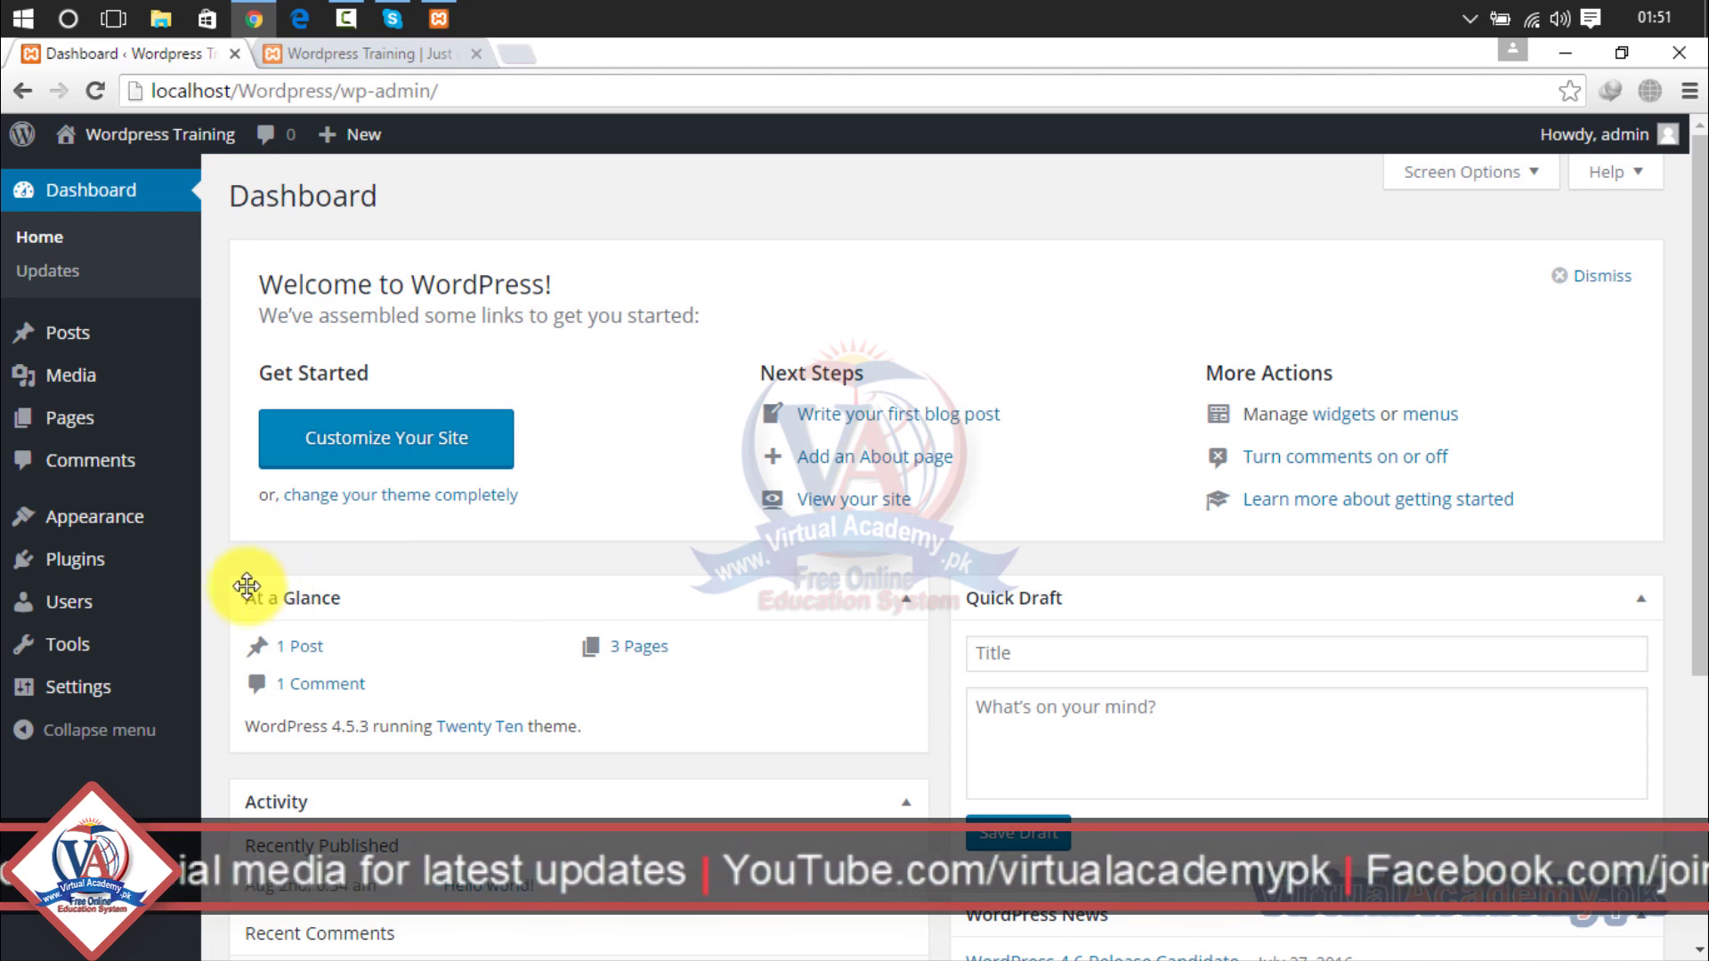
left_click(244, 621)
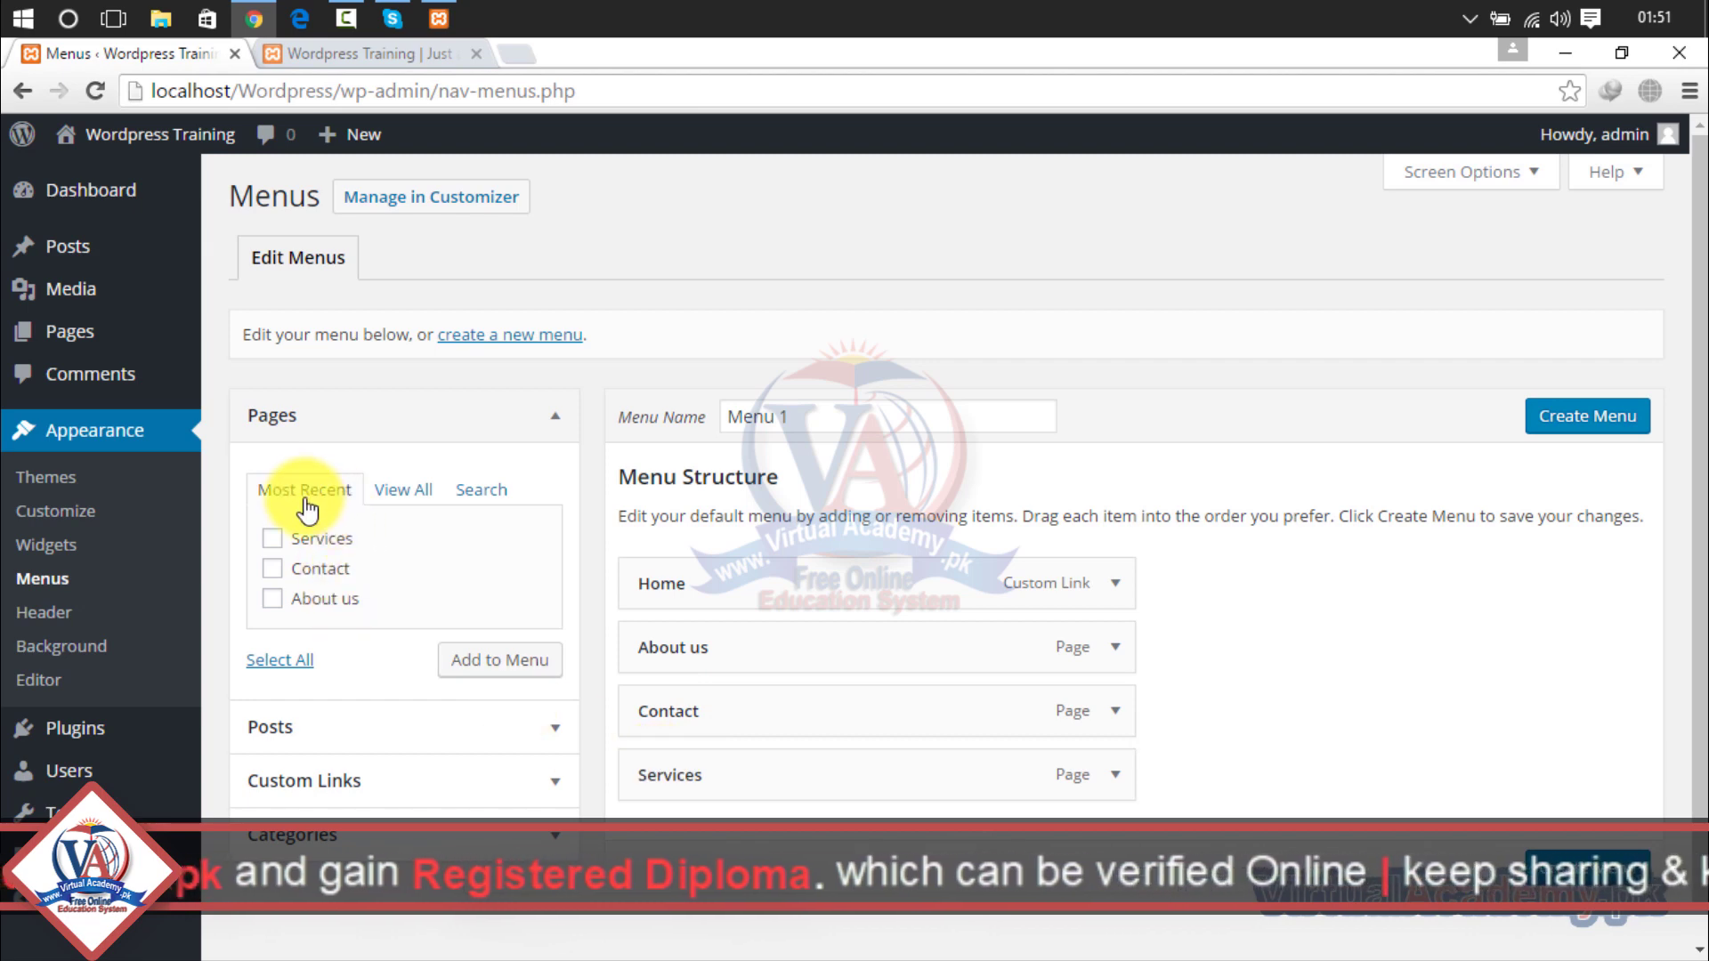
Create the navigation menu Menu 1 with the default Home, About us, Contact and Services items.
left_click(392, 495)
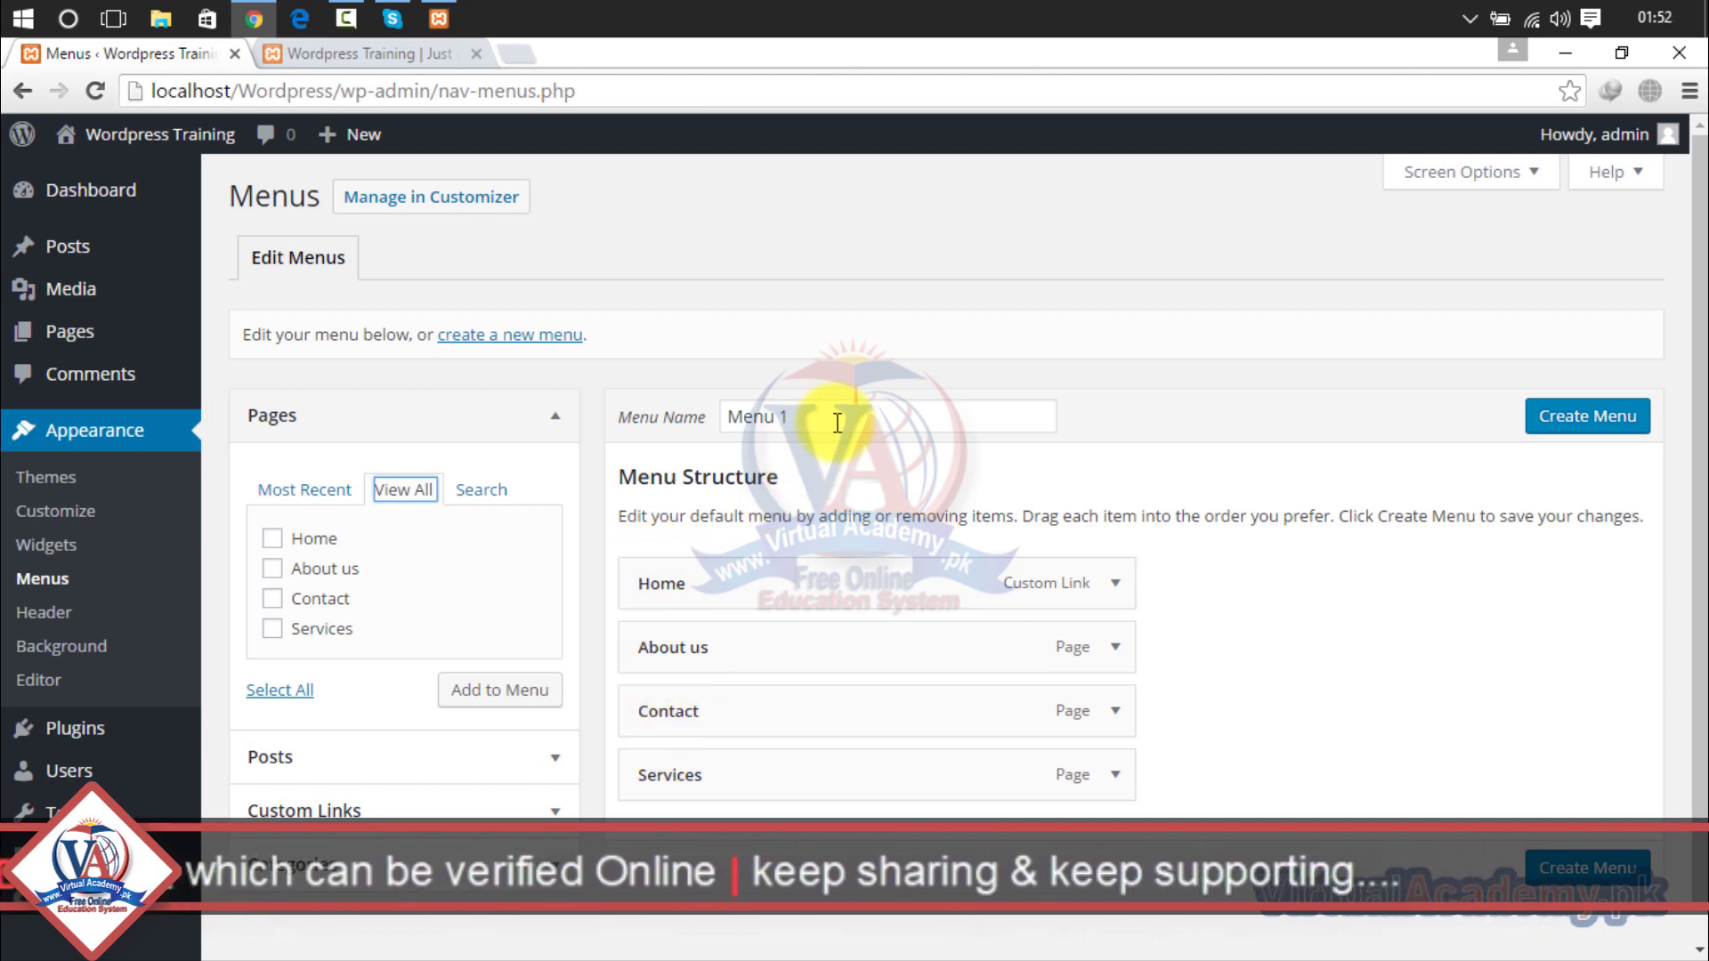
left_click(1563, 447)
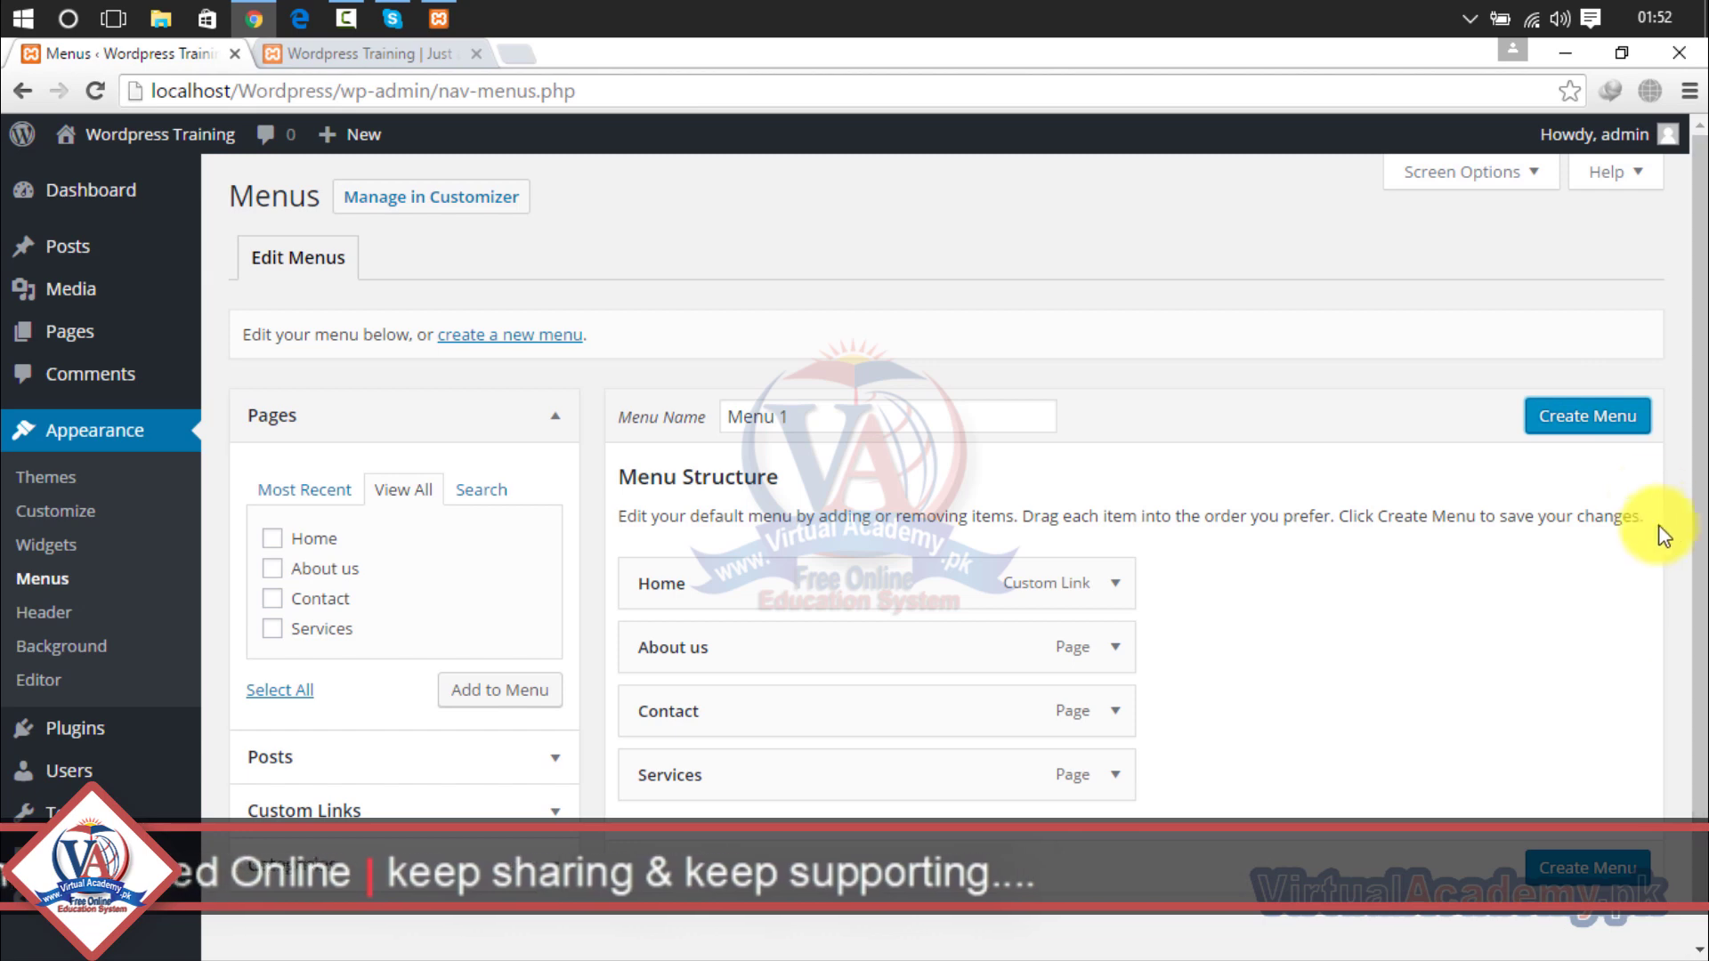
left_click(1593, 419)
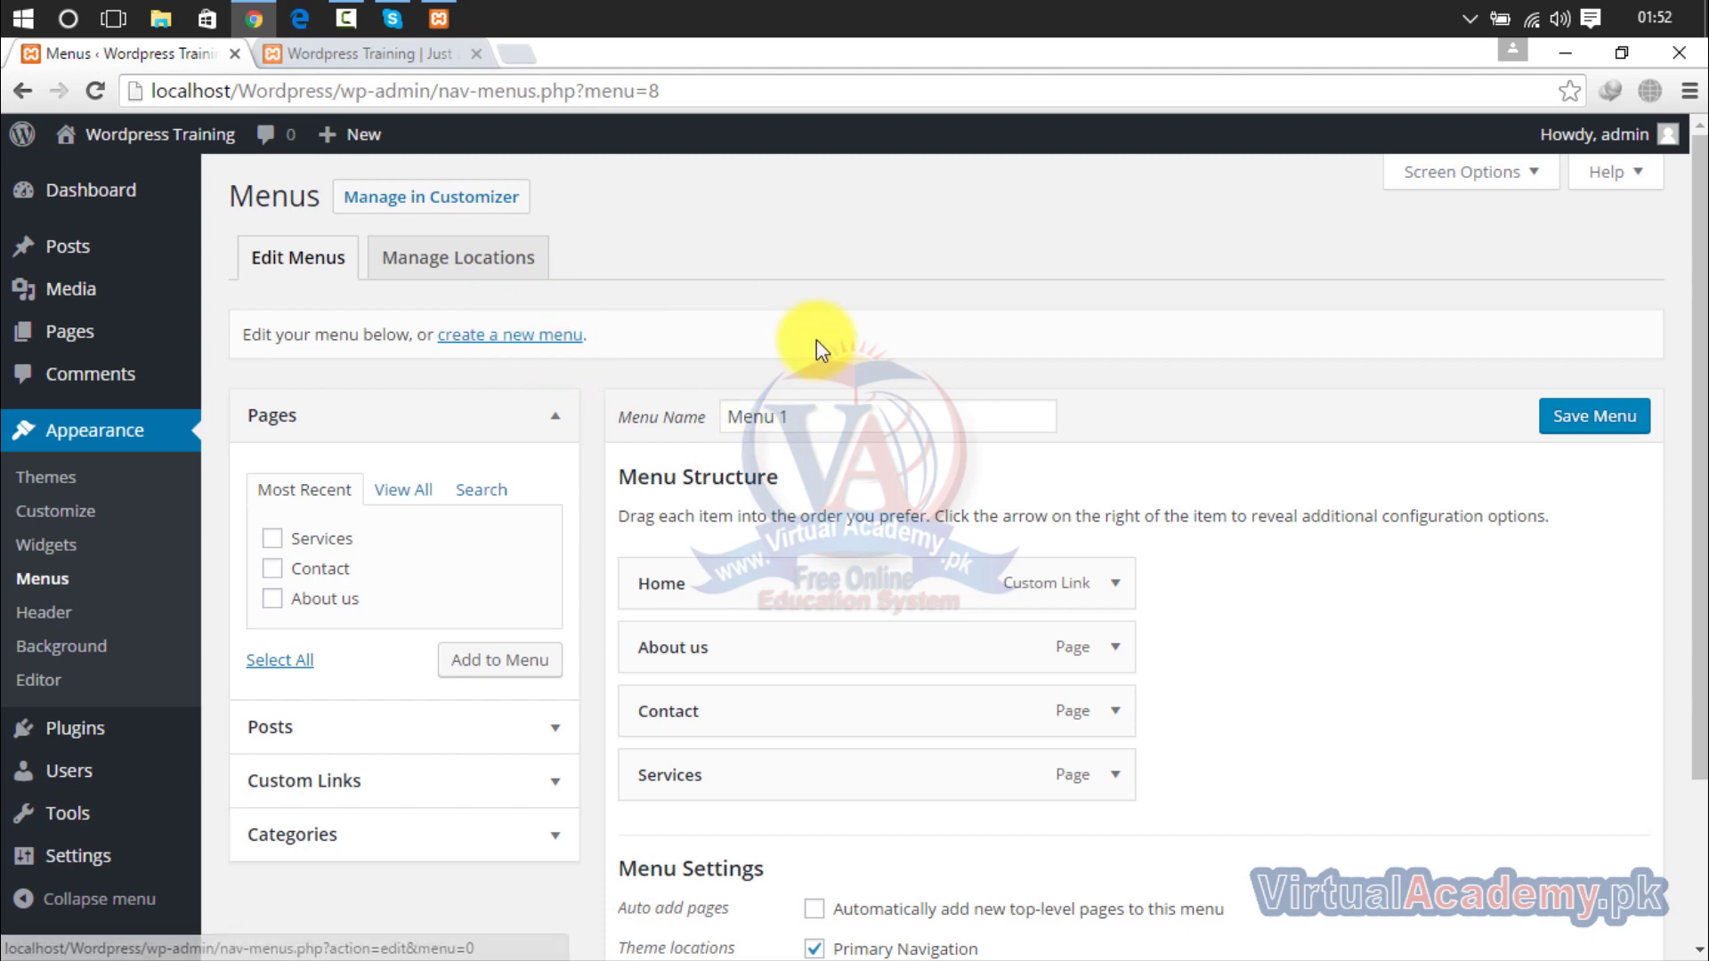
Create a second, empty navigation menu named Menu2.
left_click(545, 335)
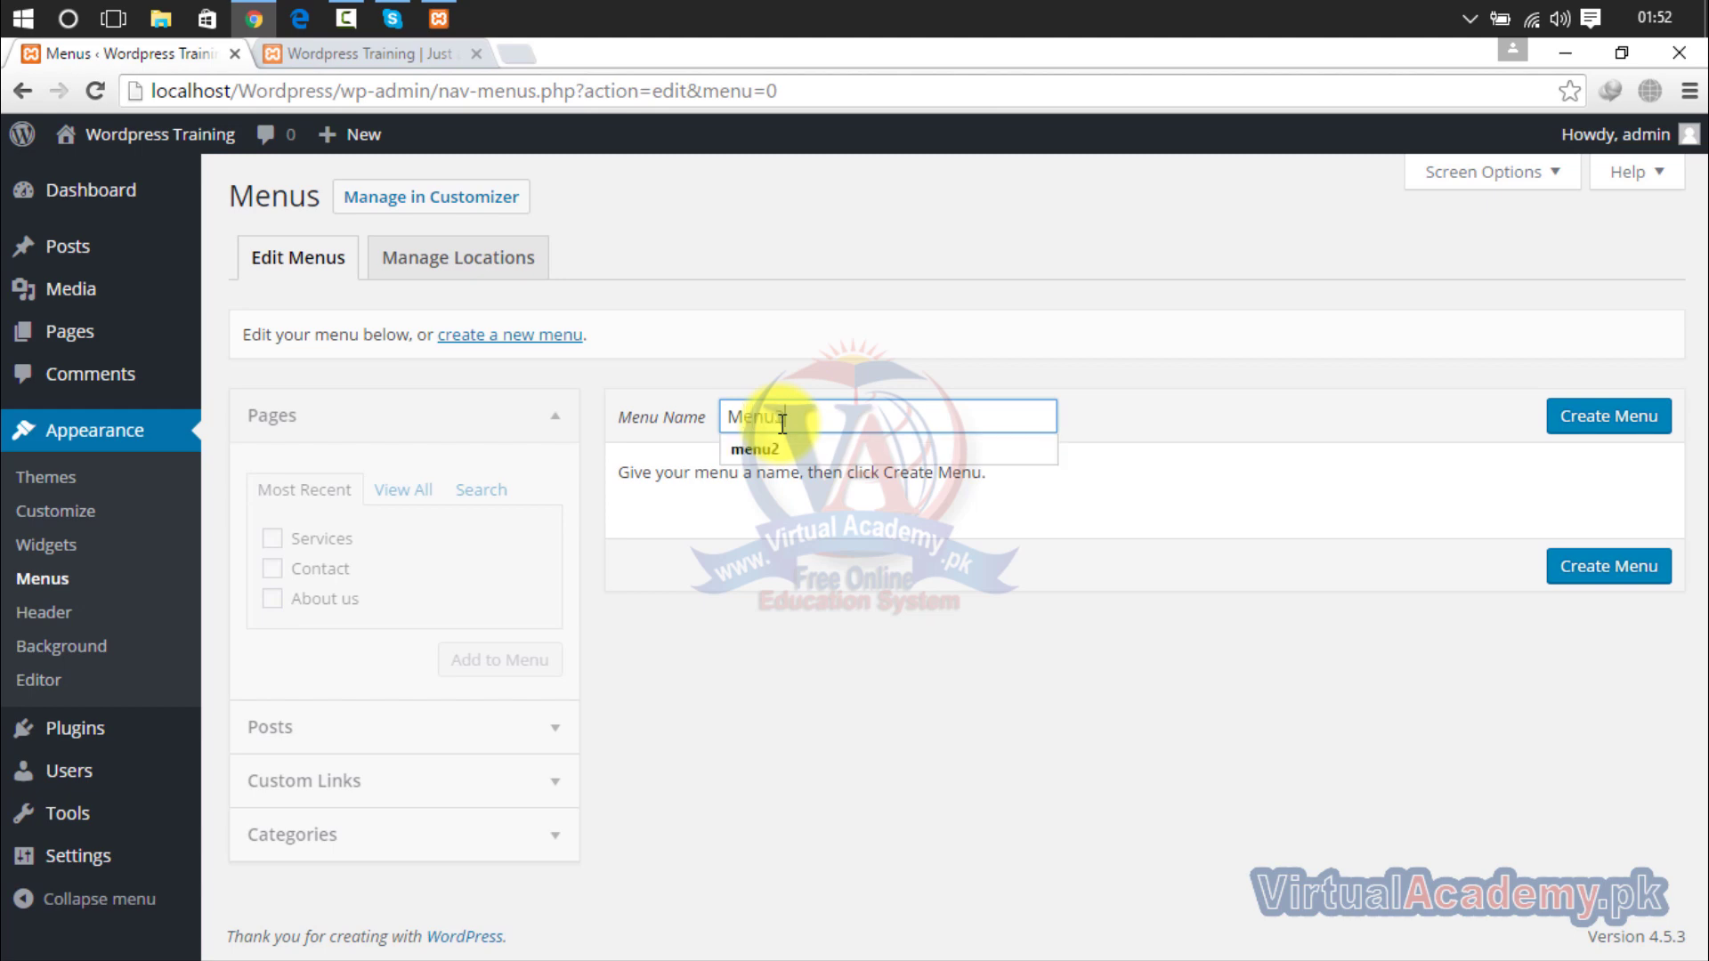
left_click(1588, 416)
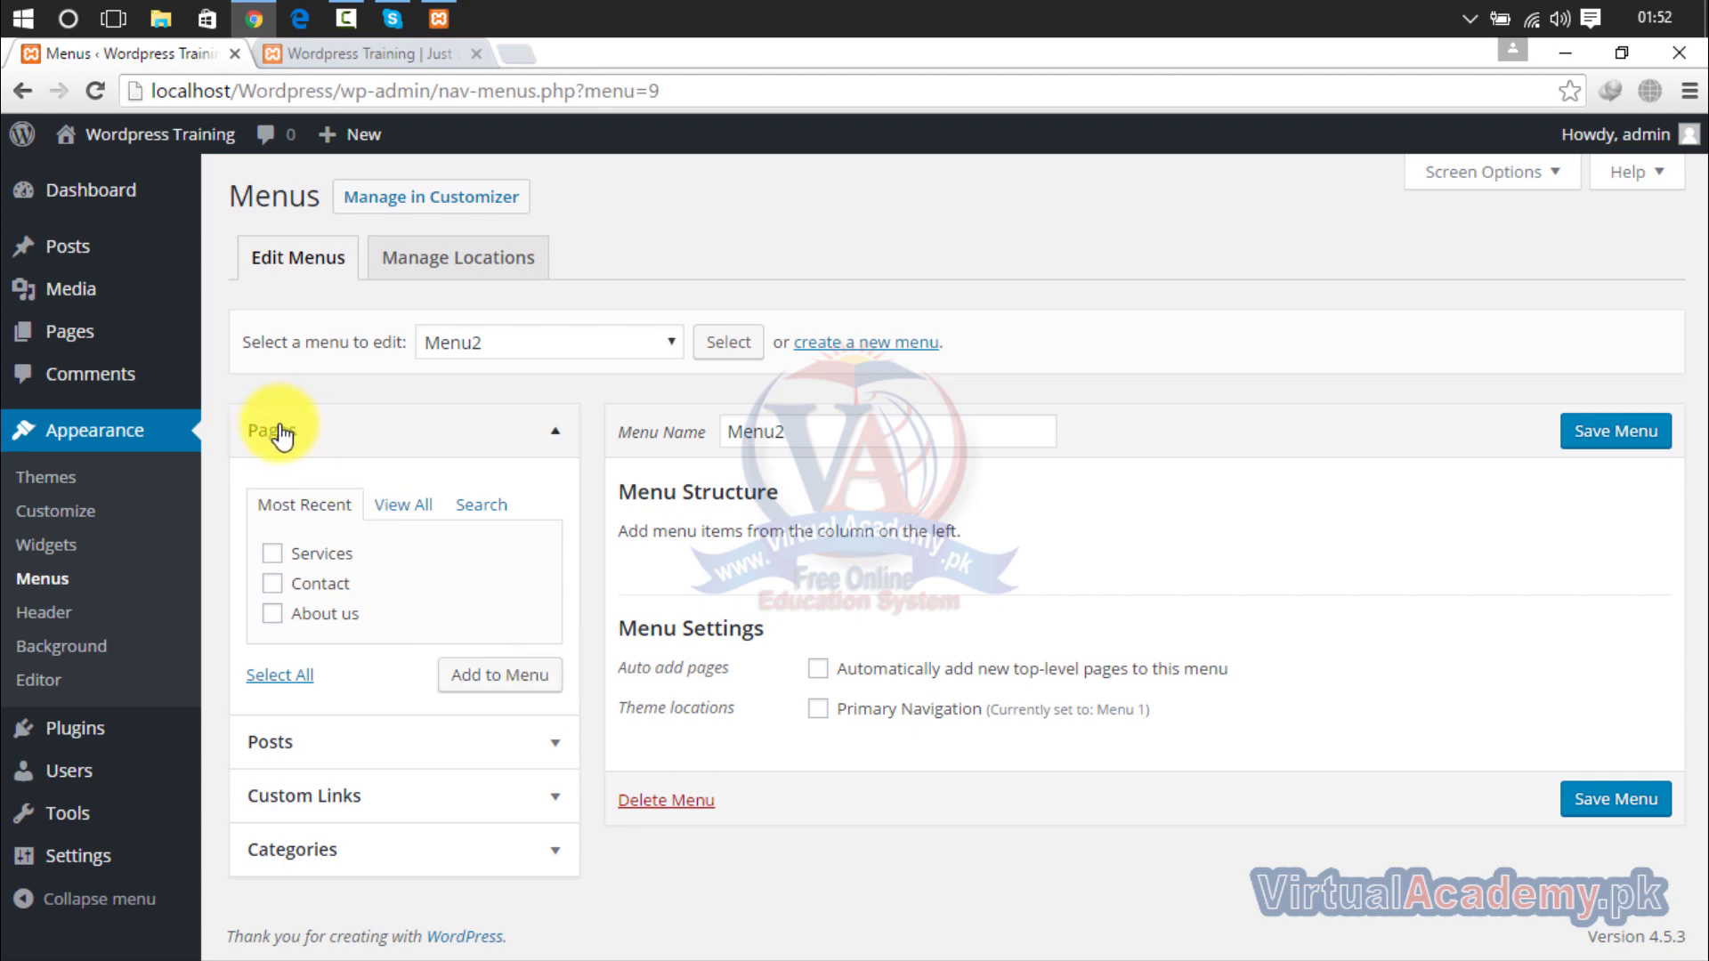
Add the Home, About us, Contact and Services pages to Menu2 from the full list of pages.
left_click(403, 517)
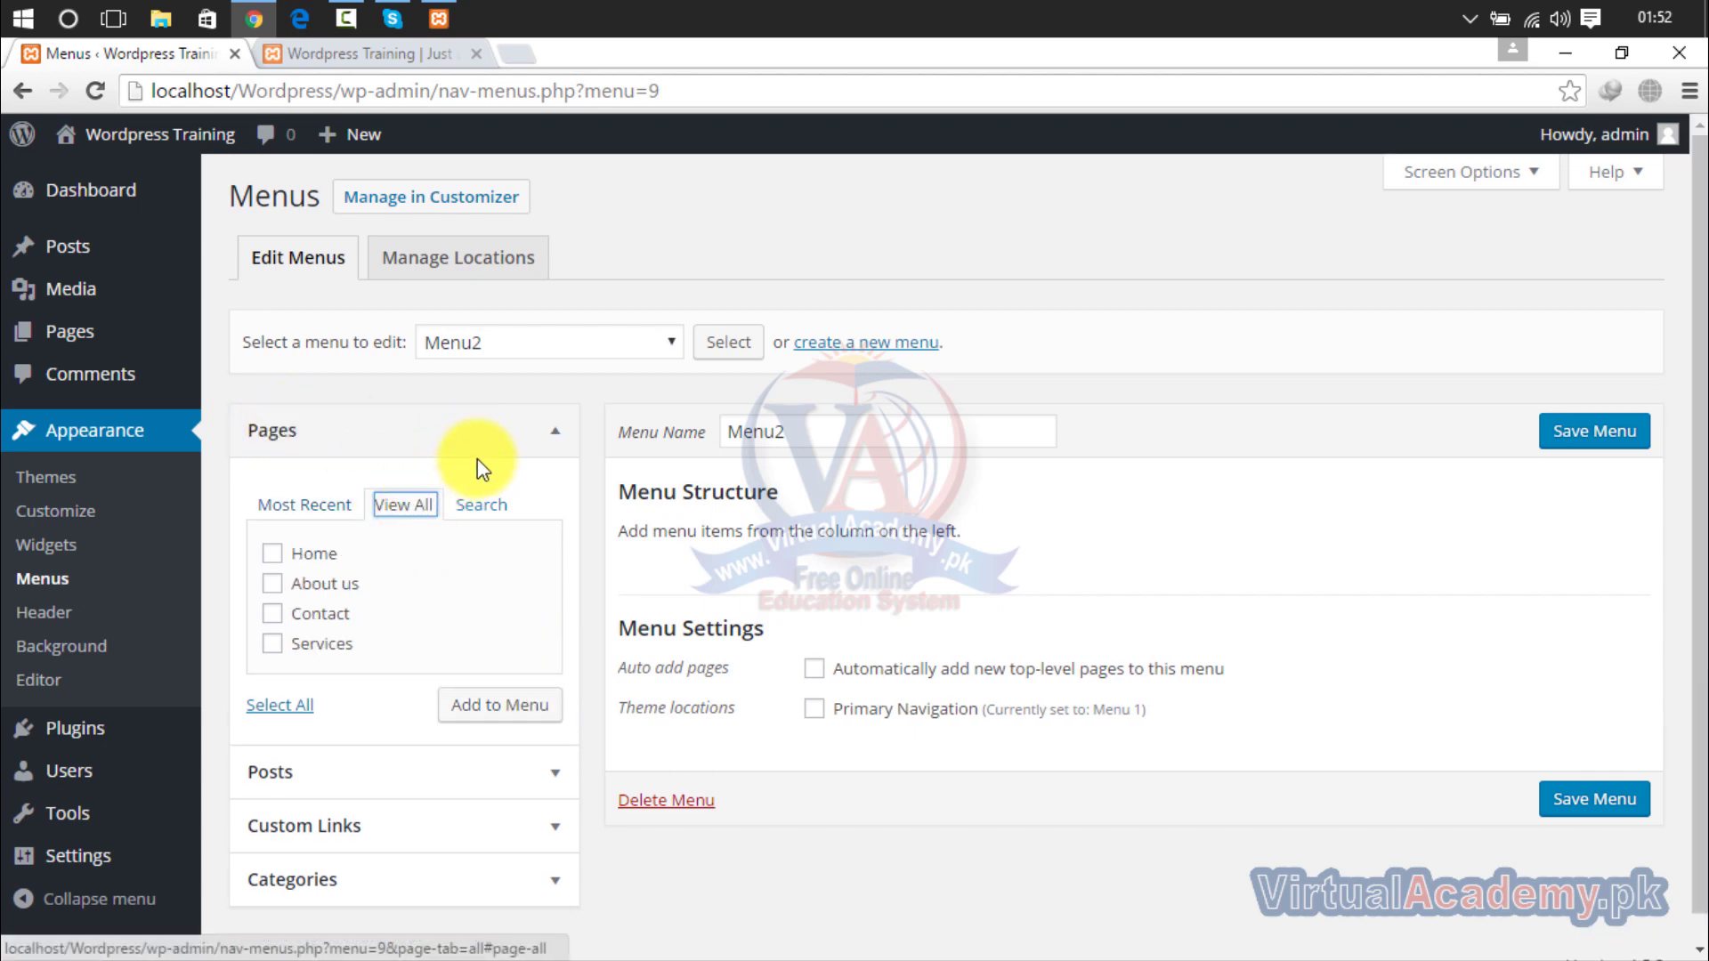
left_click(555, 432)
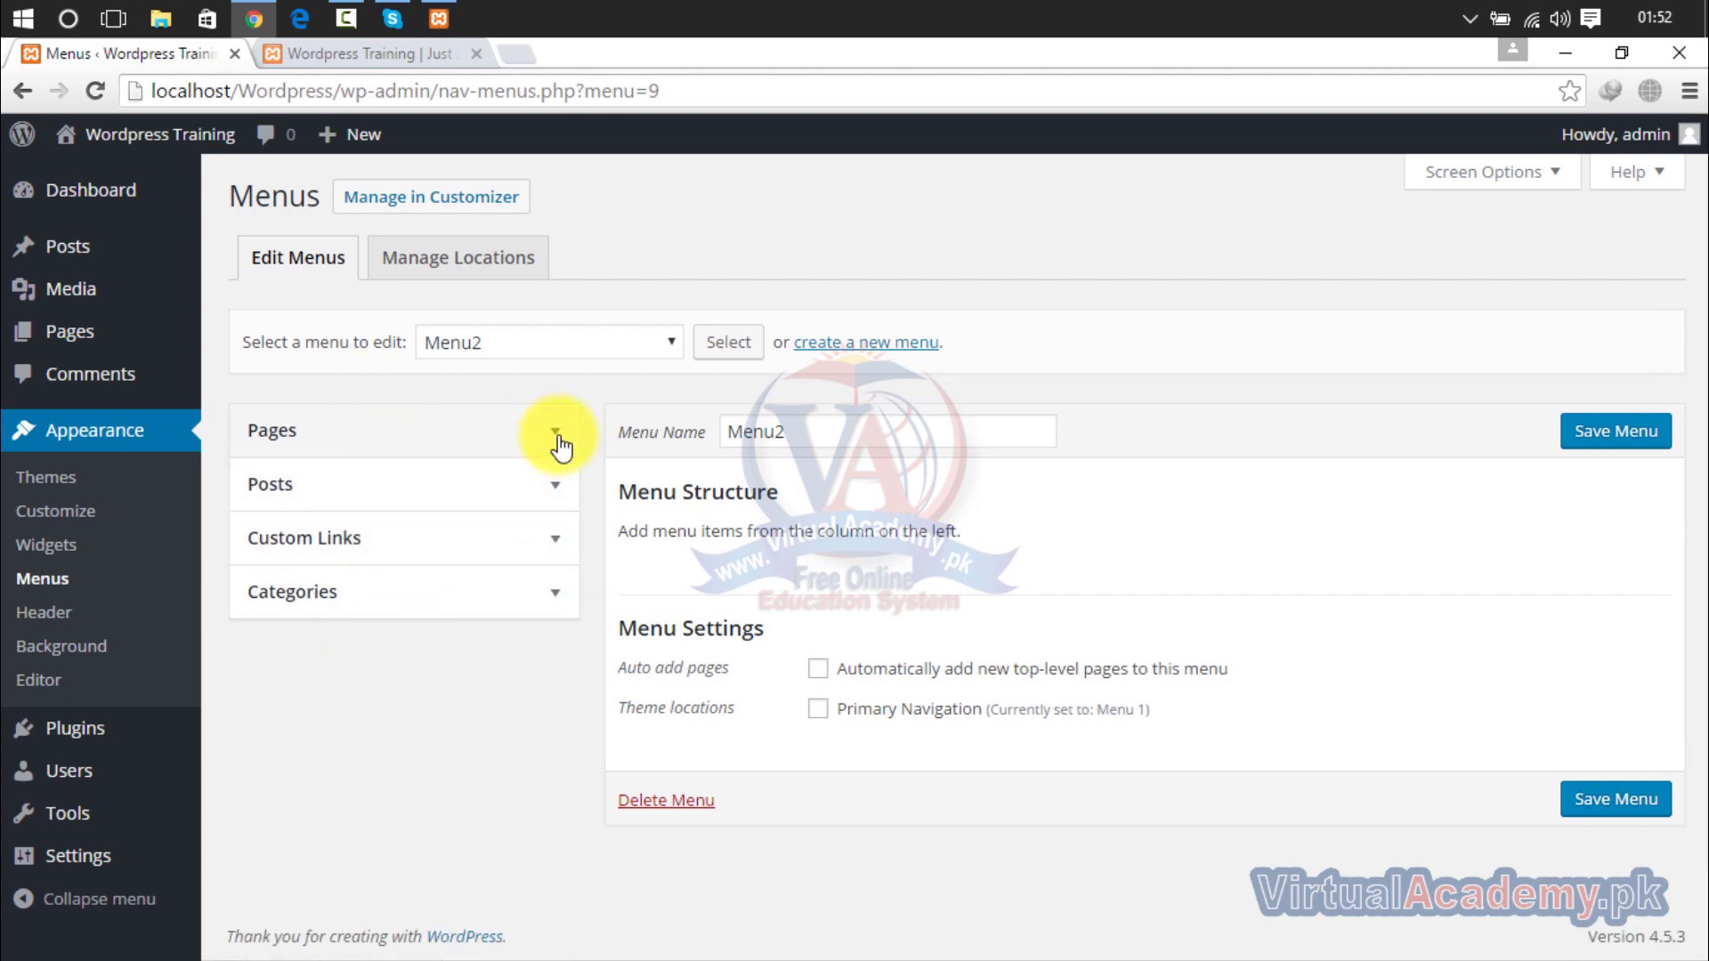
left_click(558, 438)
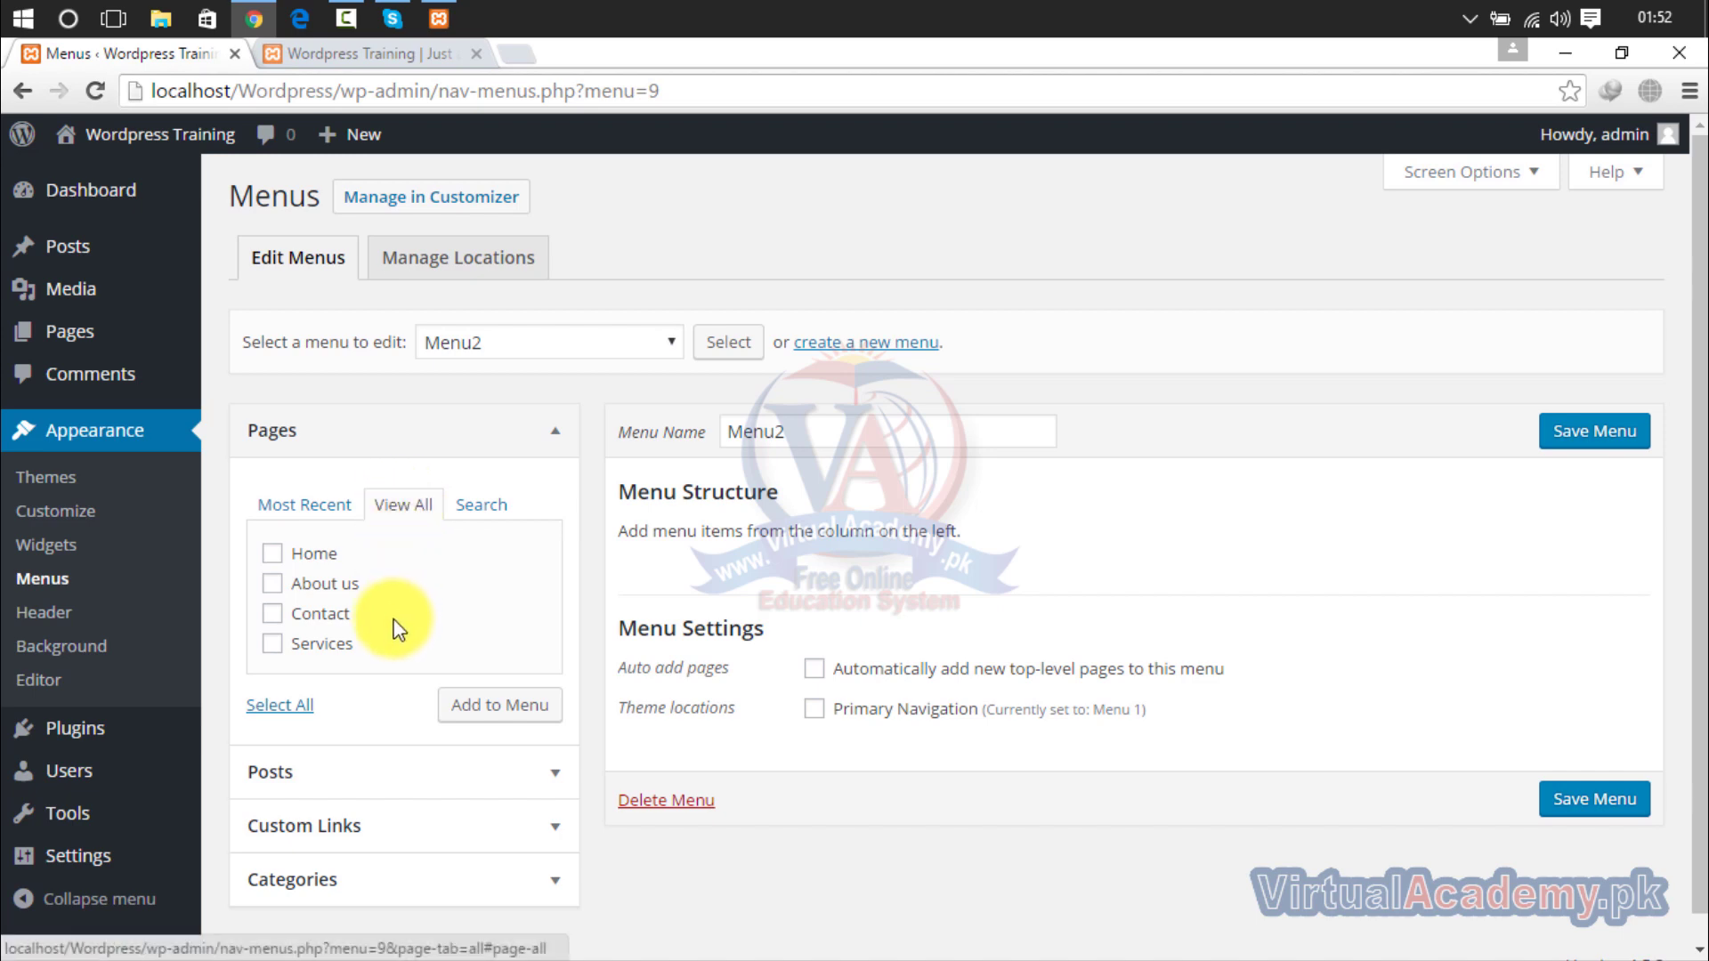
left_click_drag(393, 623, 401, 509)
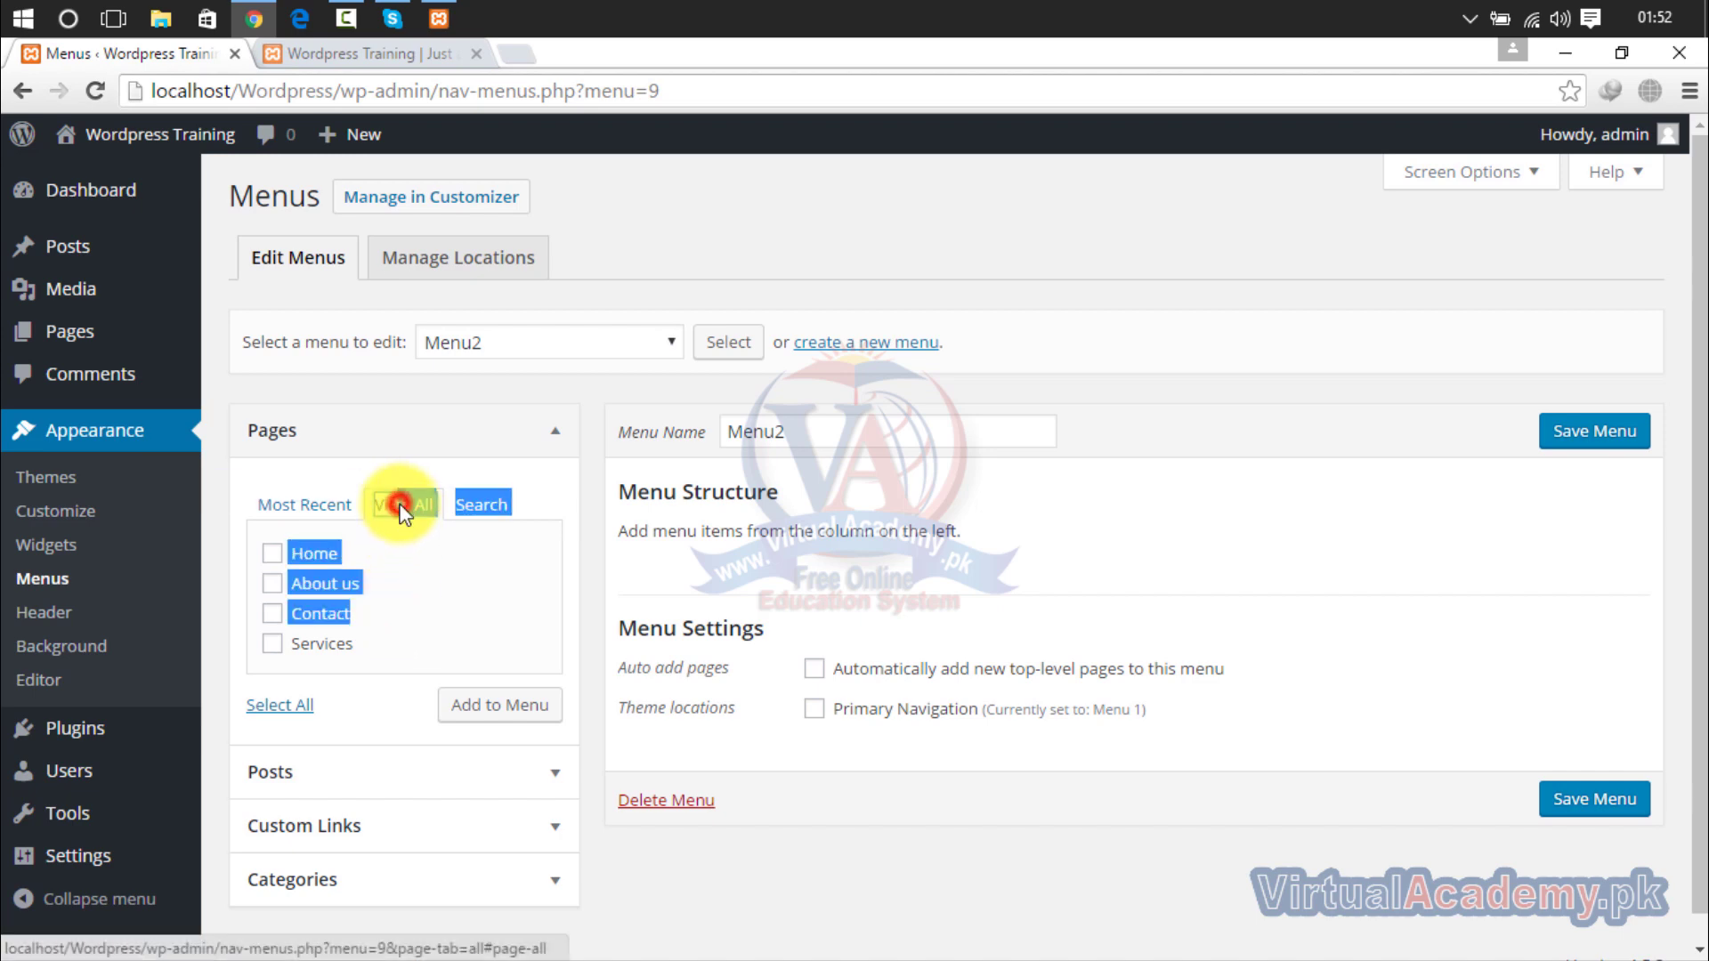
left_click(410, 562)
left_click(273, 553)
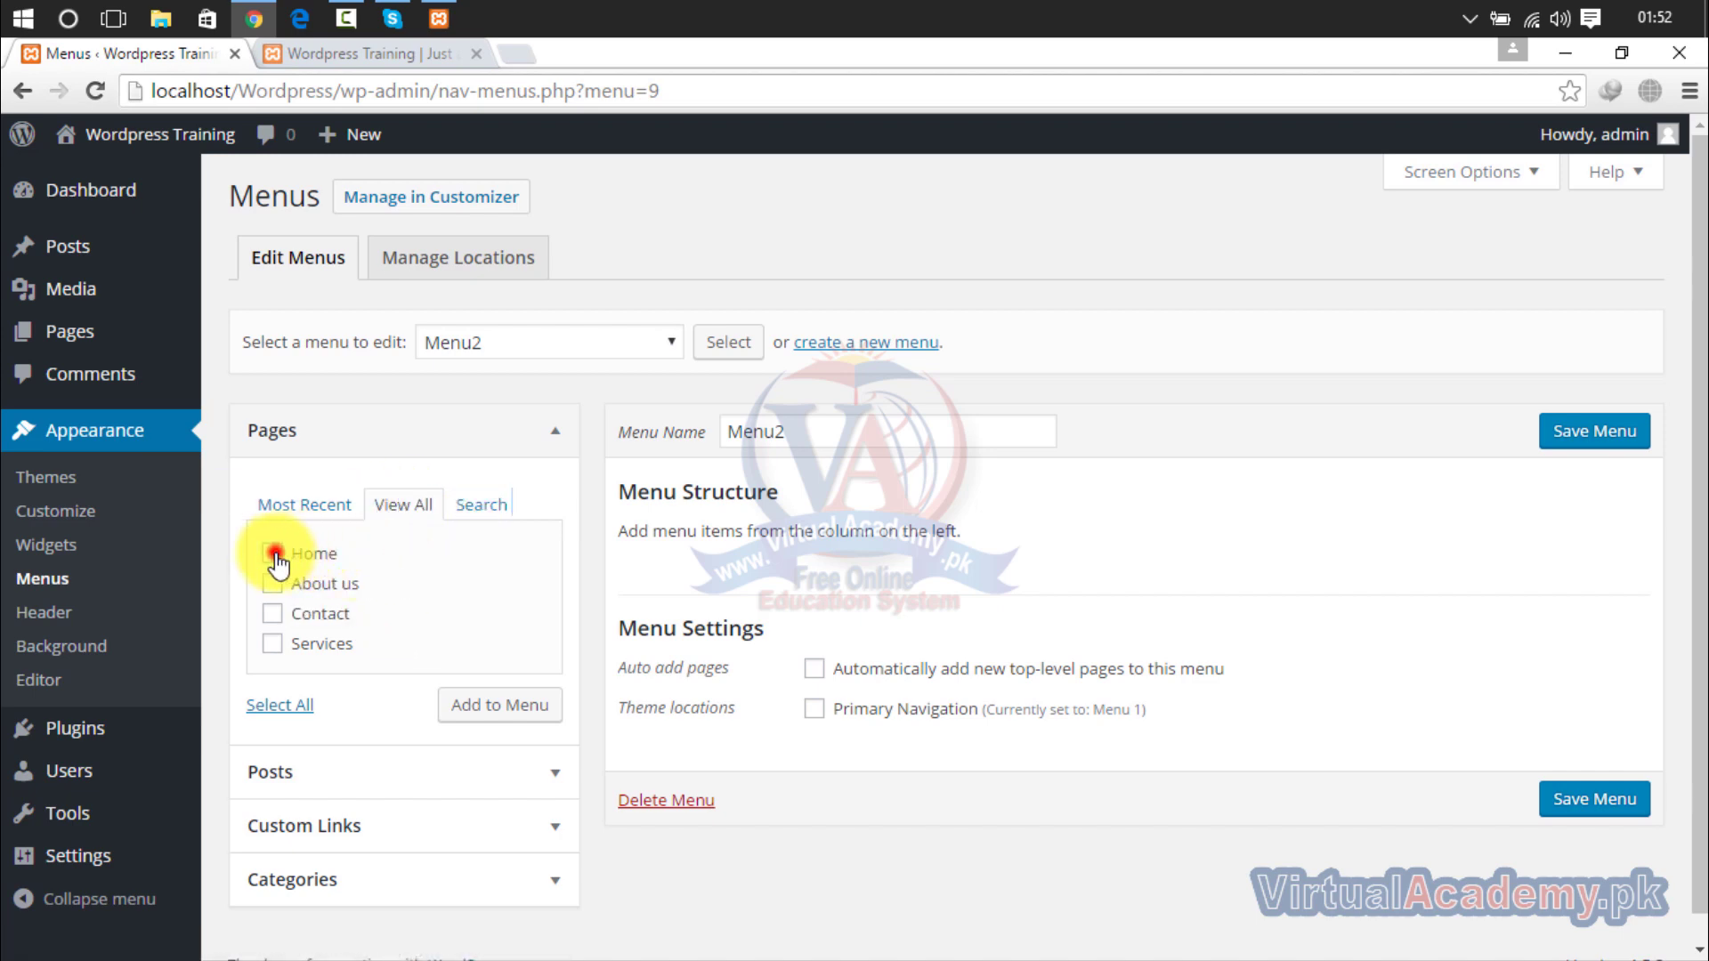
left_click(275, 643)
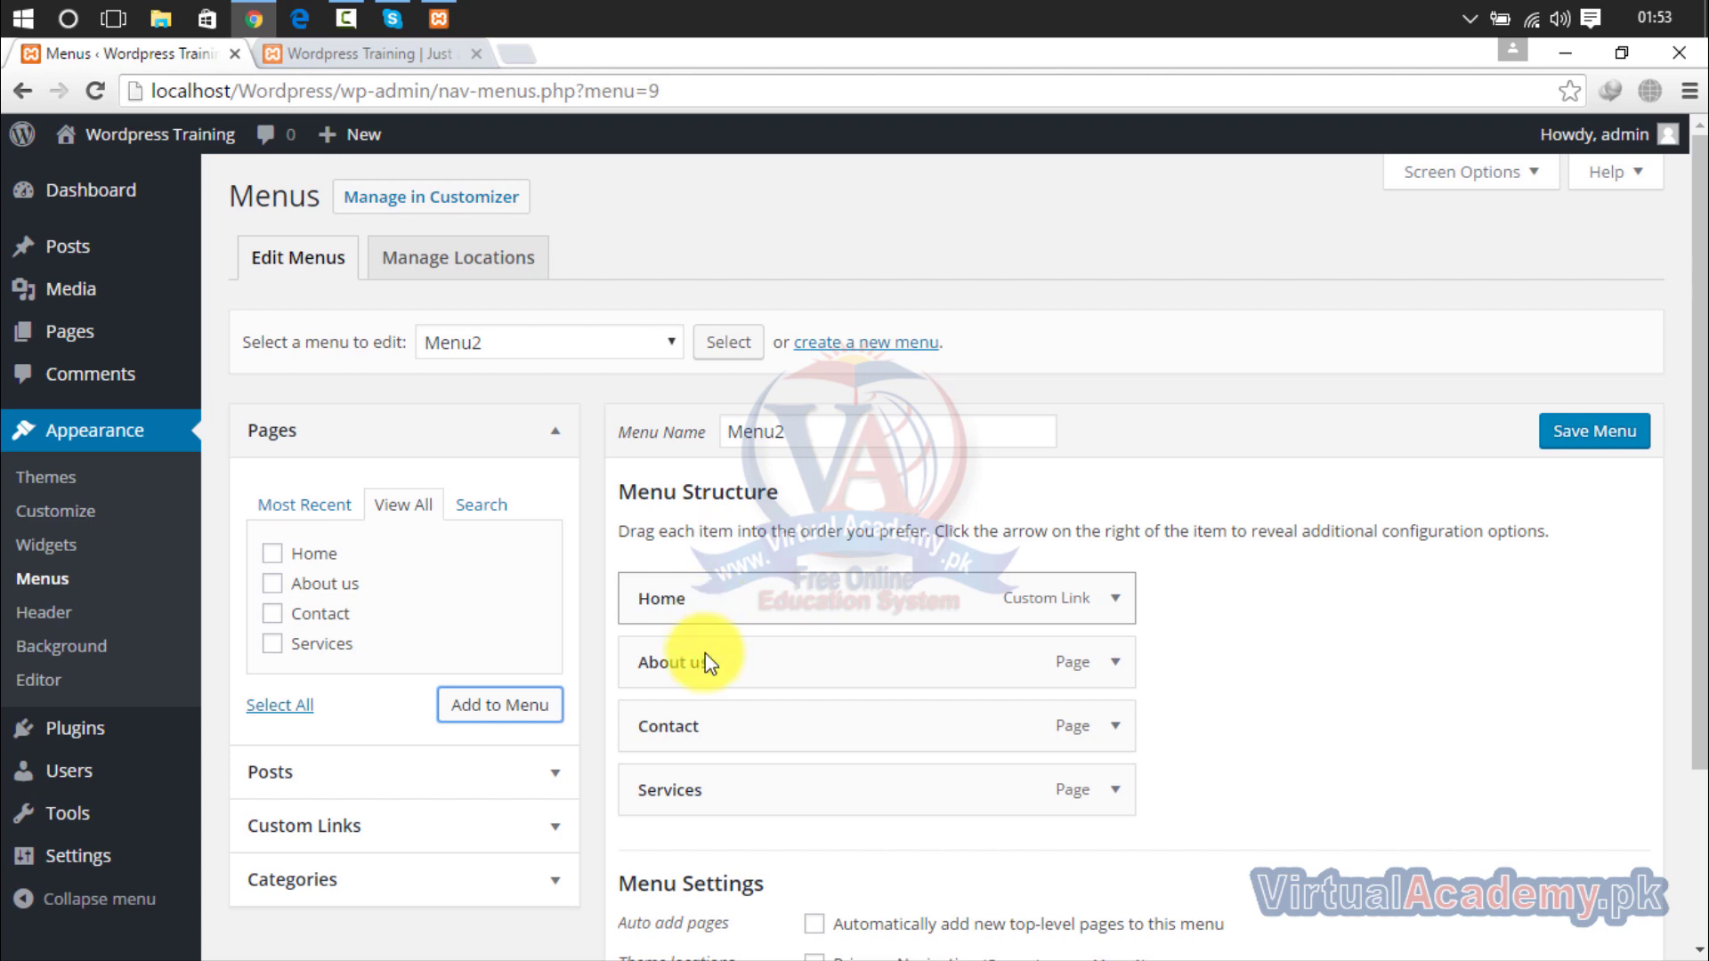
Reorder Menu2's items to Services, Contact, About us, Home and save the menu.
left_click_drag(722, 806, 721, 614)
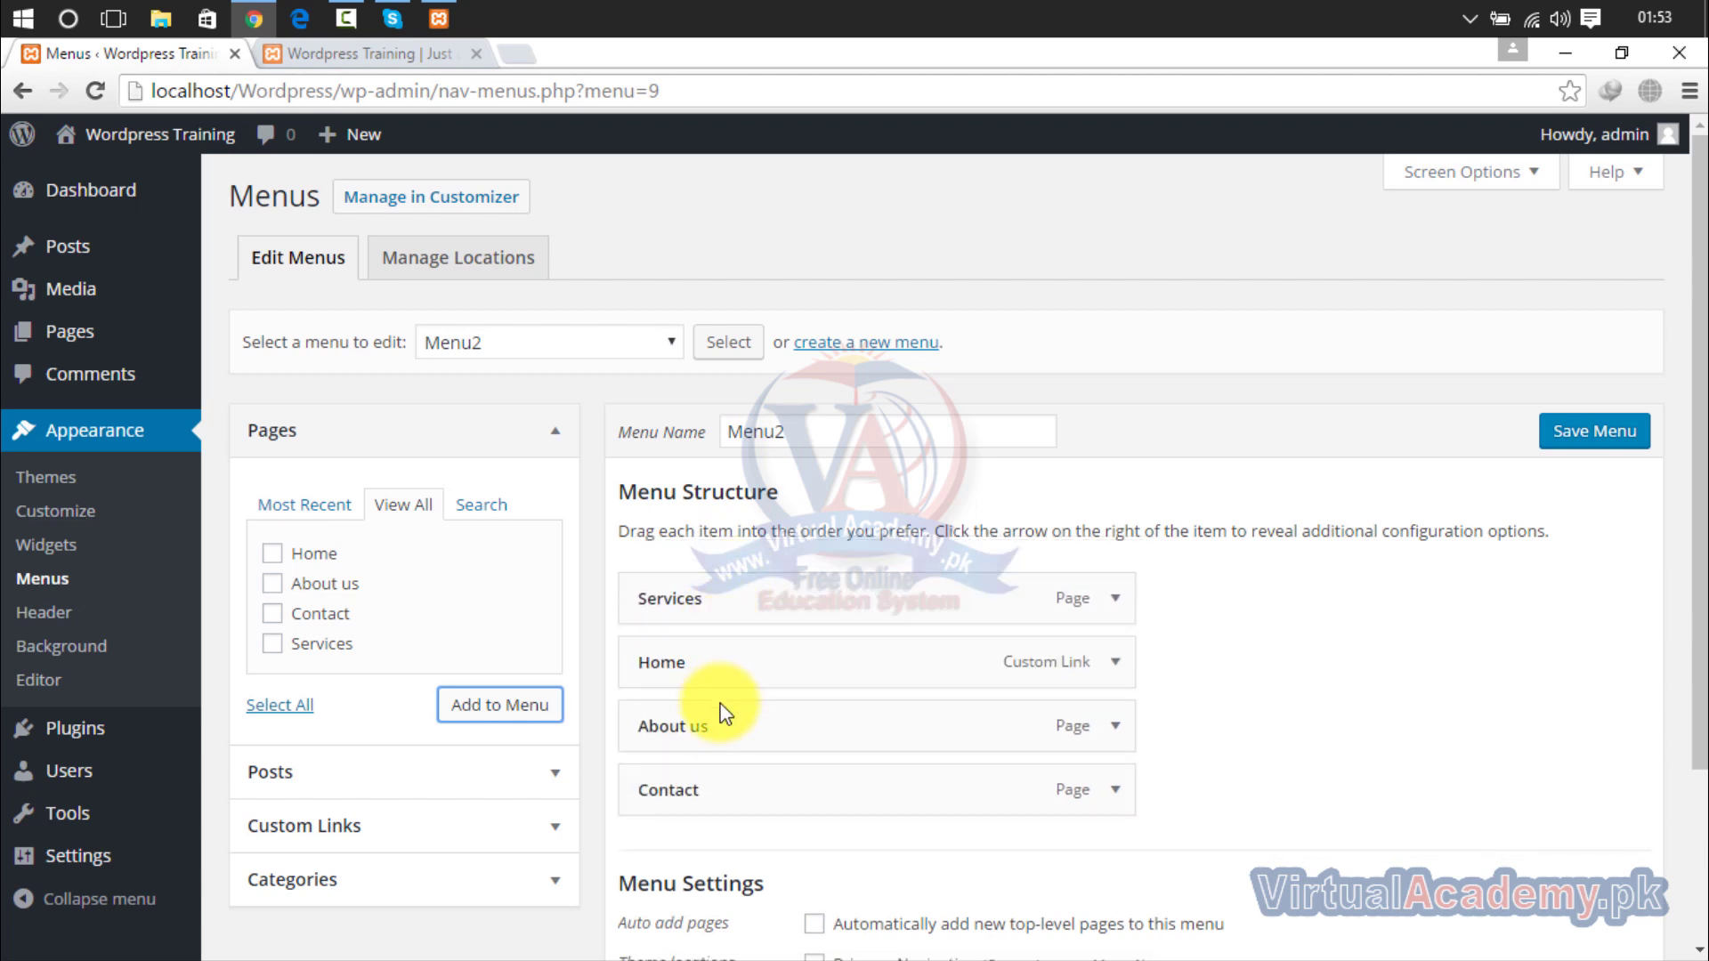
left_click_drag(720, 739, 712, 654)
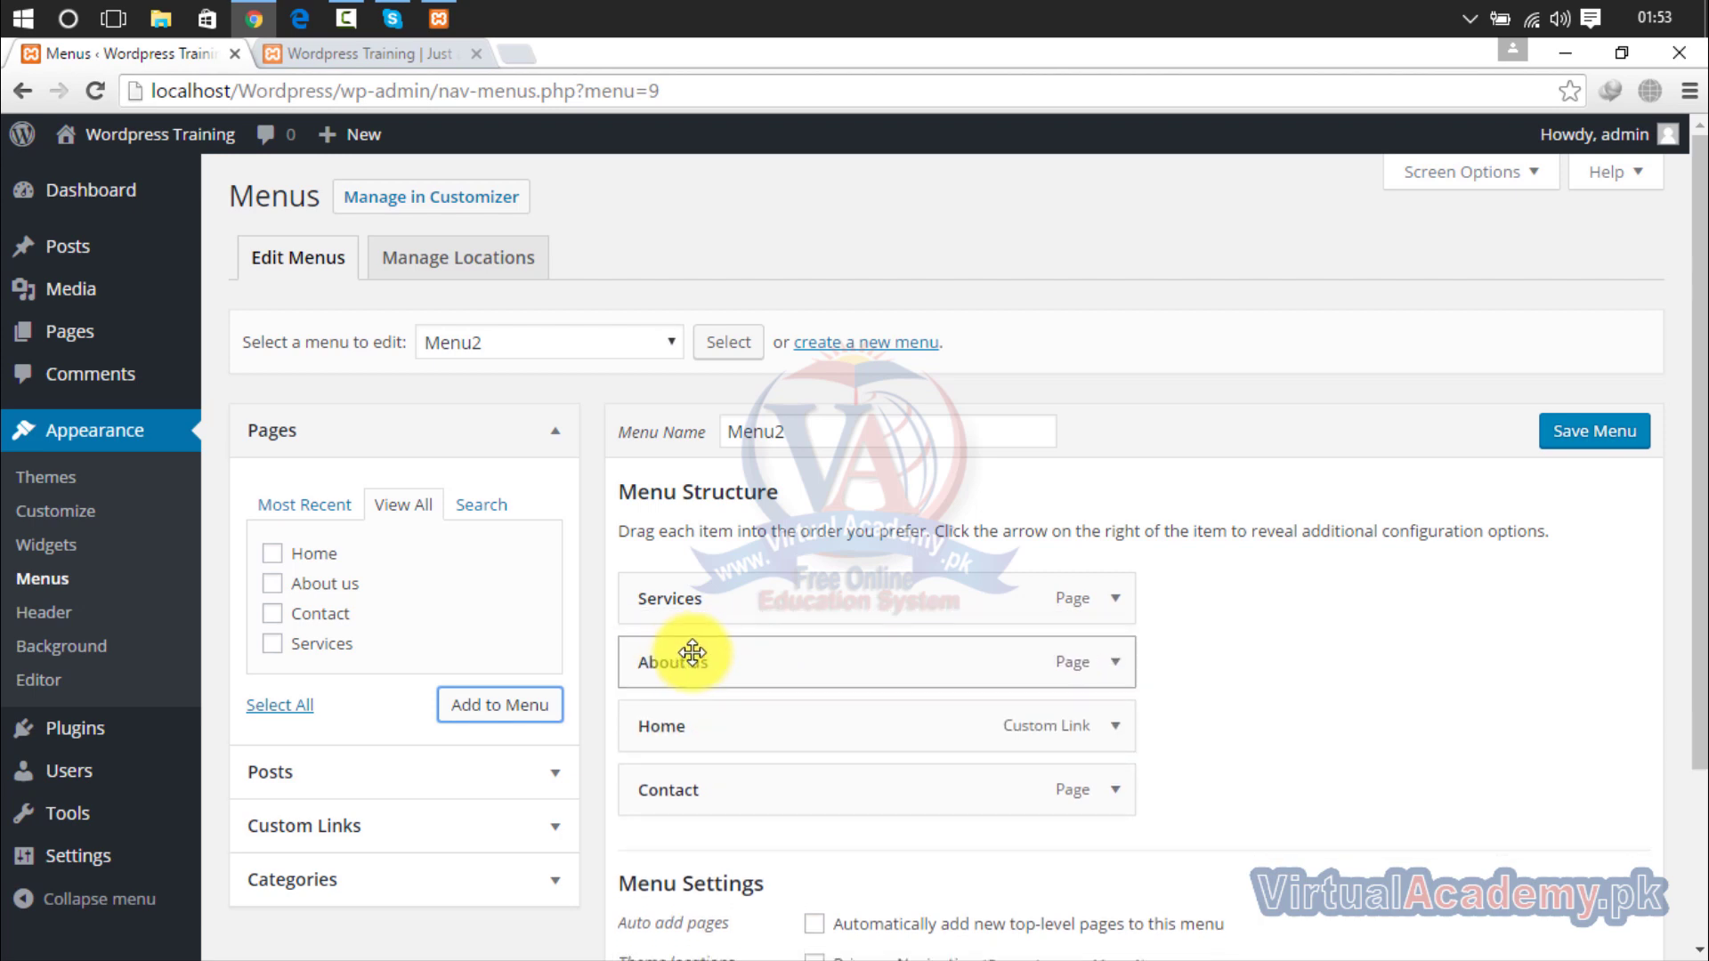
left_click_drag(733, 751, 725, 656)
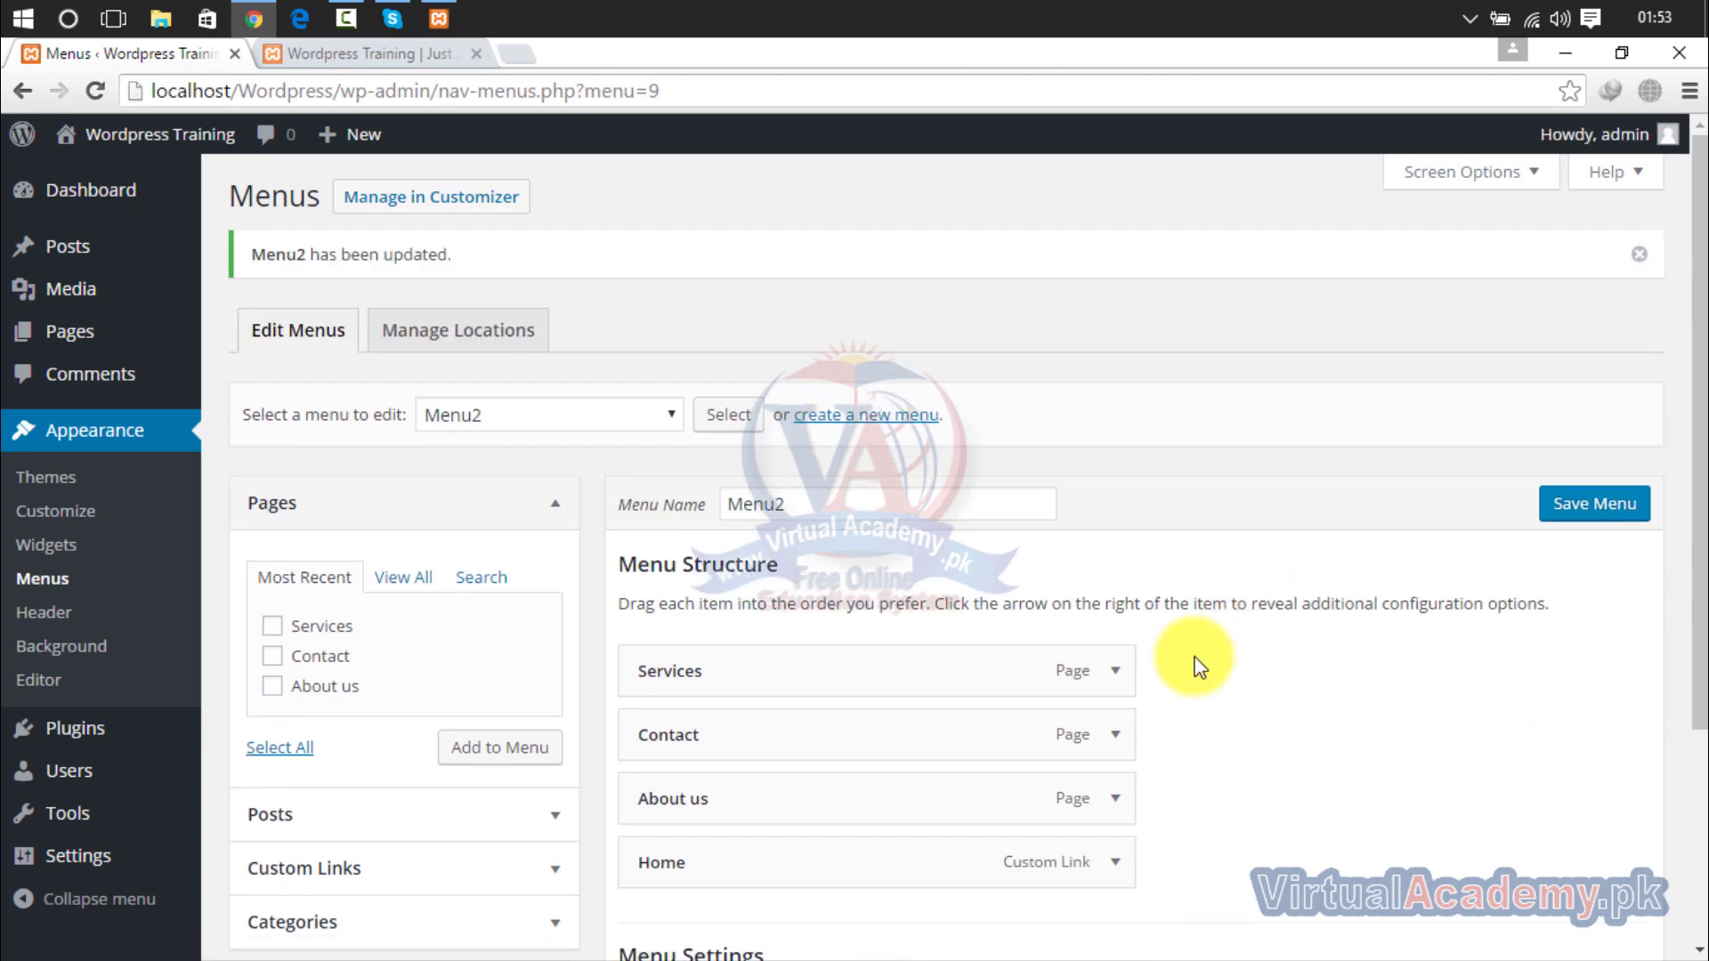
Look through the posts, custom links and categories available as Menu2 items, and reopen the list of pages.
left_click_drag(1700, 486, 1665, 580)
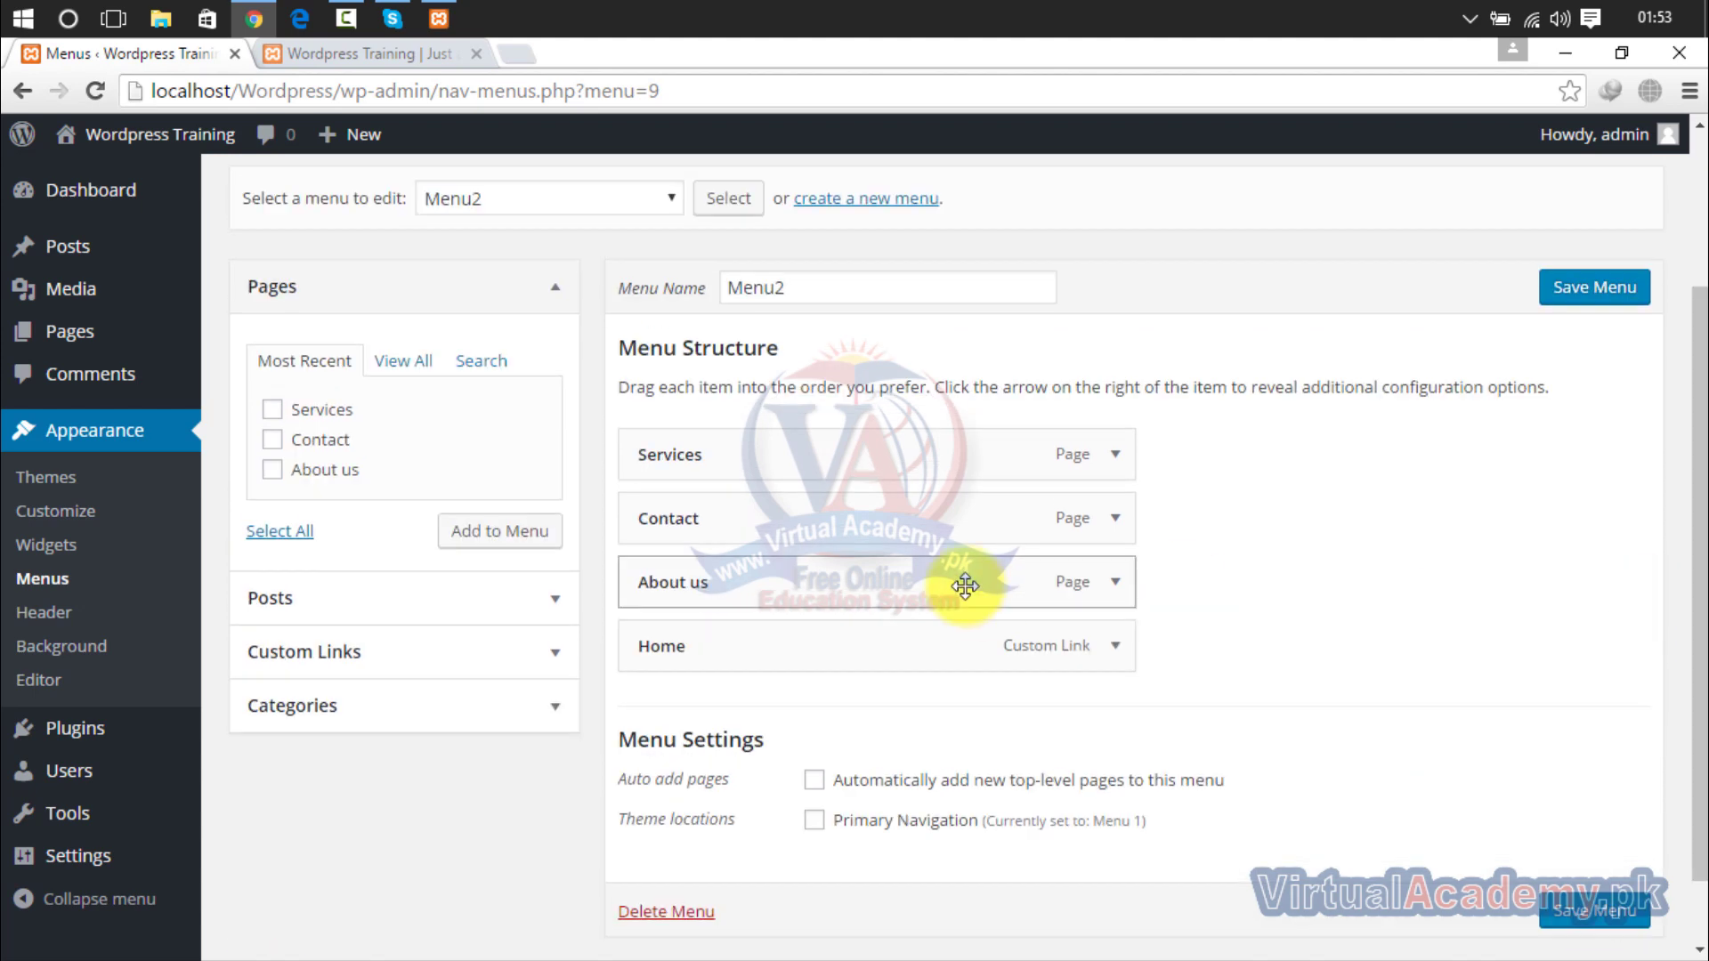
left_click(495, 623)
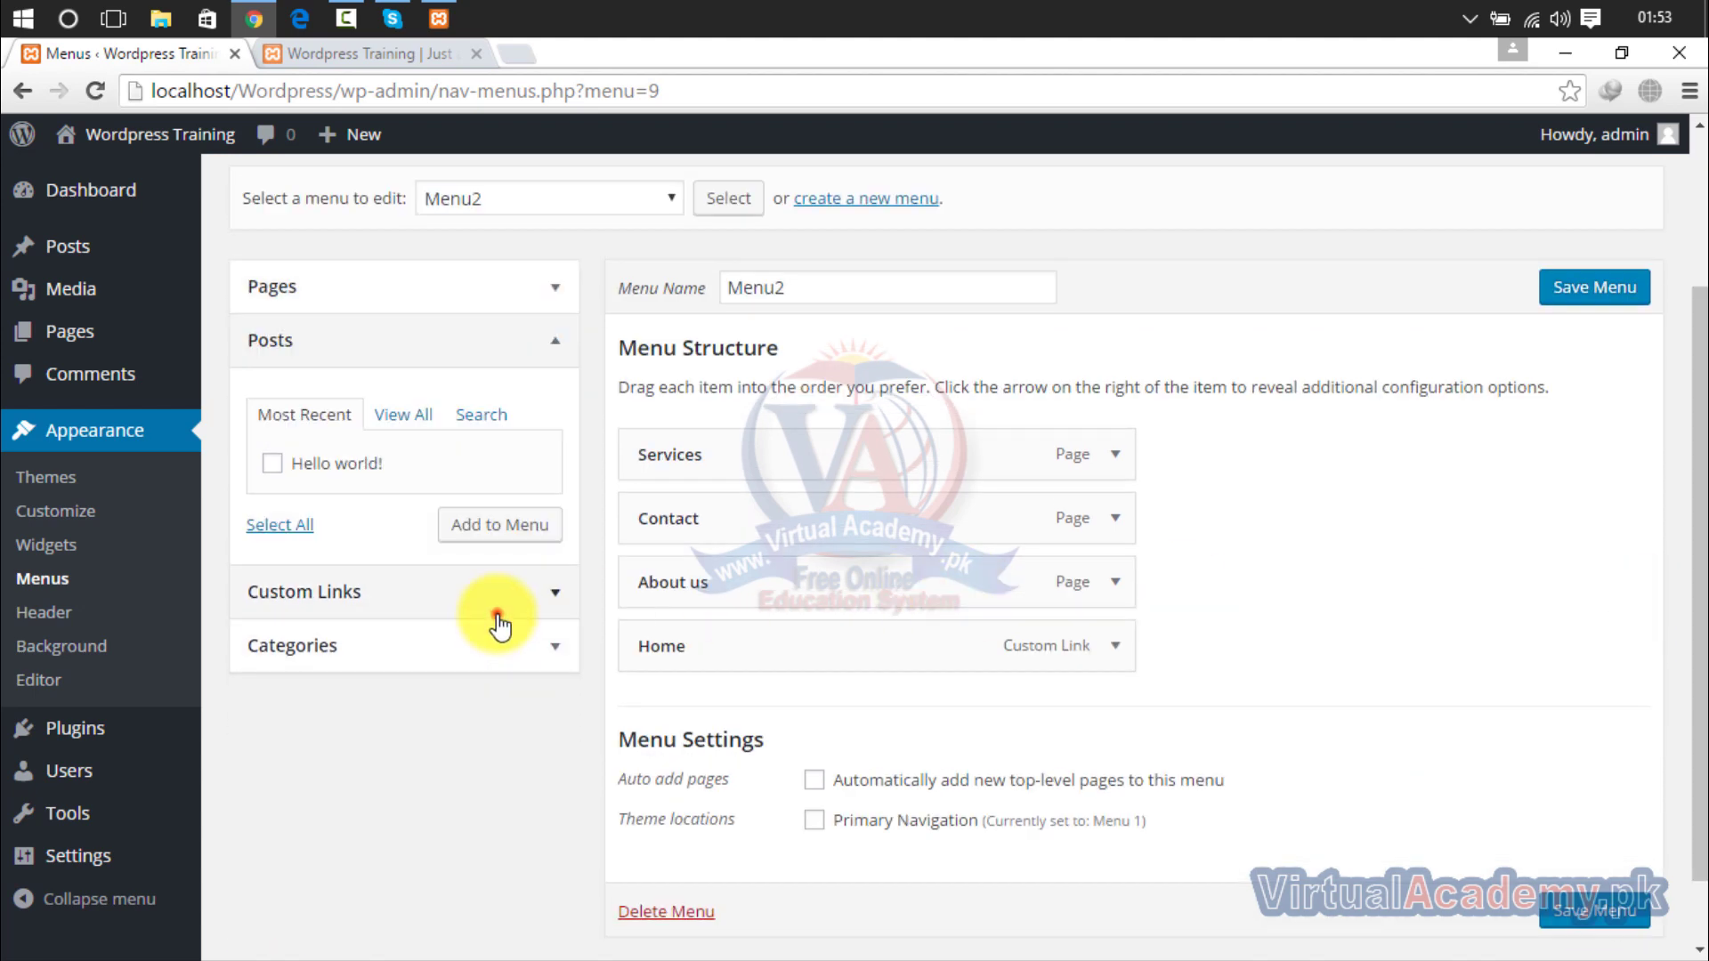
left_click(497, 616)
left_click(496, 629)
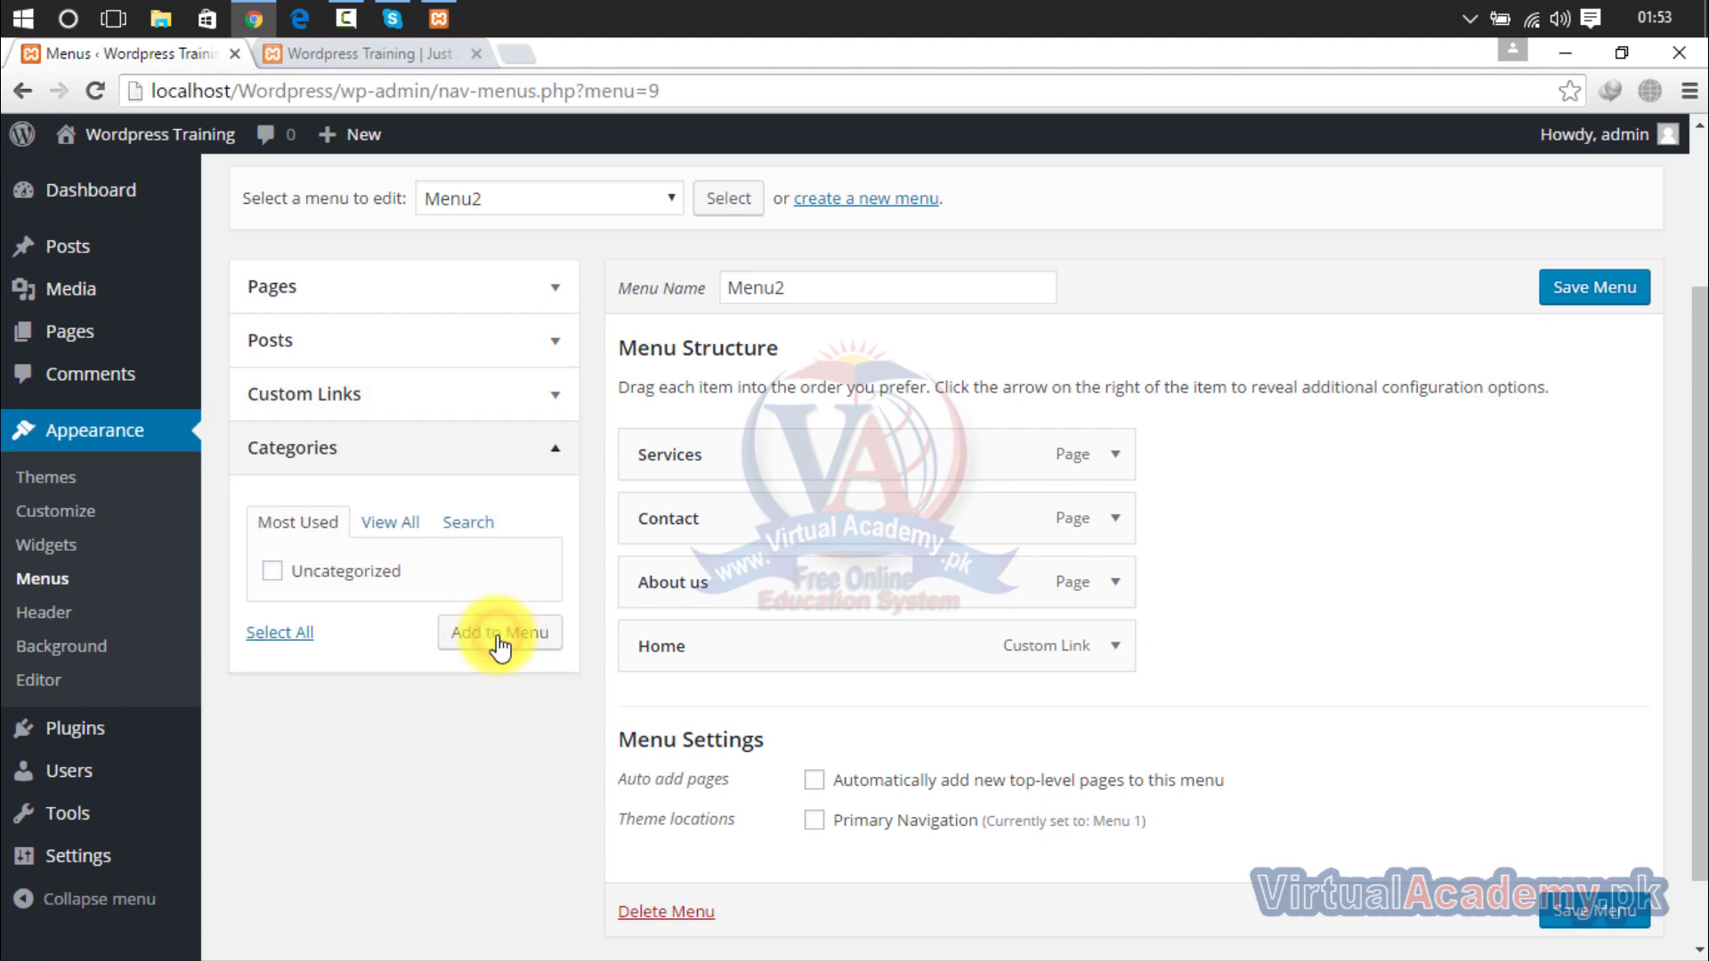
left_click(517, 472)
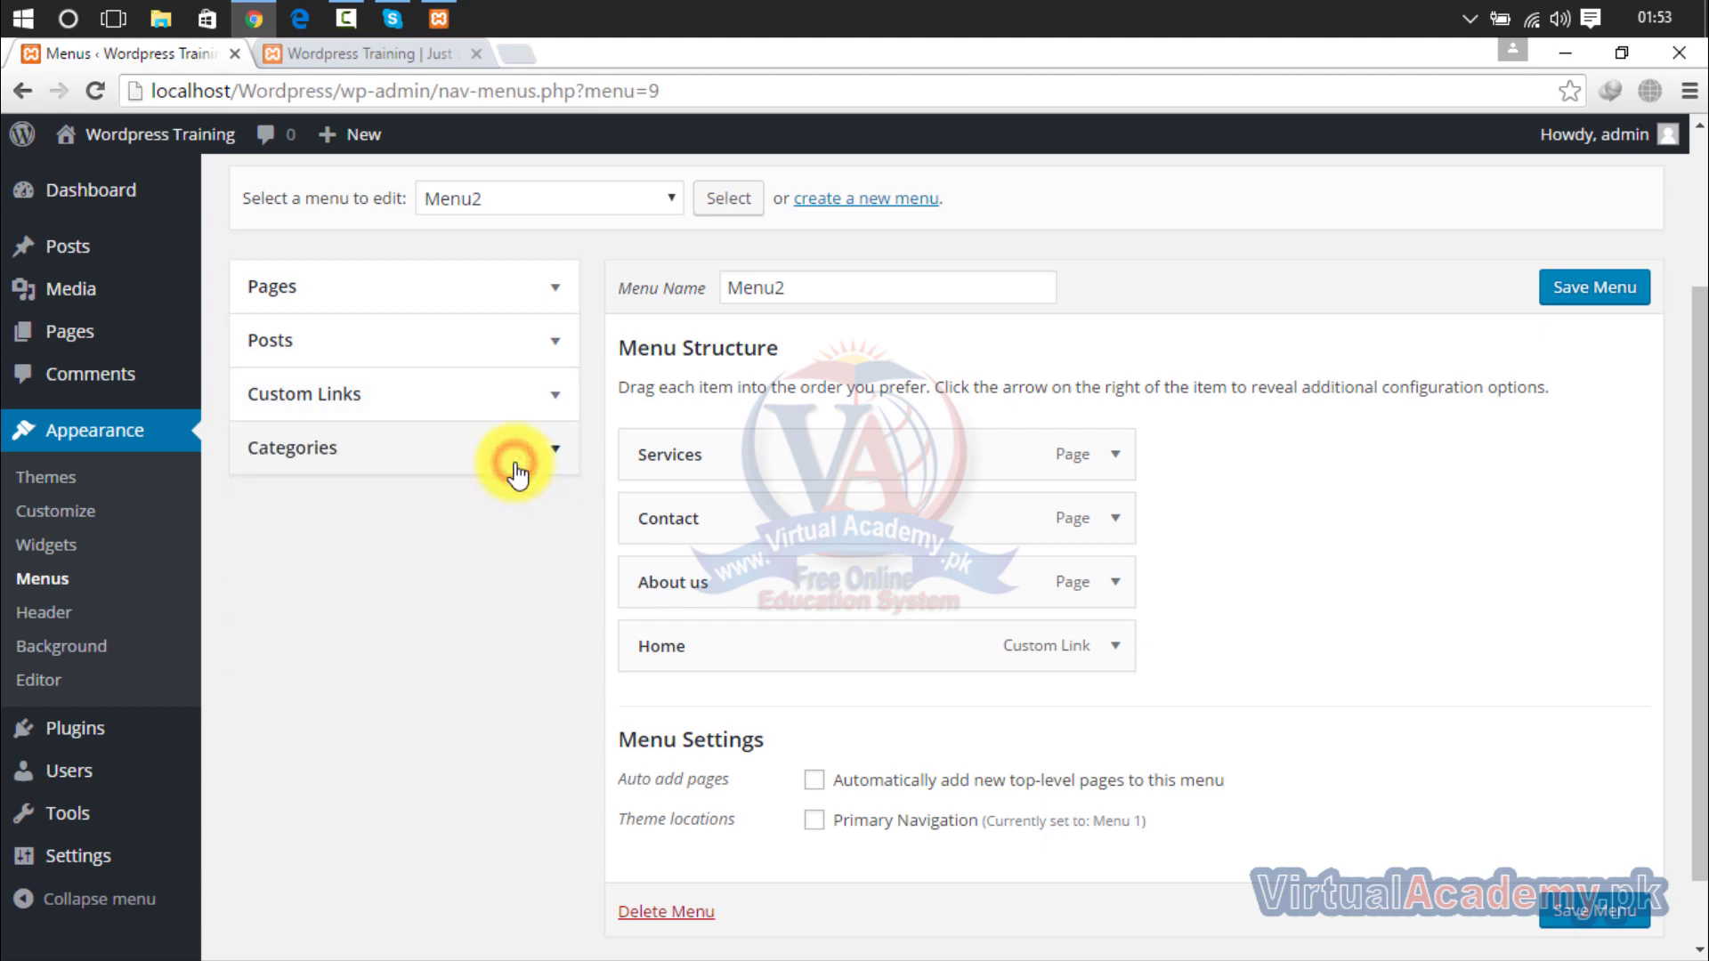
left_click(532, 286)
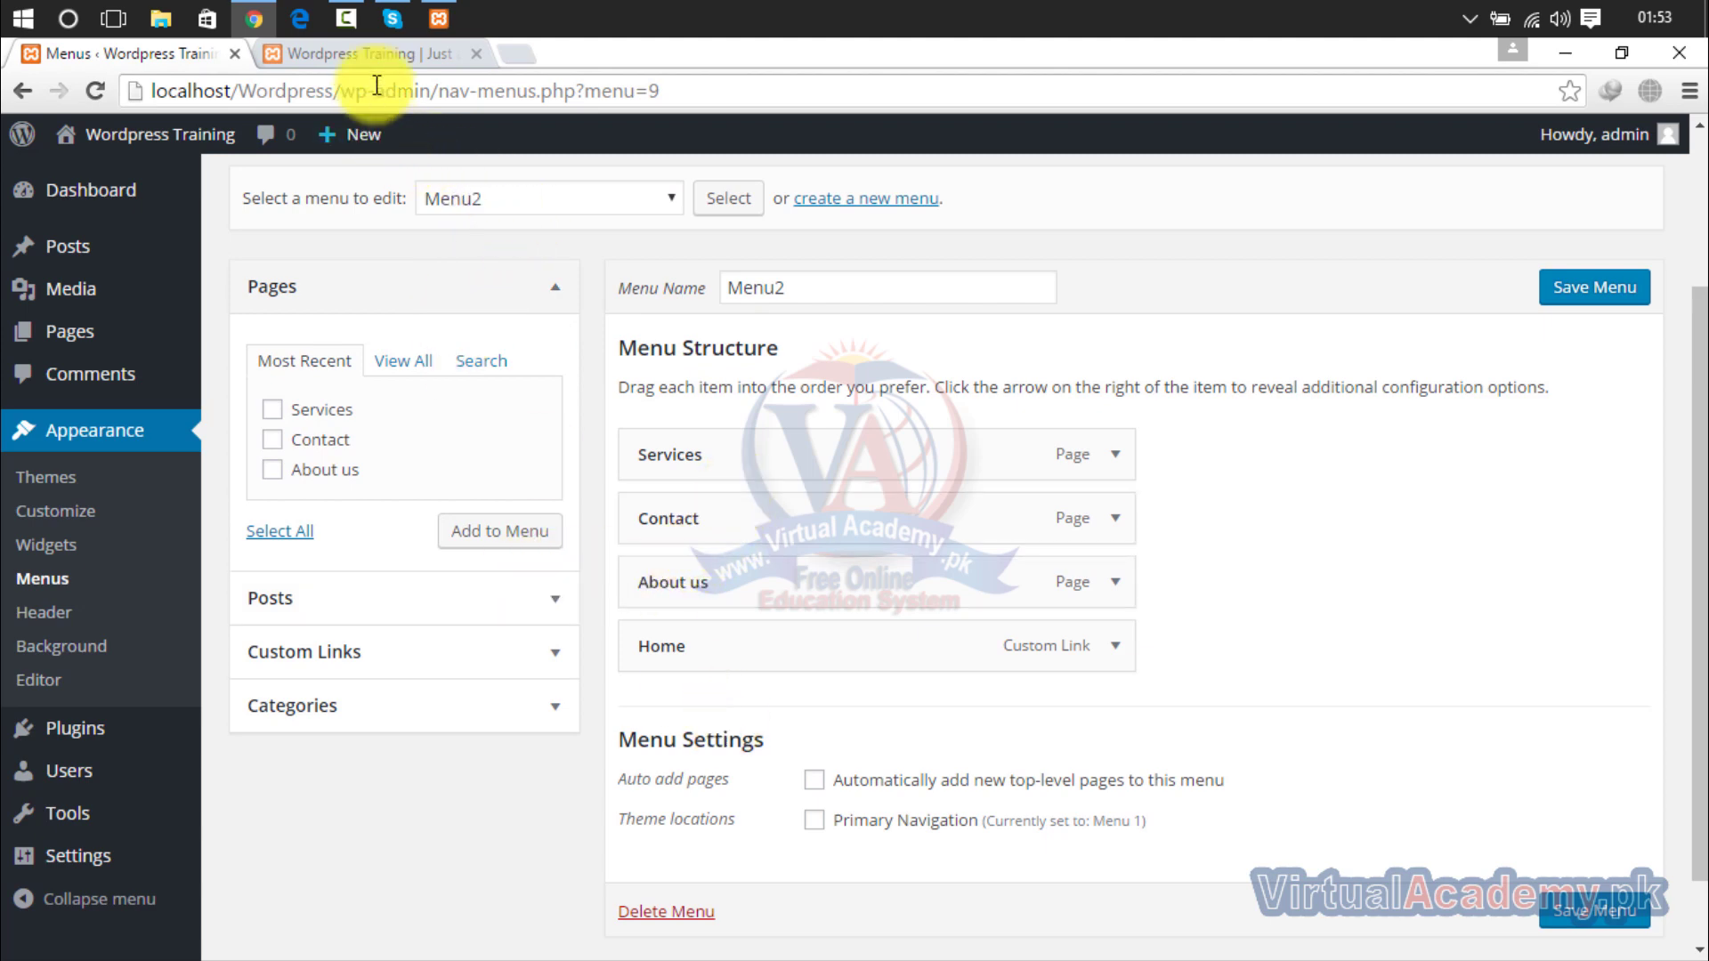
Reload the site's front page to check its navigation menu, and return to Menu2 to view its theme location settings.
left_click(370, 53)
left_click(100, 92)
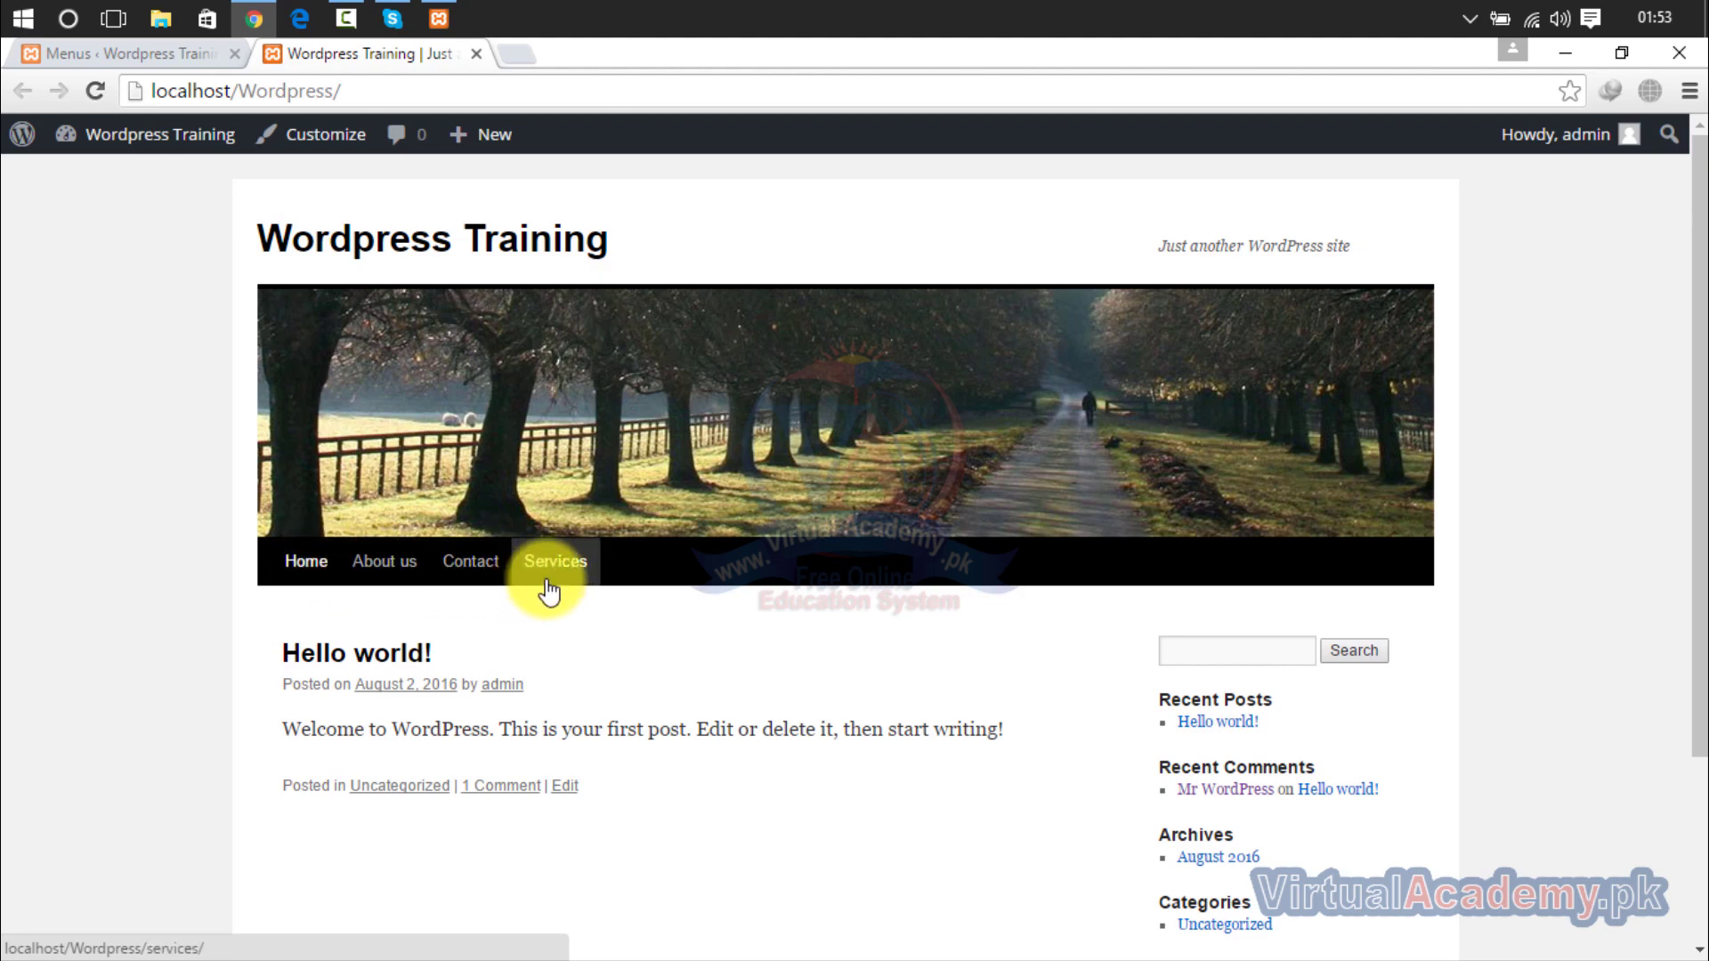
left_click(162, 55)
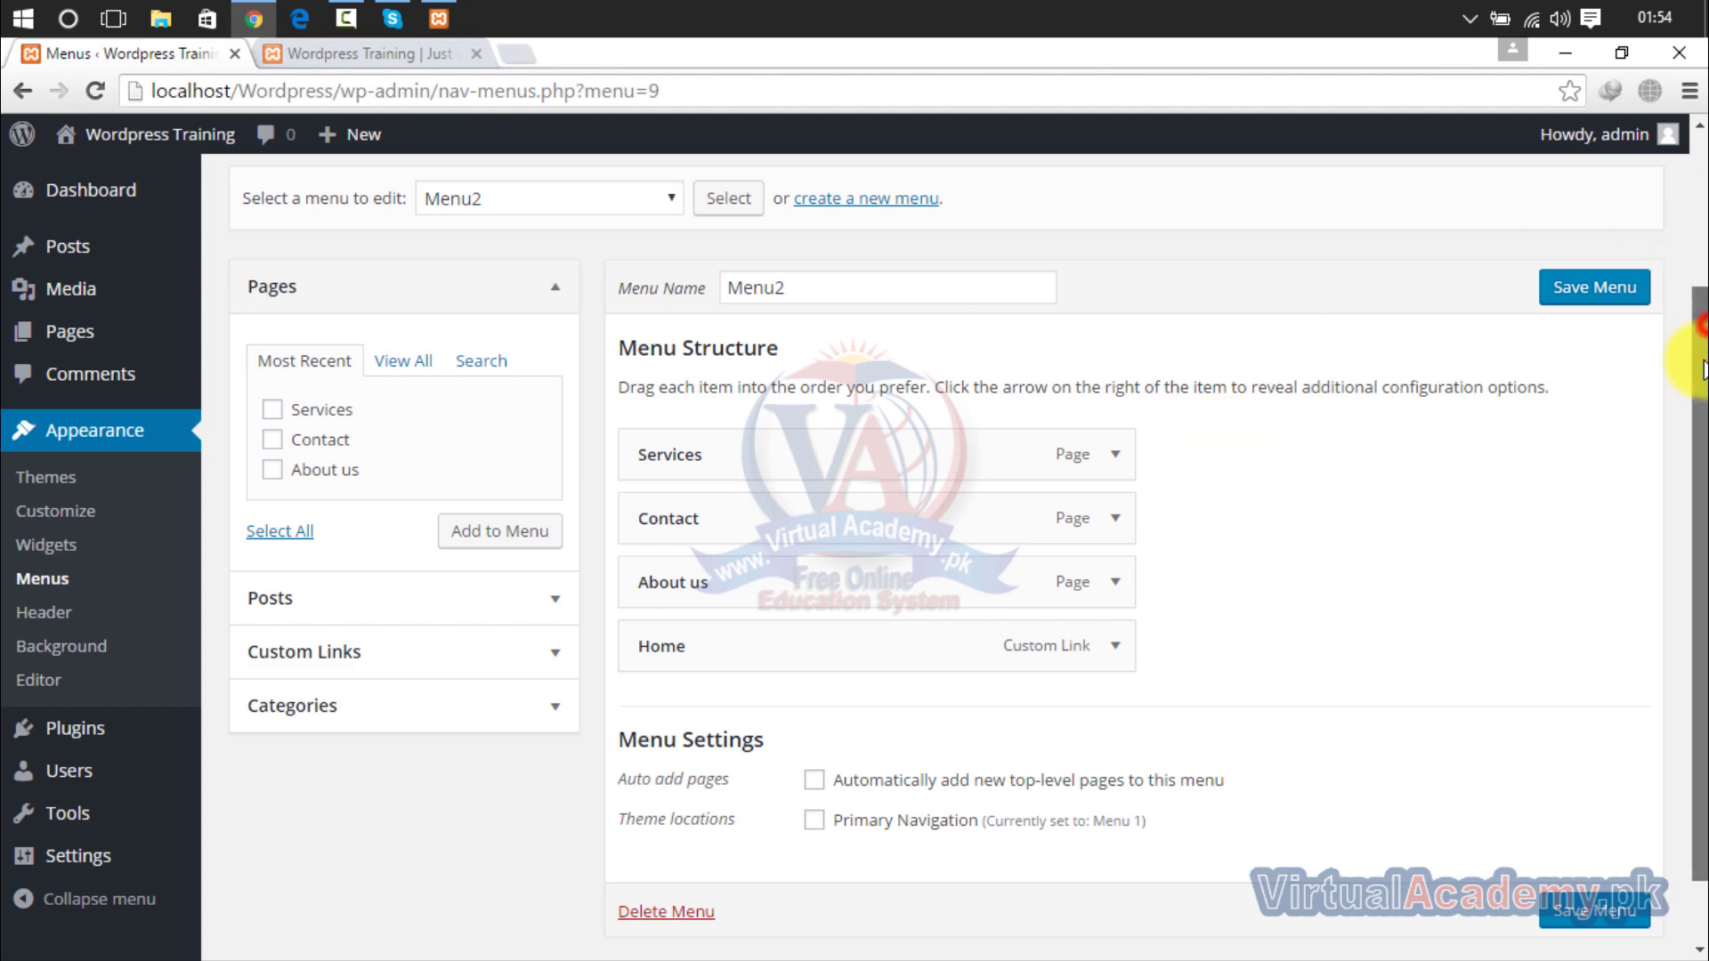
scroll(1701, 365, "down", 2)
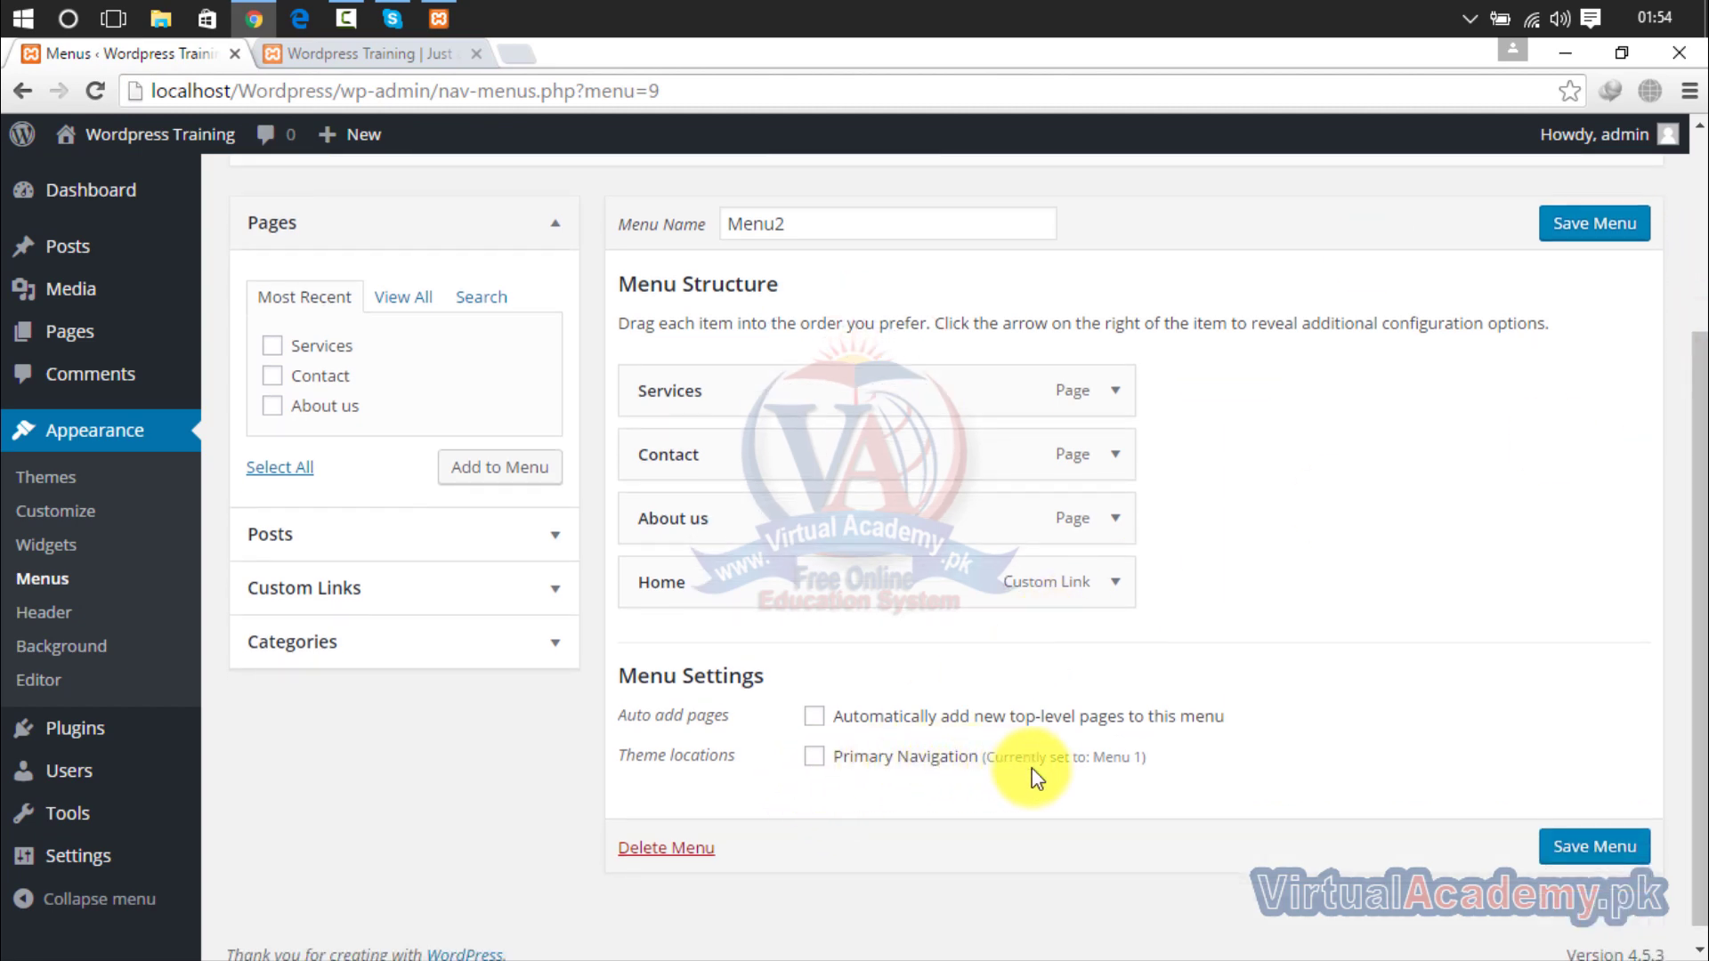
Examine Menu2's theme location setting and compare it with the navigation menu on the site's front page.
left_click_drag(1097, 761, 1141, 759)
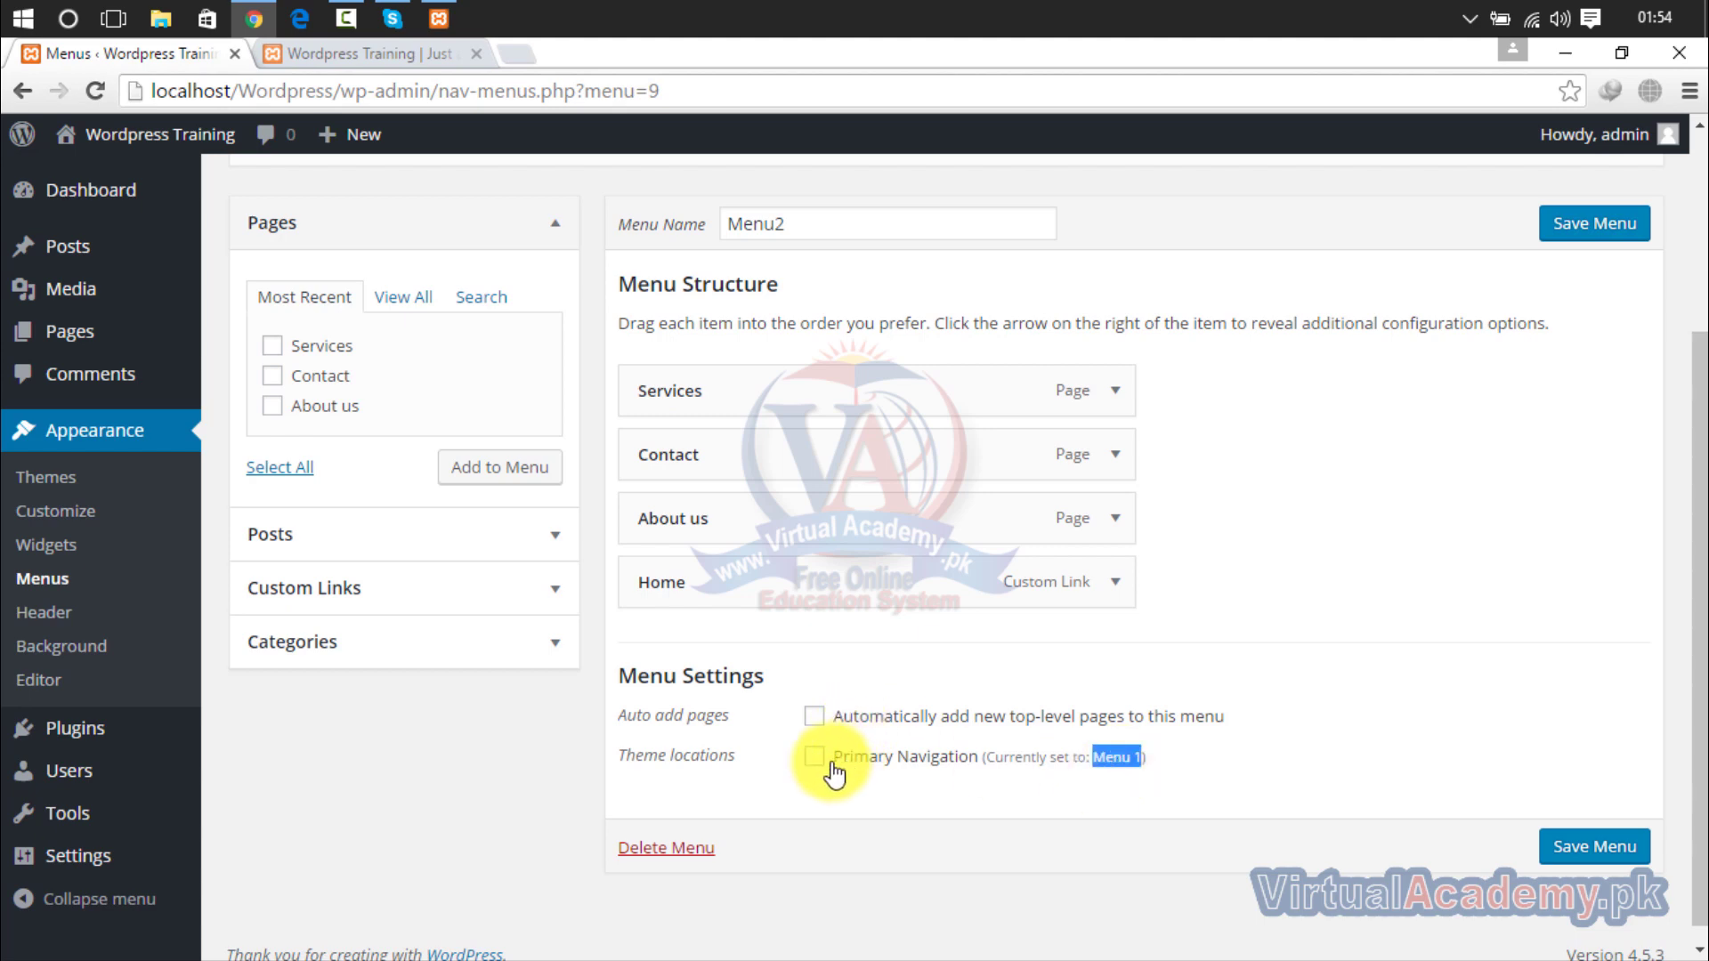
left_click_drag(740, 756, 586, 768)
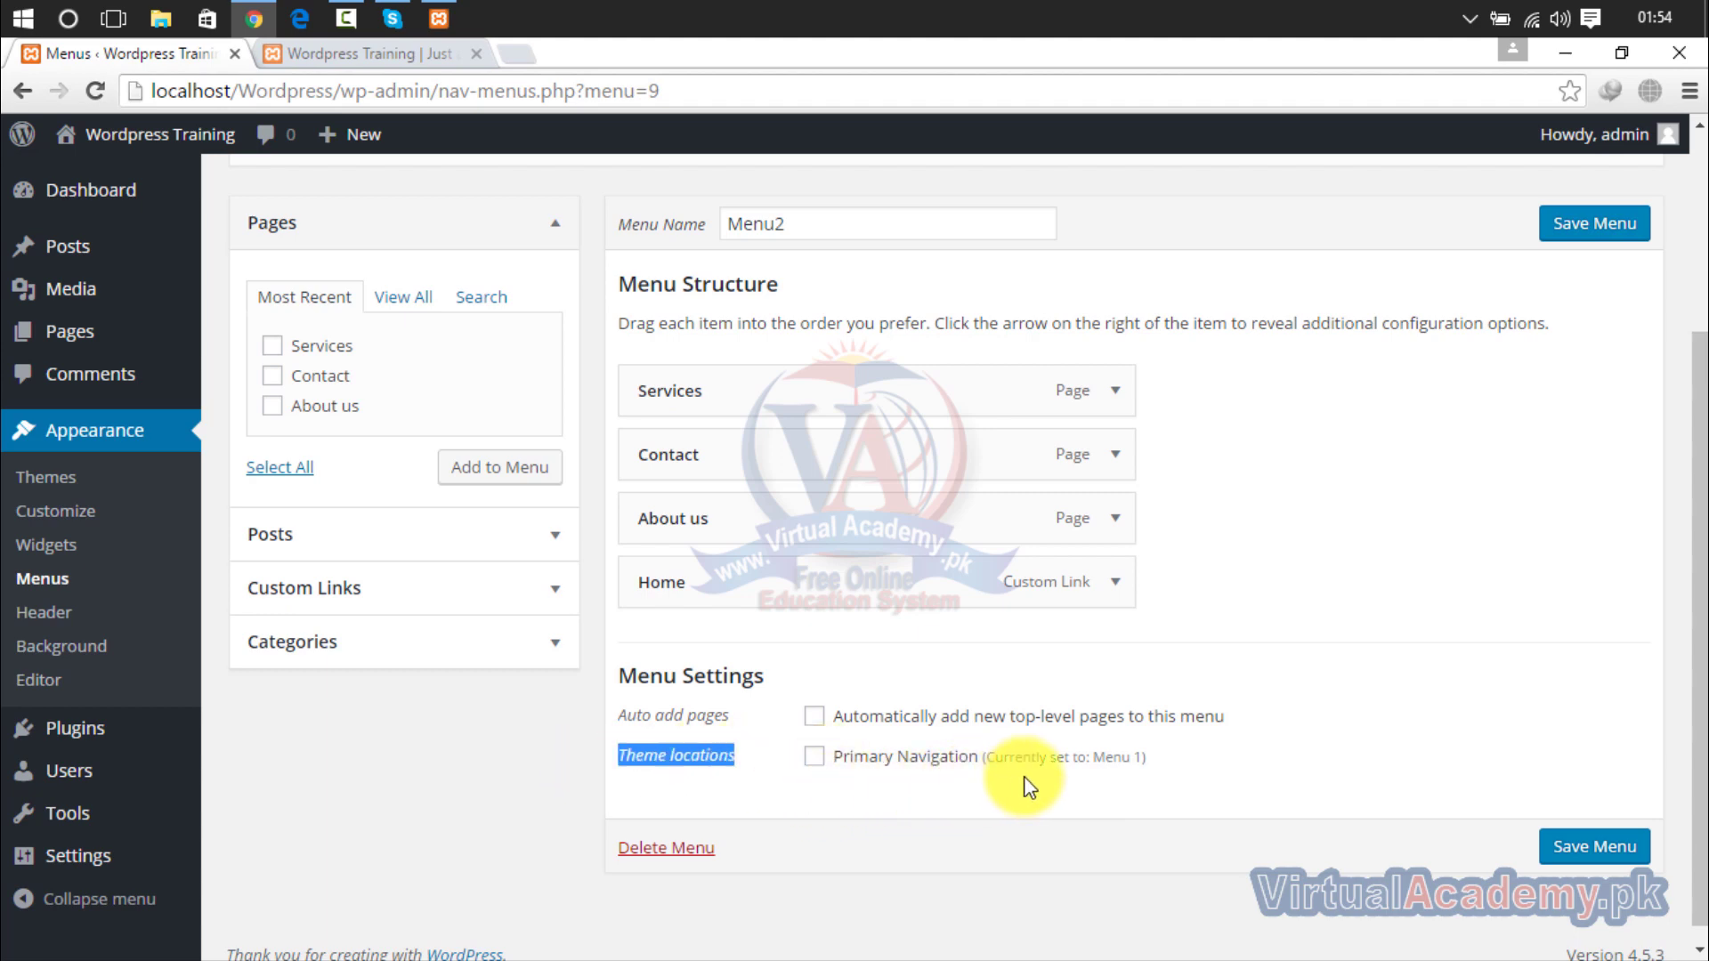
left_click(398, 52)
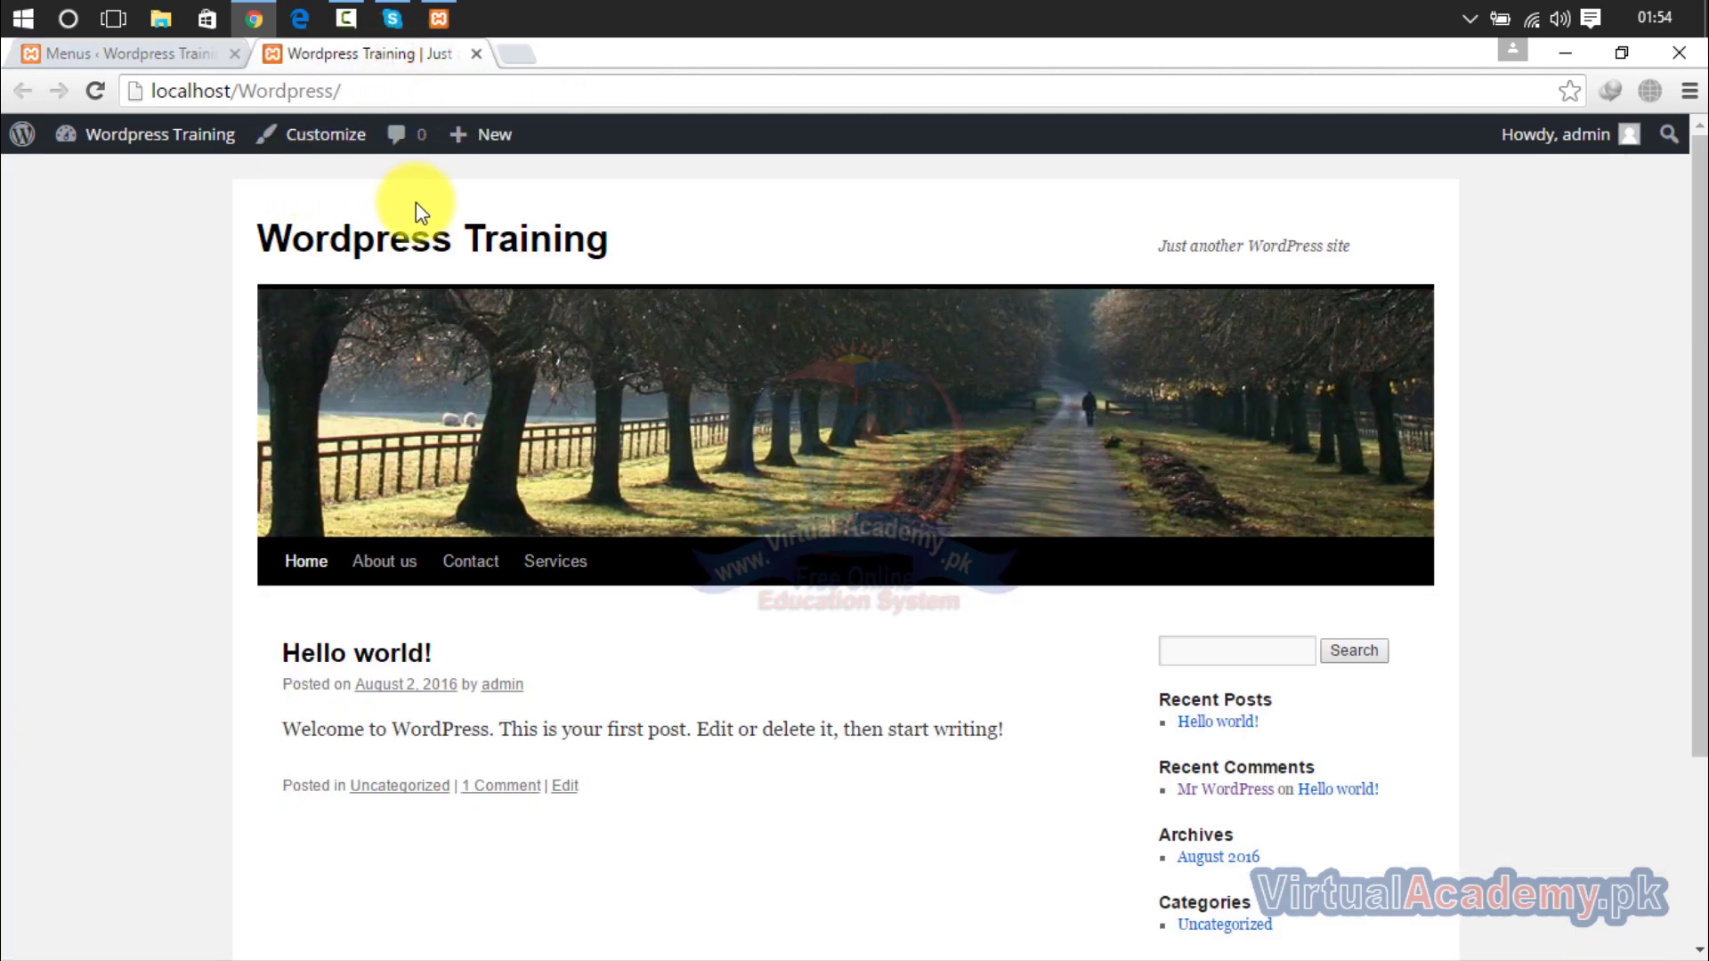
left_click(186, 62)
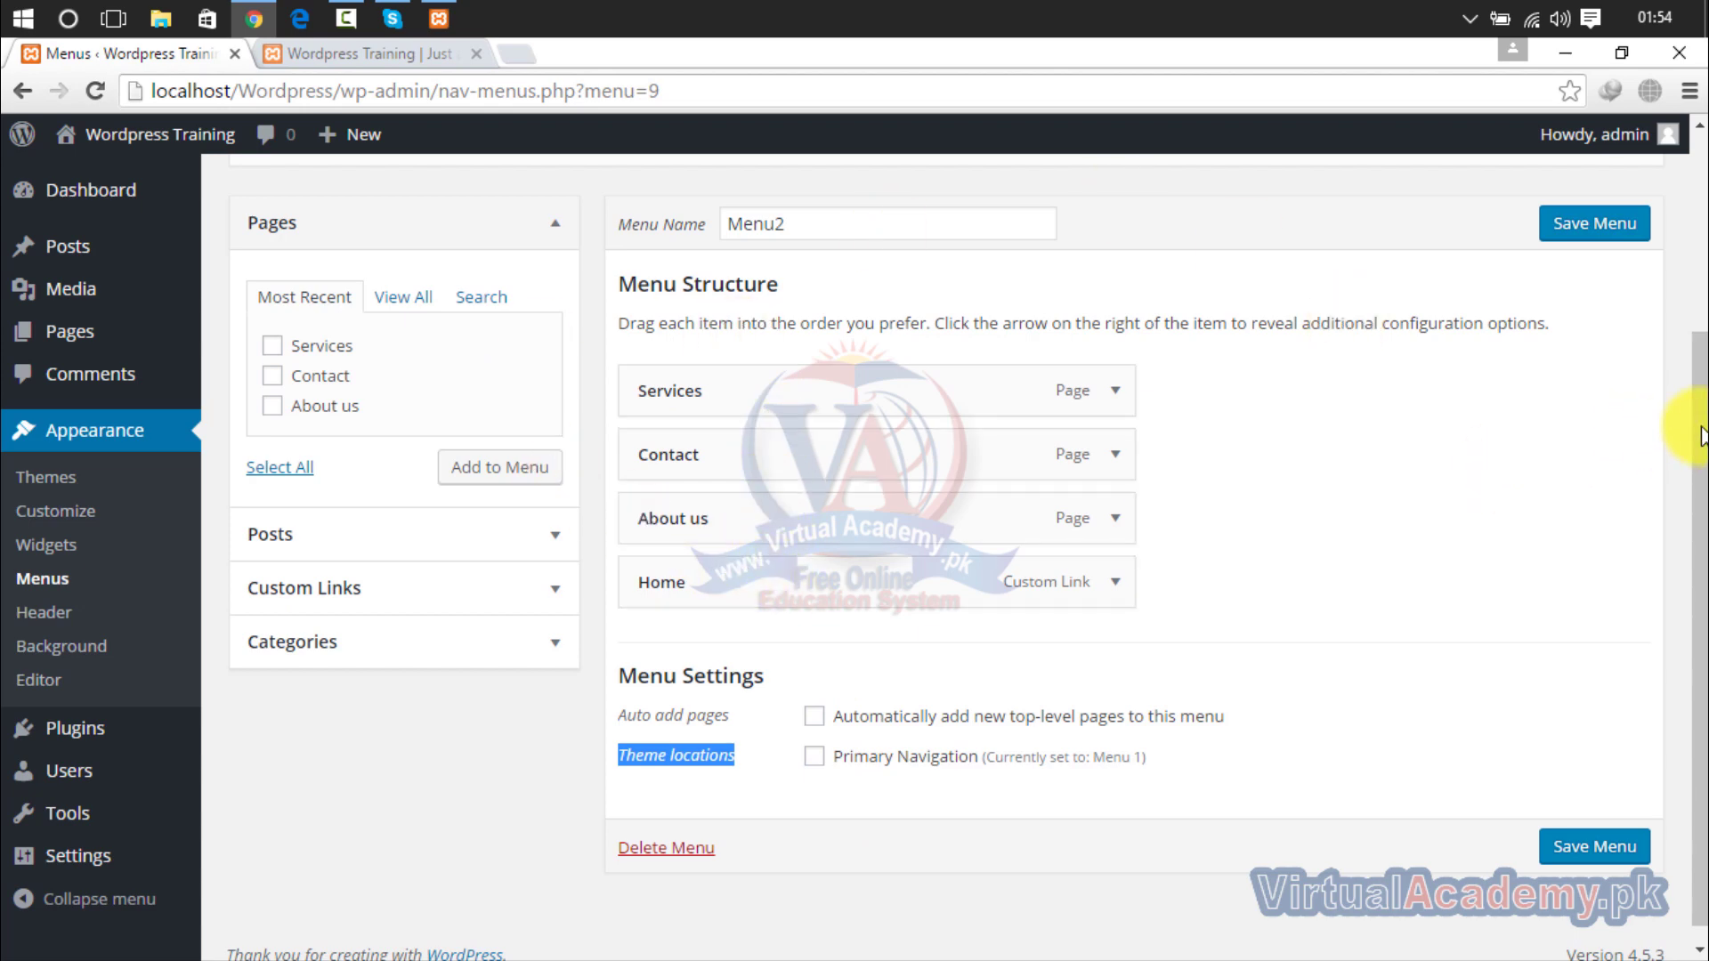
Open the menu locations, view the menus available for Primary Navigation, and compare the assigned one with the site's front page.
left_click_drag(1701, 454, 1682, 267)
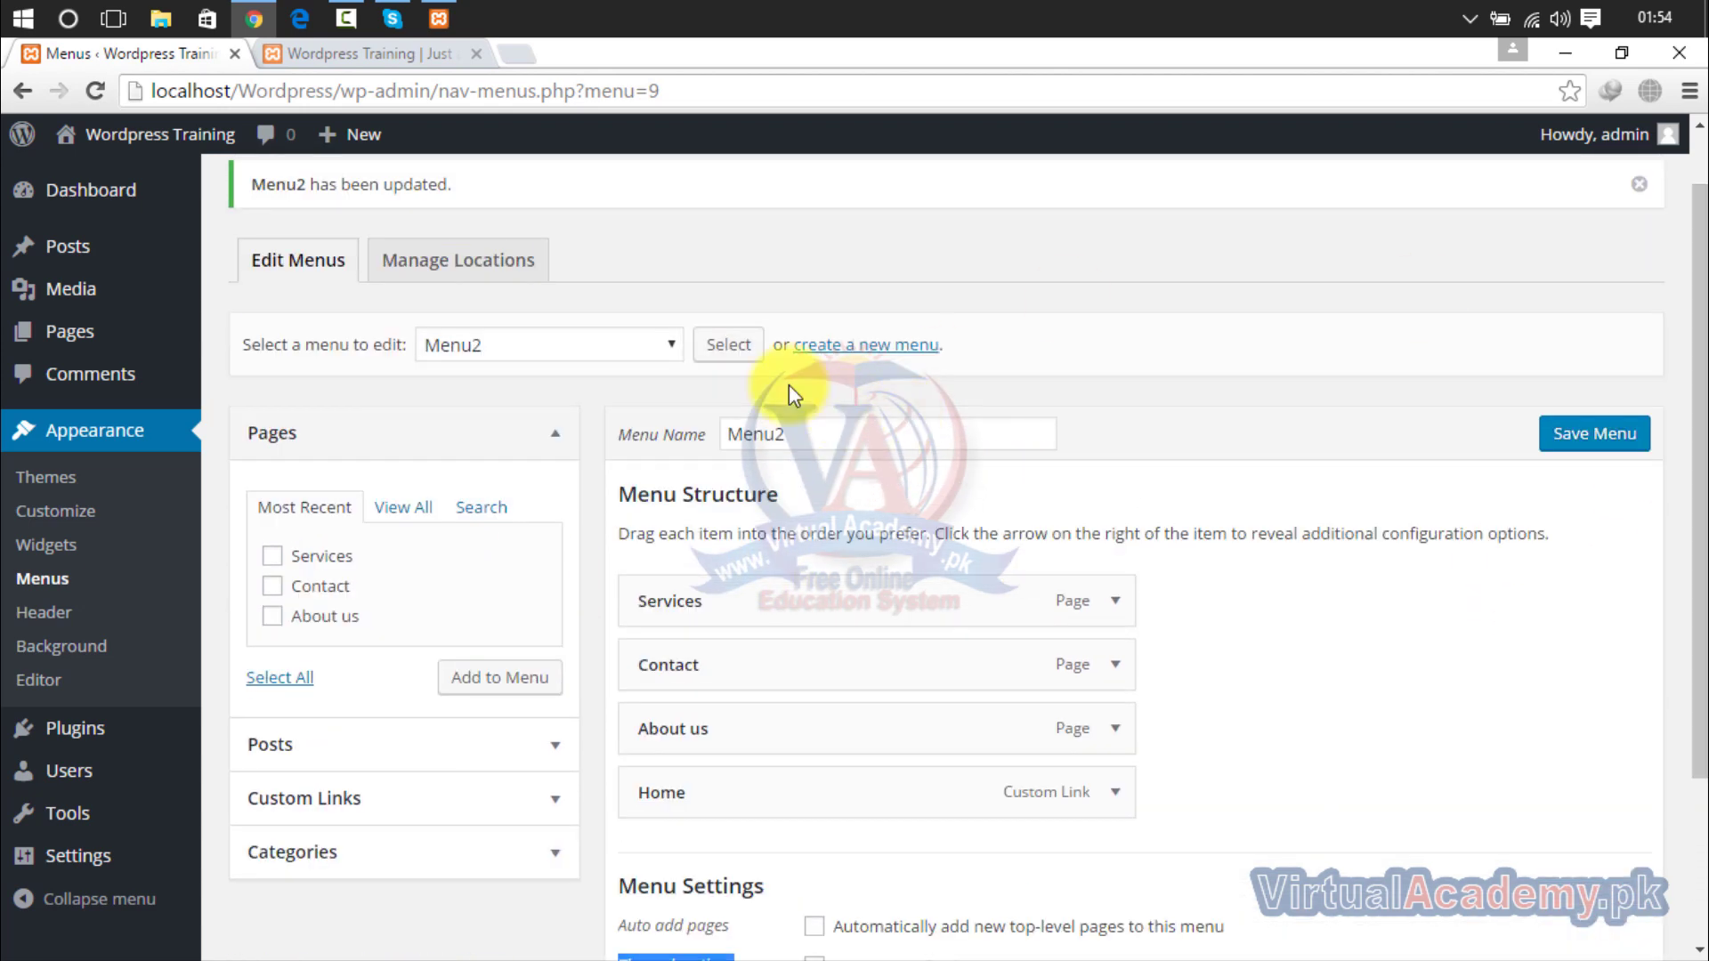
left_click(462, 263)
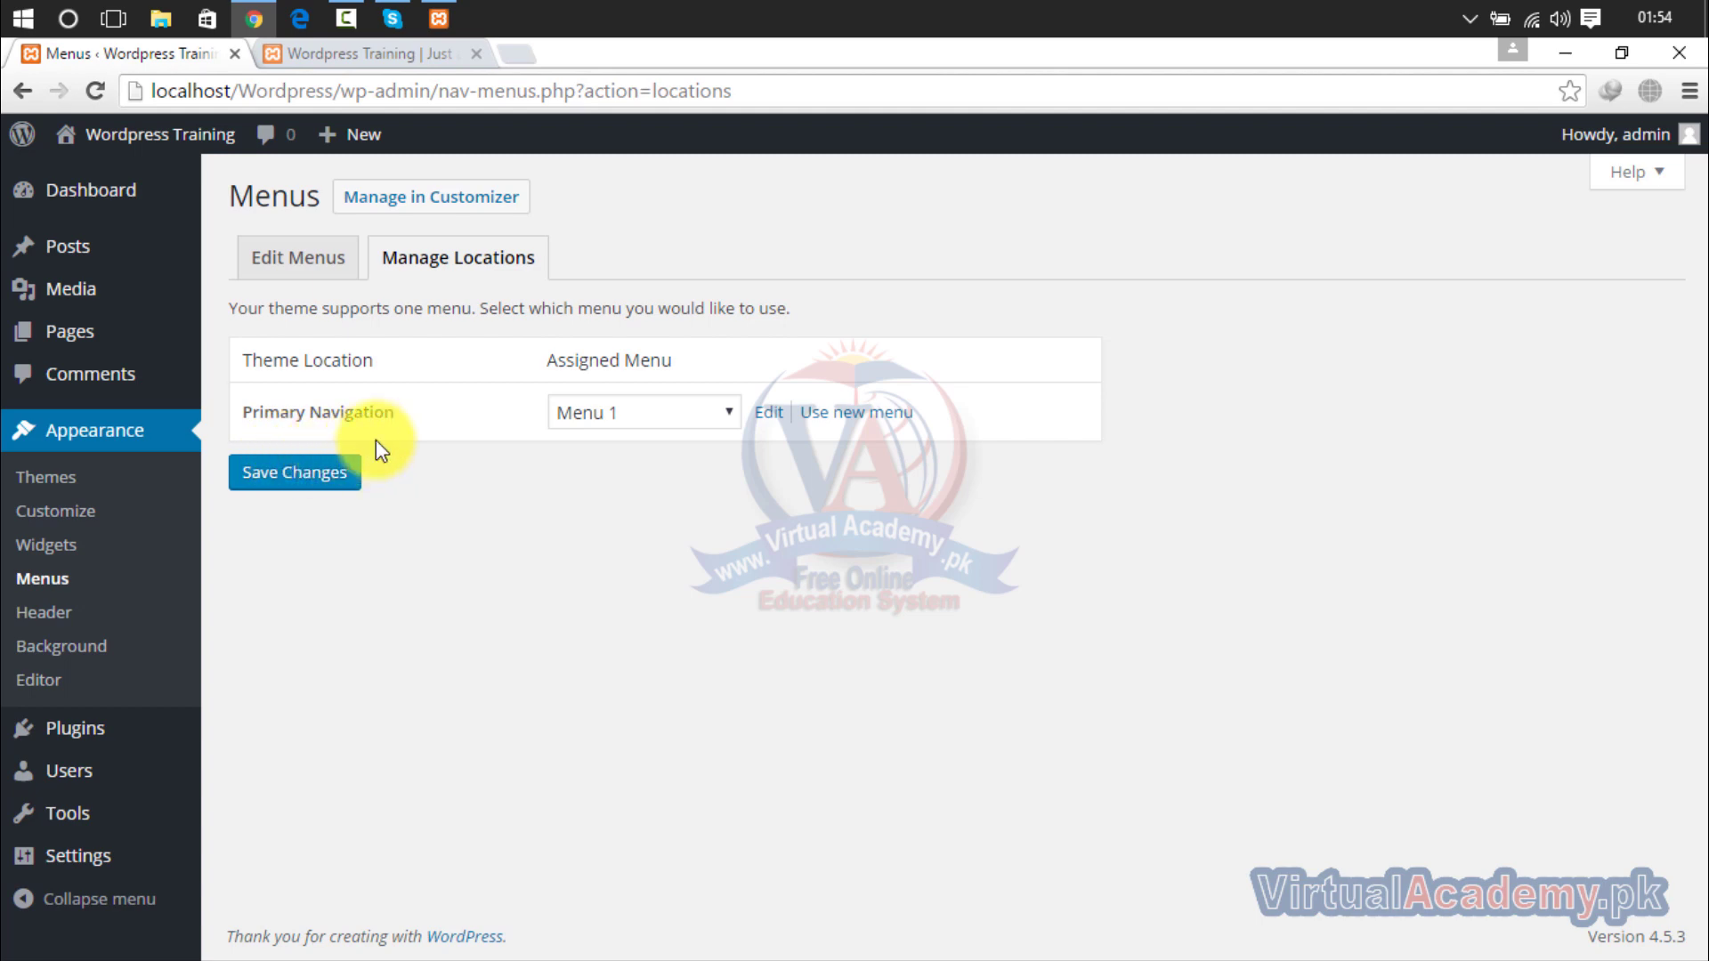
left_click(633, 422)
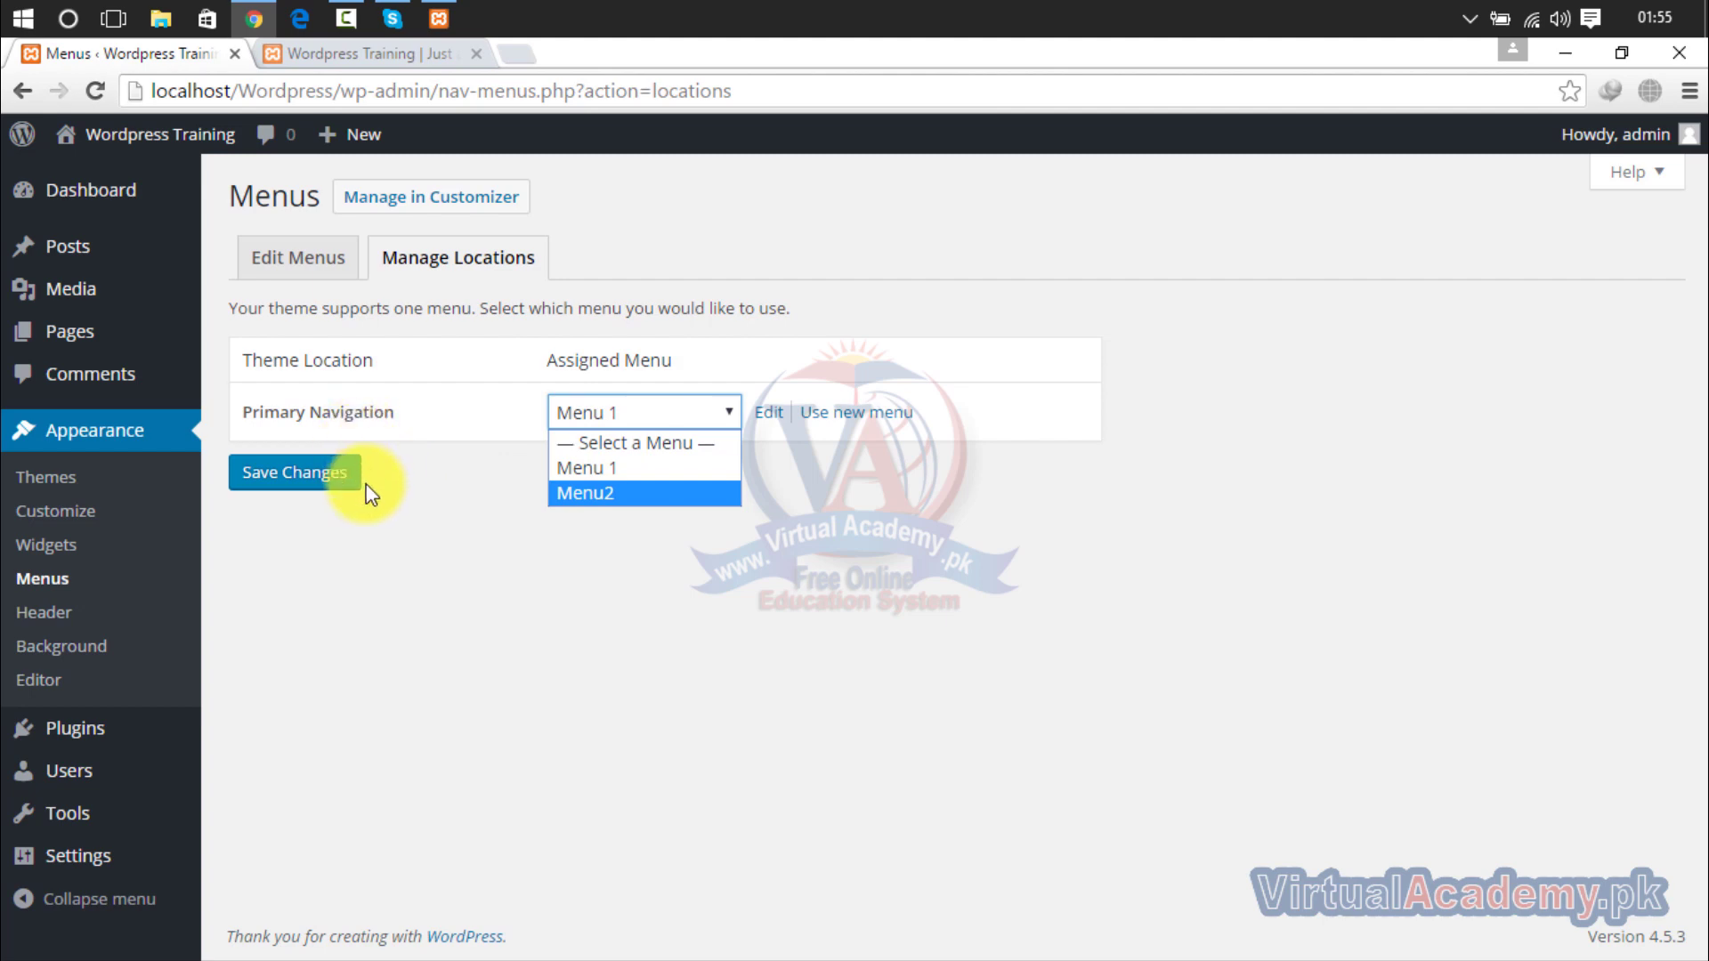
left_click(459, 495)
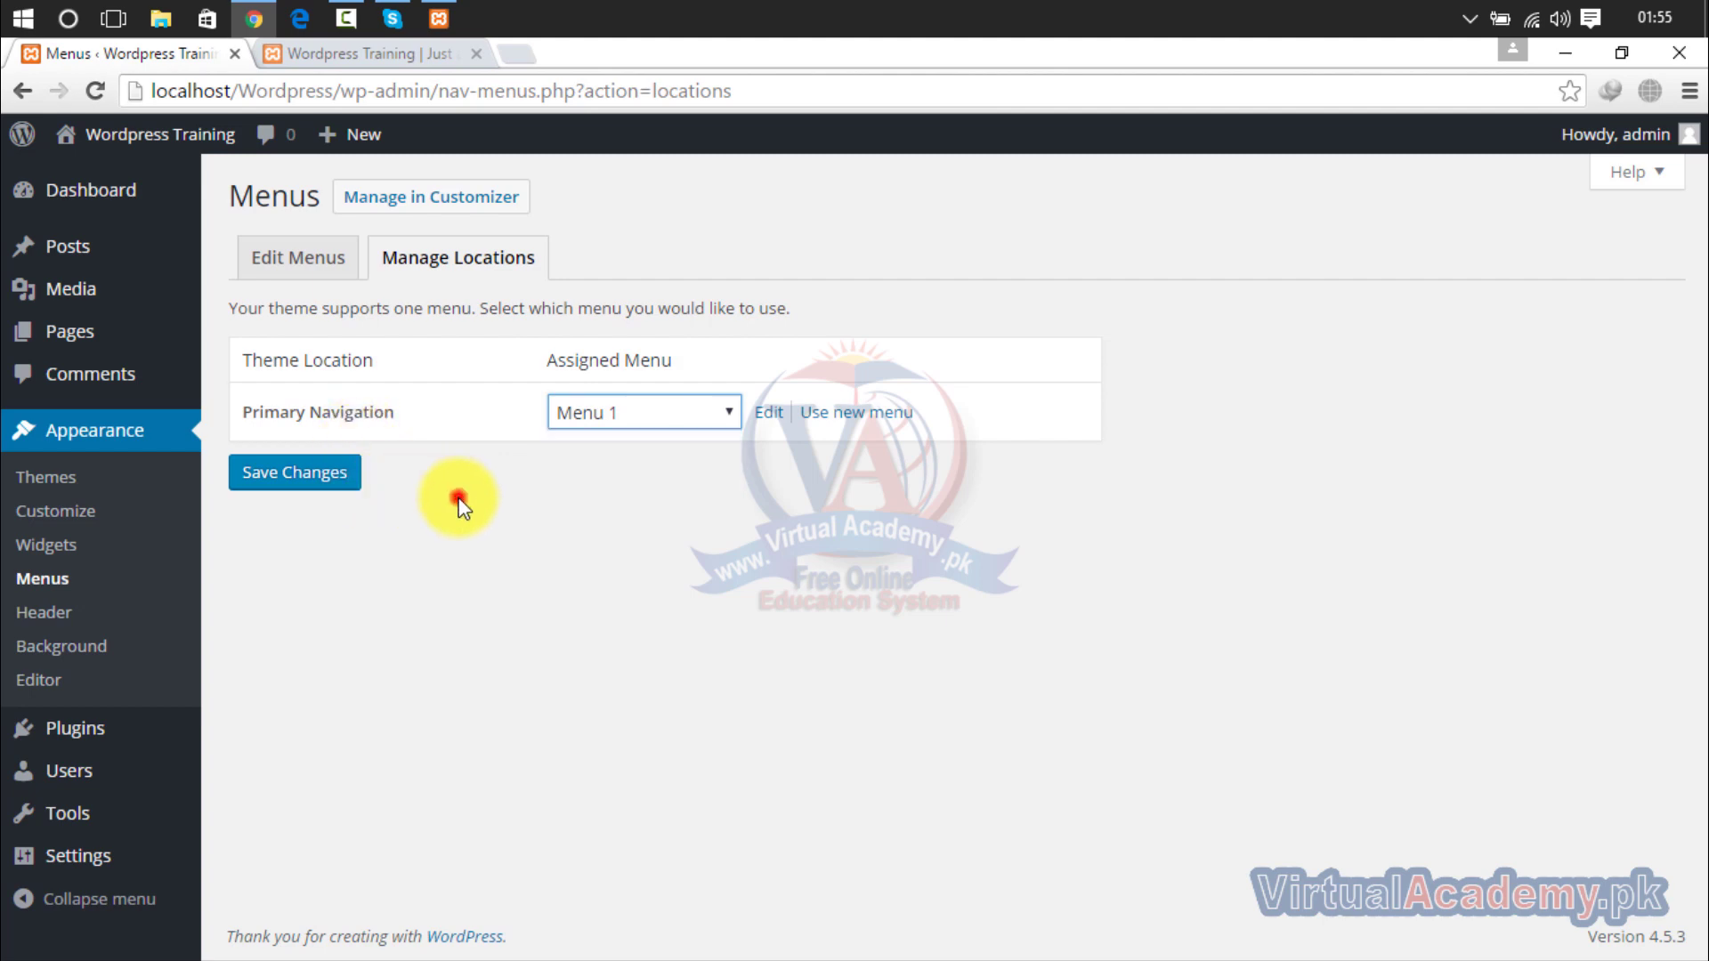
left_click(688, 425)
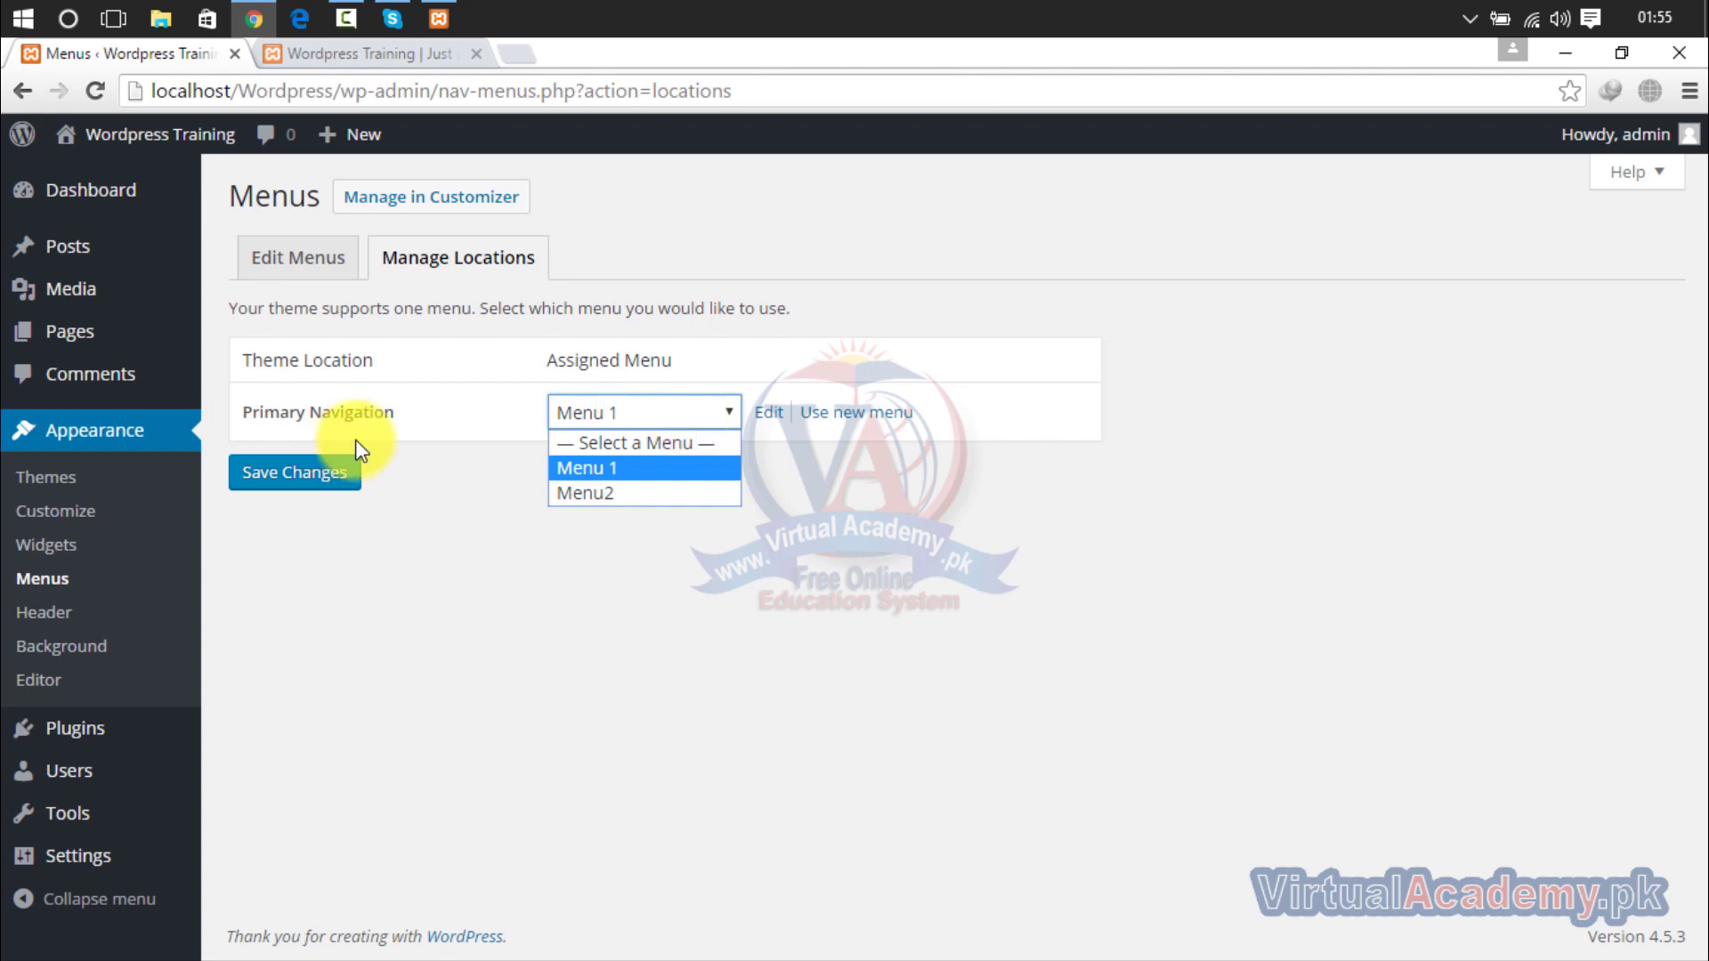
left_click(381, 52)
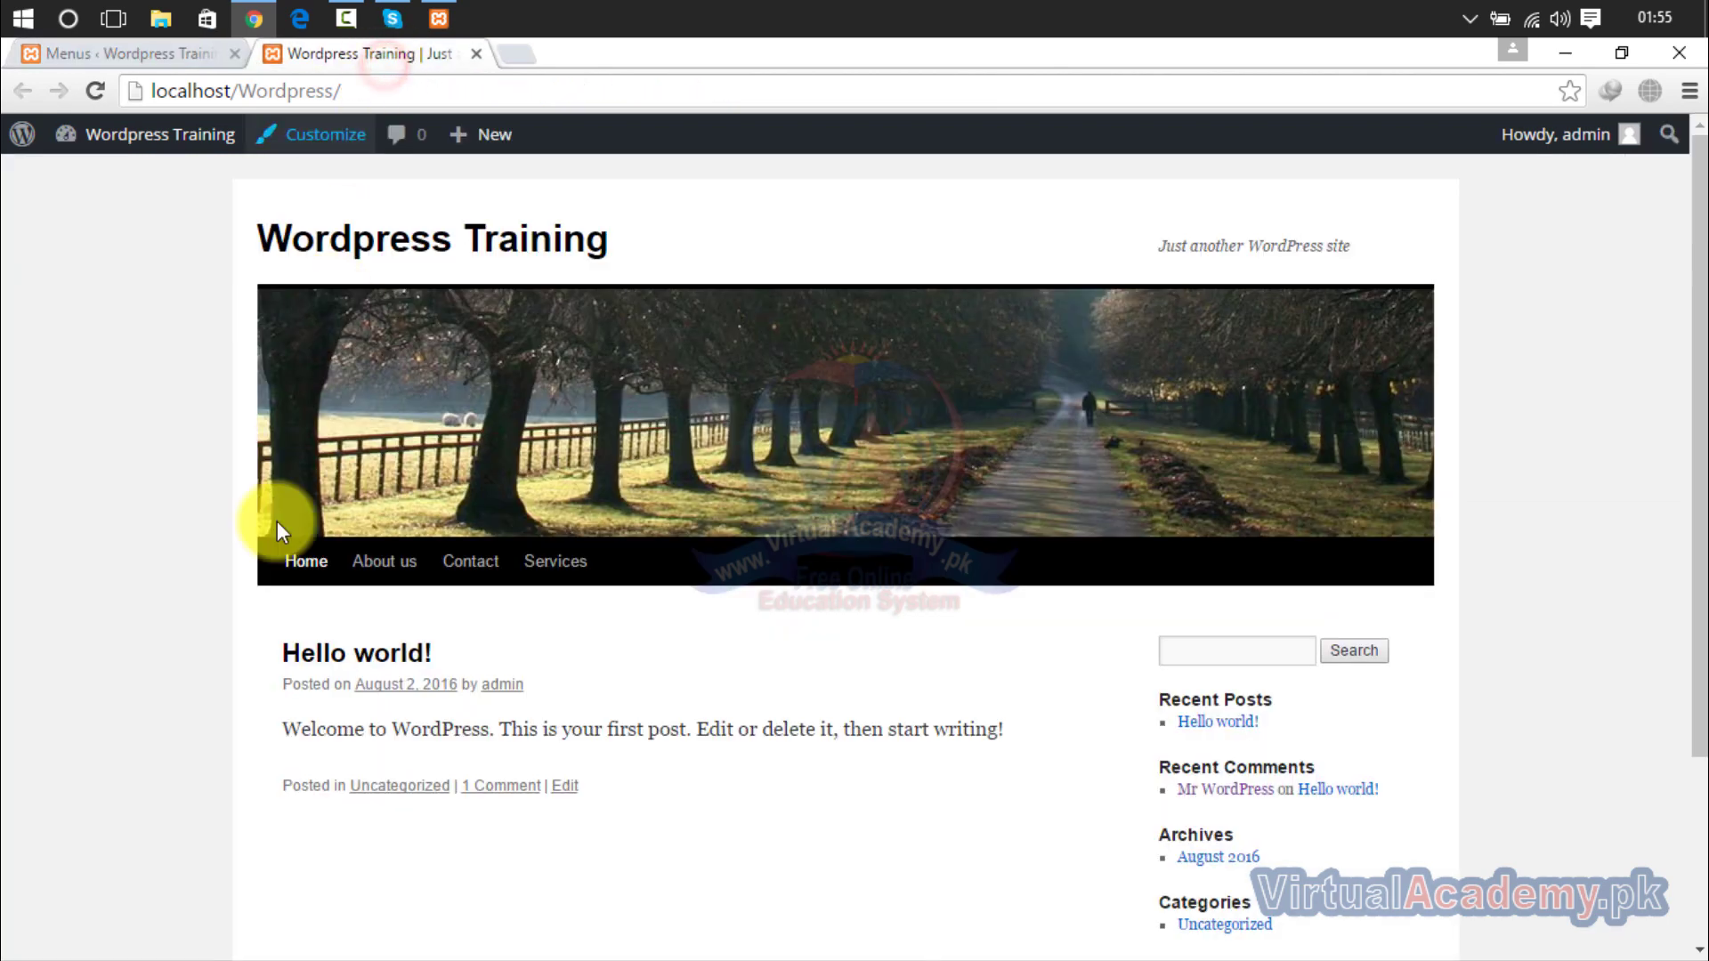
left_click(148, 54)
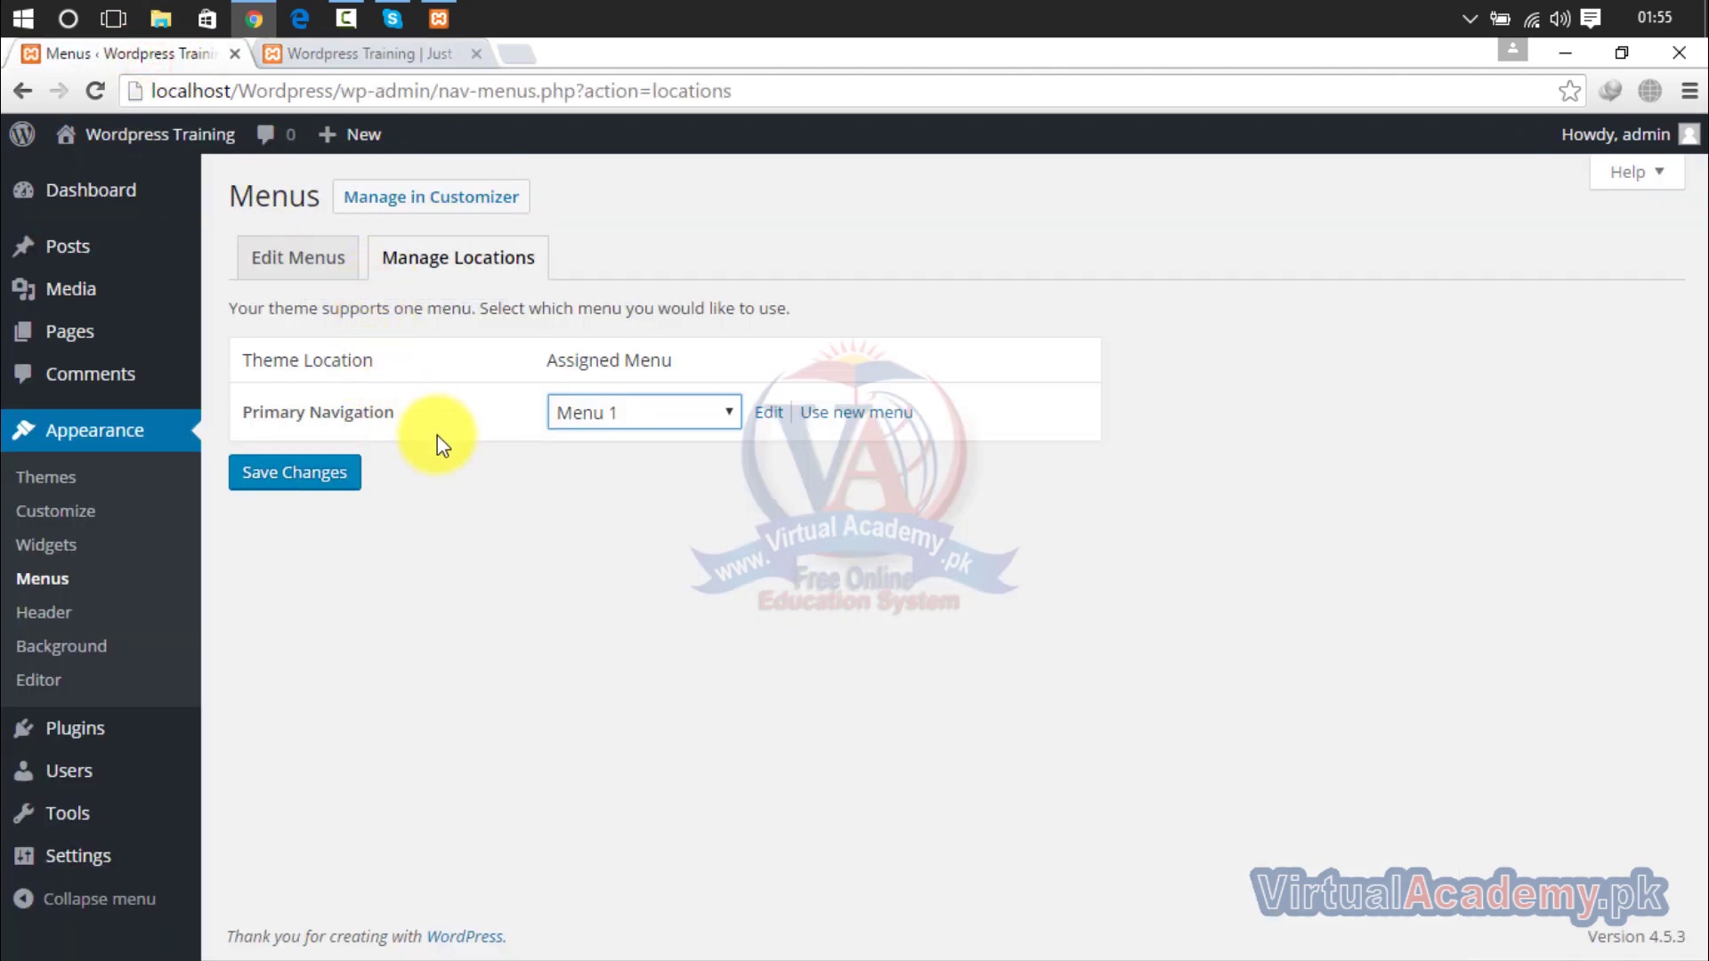
Assign Menu2 to the Primary Navigation location and save the change.
left_click(605, 413)
left_click(597, 491)
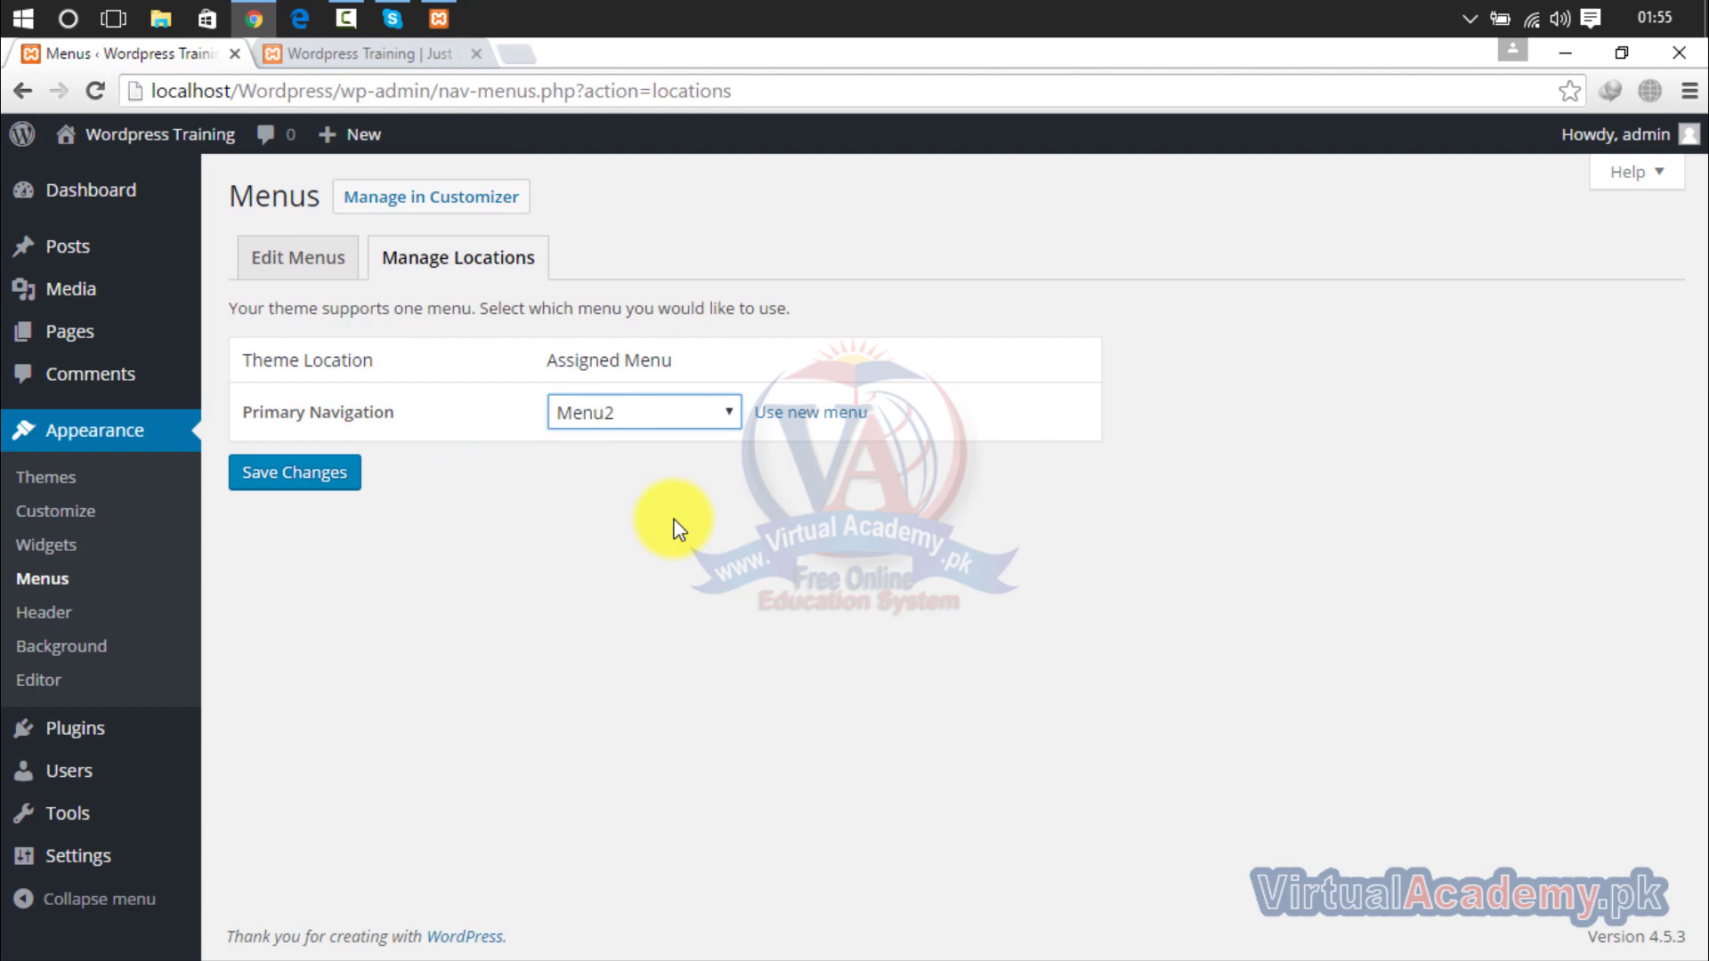
left_click(400, 56)
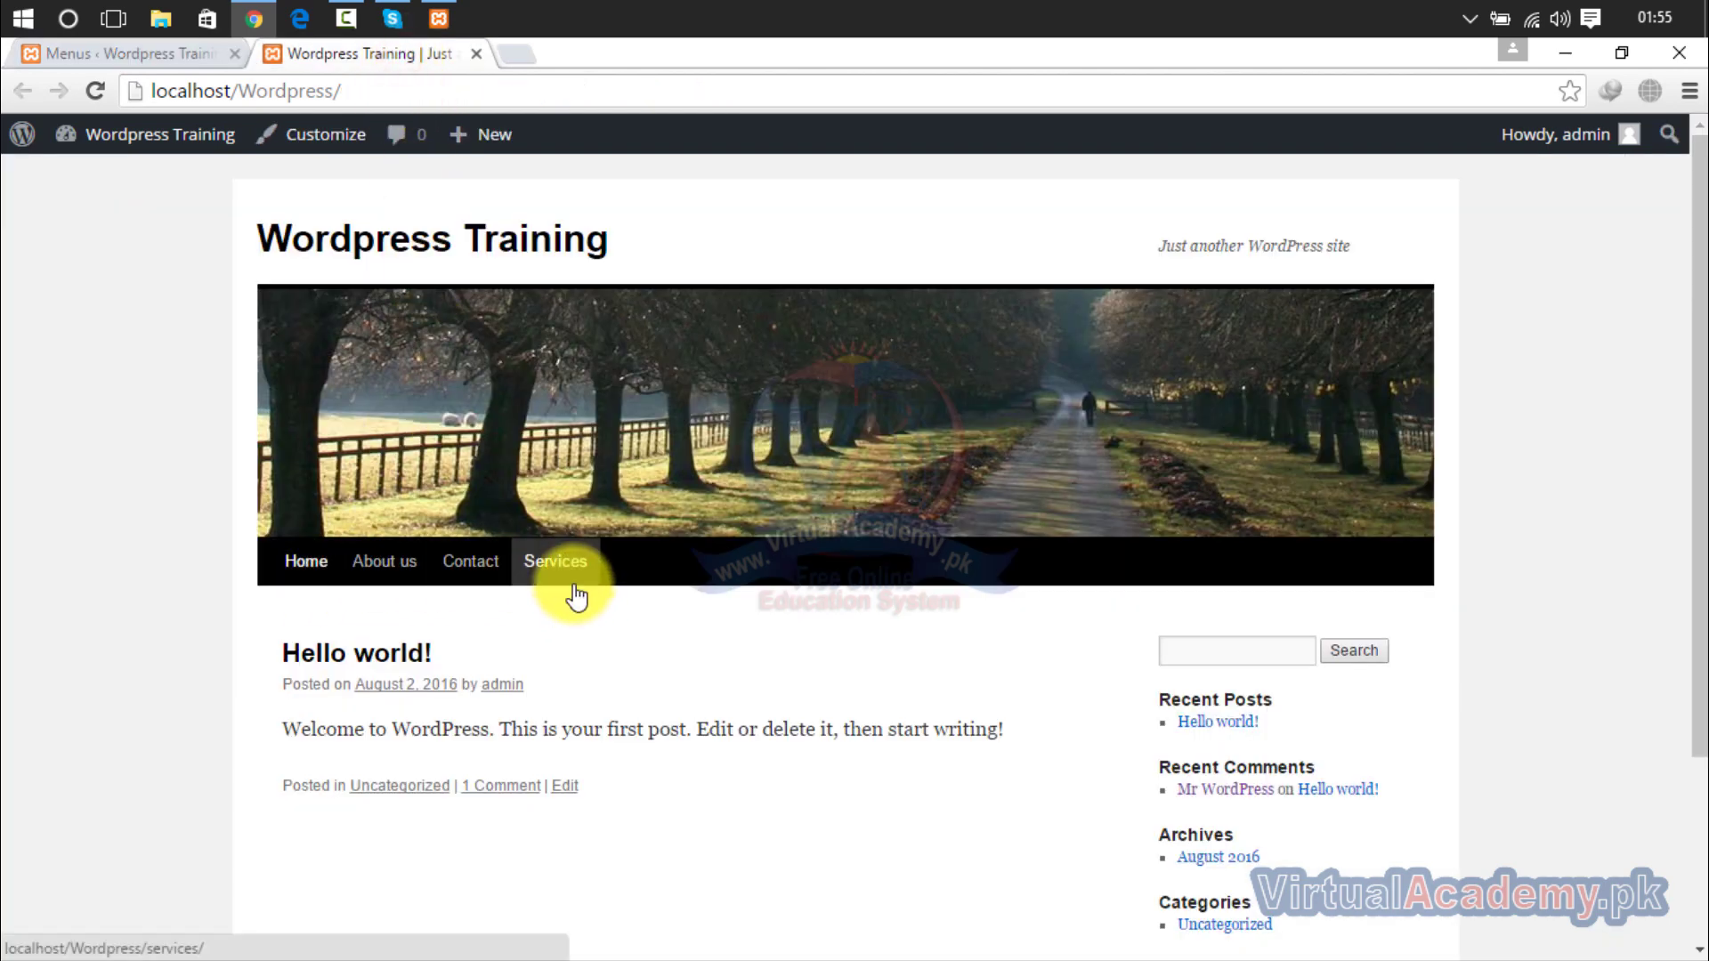
left_click(169, 53)
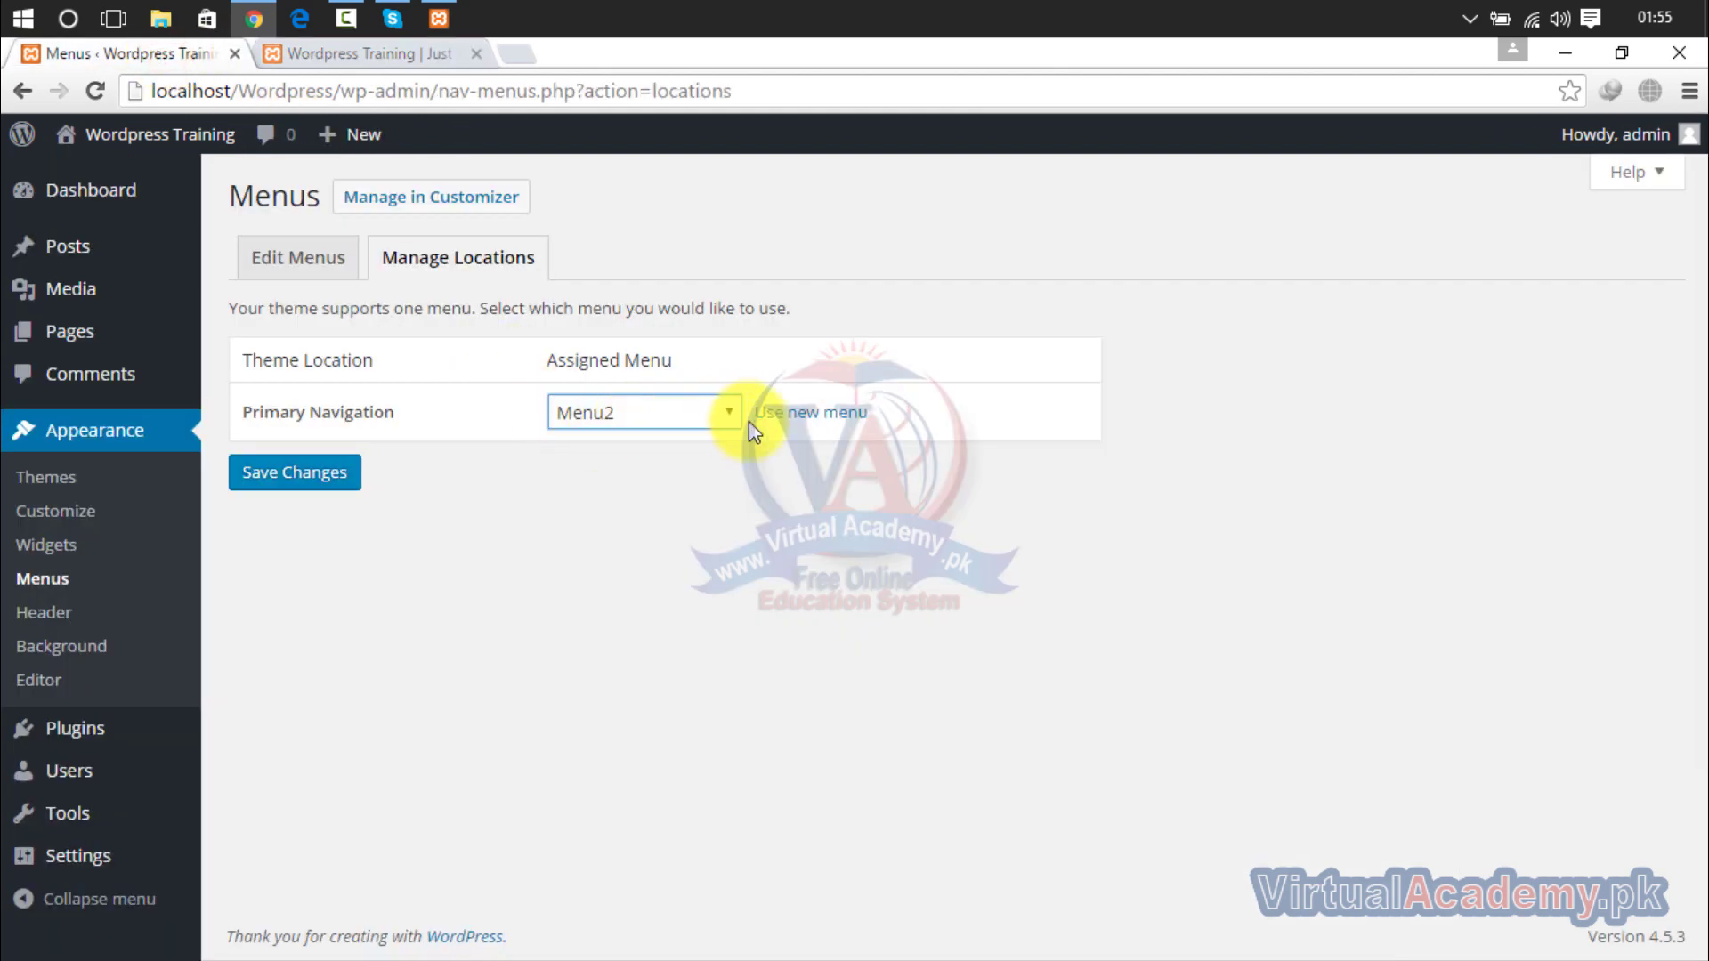
left_click(309, 485)
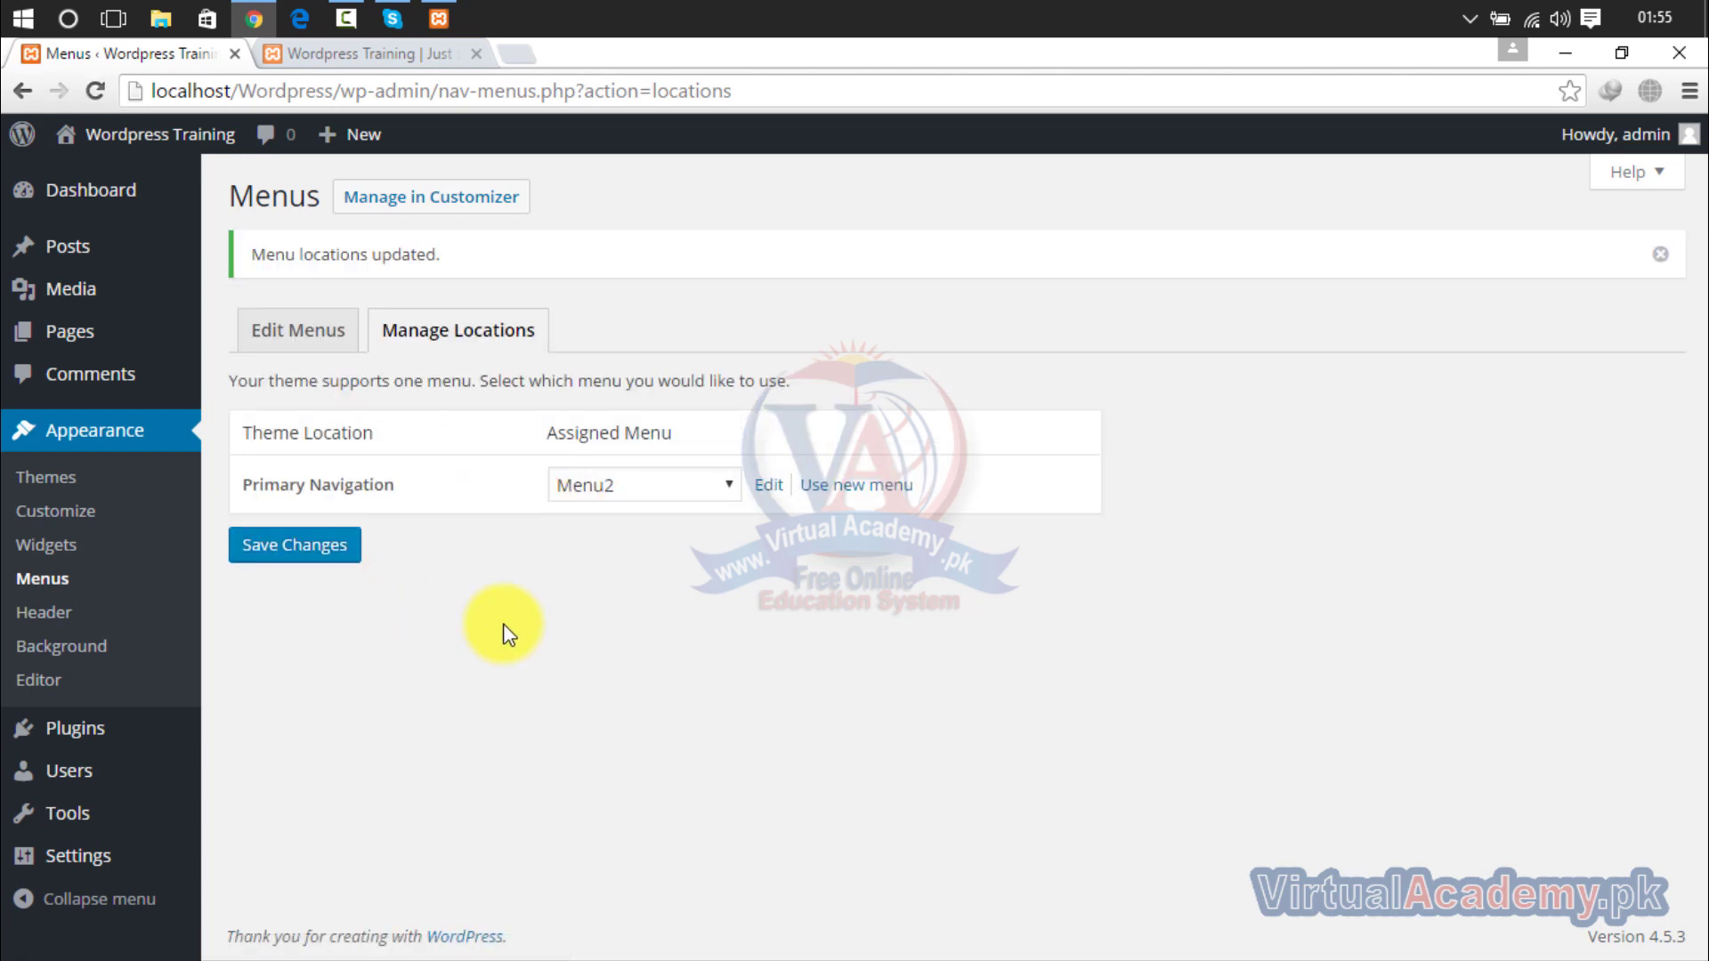
Review Menu2's items and theme location in the menu editor, and reload the front page to compare its navigation order.
left_click(316, 331)
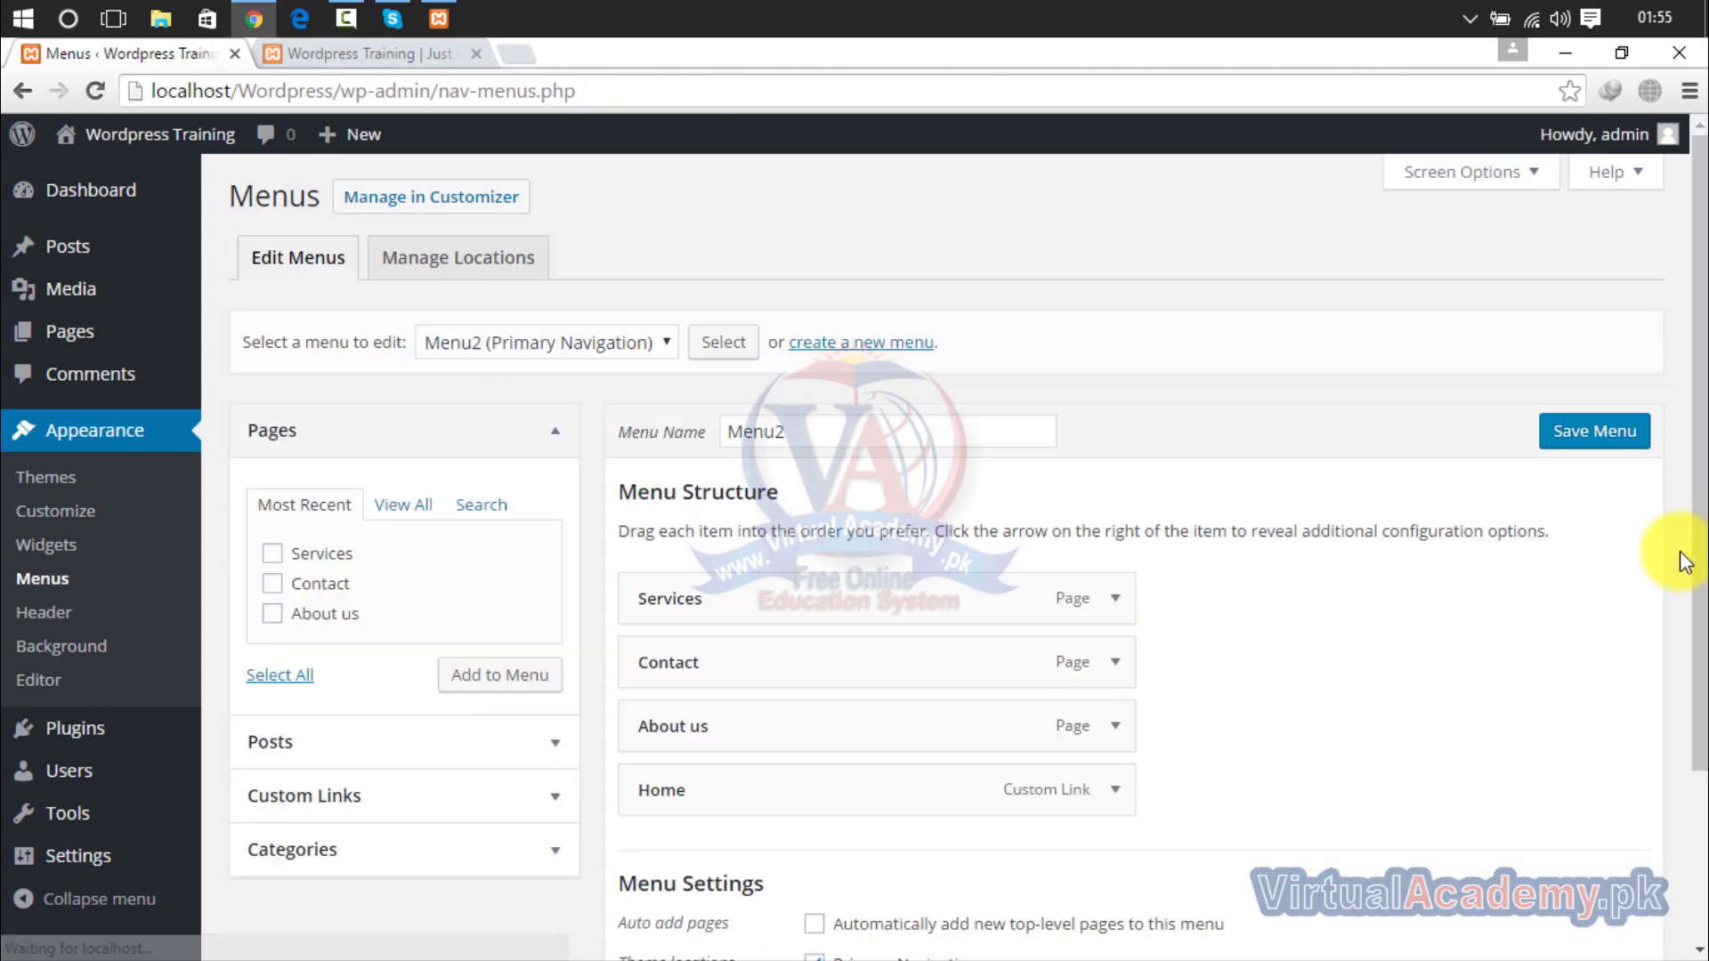
left_click(1696, 485)
left_click_drag(1700, 565, 1679, 706)
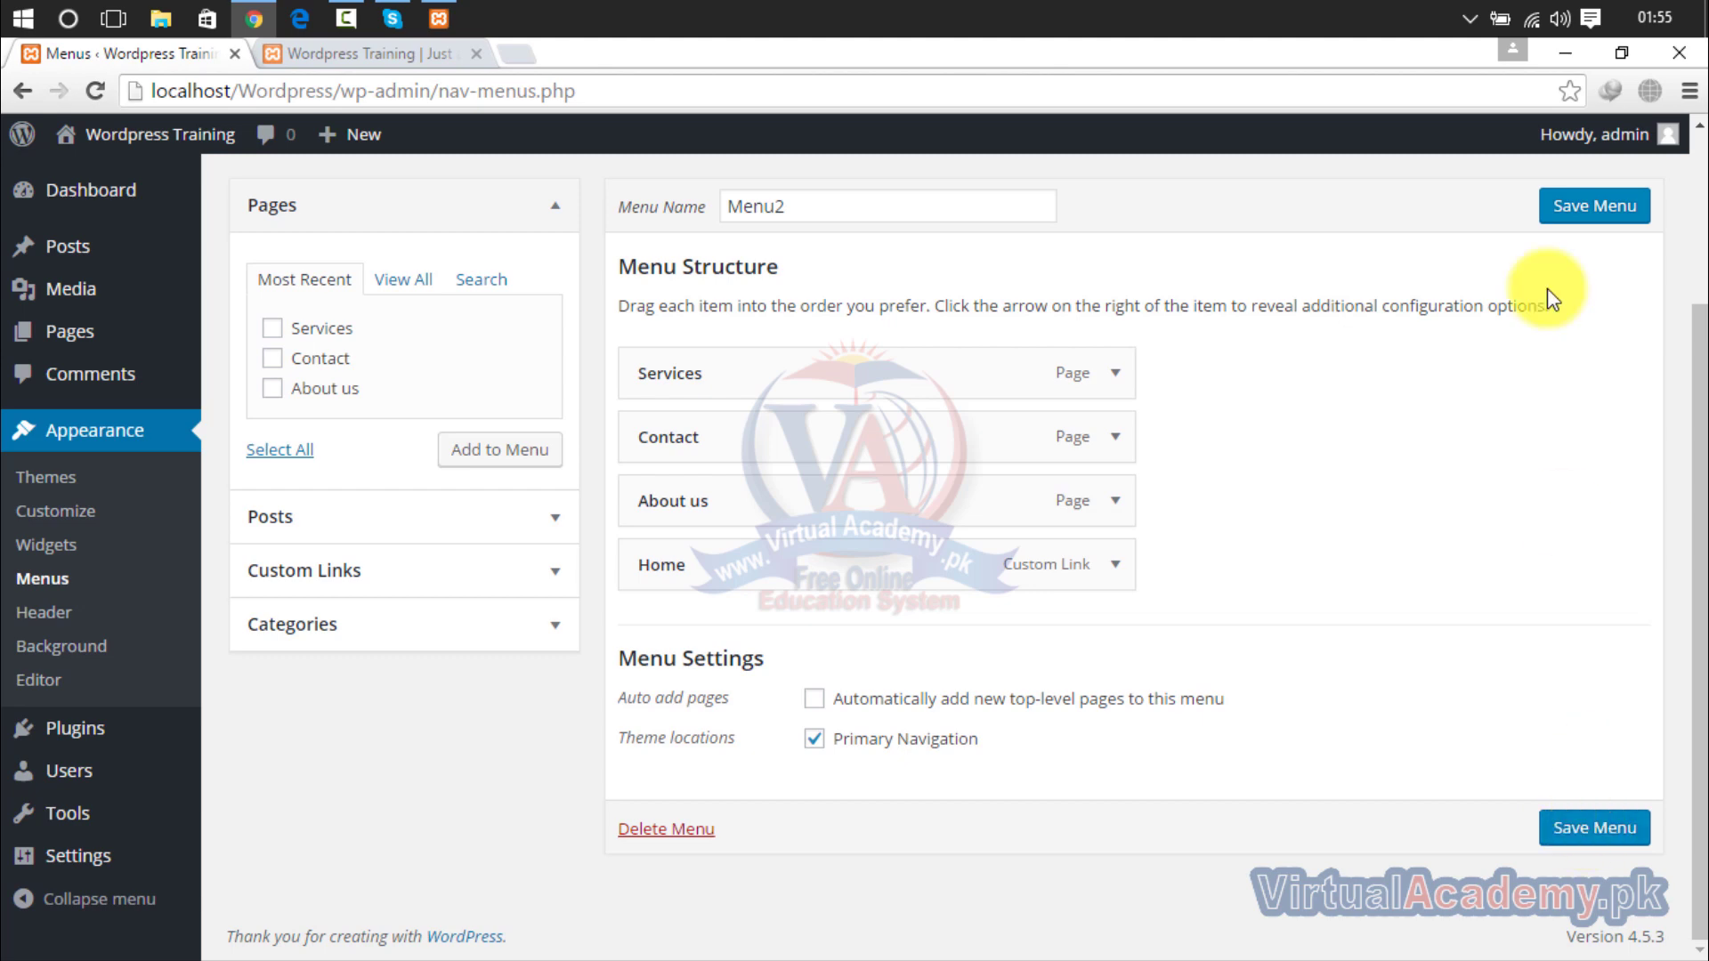
left_click(409, 57)
left_click(97, 92)
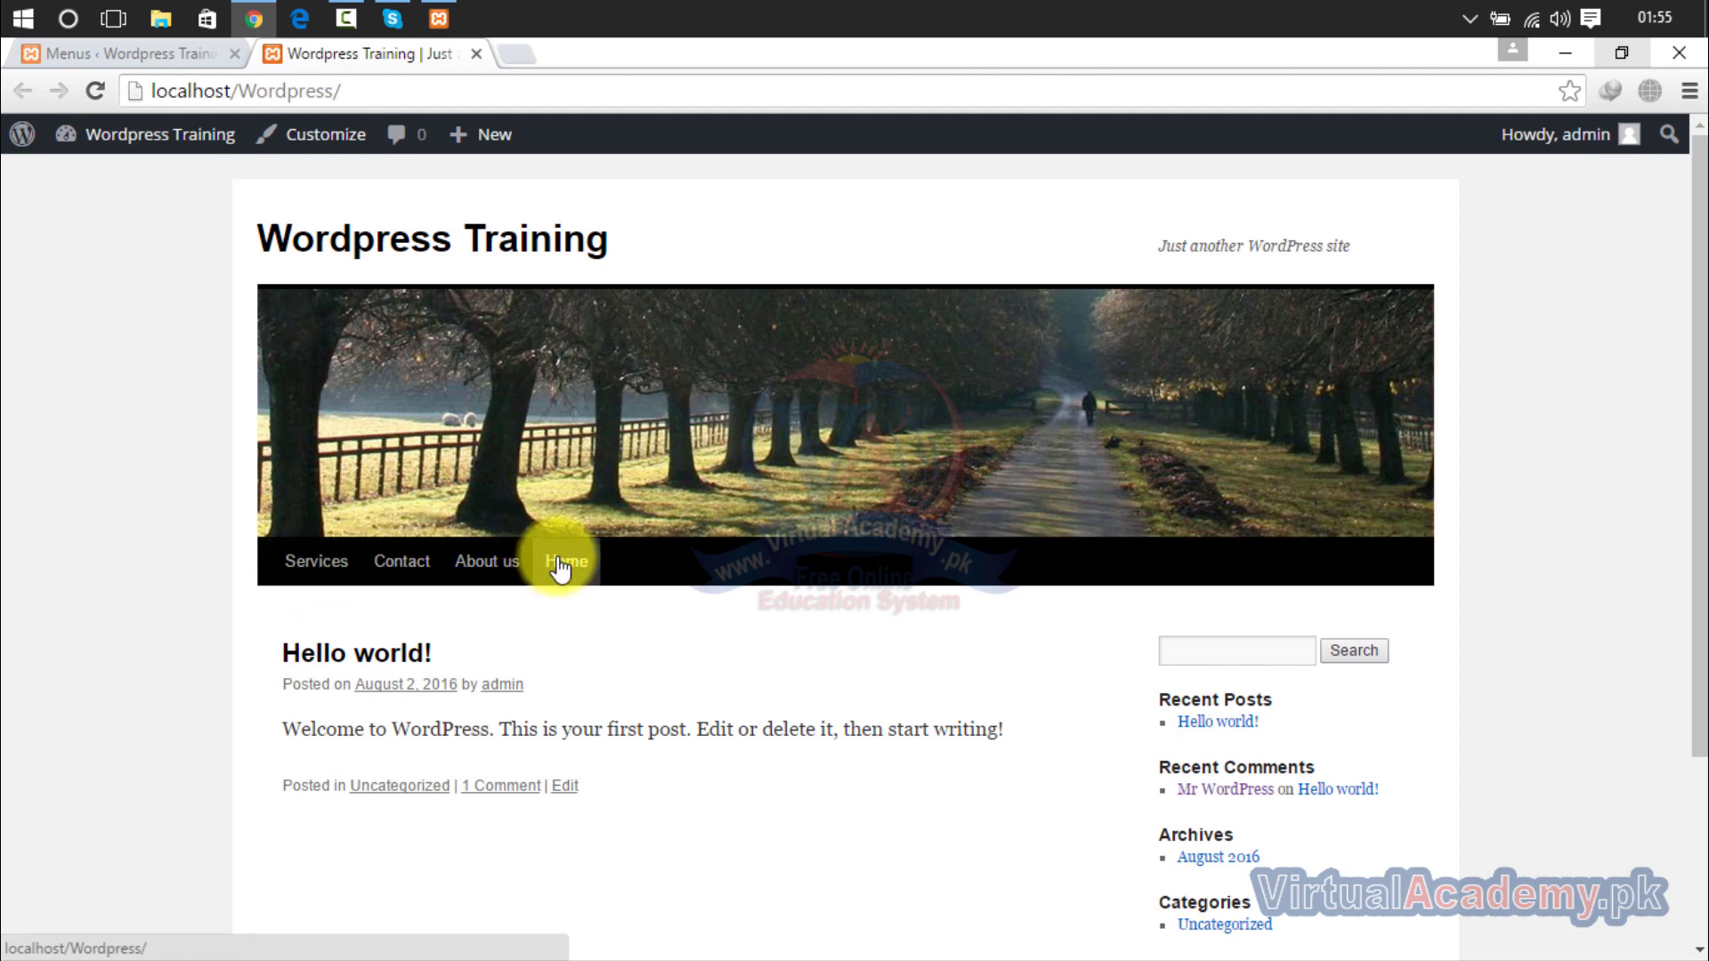
left_click(196, 57)
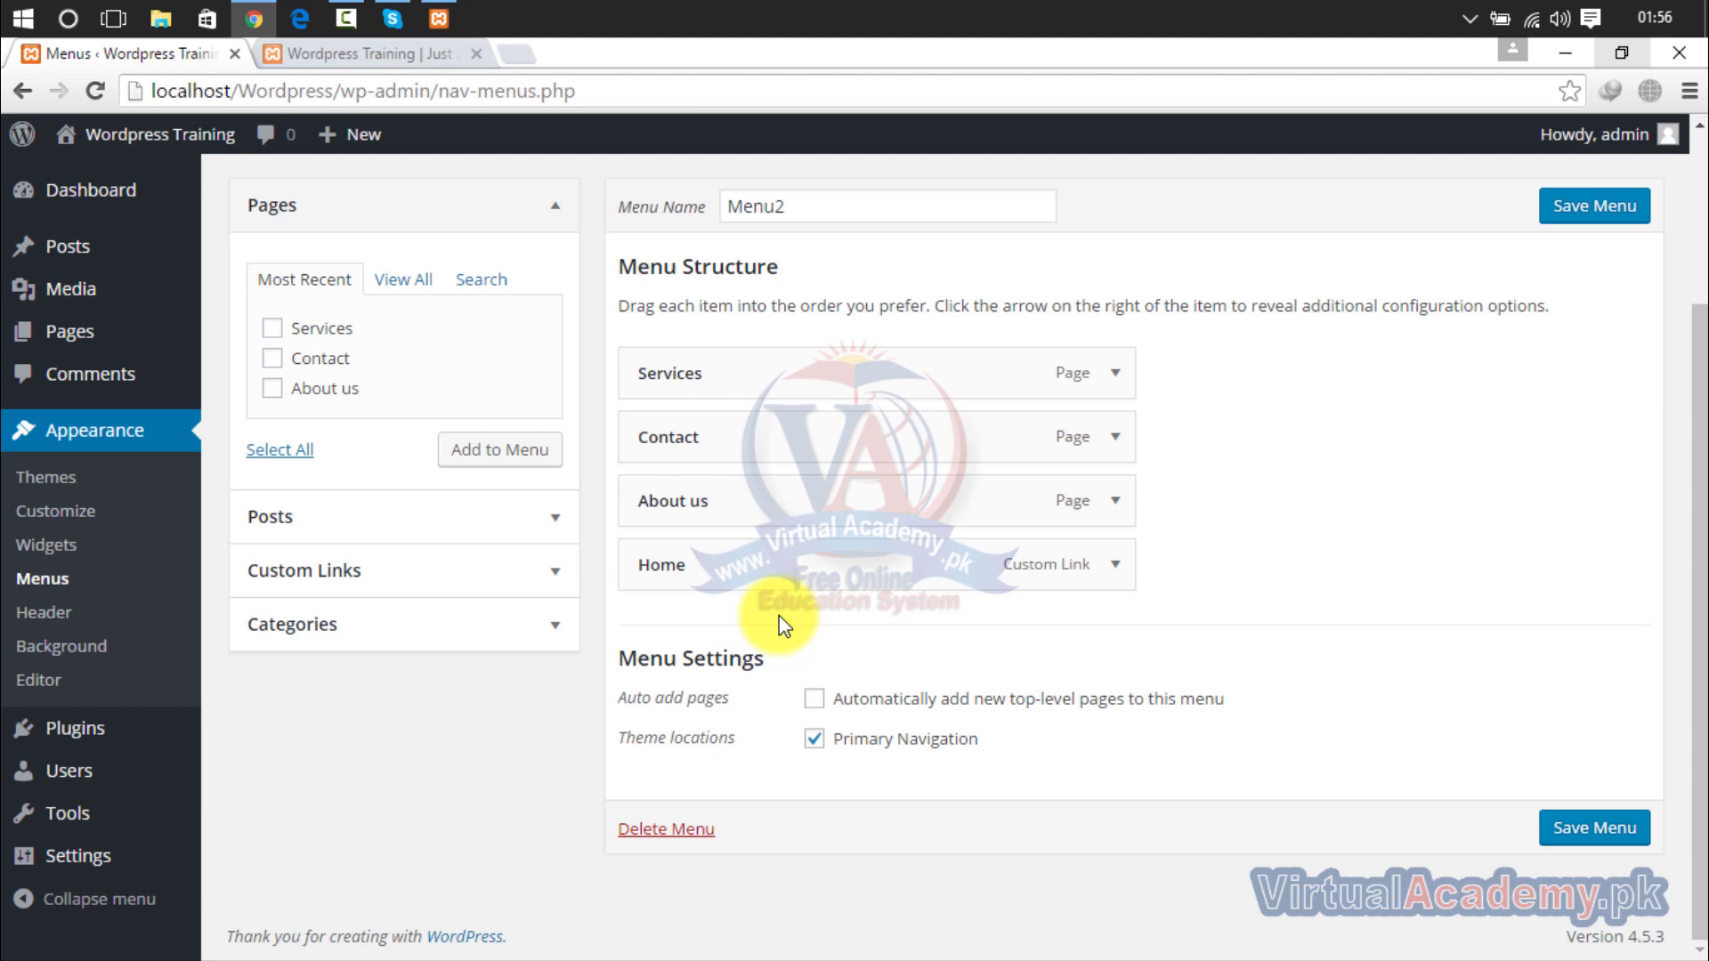
left_click(397, 62)
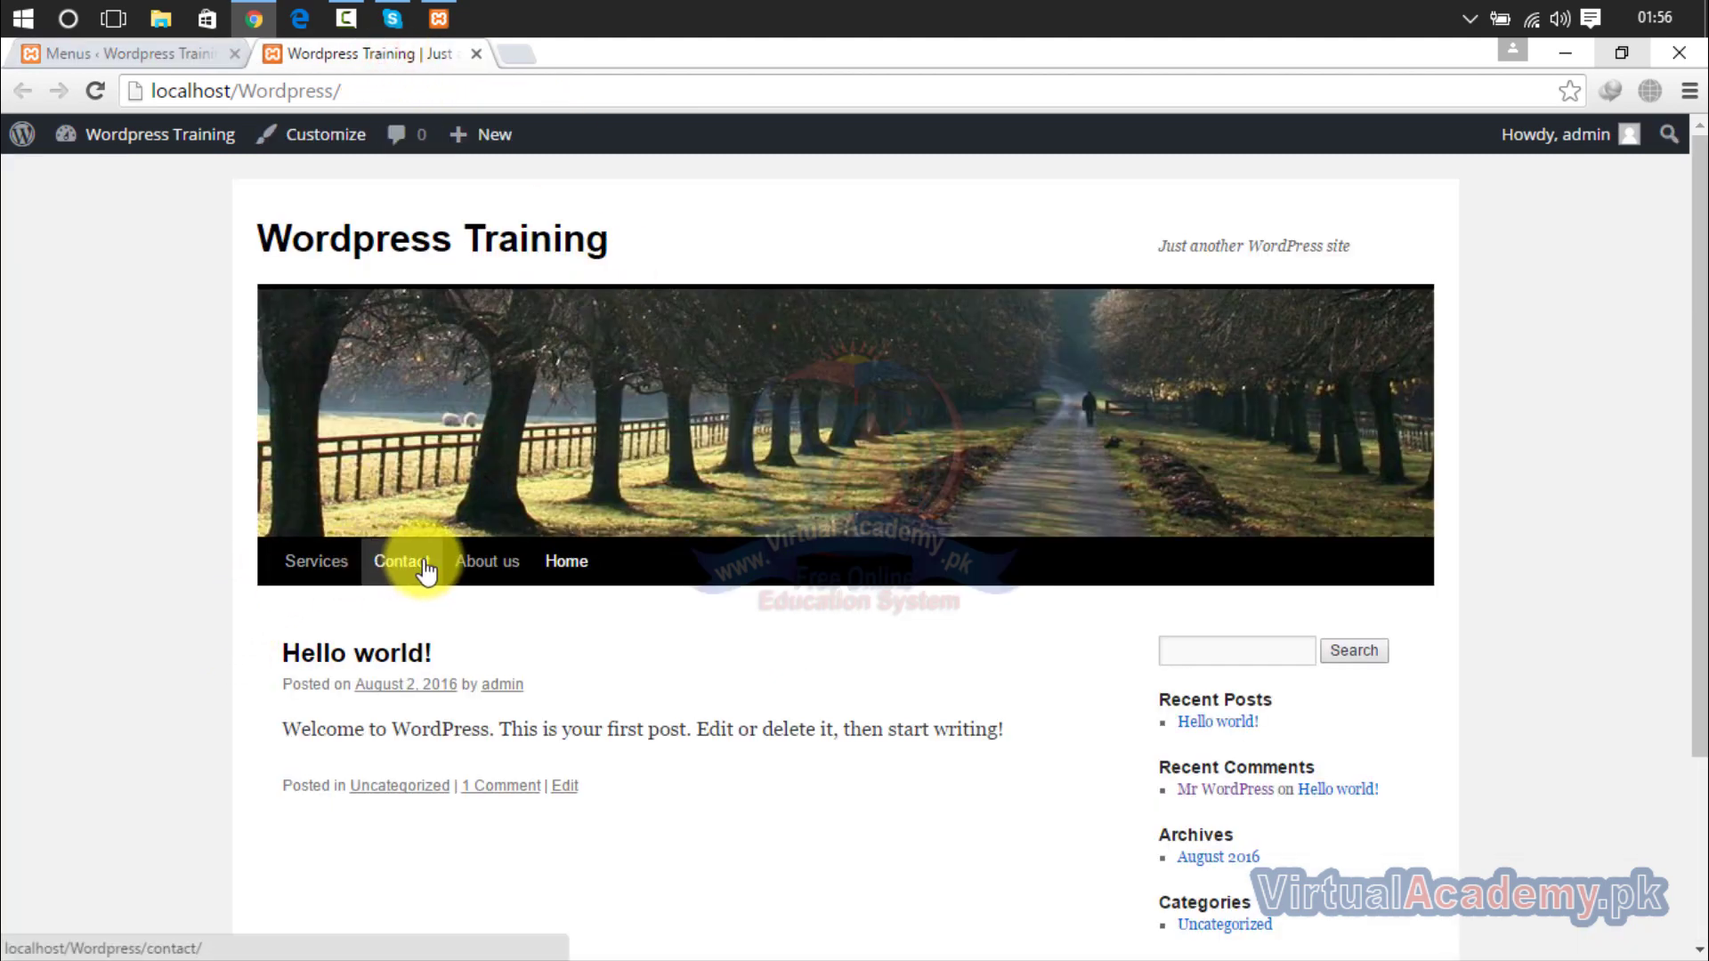
left_click(194, 61)
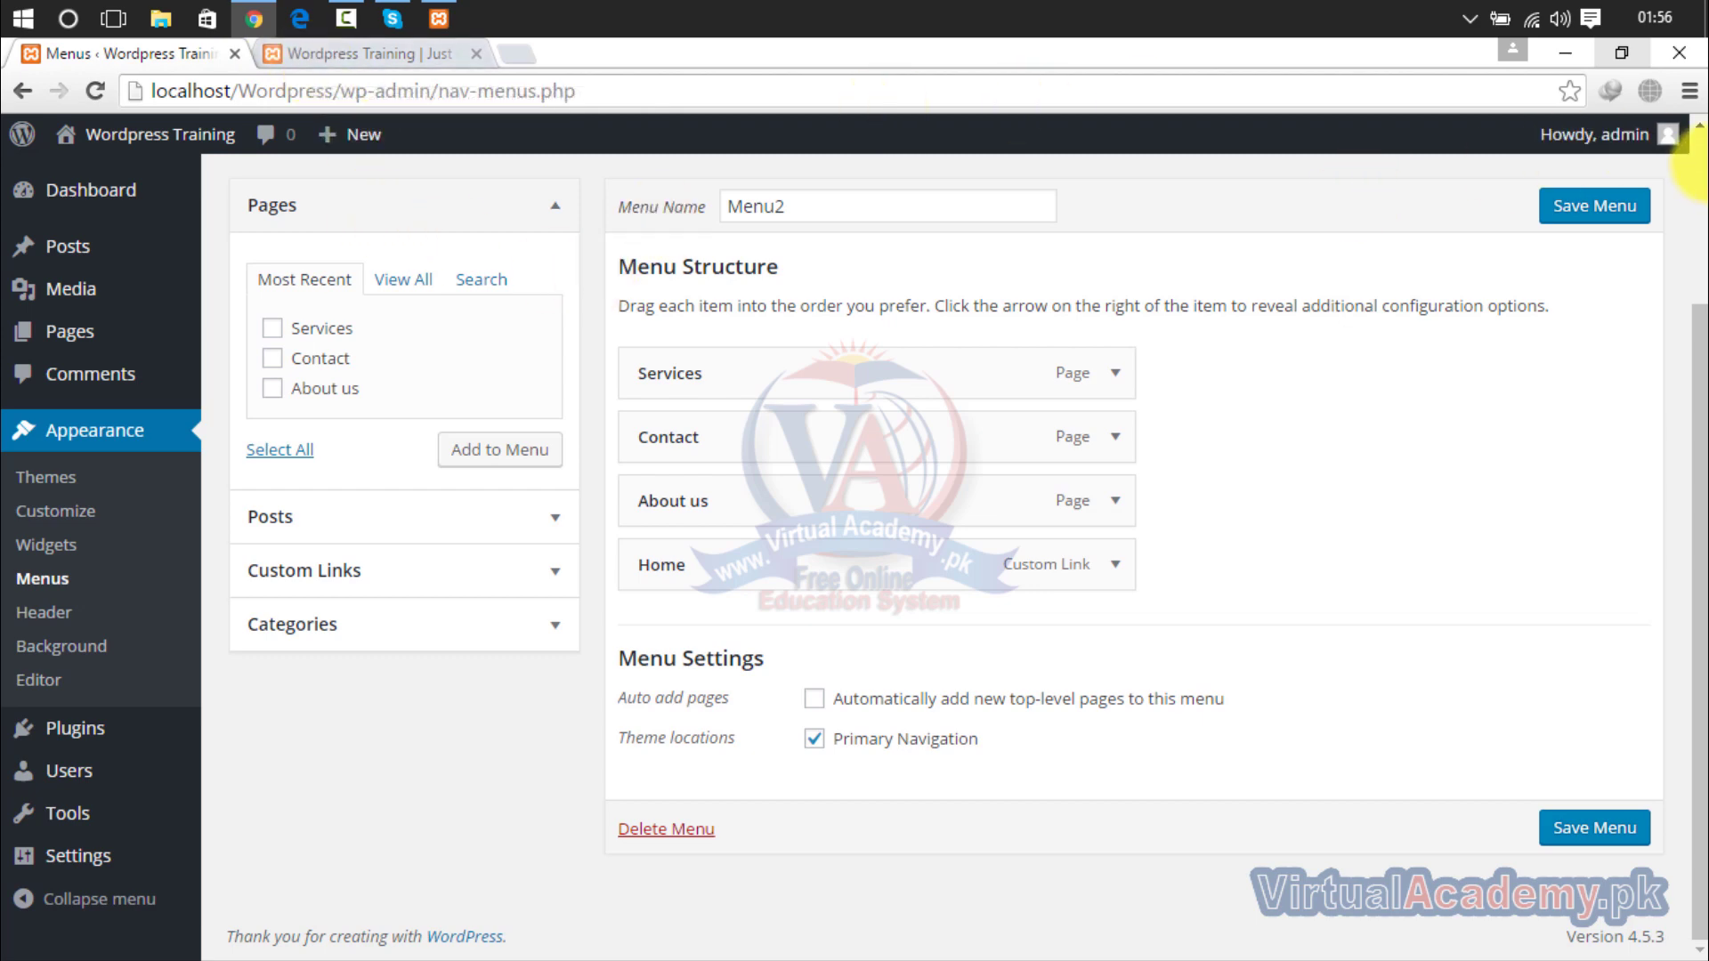
Select Menu 1 as the menu to edit.
scroll(1692, 176, "up", 3)
left_click(647, 336)
left_click(582, 372)
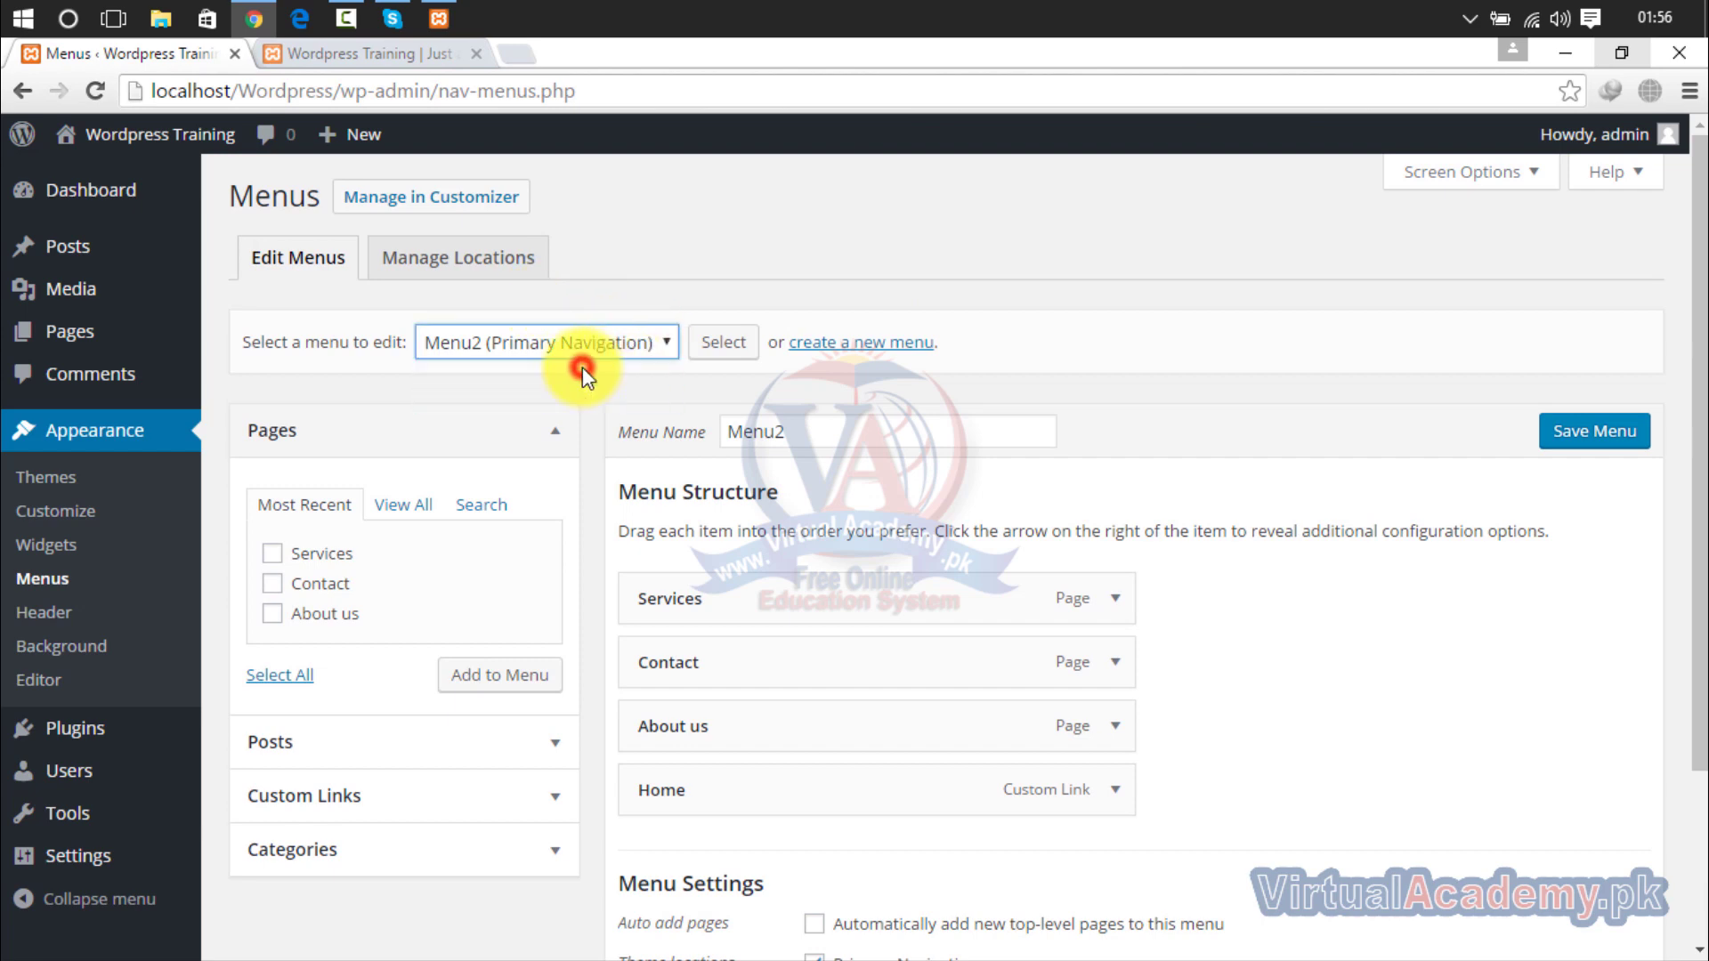
left_click(748, 353)
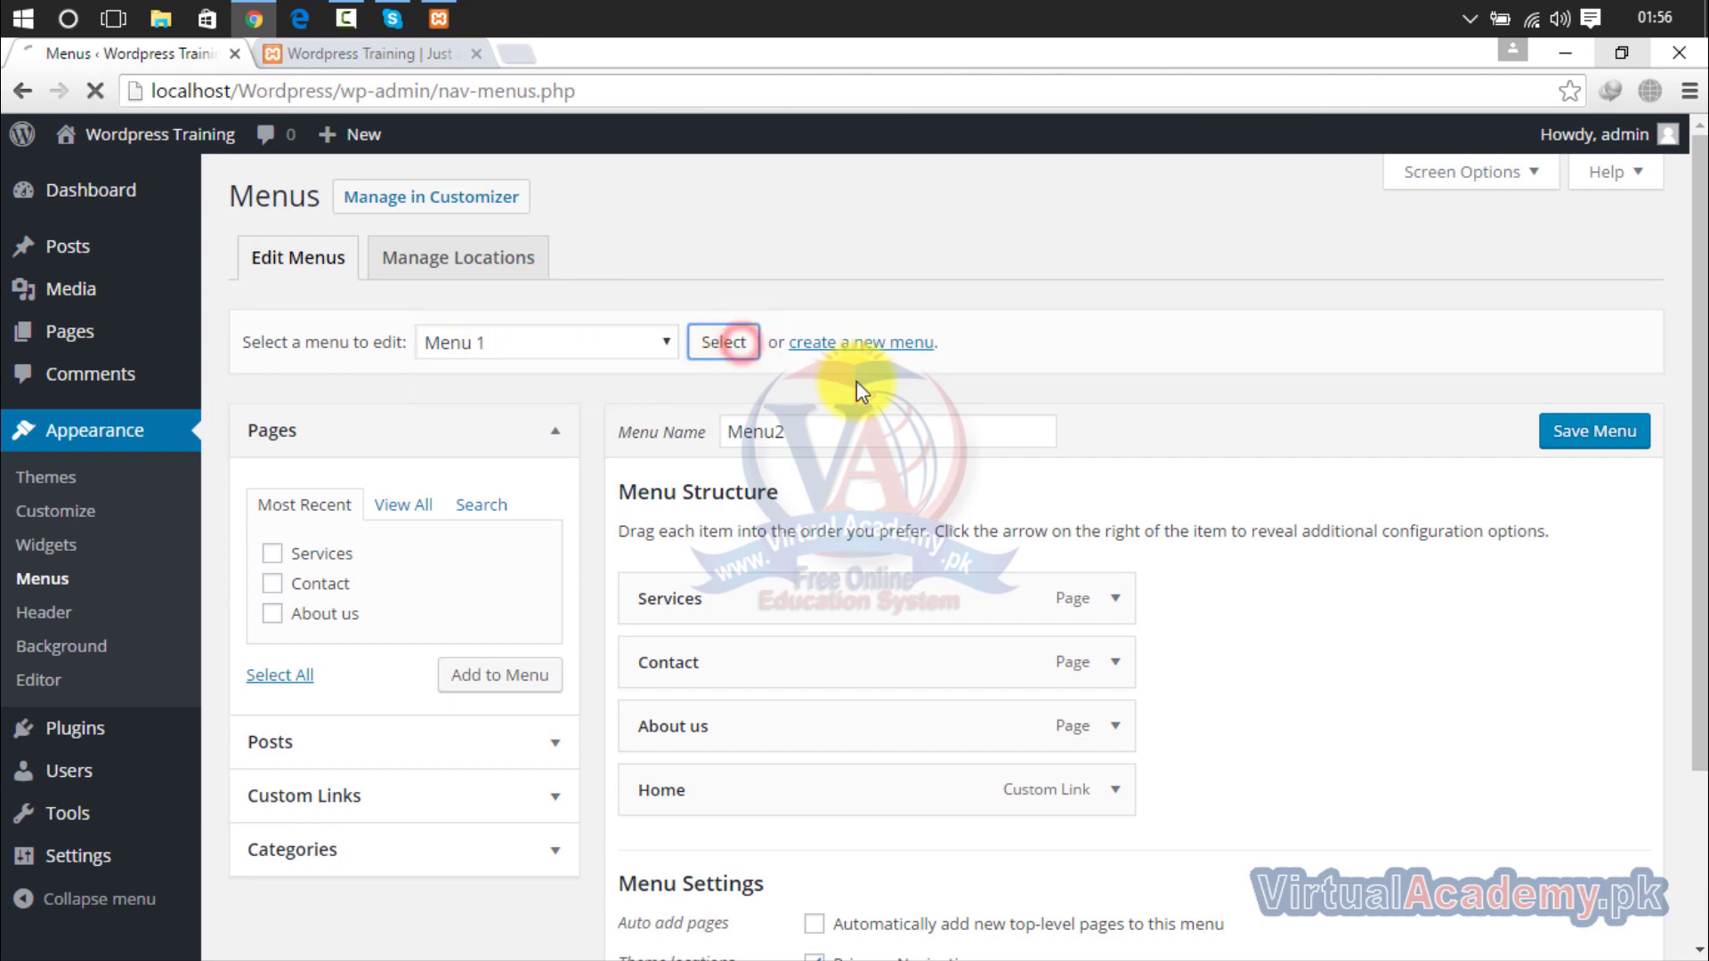
Assign Menu 1 to the Primary Navigation location and save the change.
left_click(544, 262)
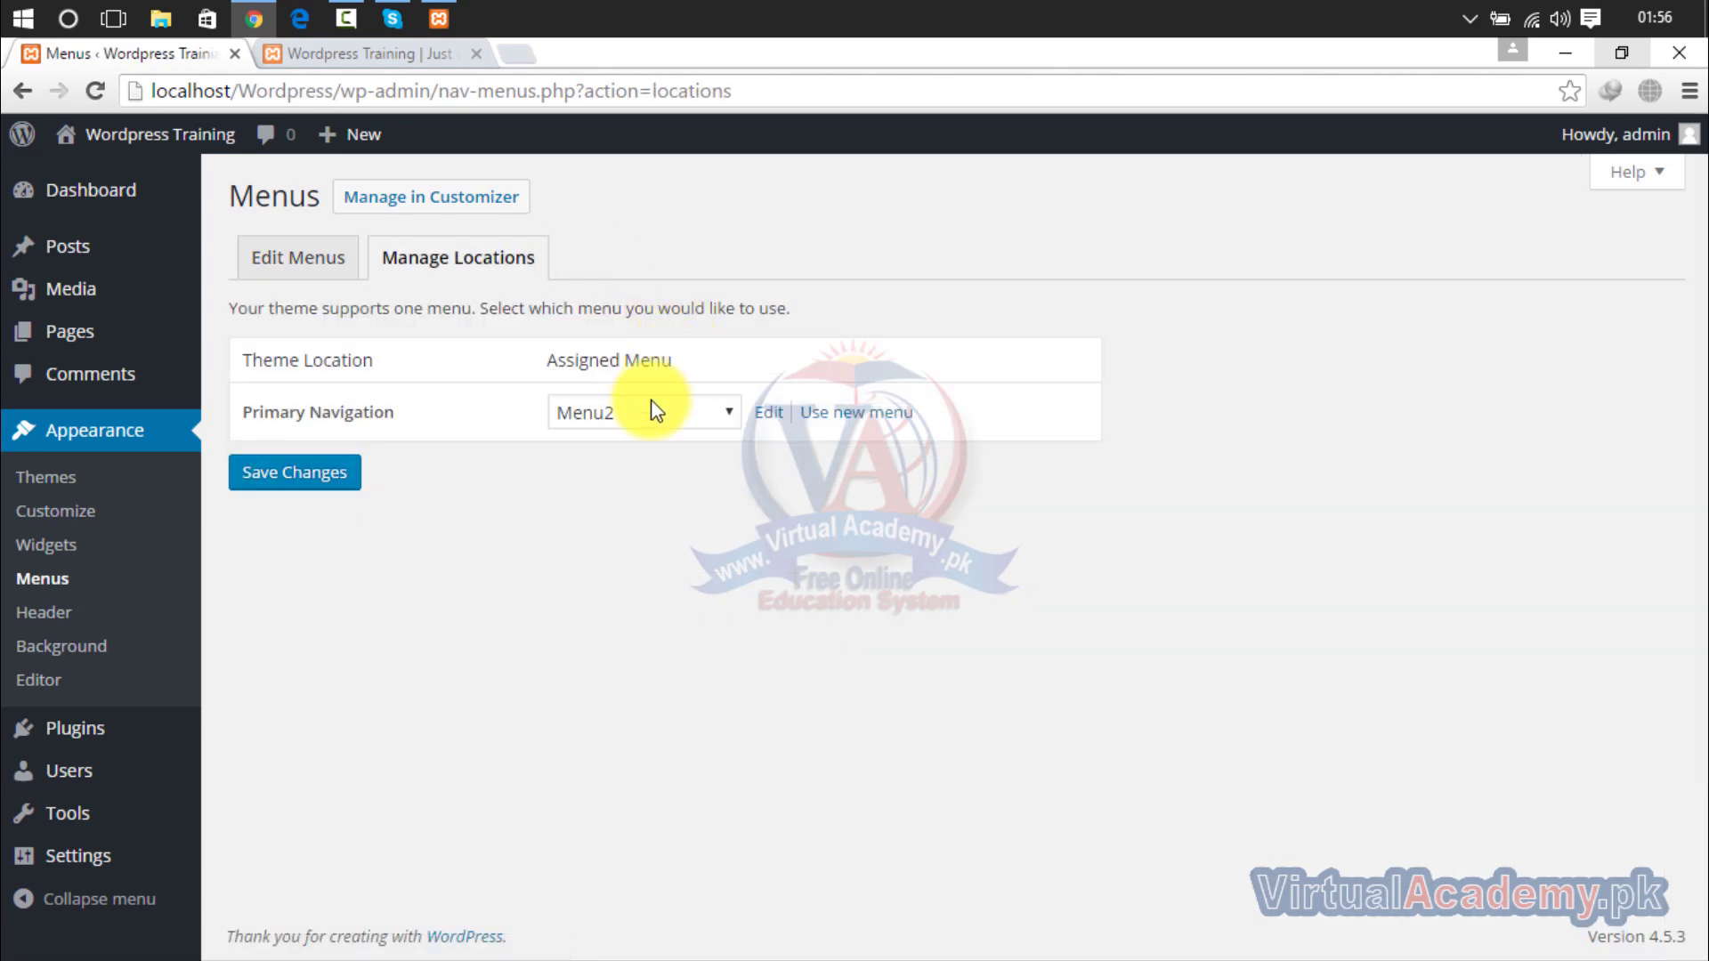
left_click(657, 409)
left_click(637, 463)
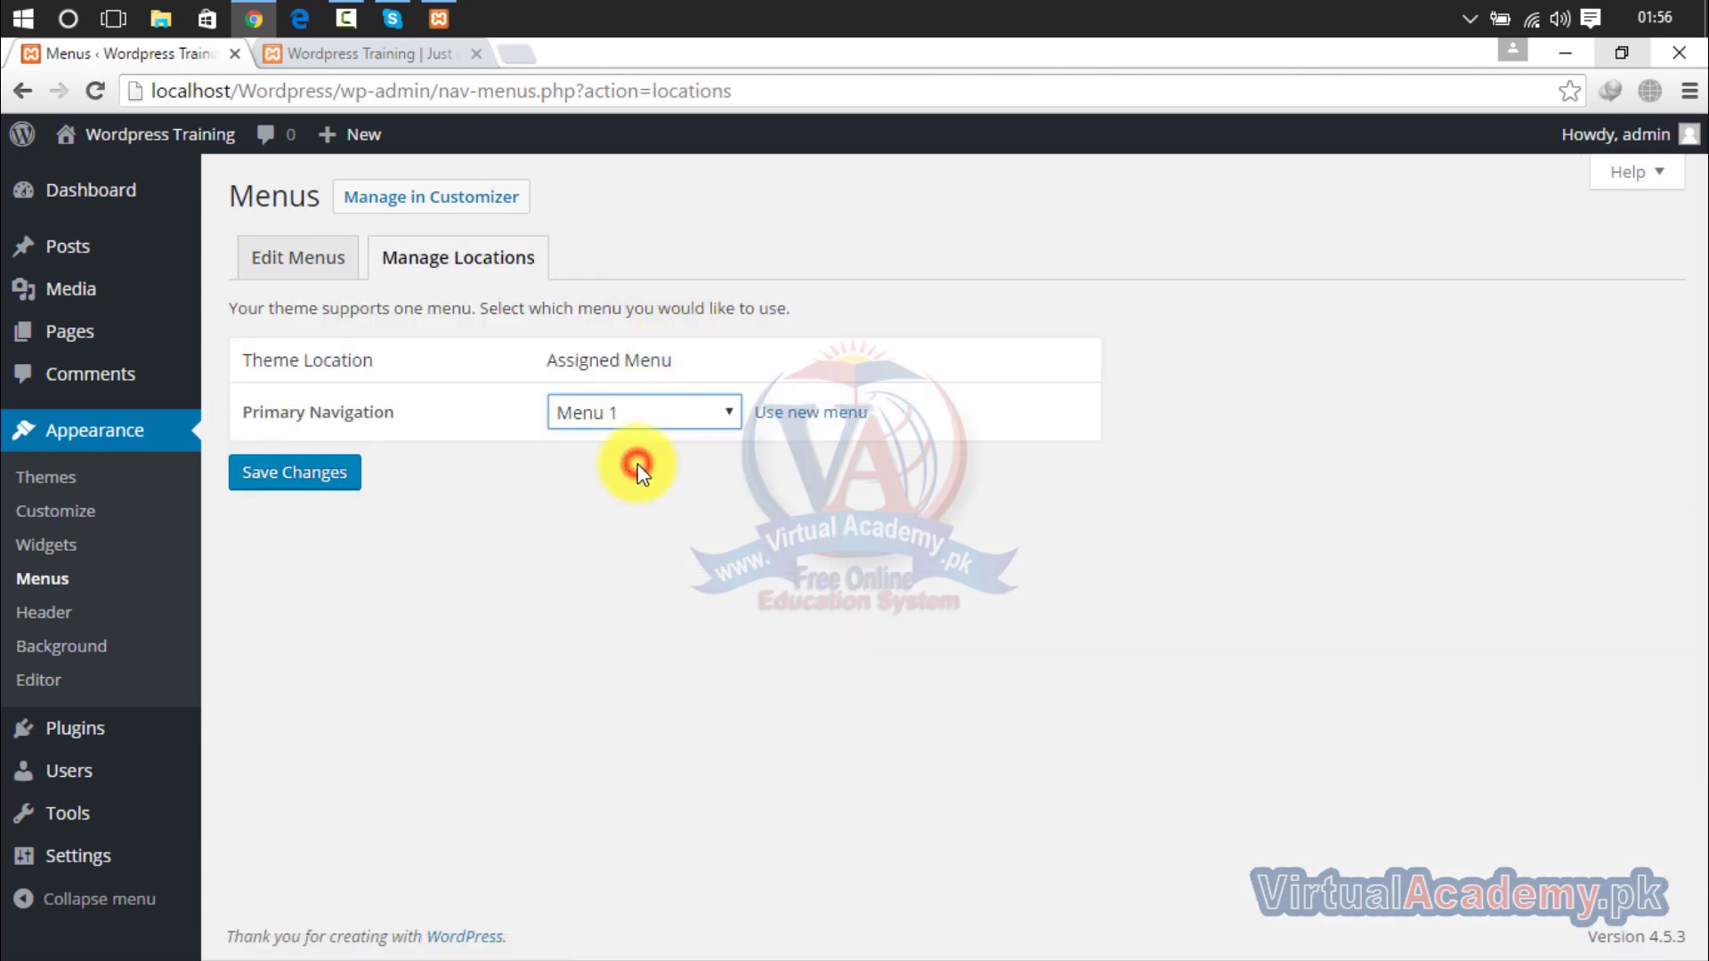
left_click(286, 474)
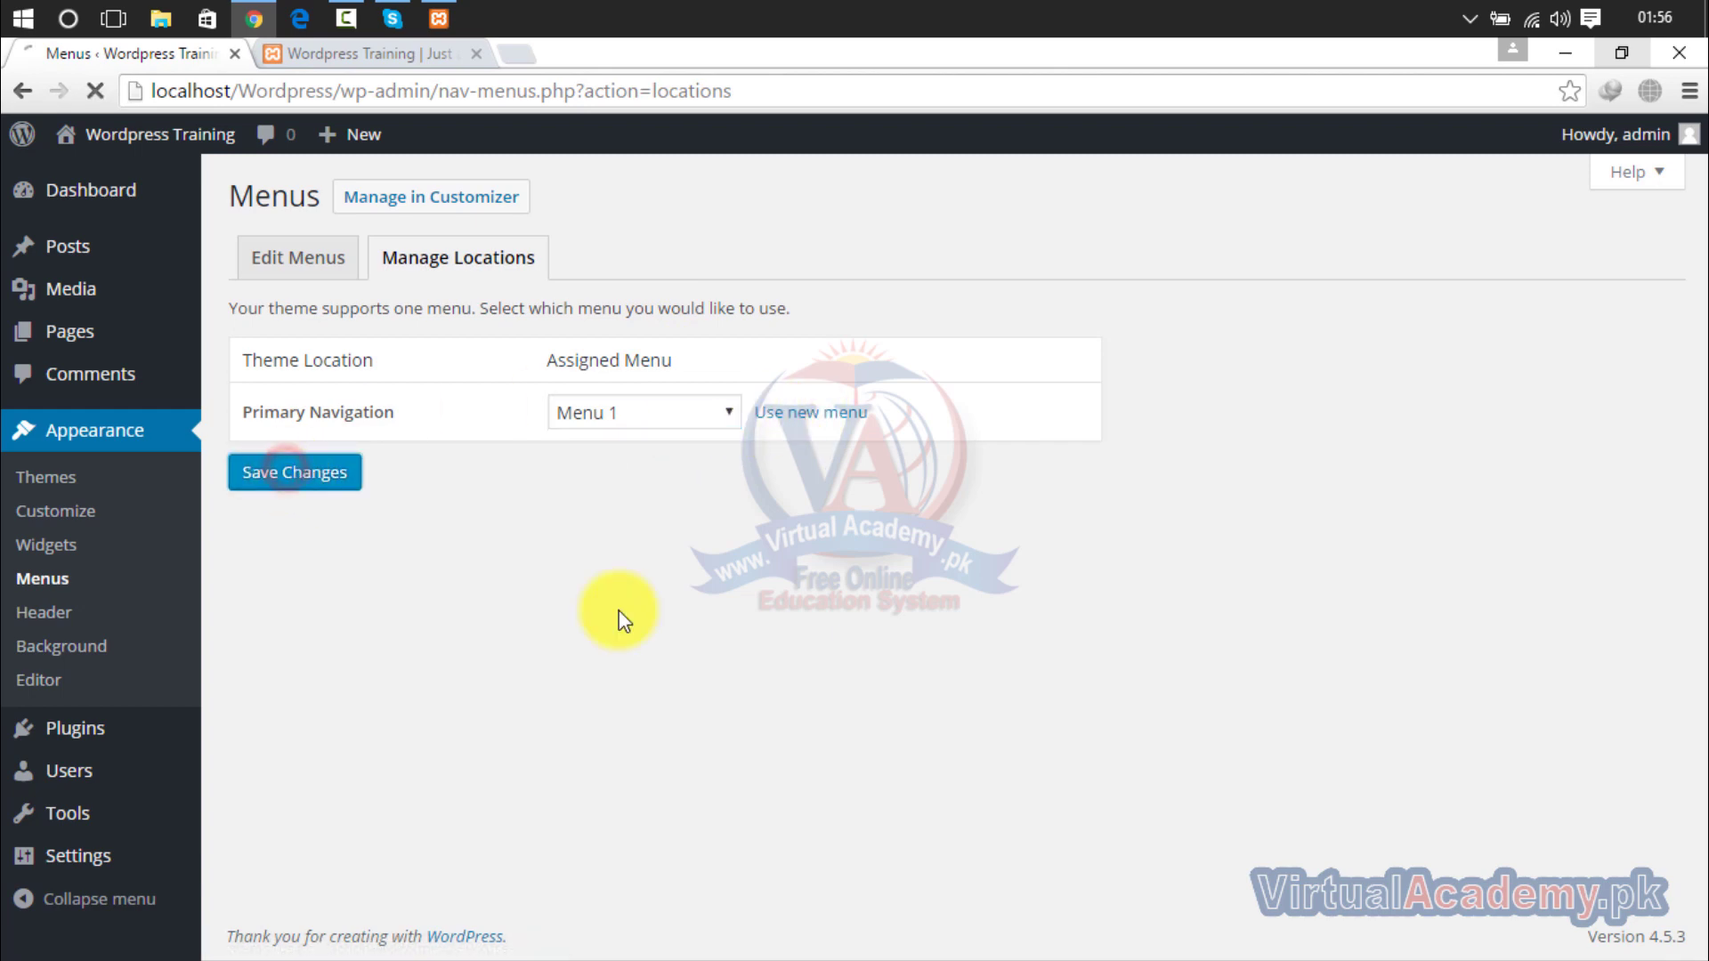
Return to the menu editor and check which menu is marked as Primary Navigation in the list of menus.
left_click(290, 331)
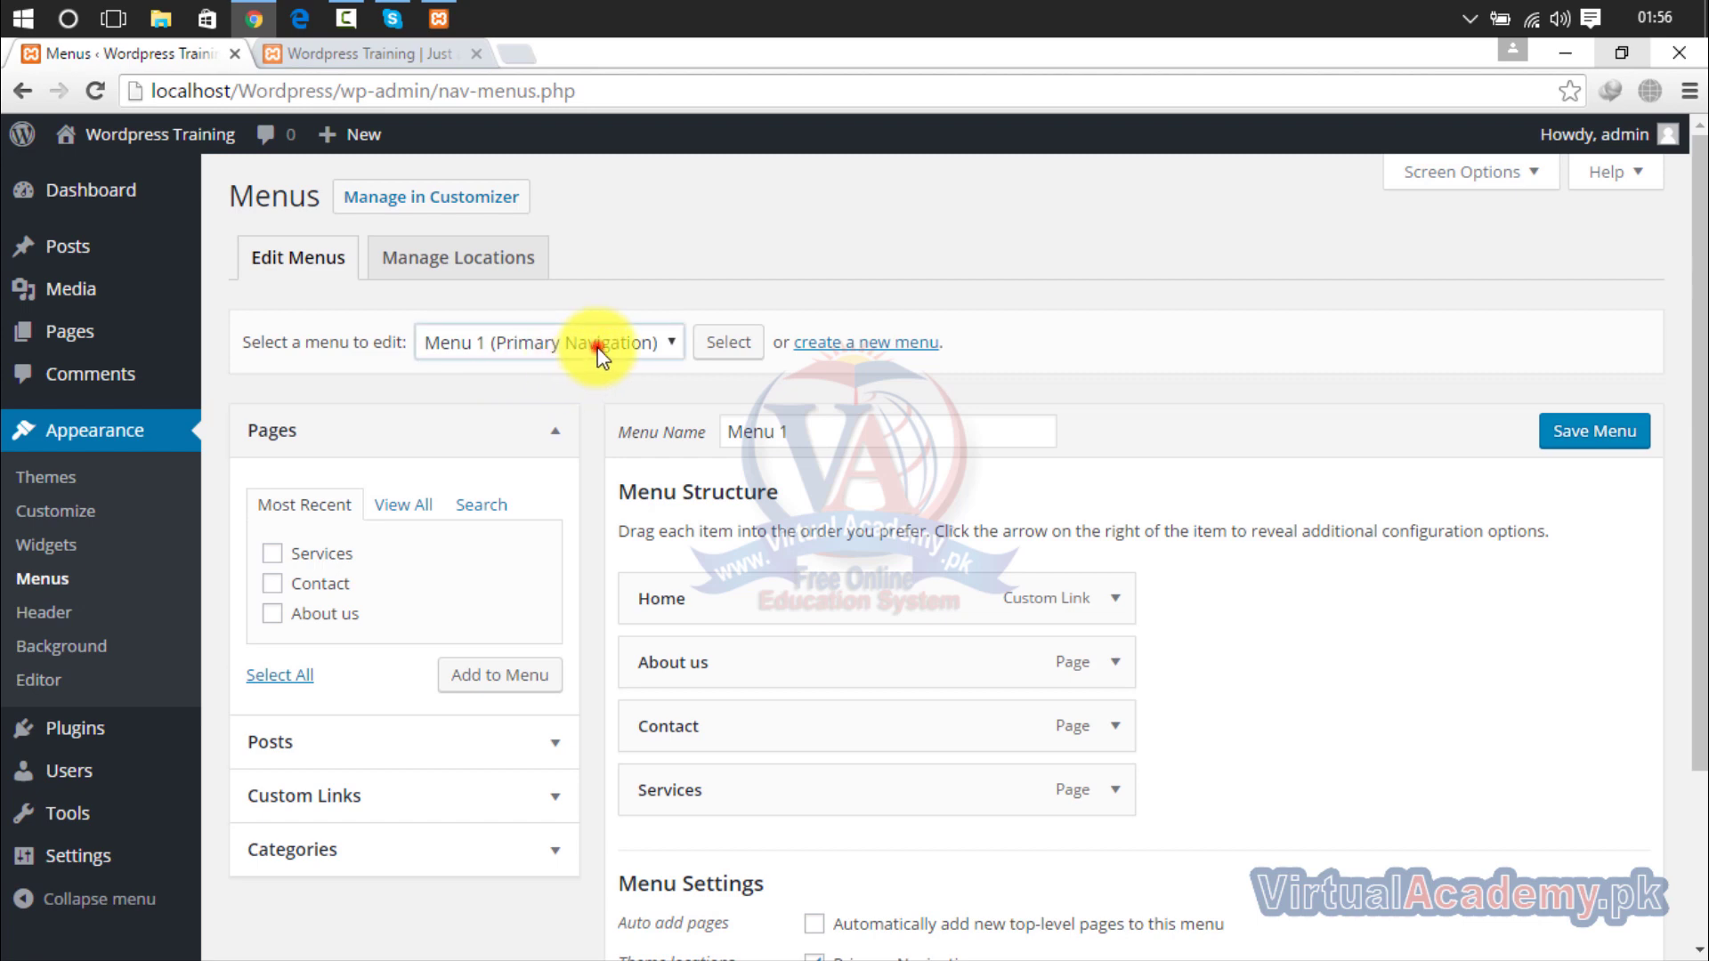
left_click(600, 347)
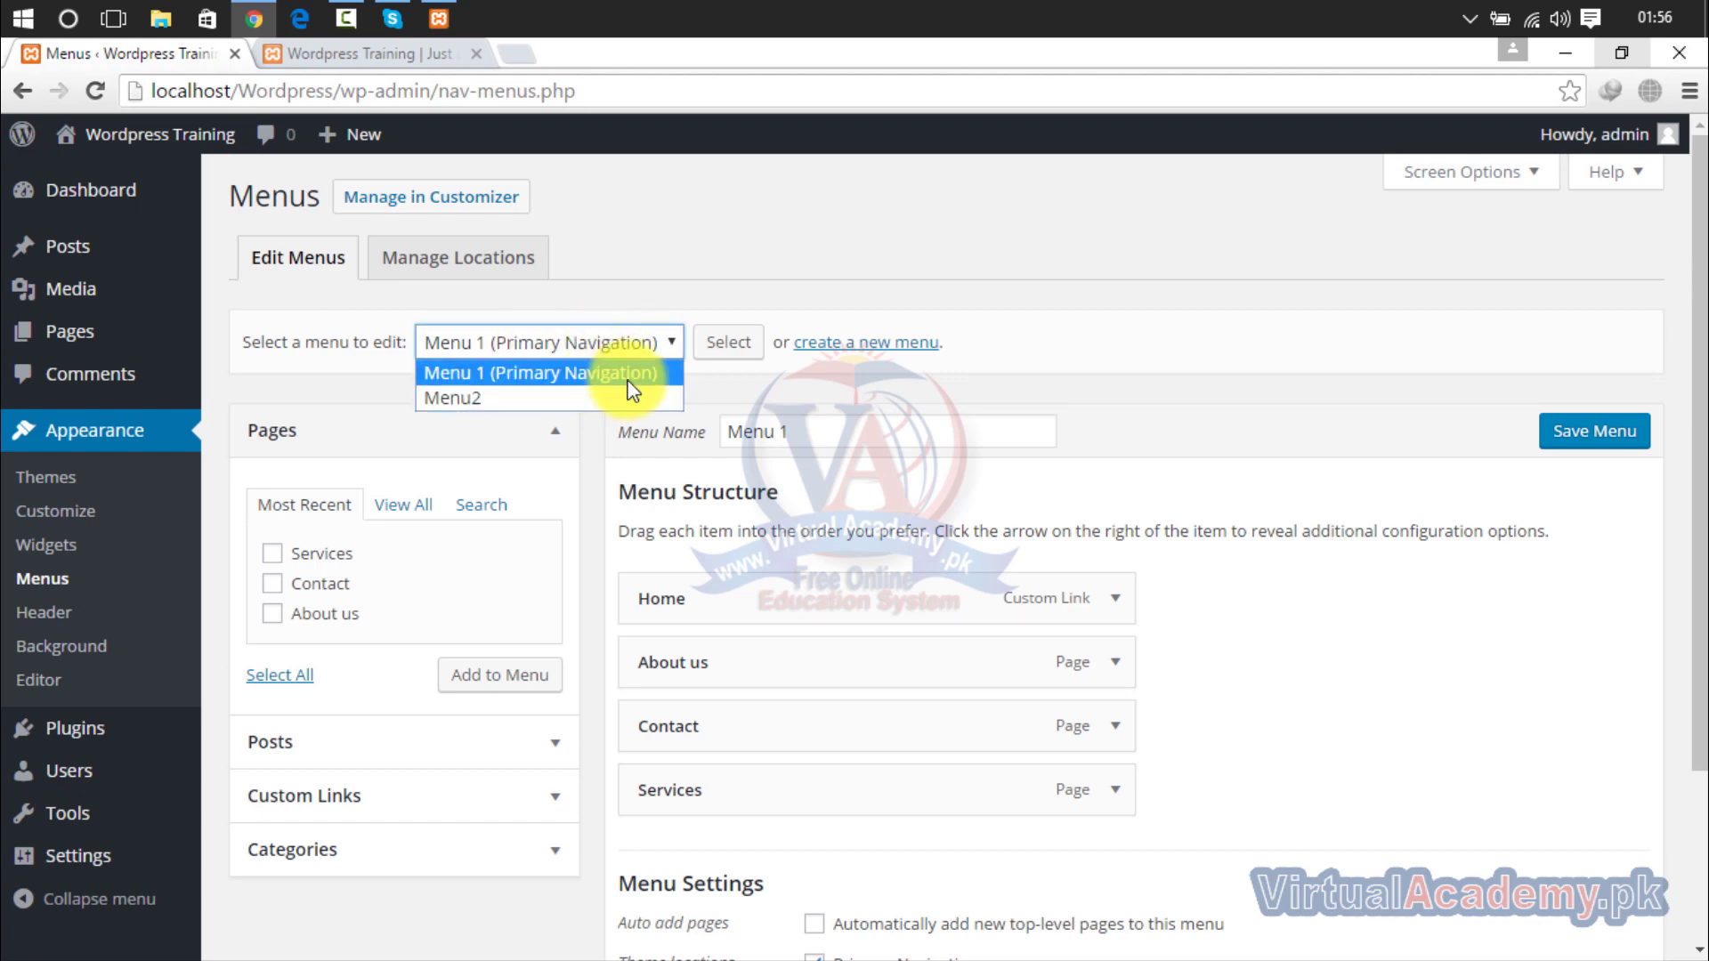
left_click(1041, 353)
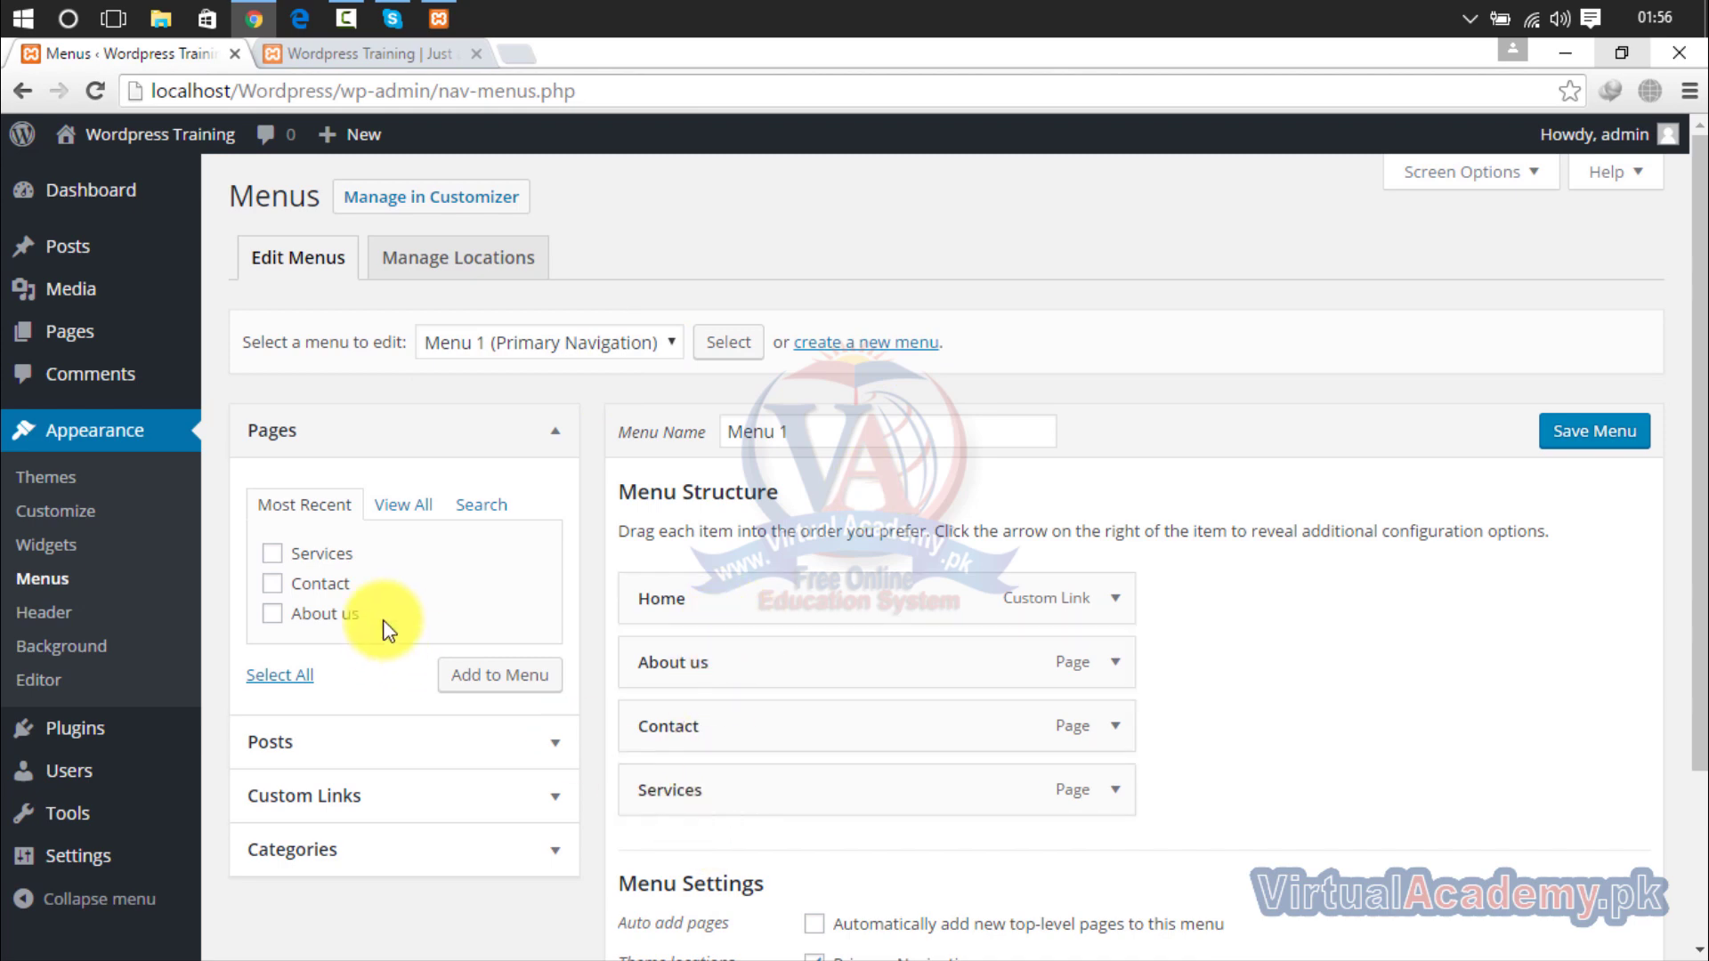
Add a new page titled "Courses" with an empty body and publish it.
mouse_move(67, 313)
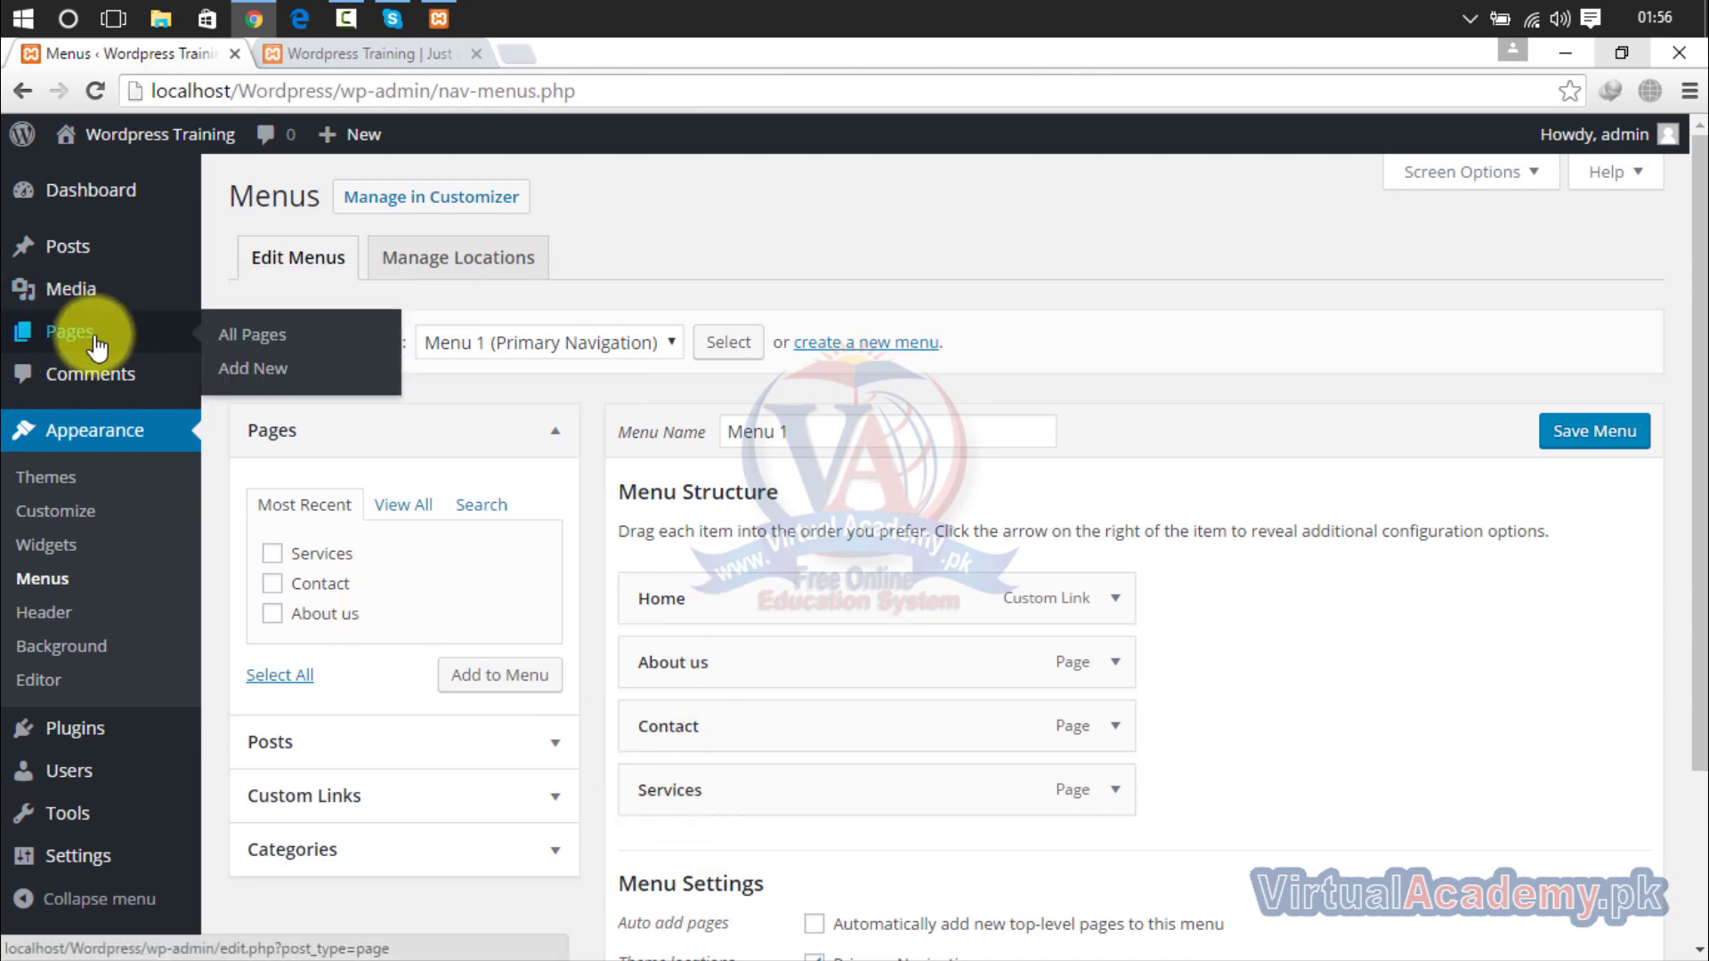
left_click(267, 369)
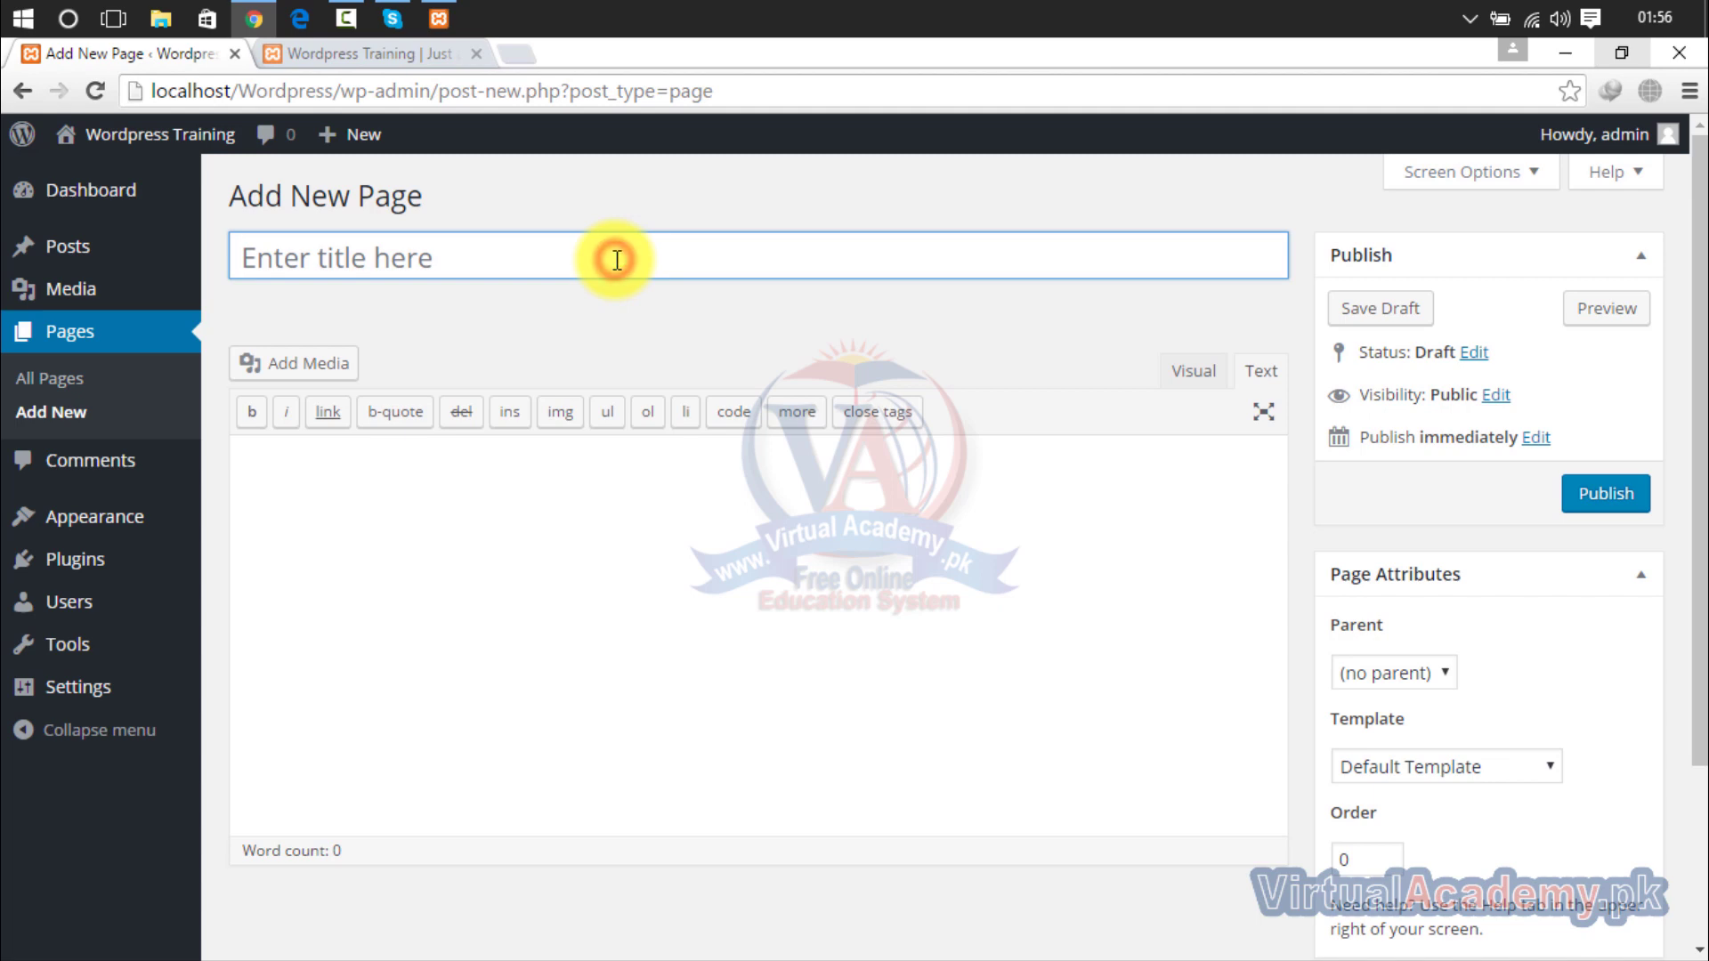
left_click(617, 260)
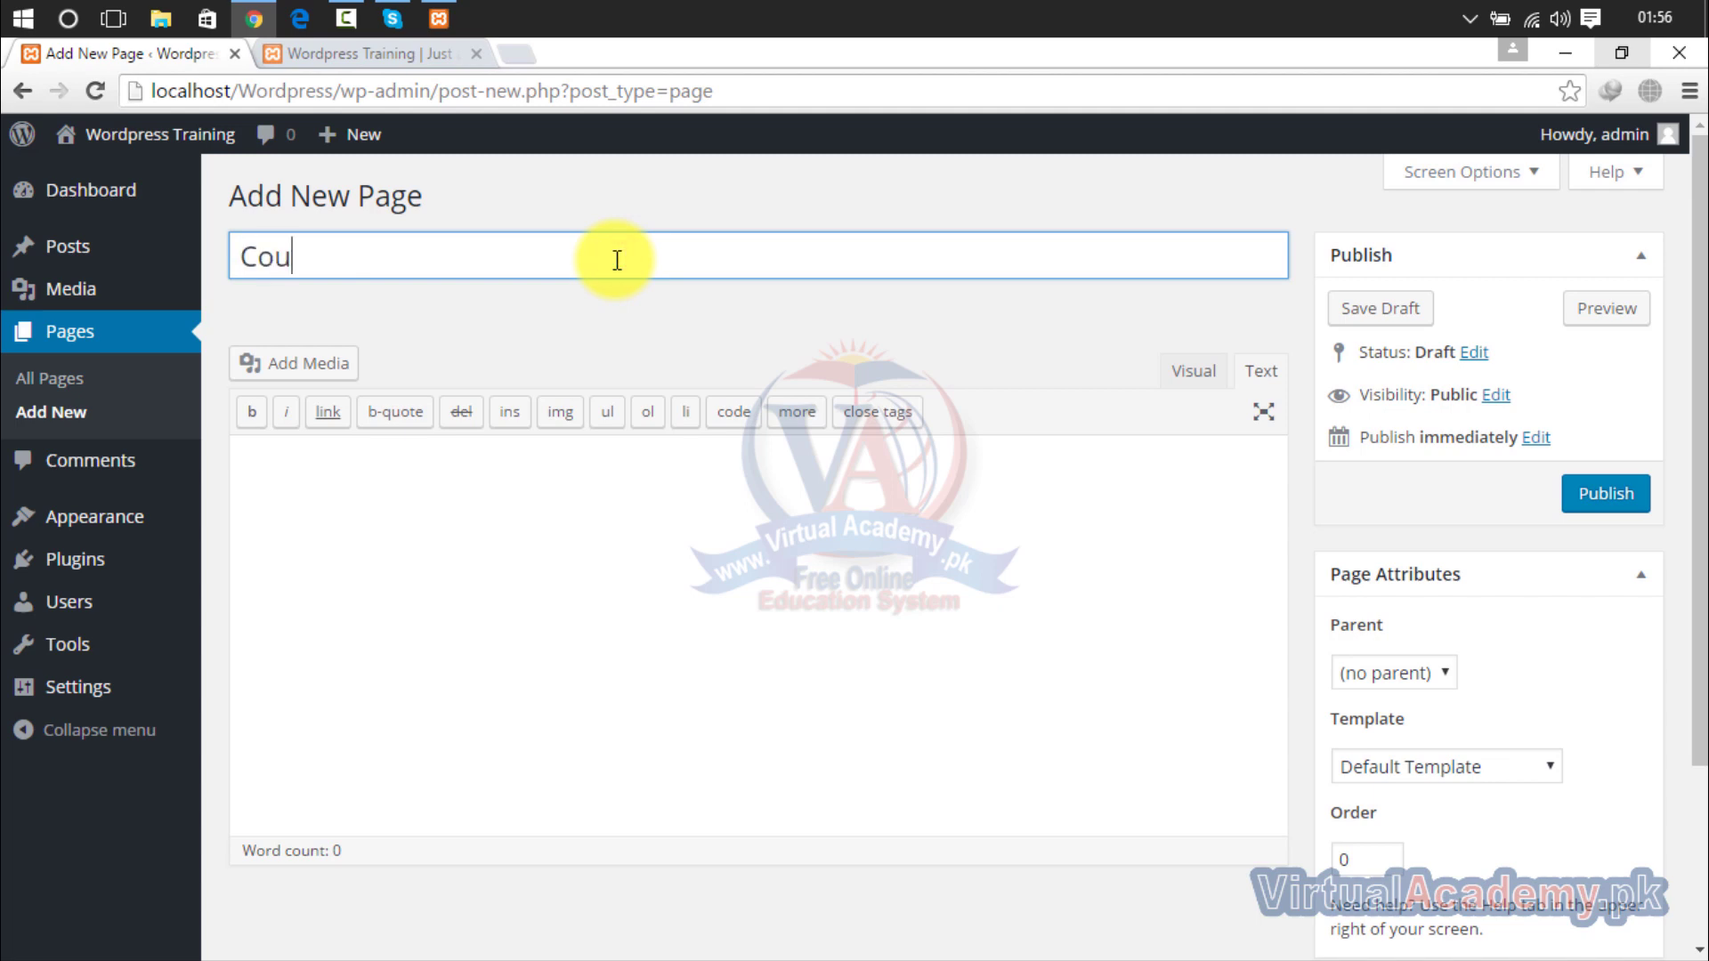
key("BackSpace")
left_click(316, 54)
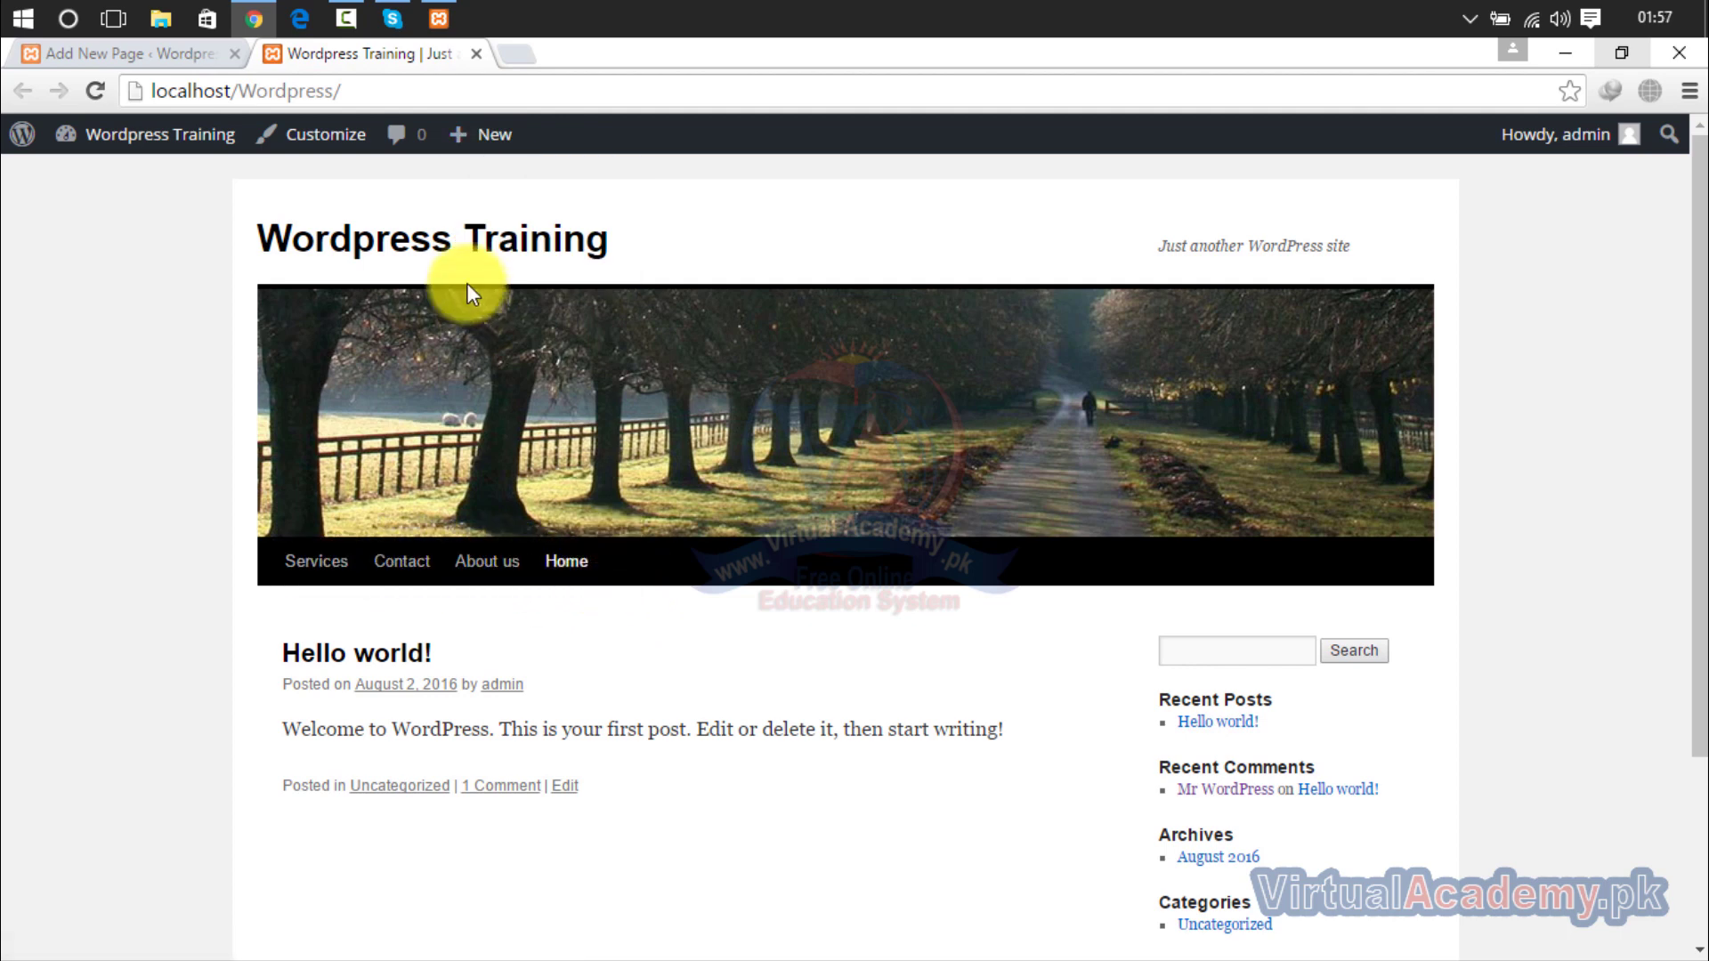
left_click(191, 54)
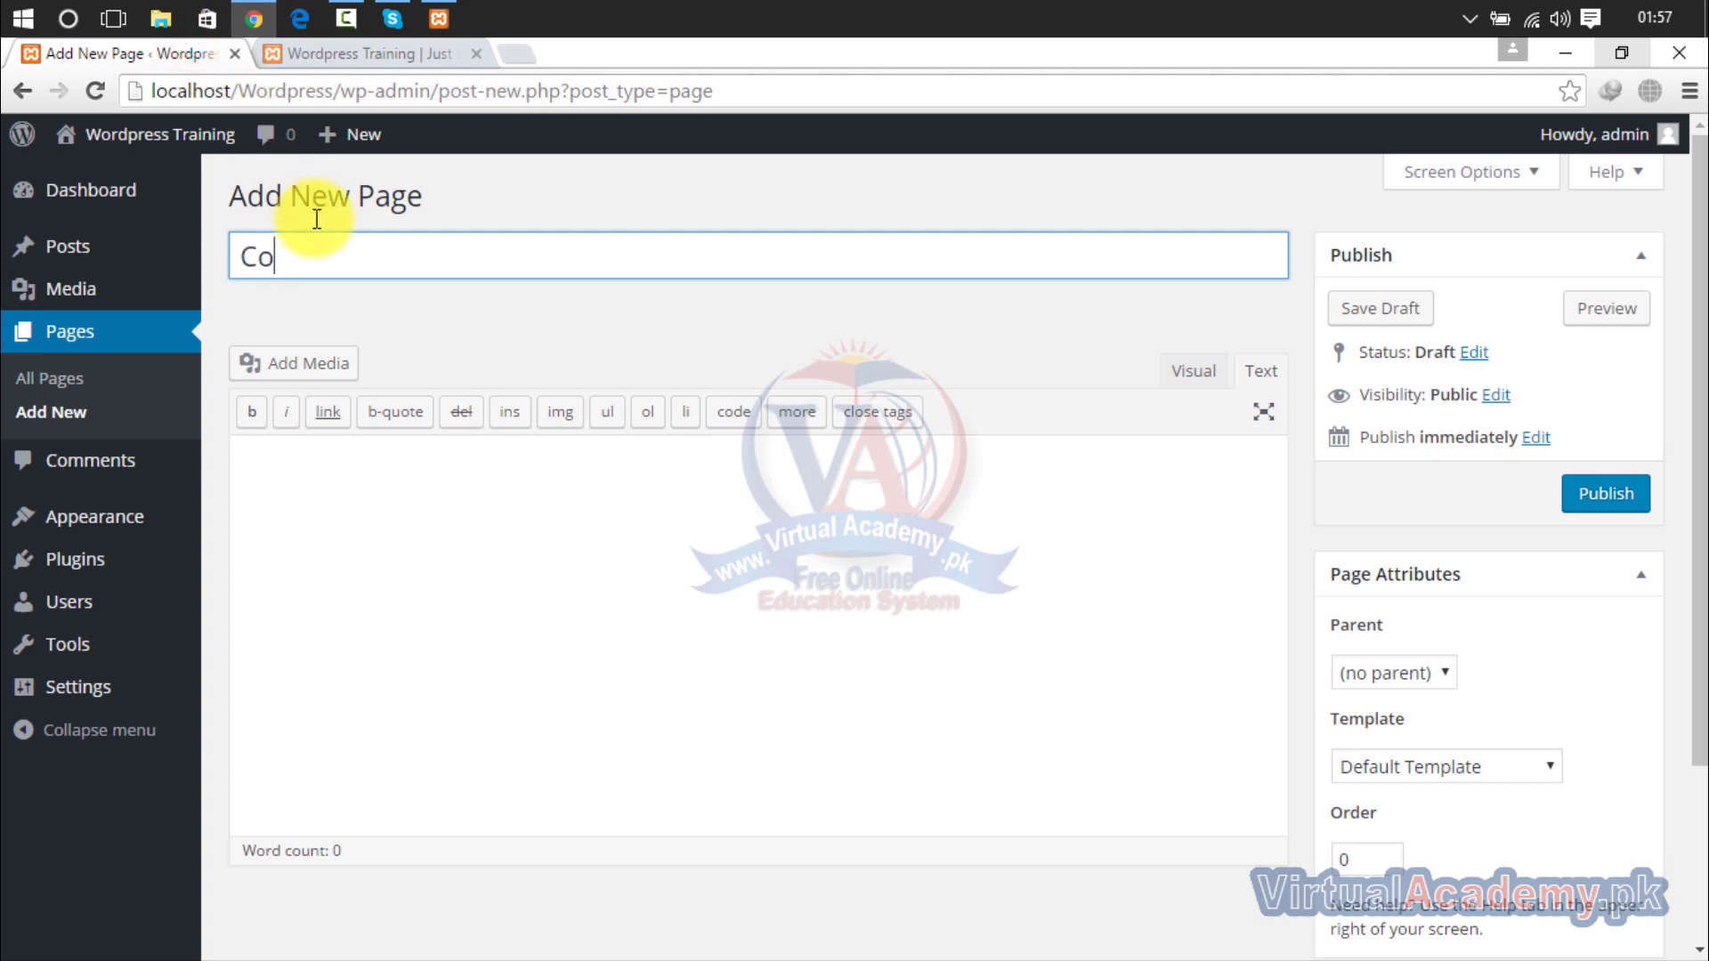
left_click(318, 516)
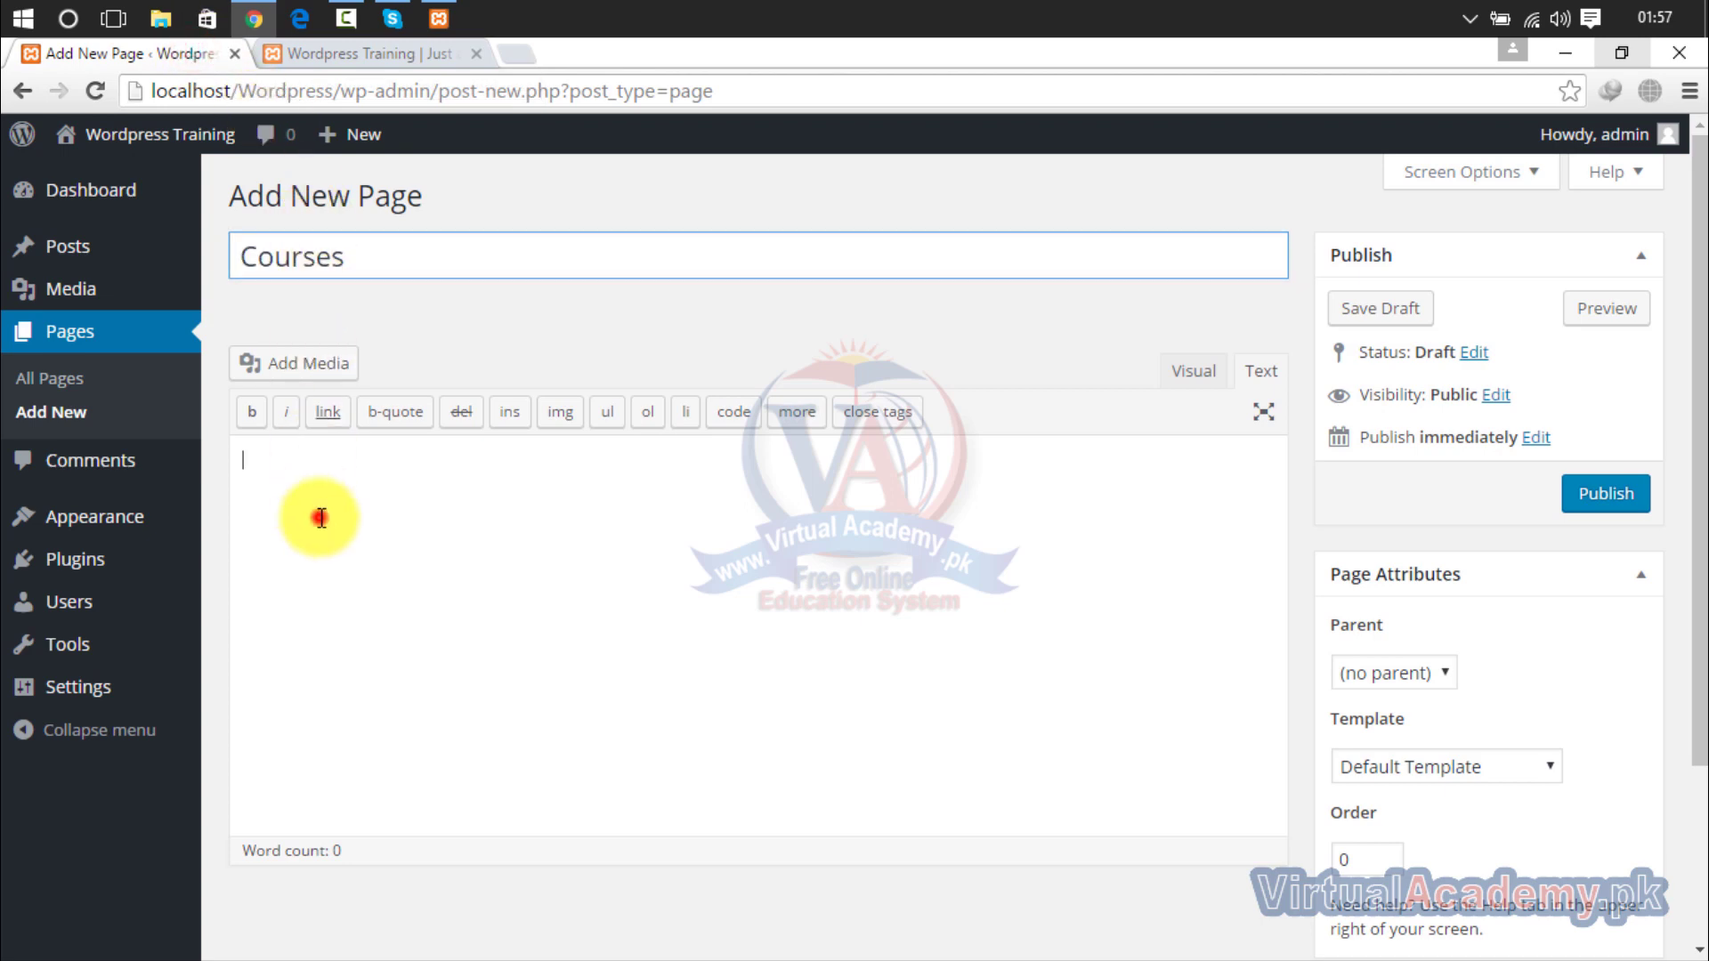
left_click(1600, 481)
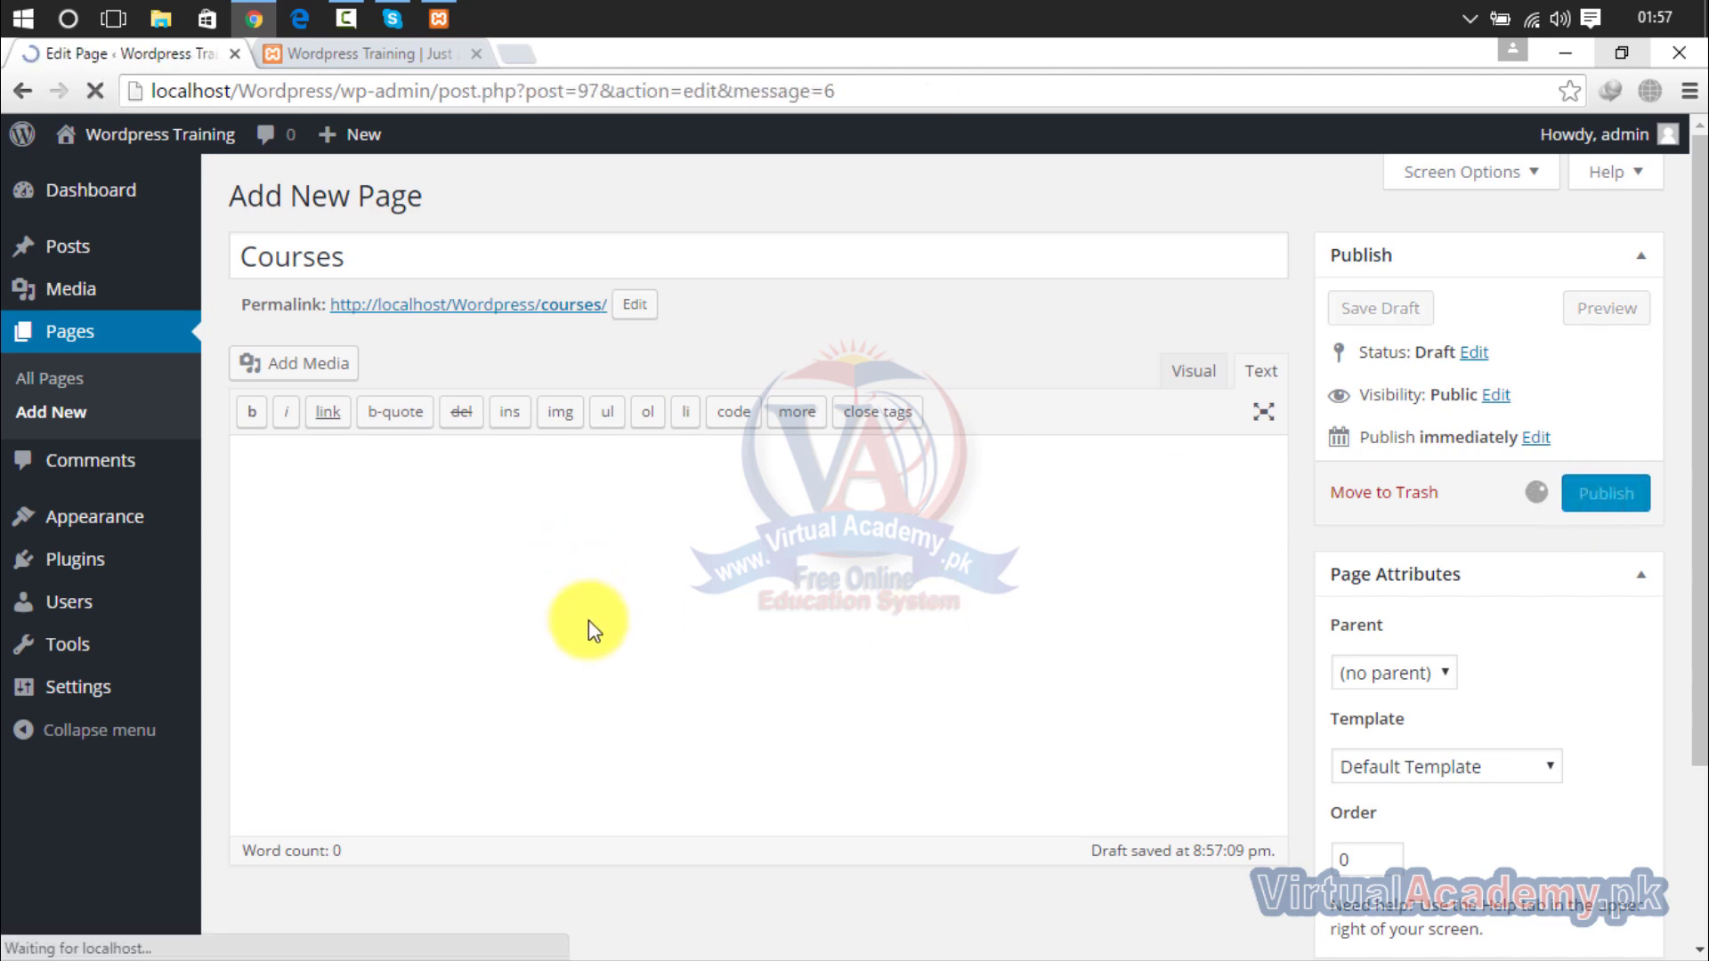
left_click(582, 561)
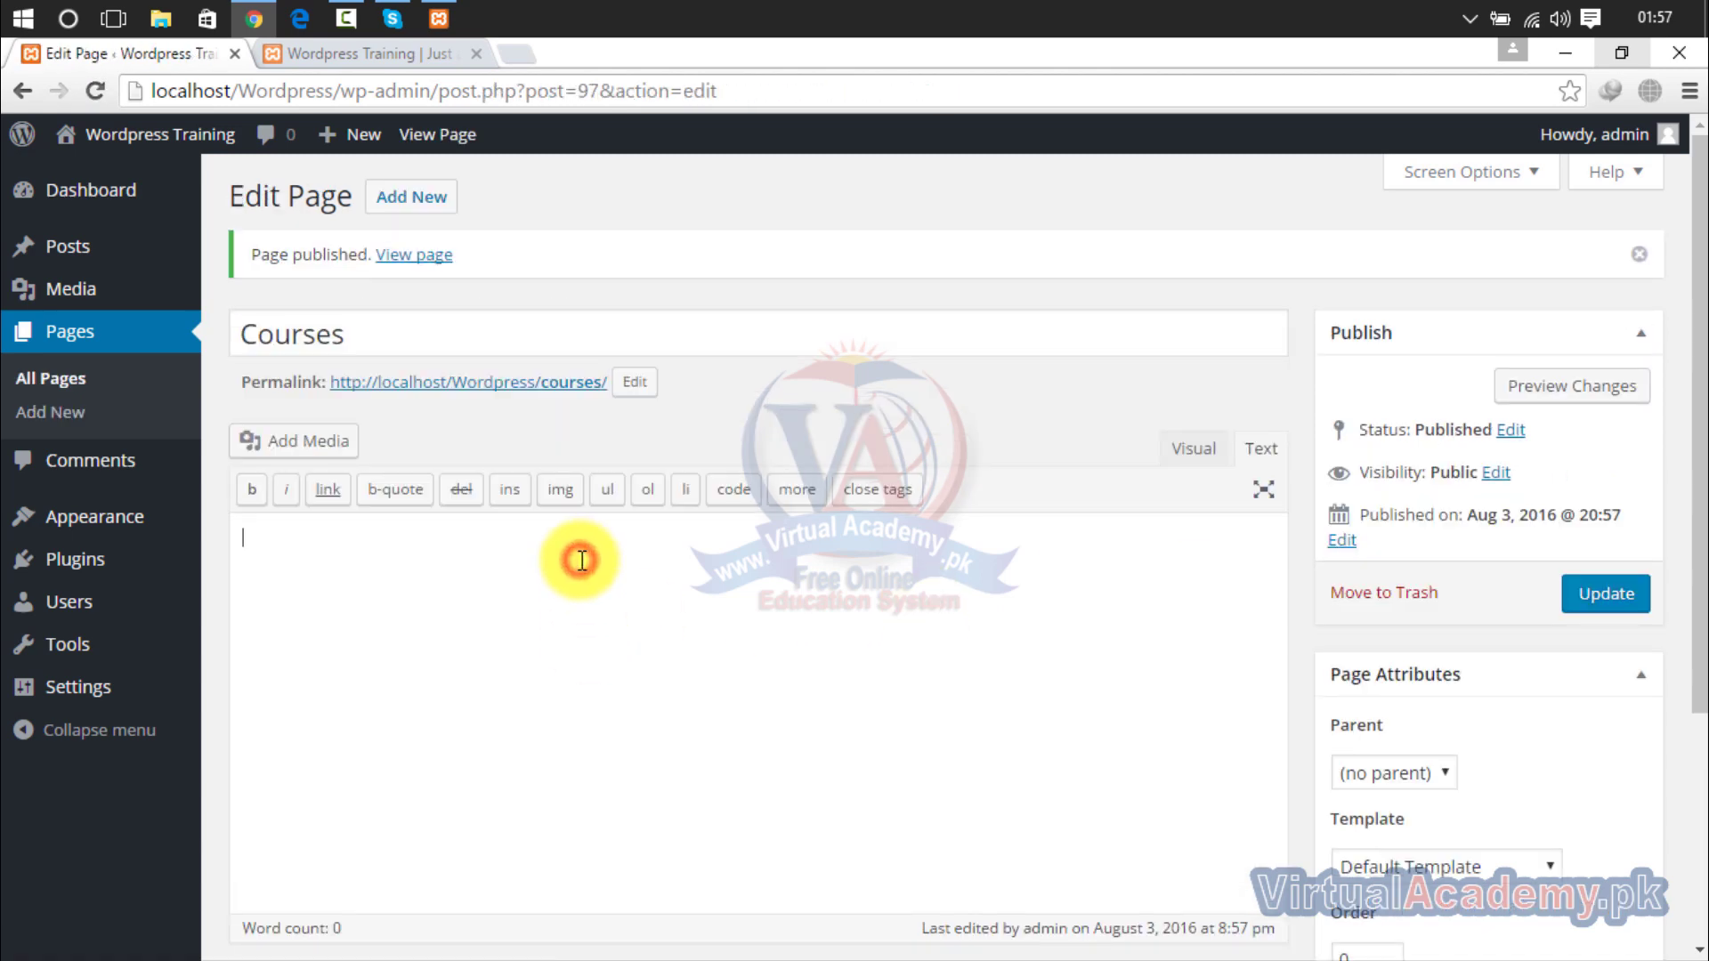
Create another new page titled "AutoDesk" and publish it.
left_click(411, 194)
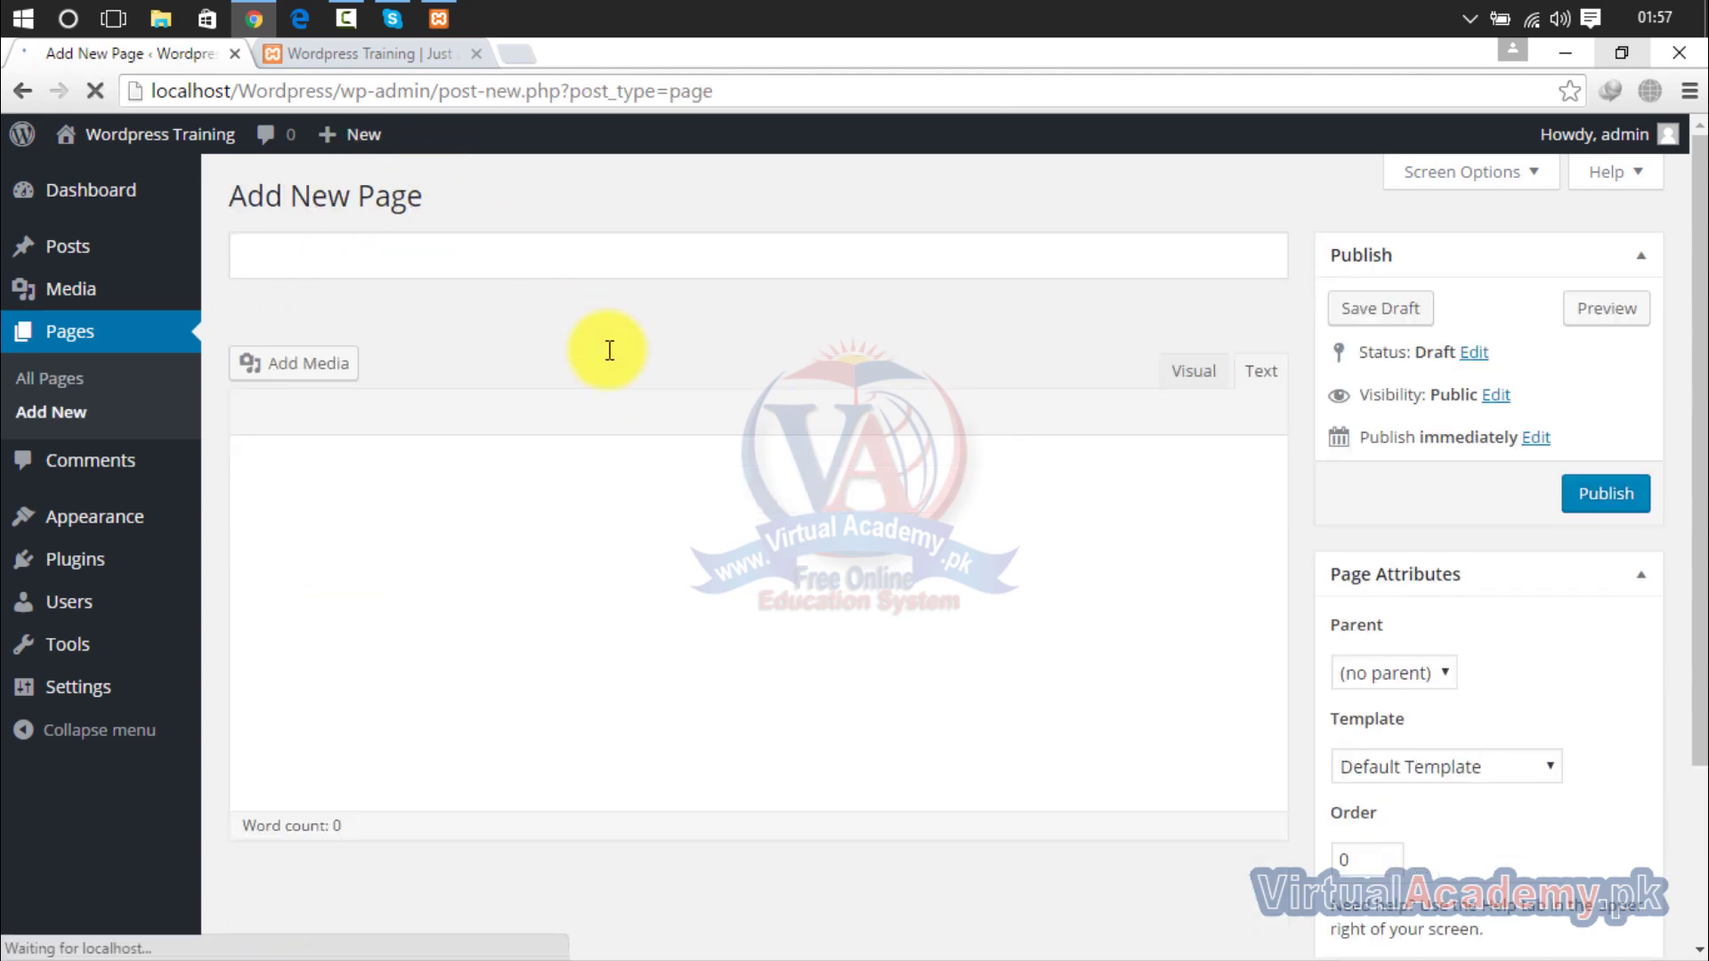
left_click(489, 259)
left_click(494, 261)
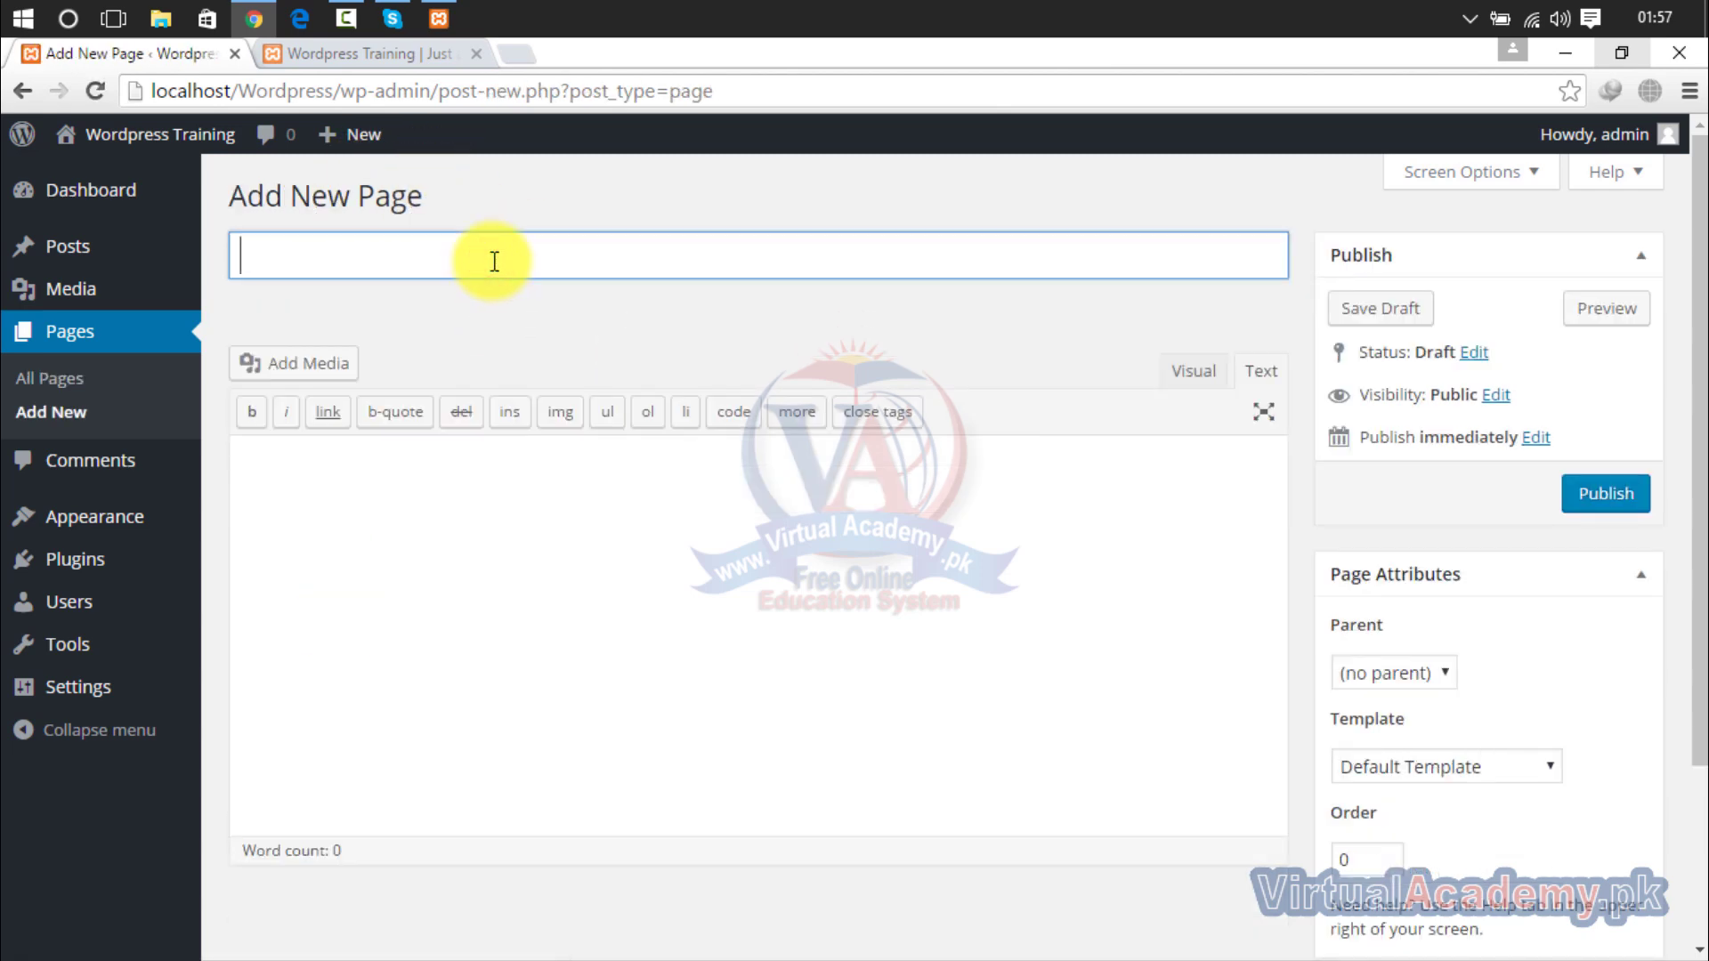
type("AutoDESK")
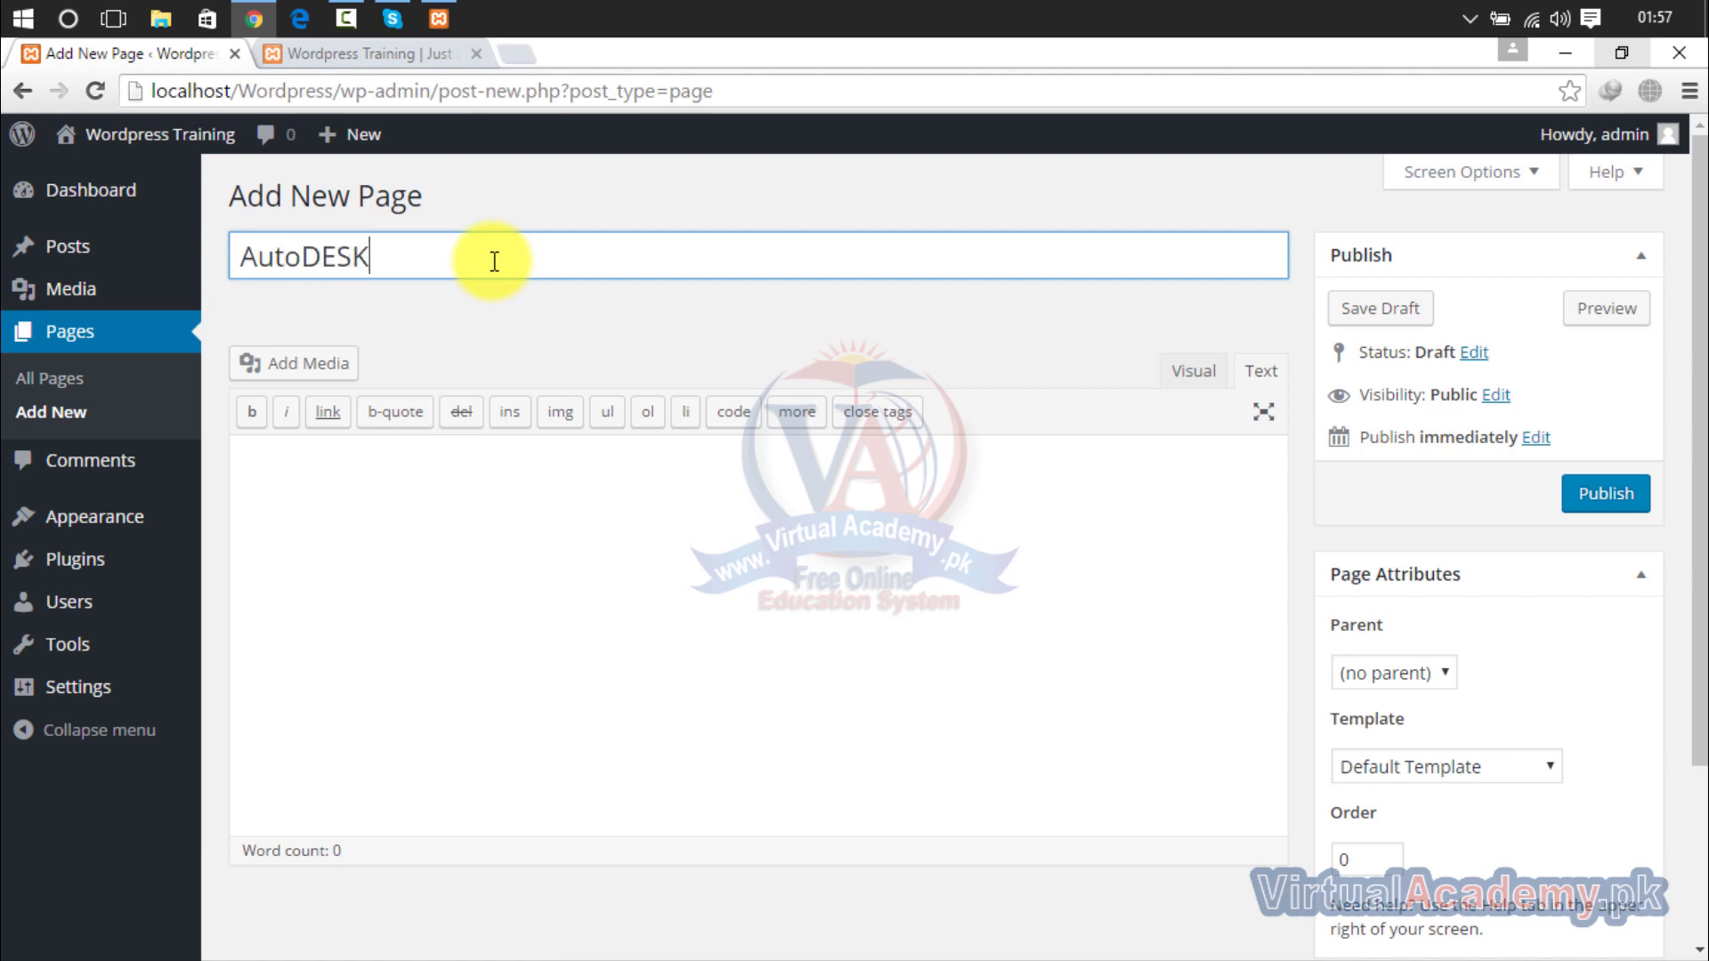
key("BackSpace")
key("BackSpace")
left_click(1006, 538)
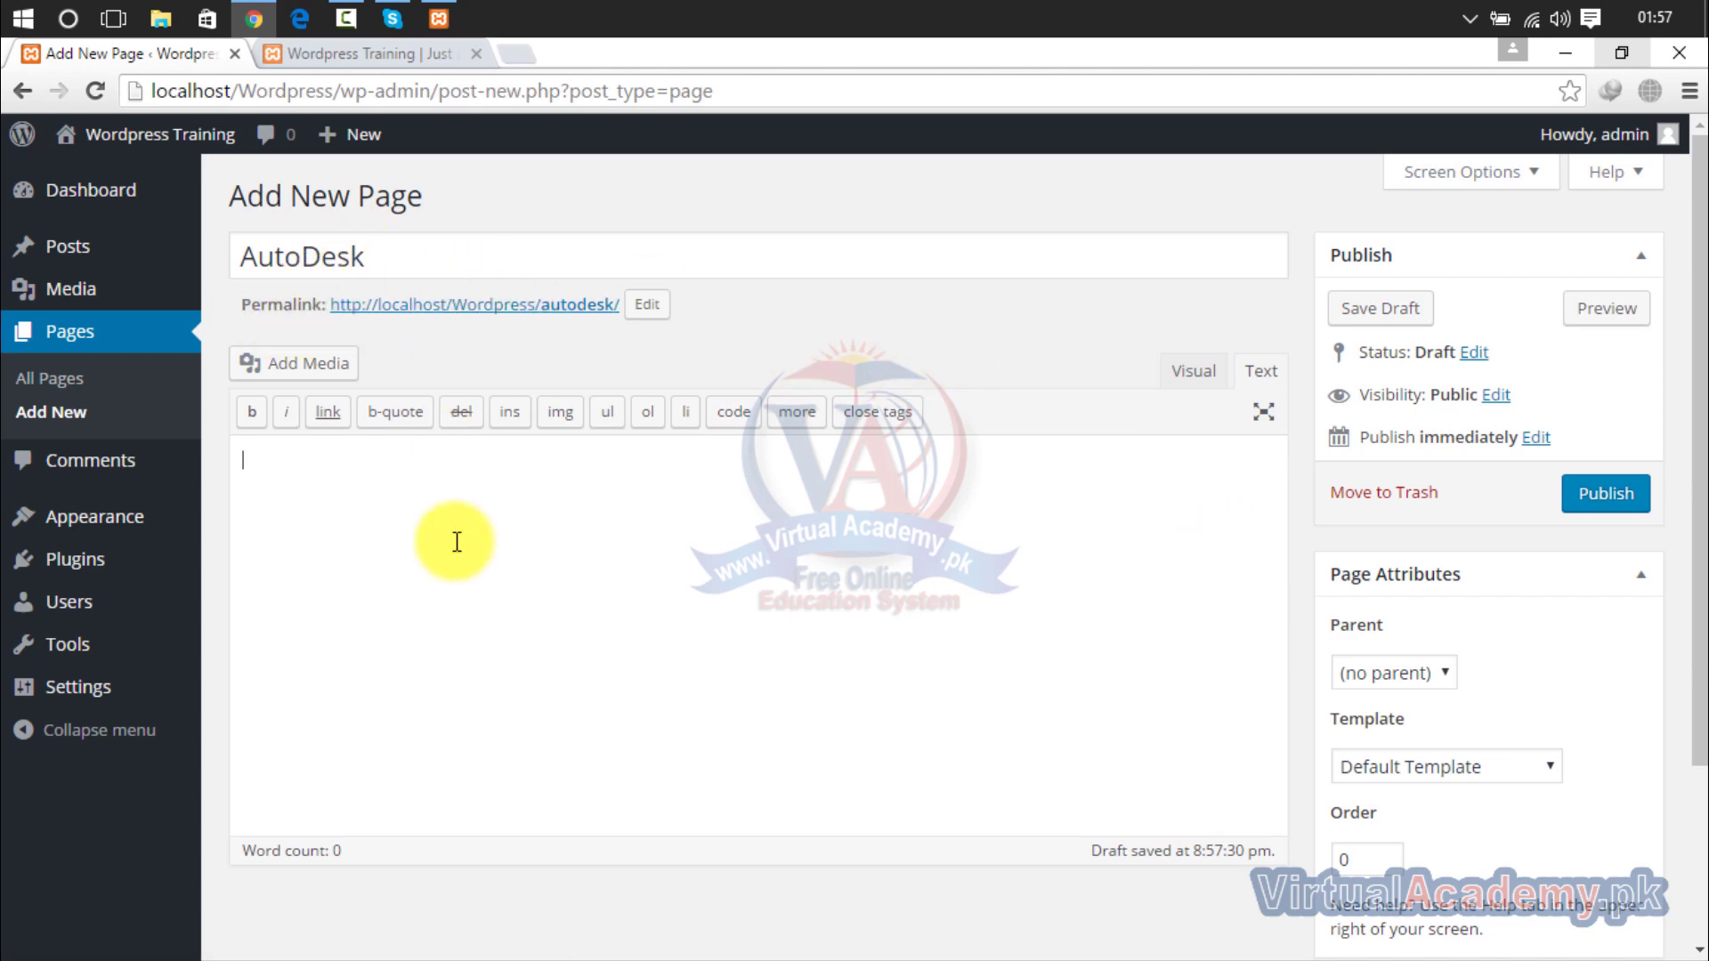
left_click(1600, 497)
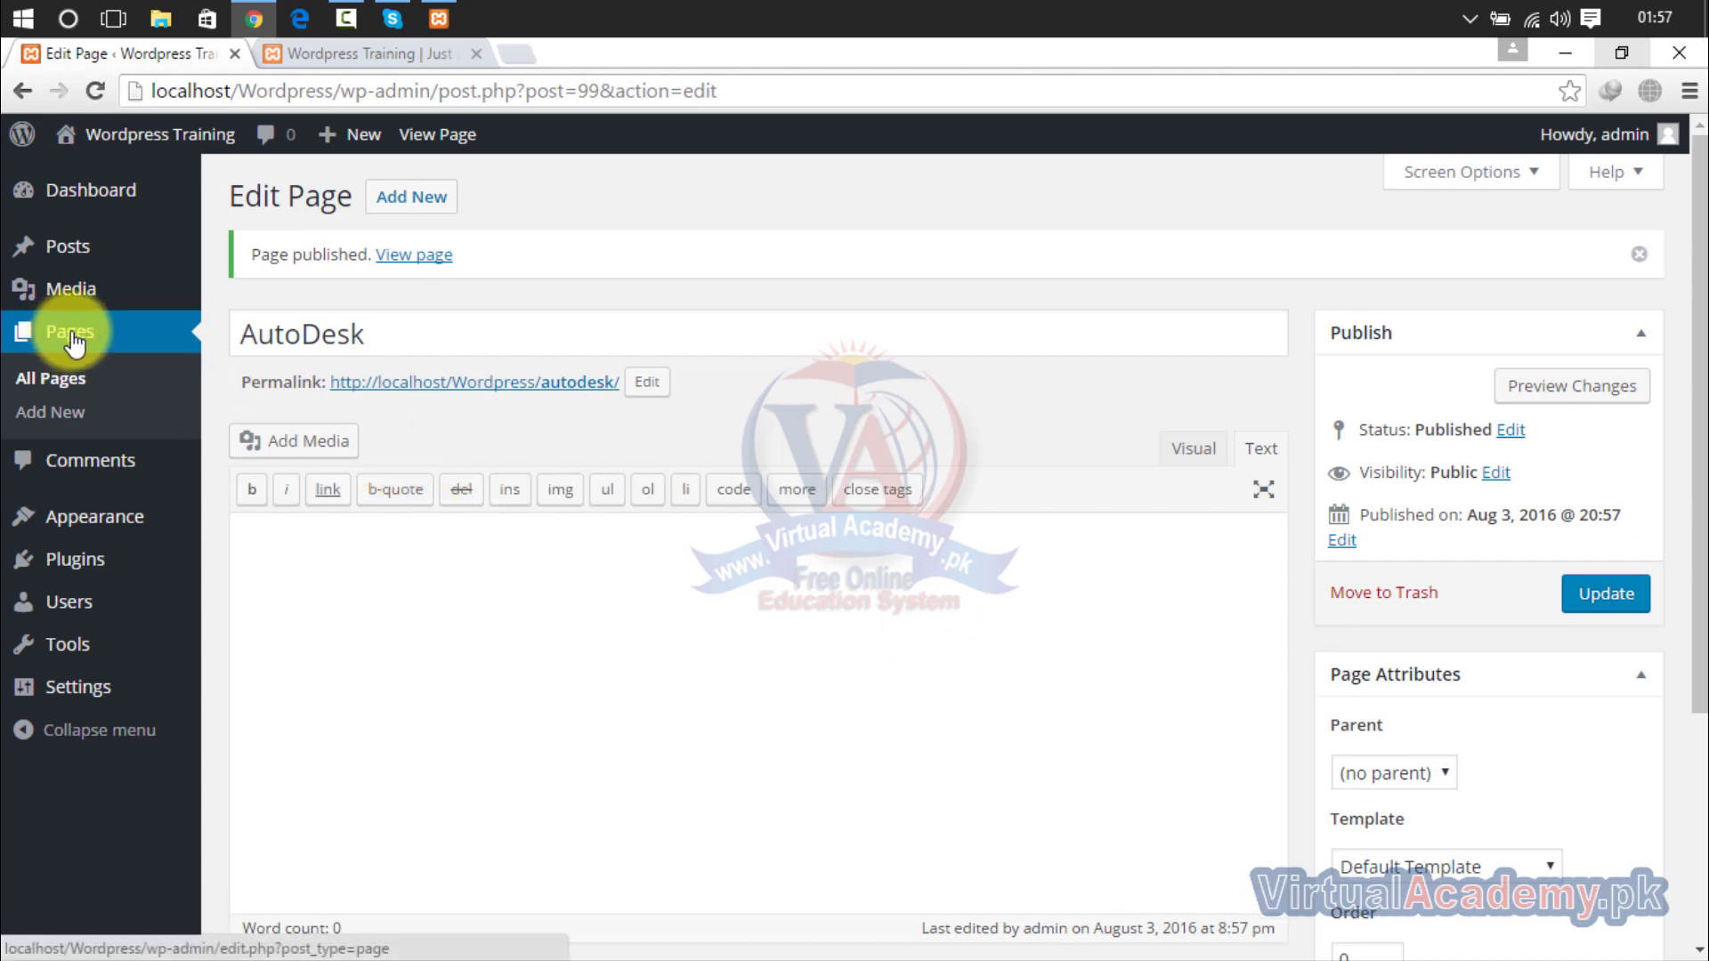
Create a new page titled "AutoCAD Electrical 2017", copy its title for reuse, and publish the page.
left_click(410, 201)
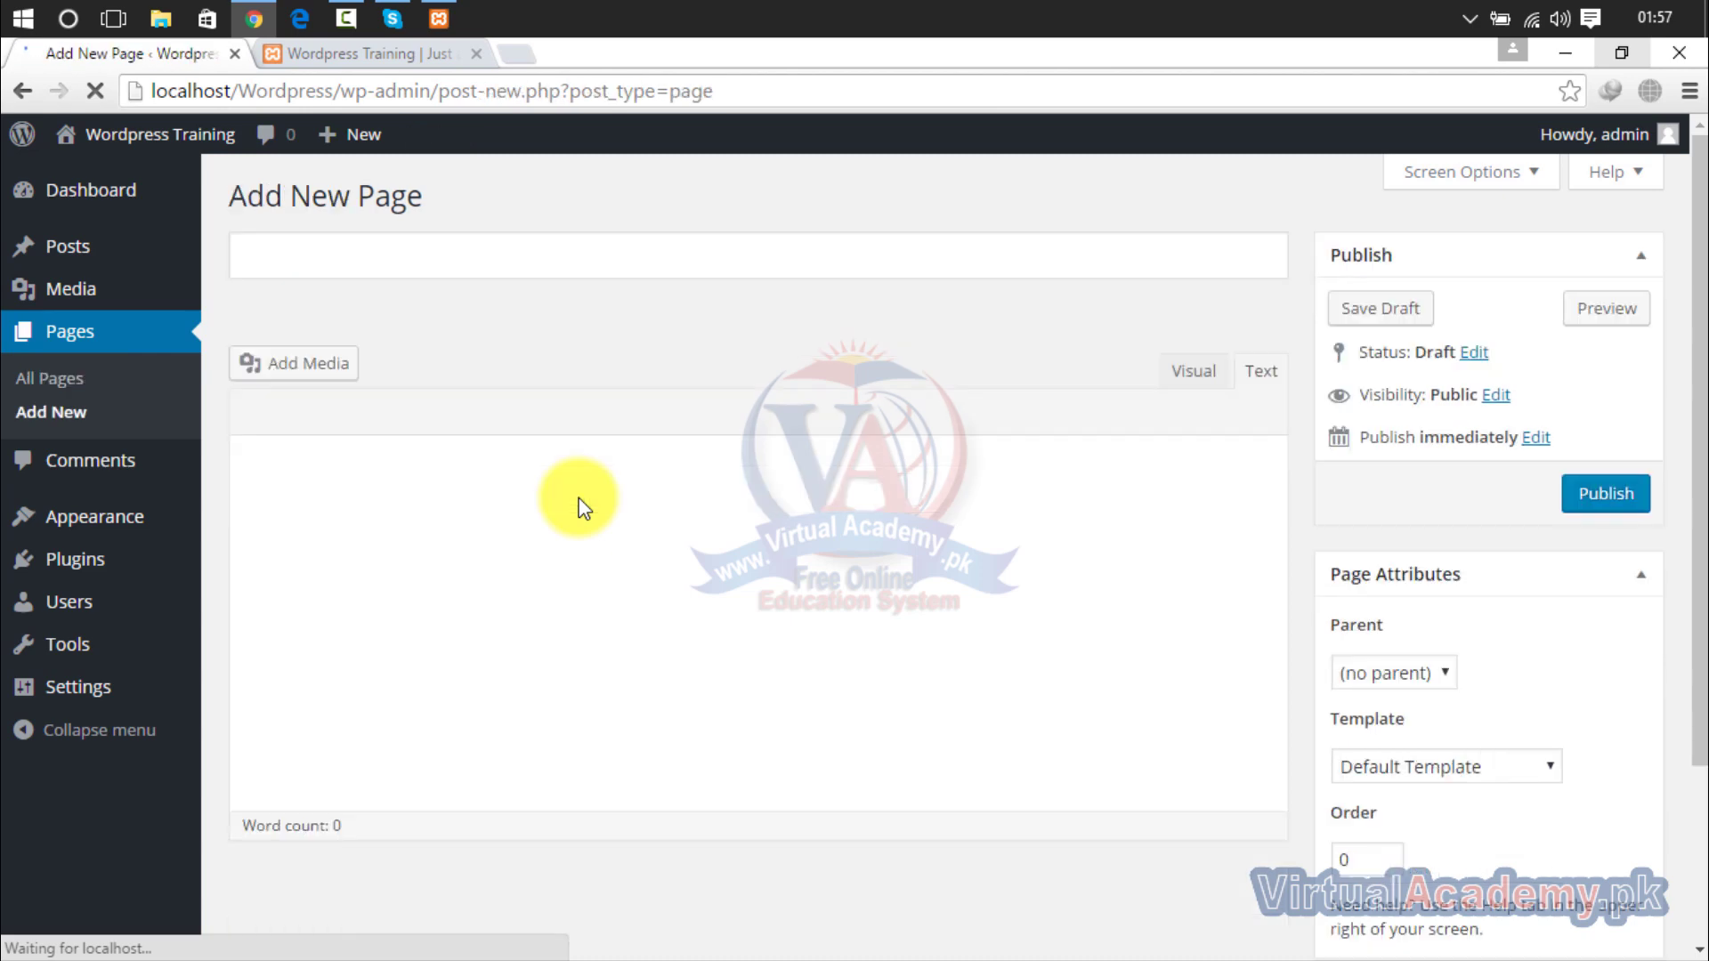
left_click(454, 258)
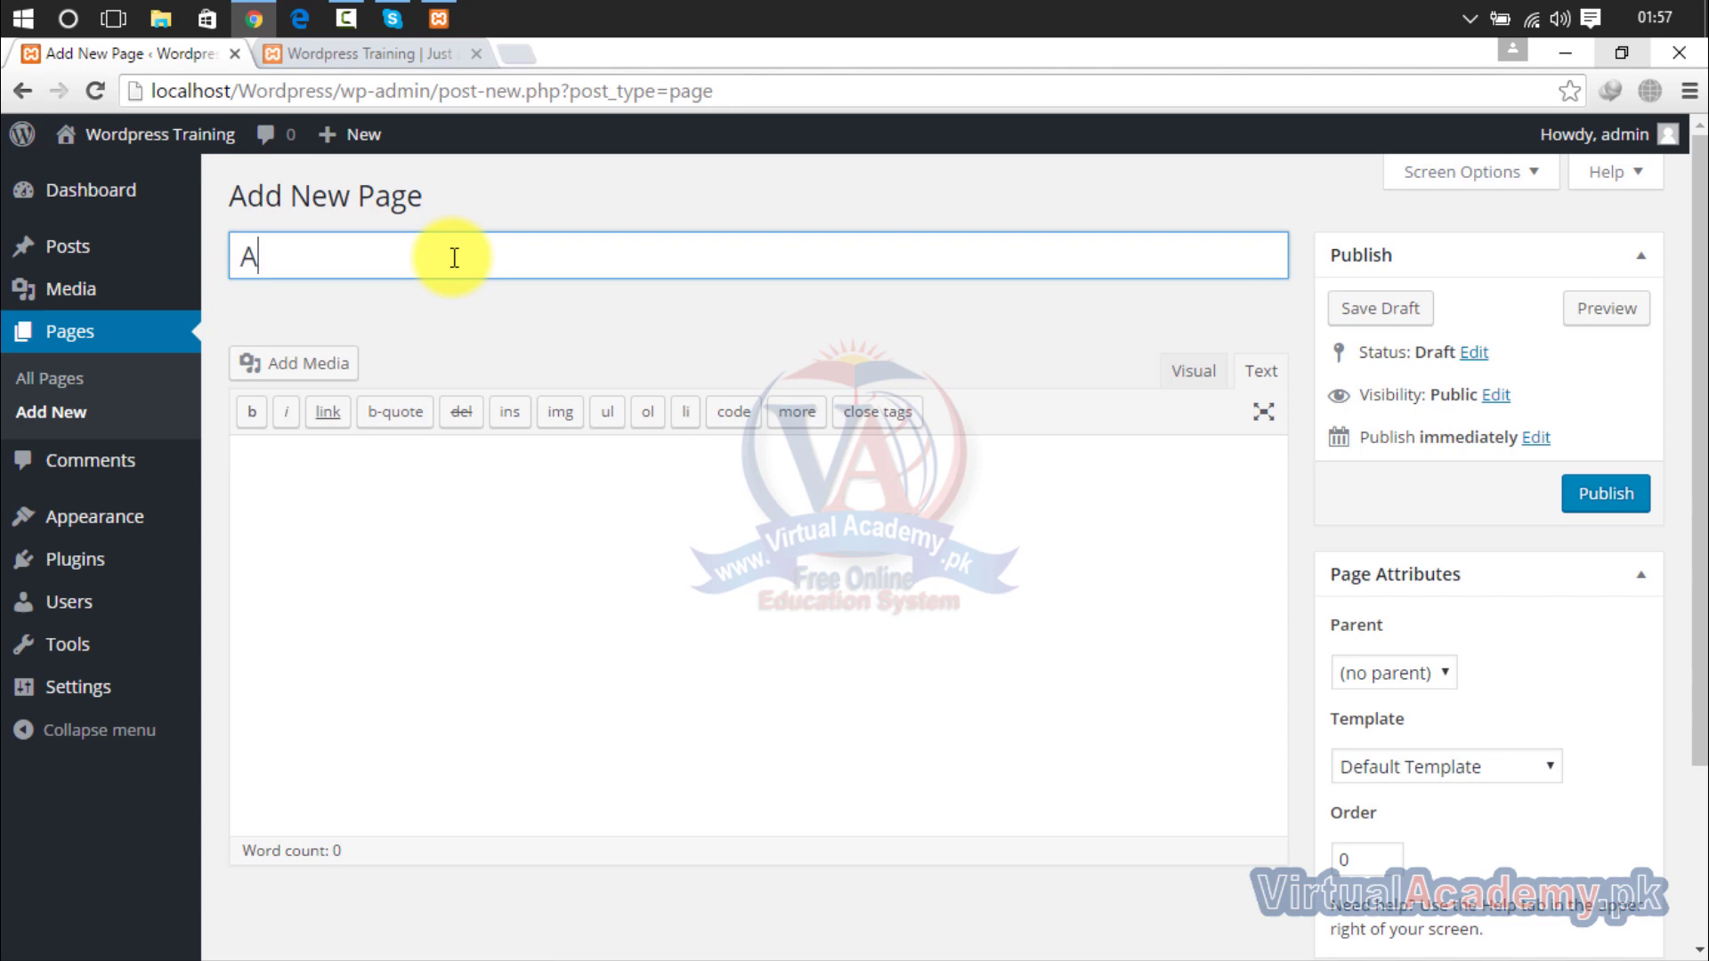
type("AutoCA")
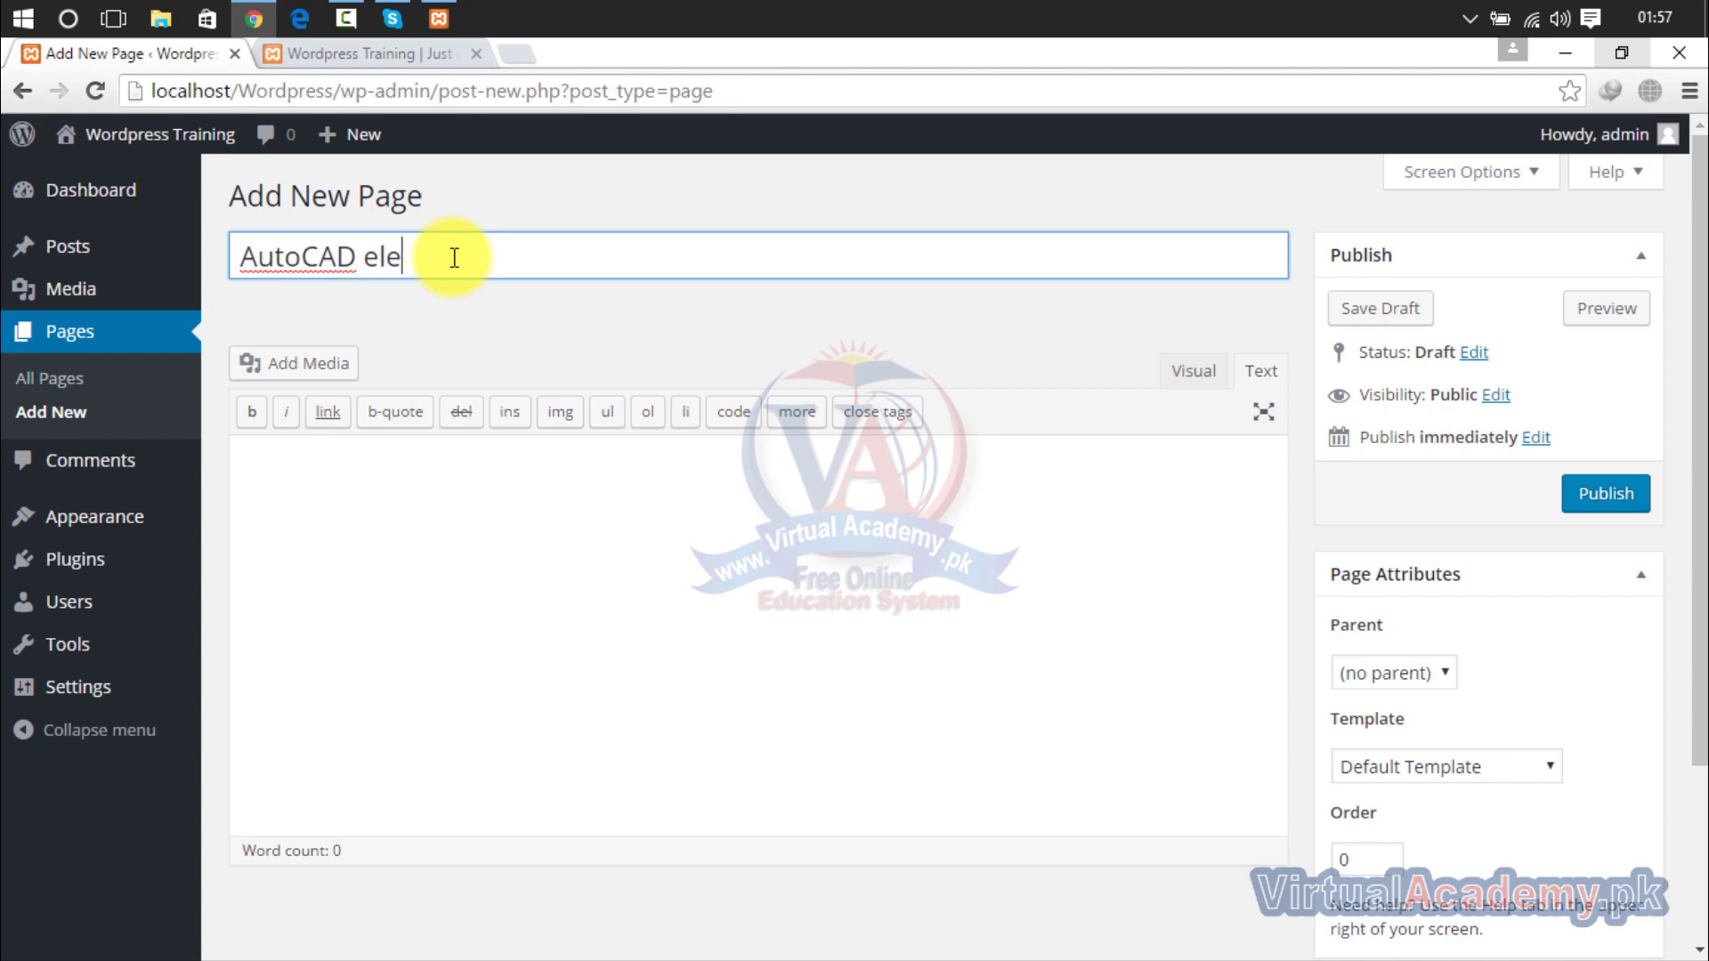
type("D E")
type("017")
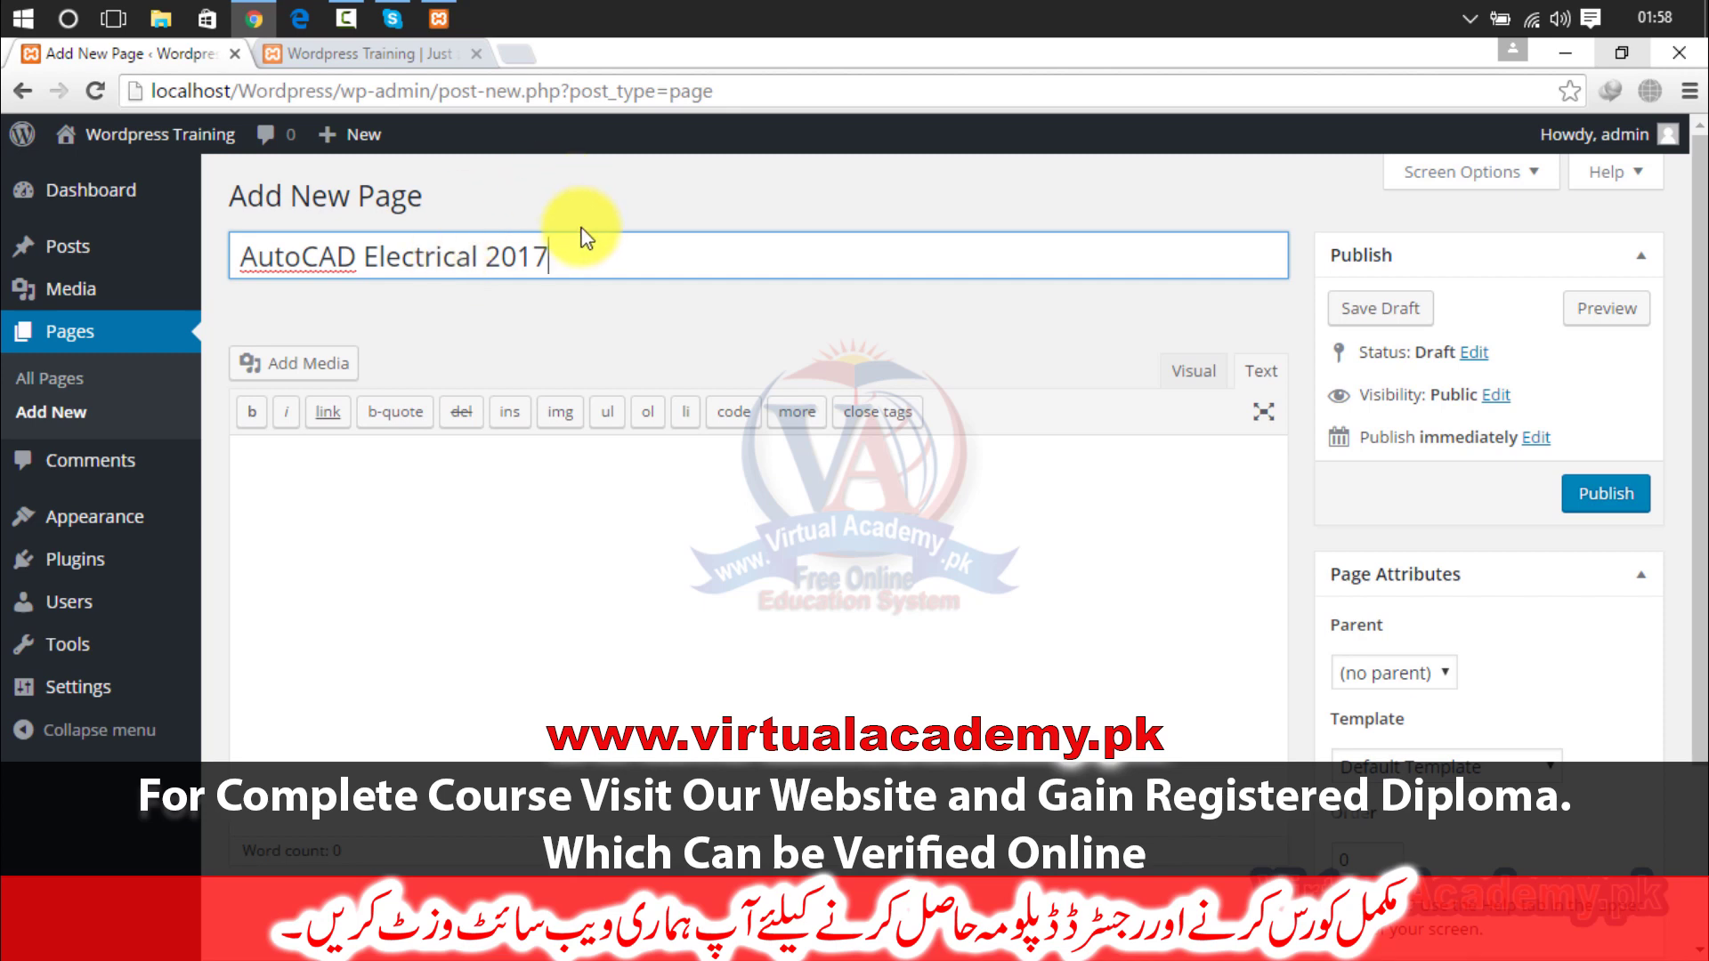
left_click_drag(551, 259, 126, 324)
key("ctrl+c")
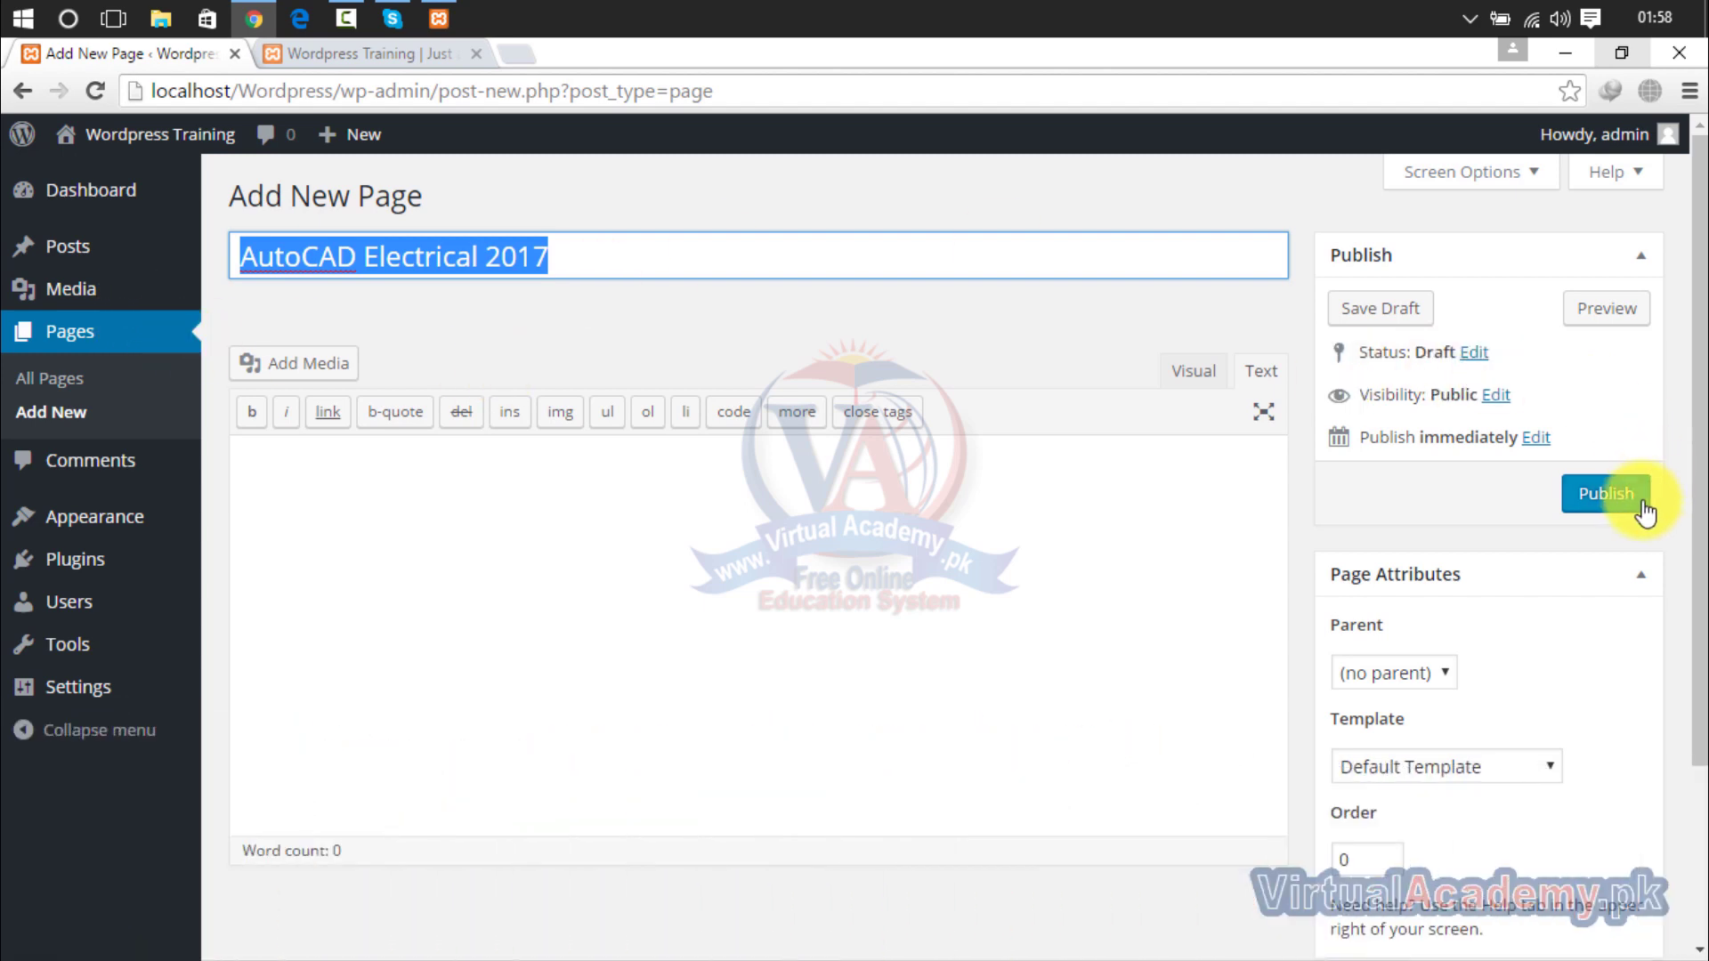
left_click(1637, 503)
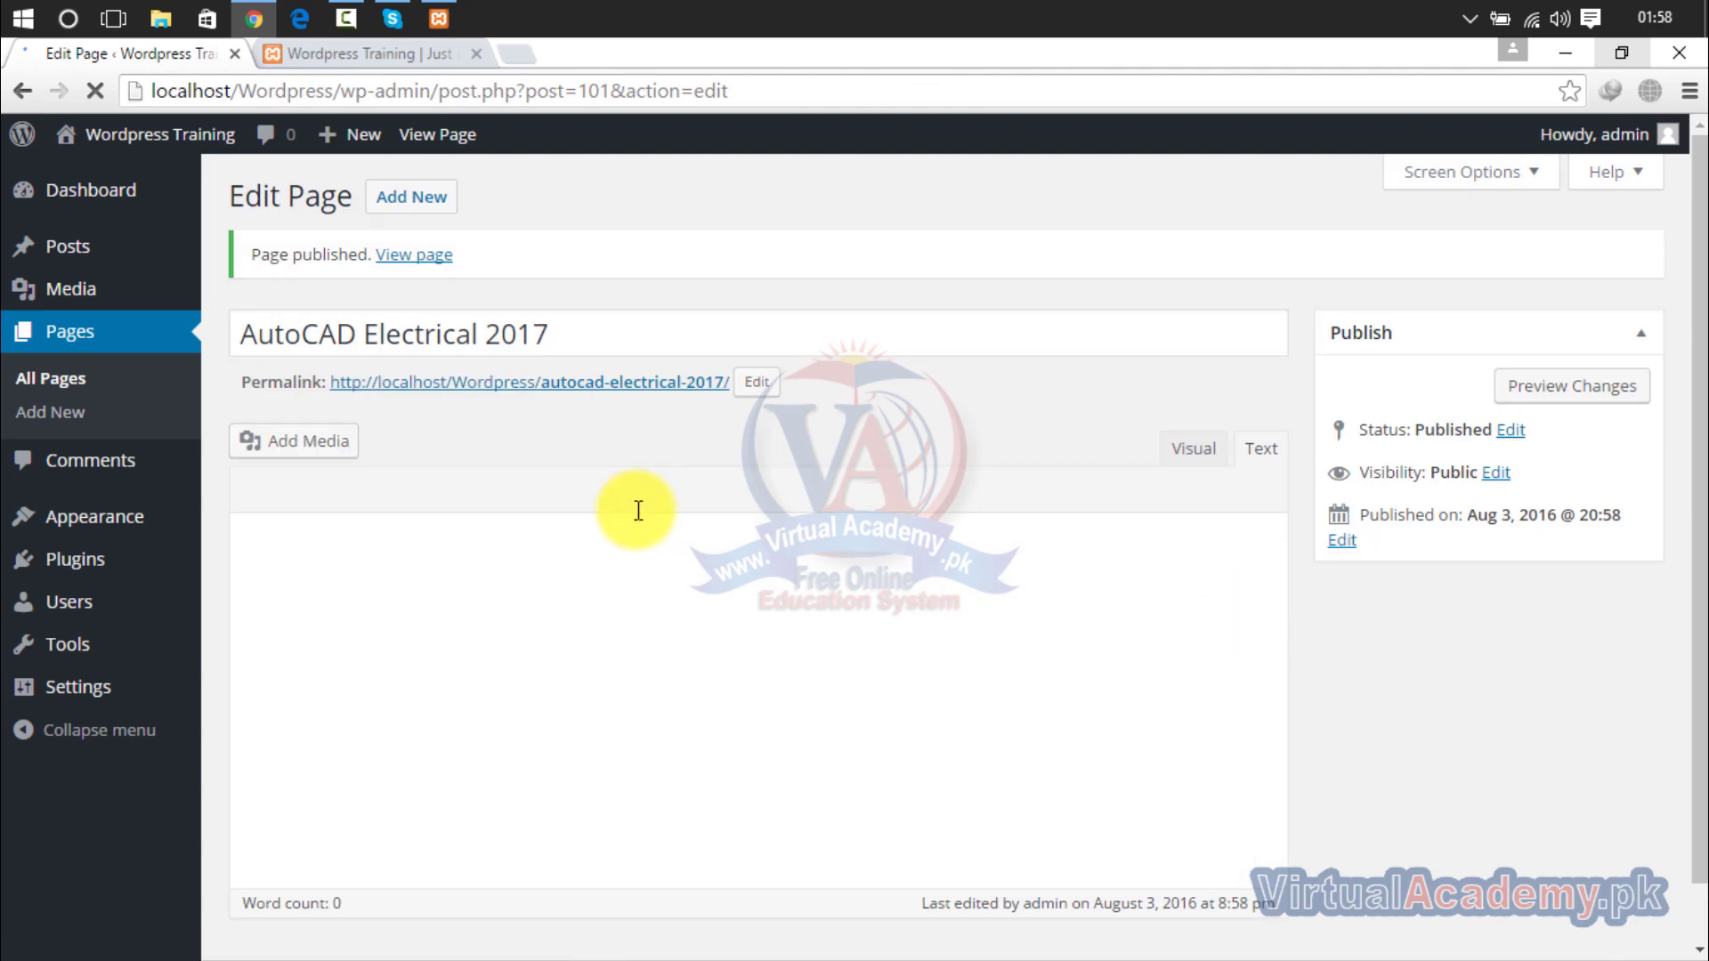
Create a new page from the copied title, change "Electrical" so it reads "AutoCAD Mechanical 2017", and publish it.
left_click(423, 200)
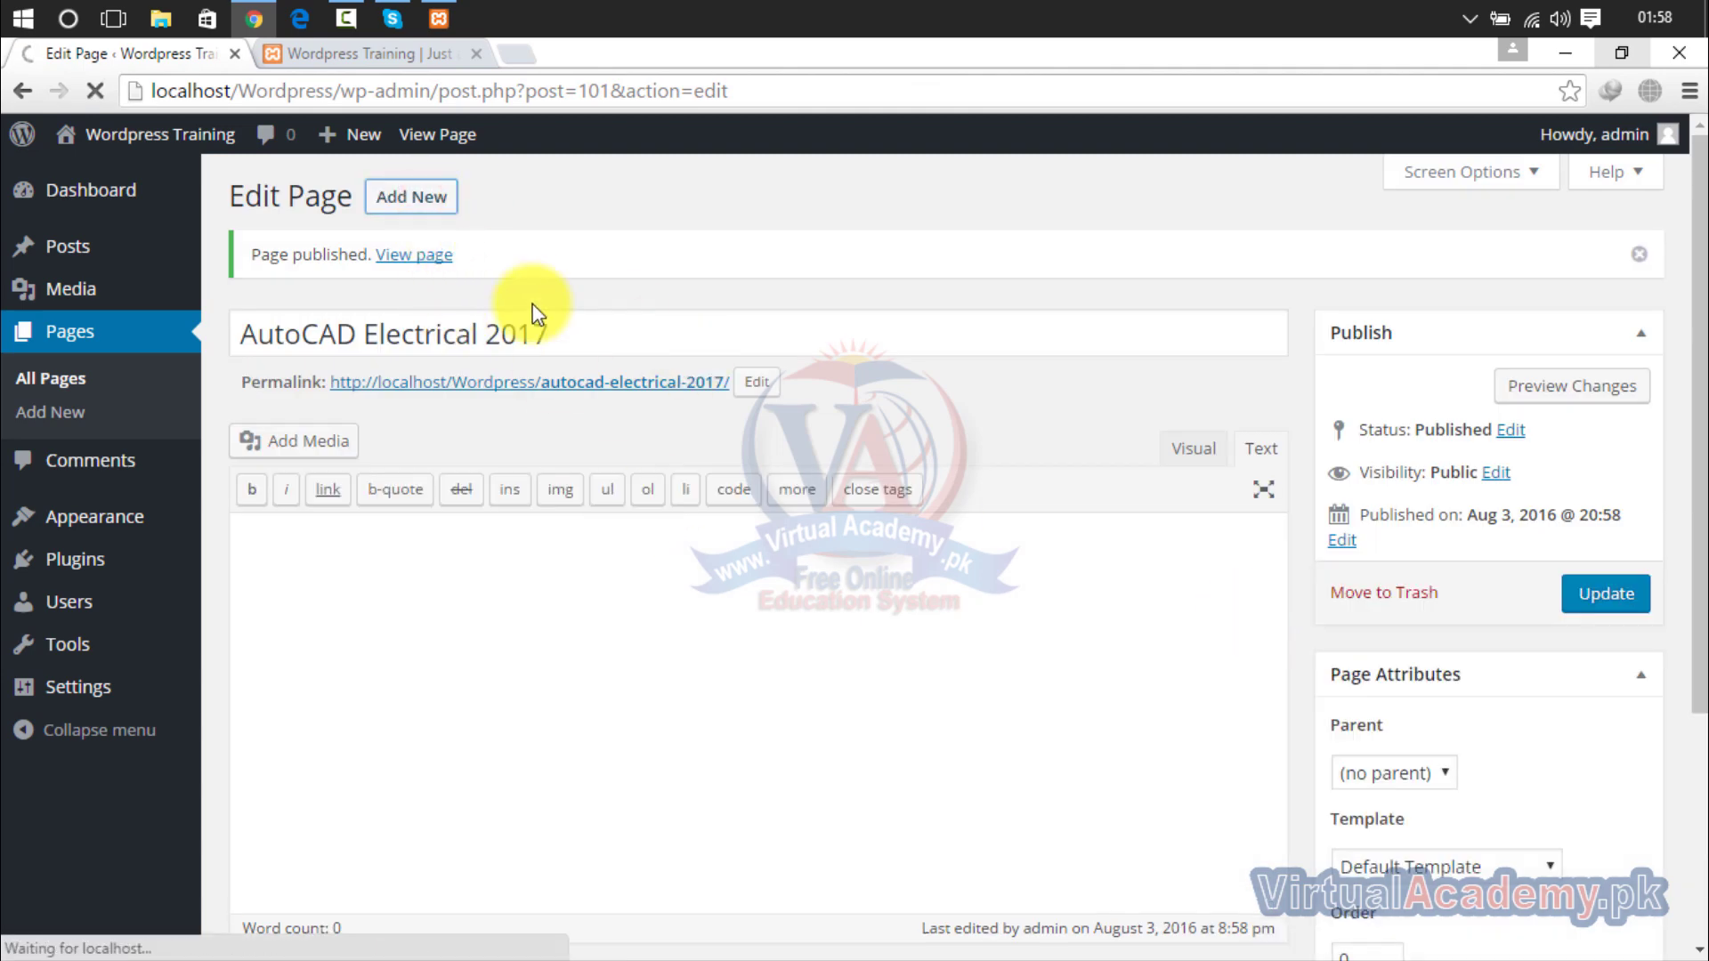
left_click(546, 256)
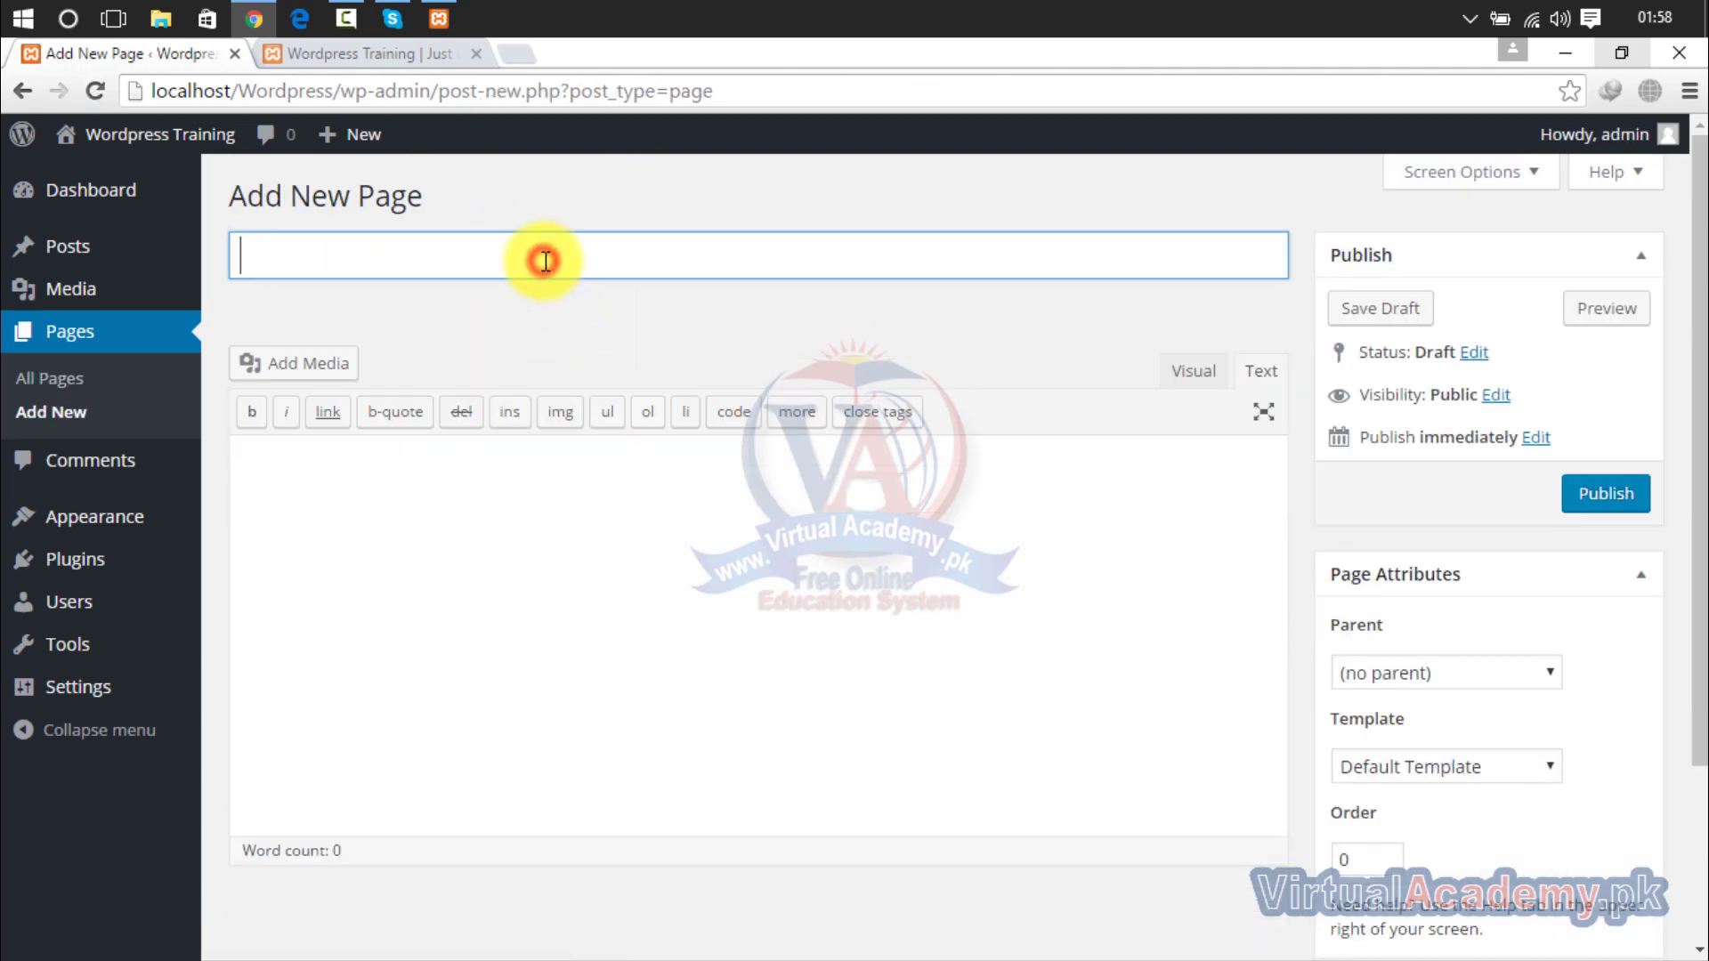
type("AutoCAD Electrical 2017")
left_click_drag(550, 258, 372, 261)
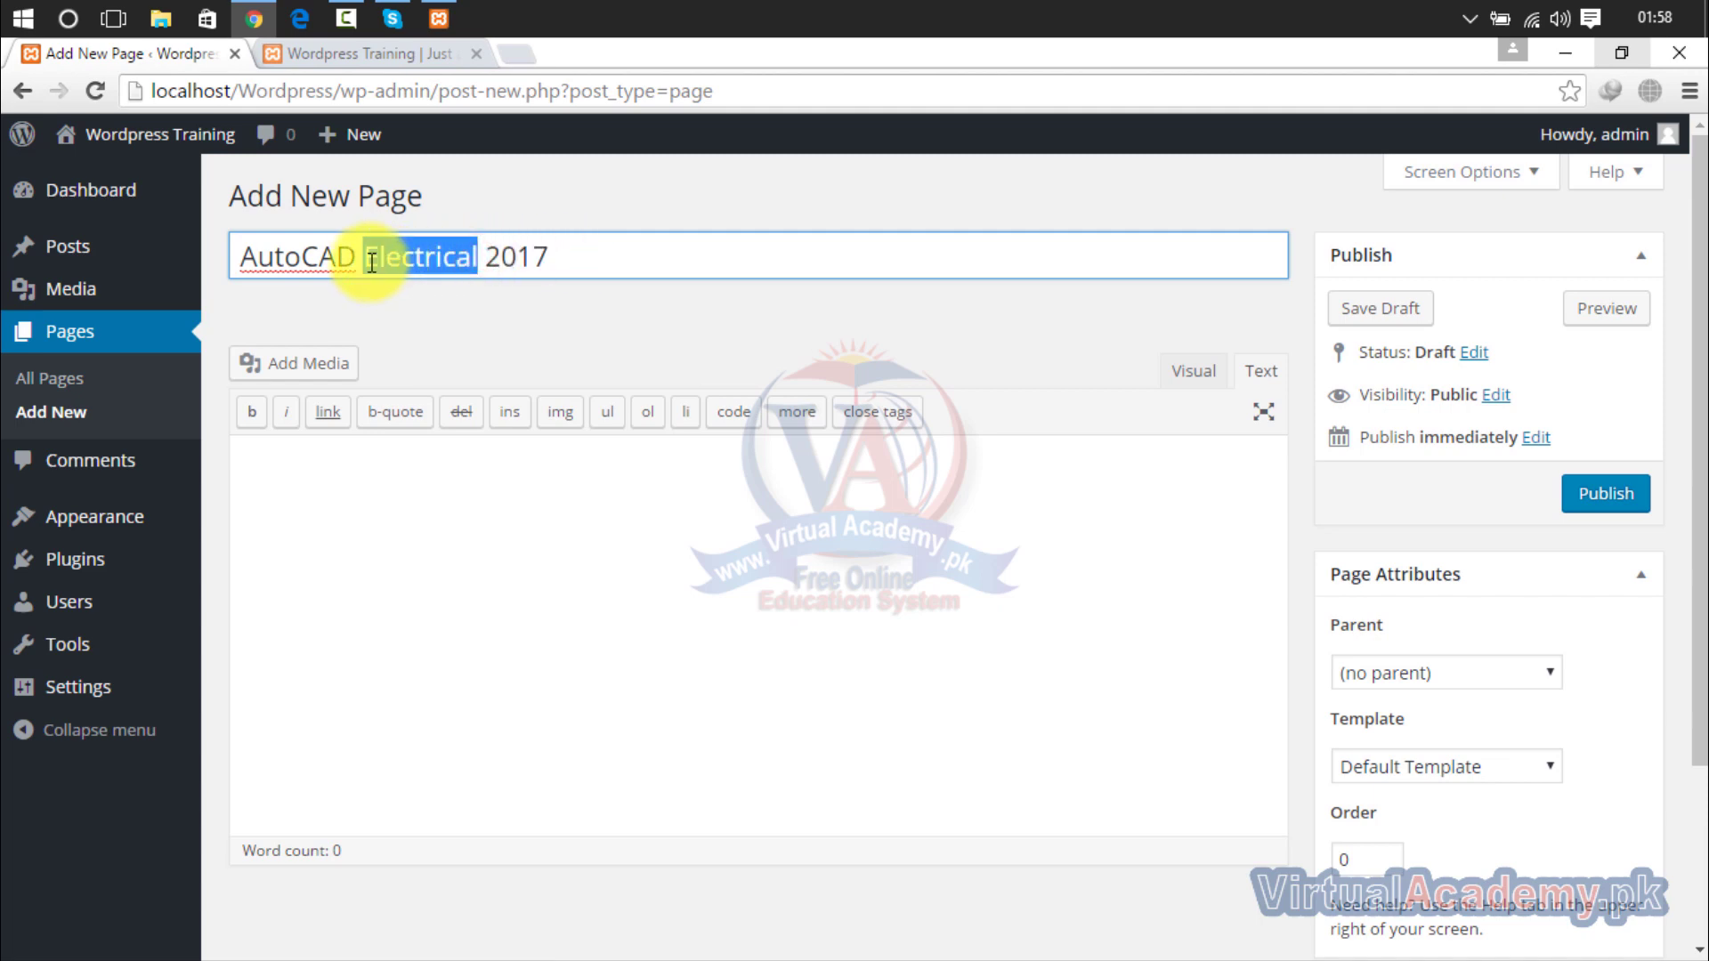
type("Mechanical")
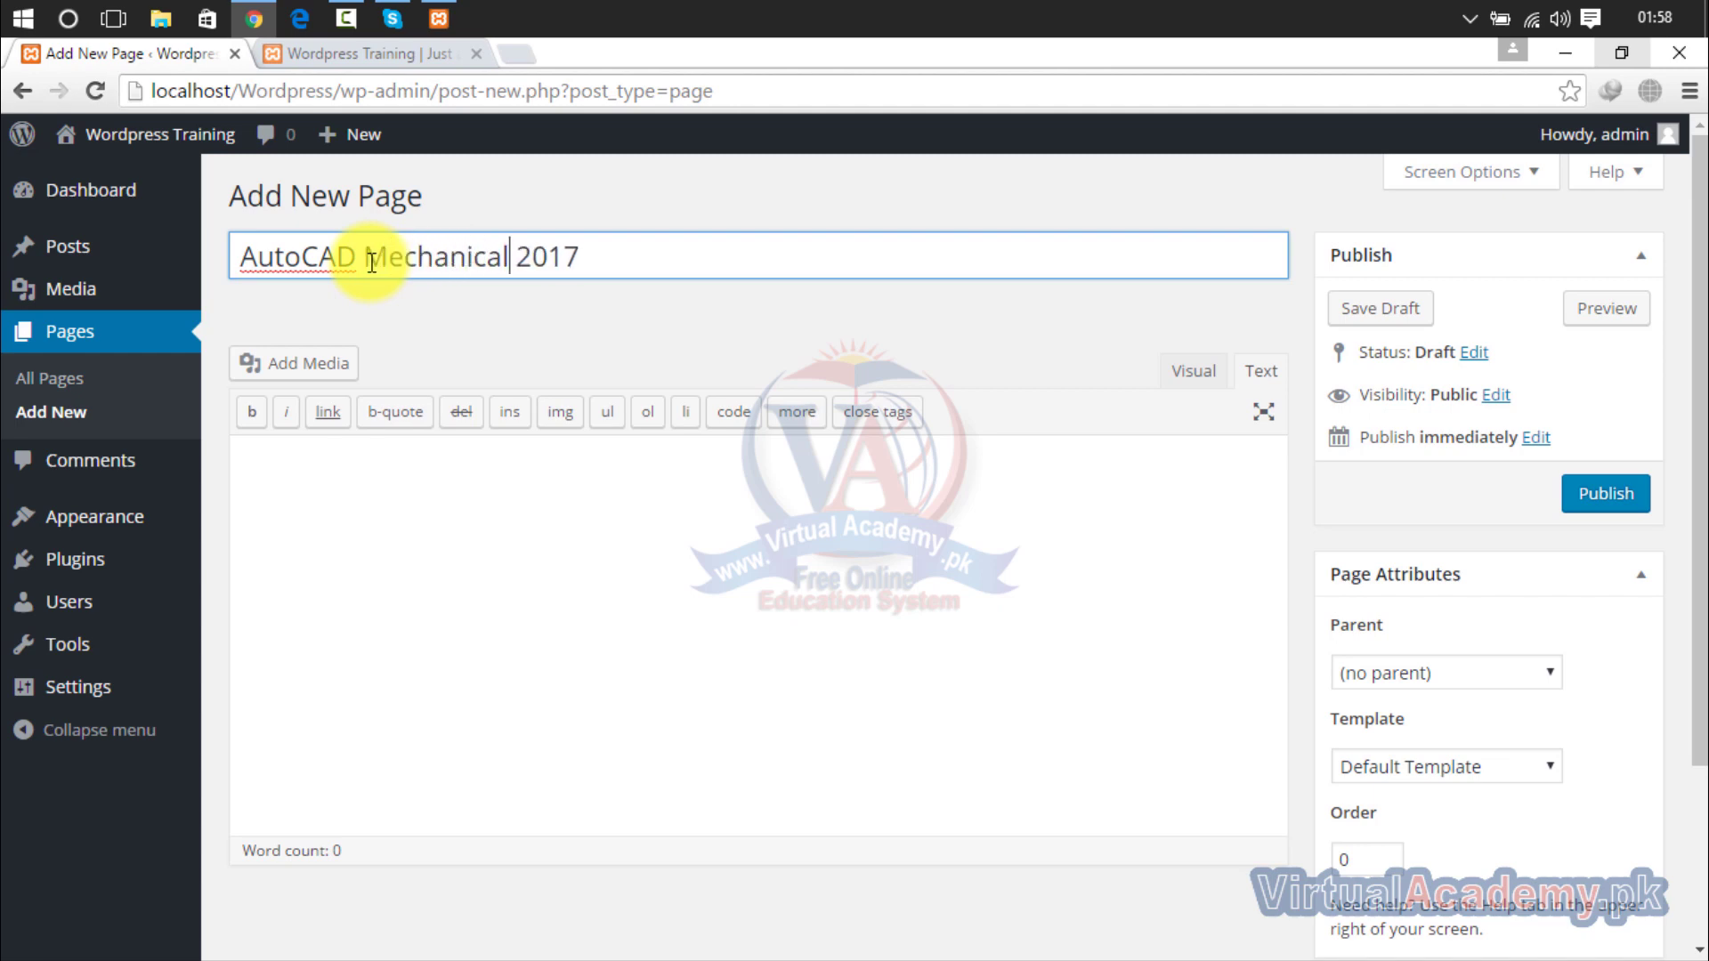
left_click(1577, 493)
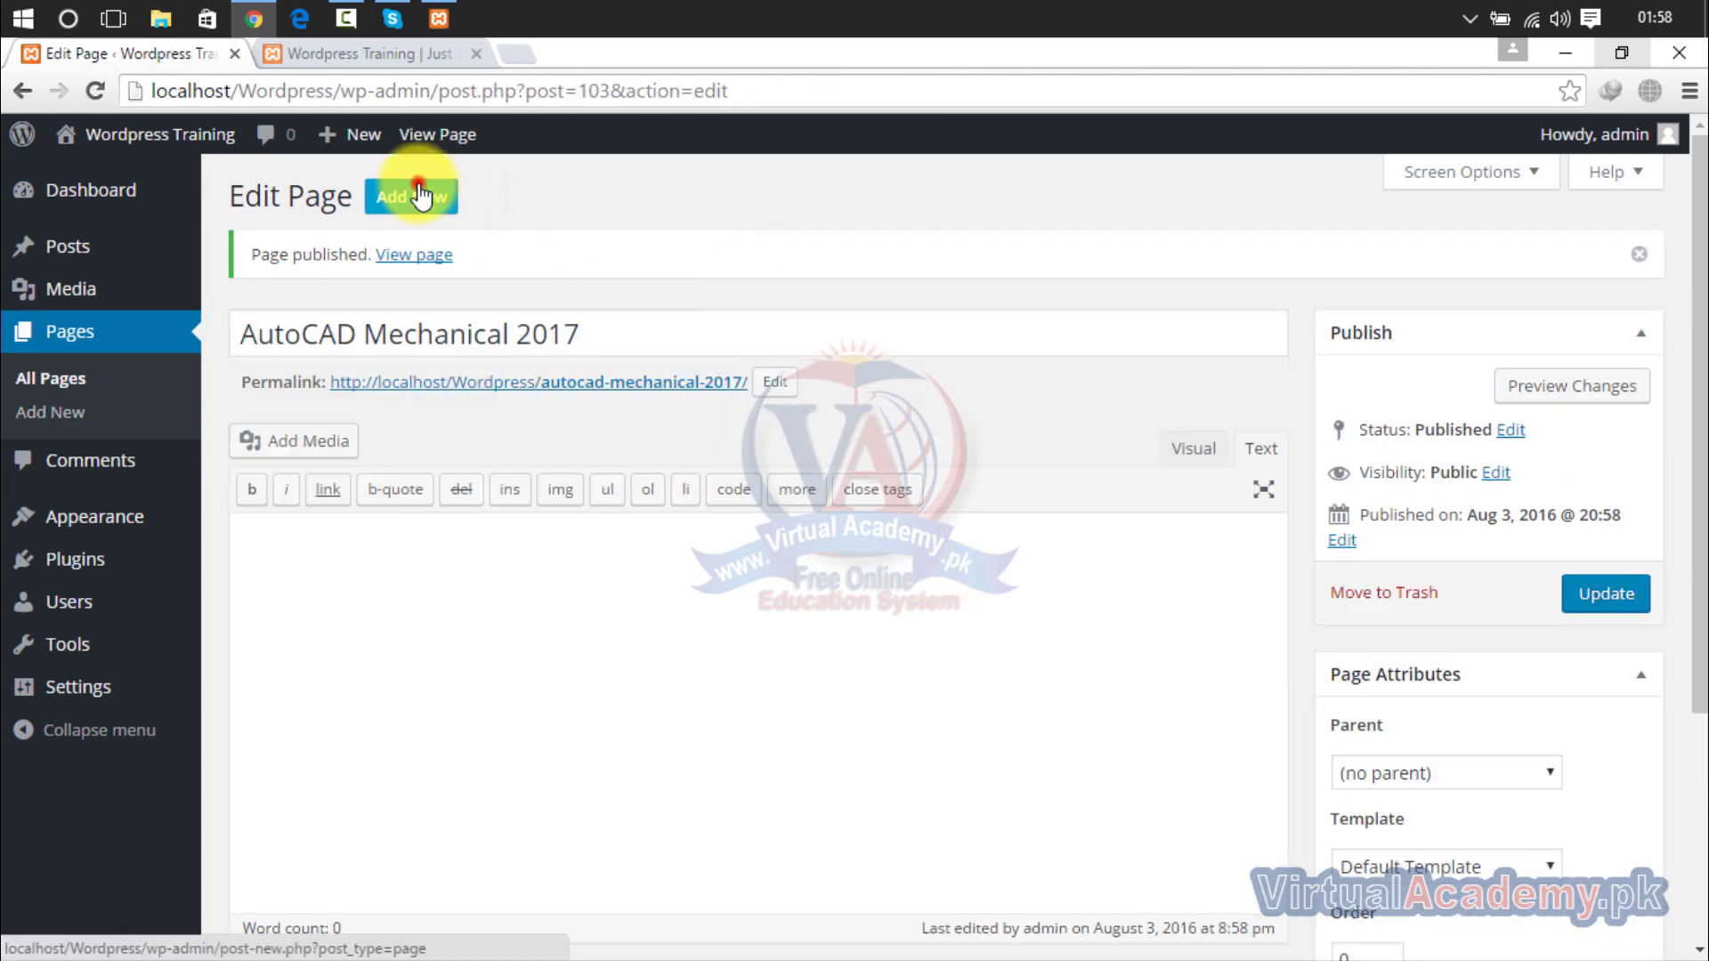
Create a new page from the copied title, change "Electrical" so it reads "AutoCAD Architecture 2017", and publish it.
left_click(414, 196)
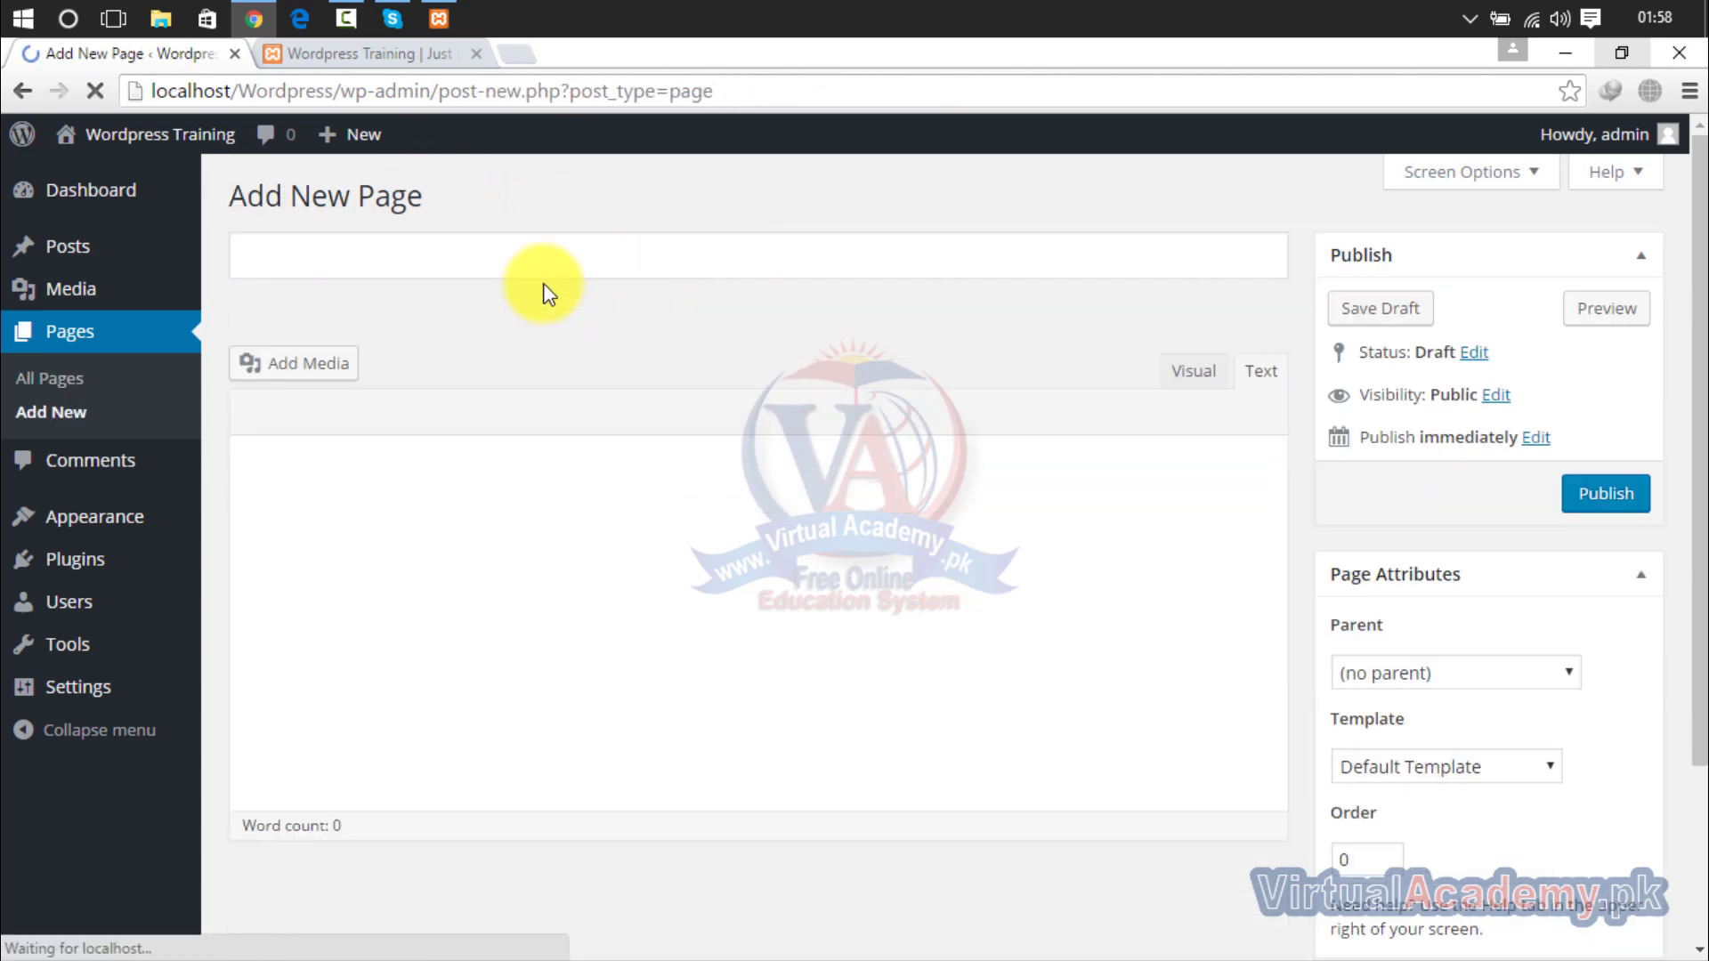
left_click(499, 244)
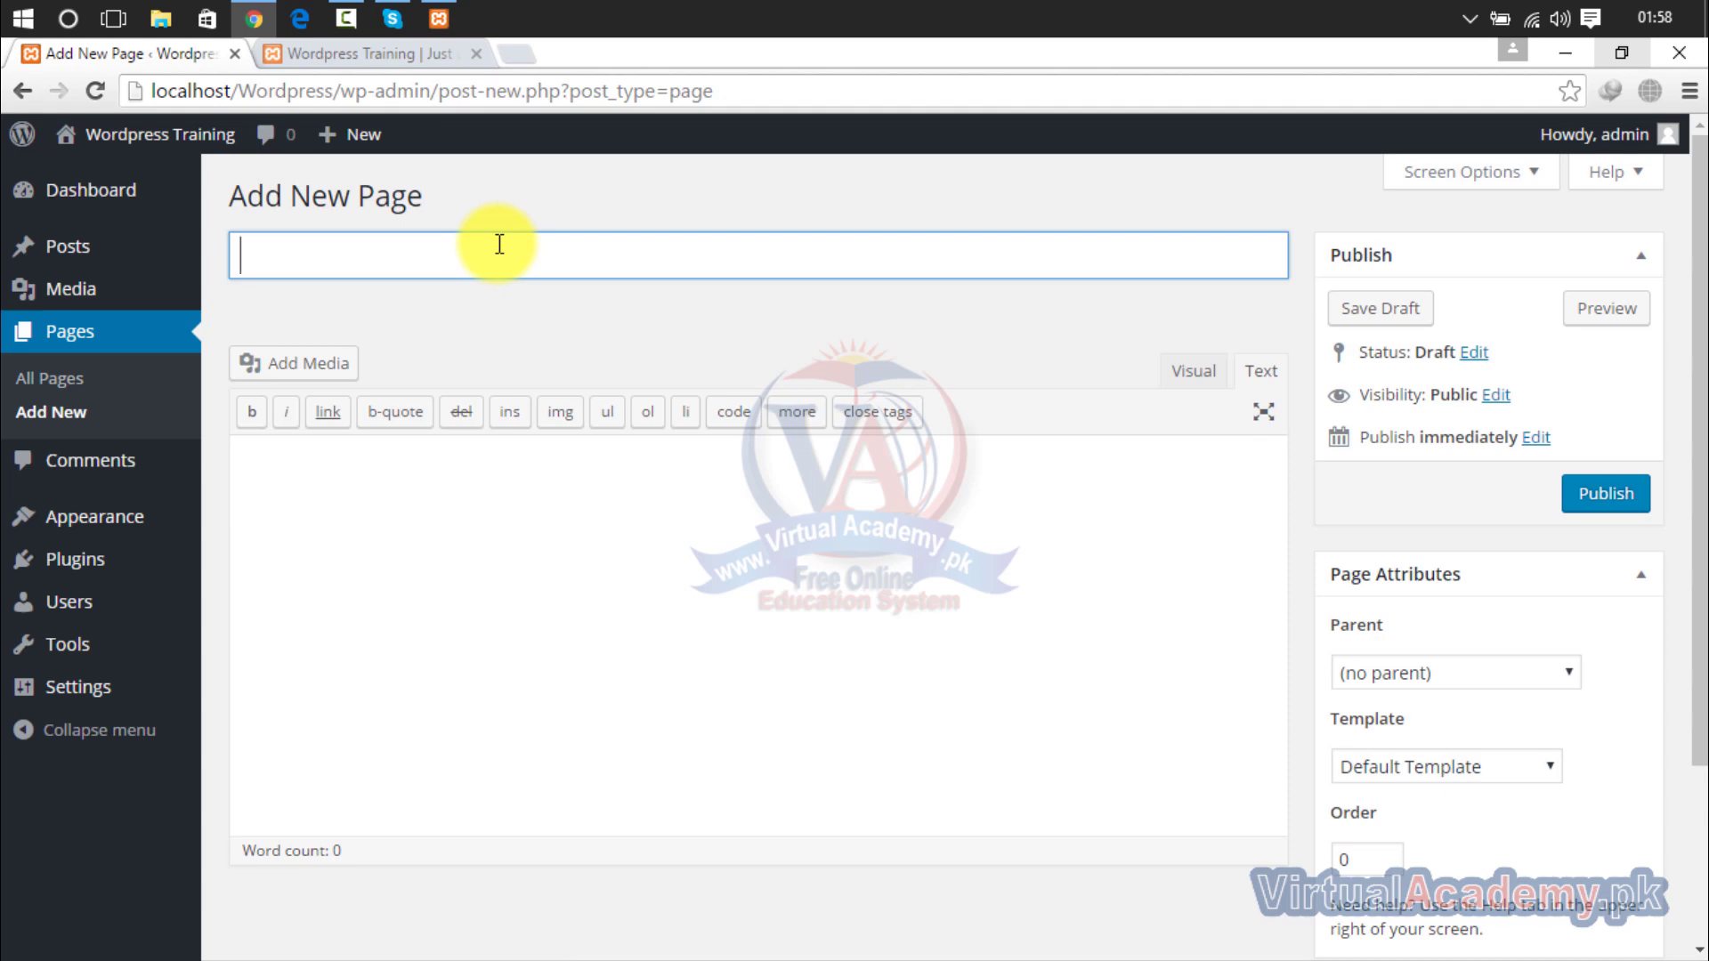
key("ctrl+v")
left_click_drag(472, 257, 365, 258)
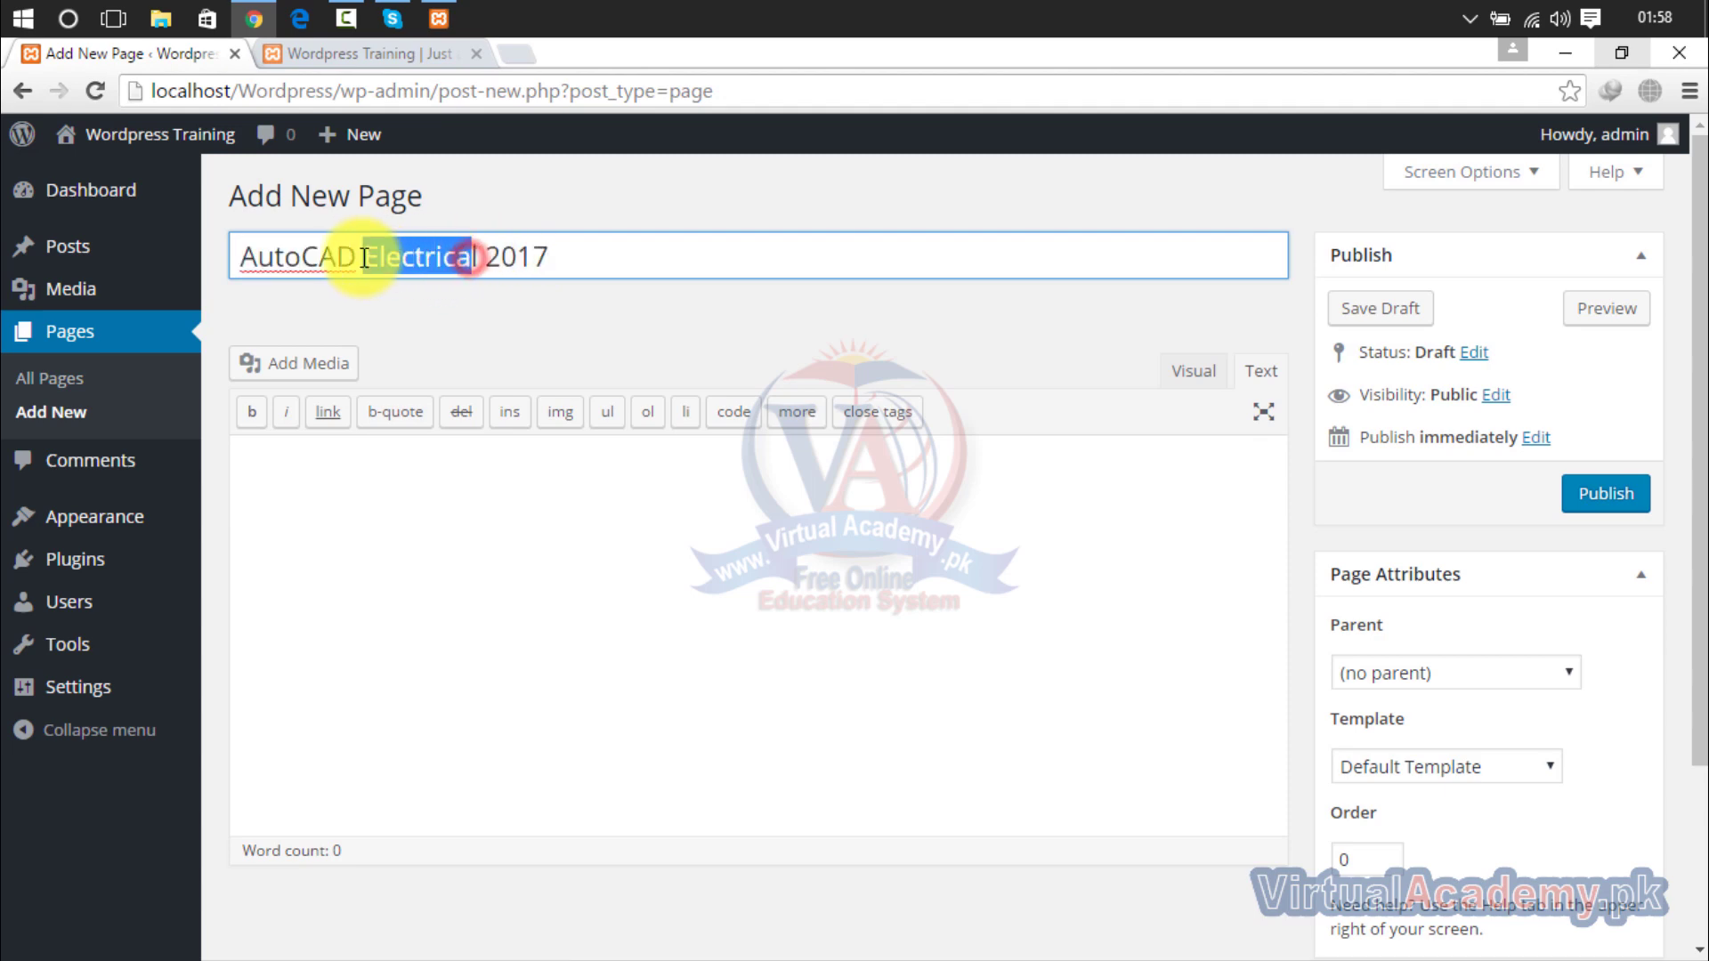
left_click(480, 258)
left_click_drag(480, 257, 363, 258)
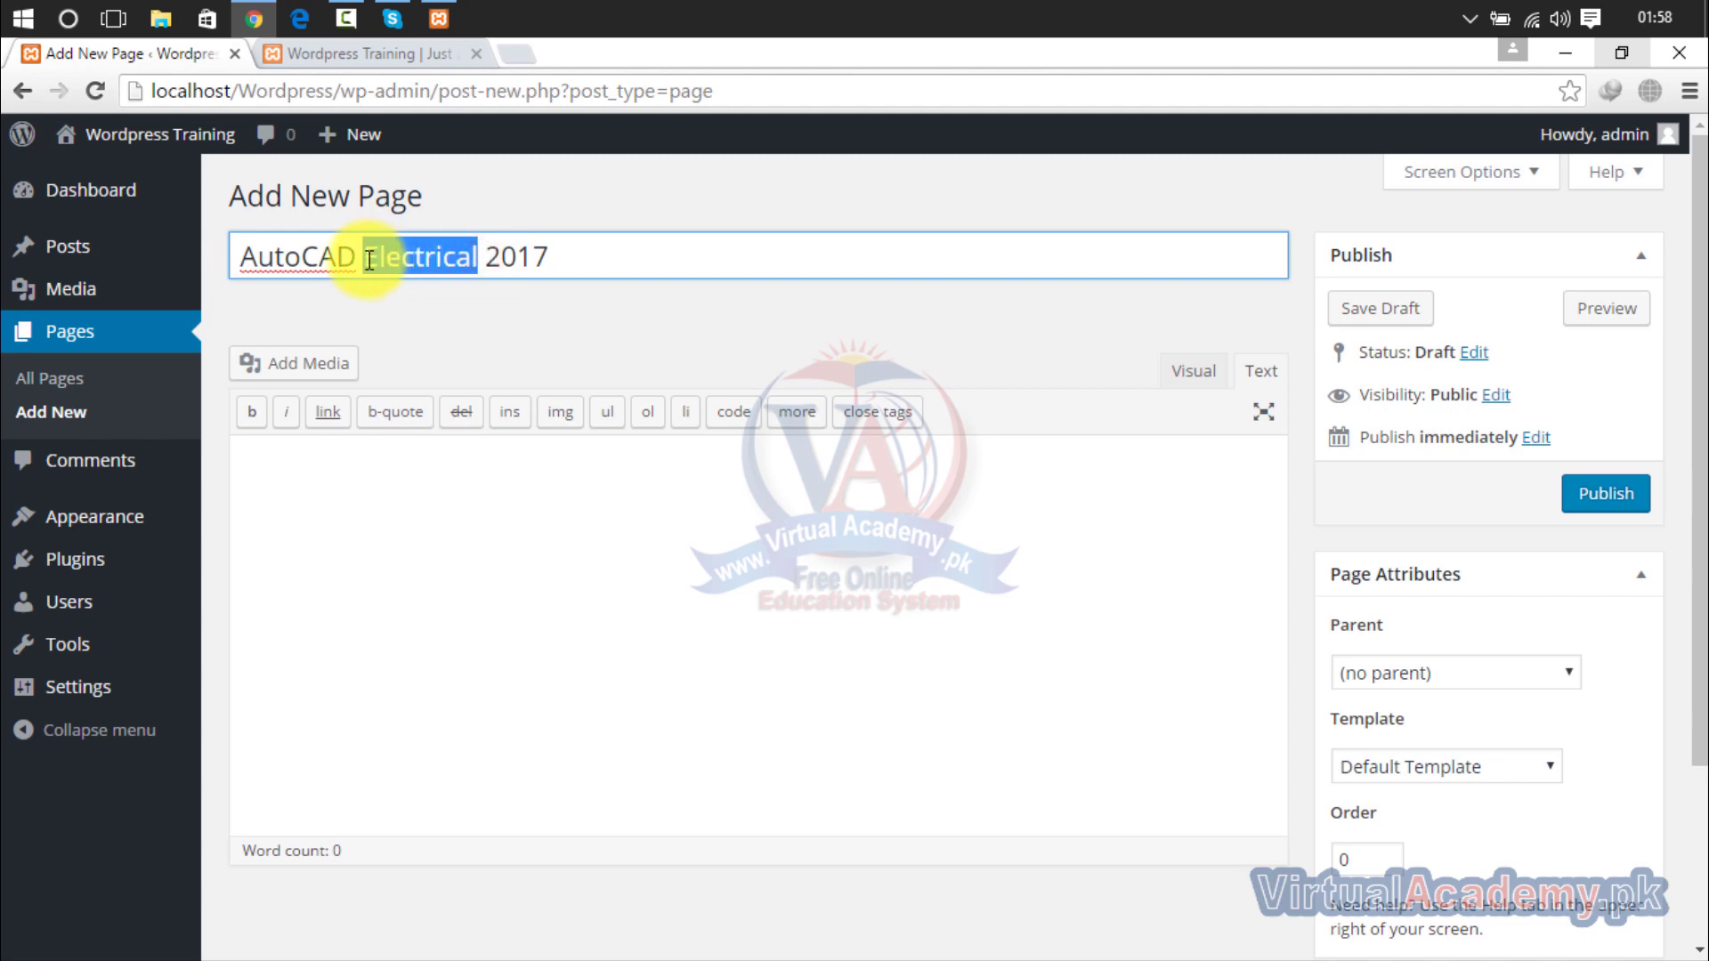
type("Archite")
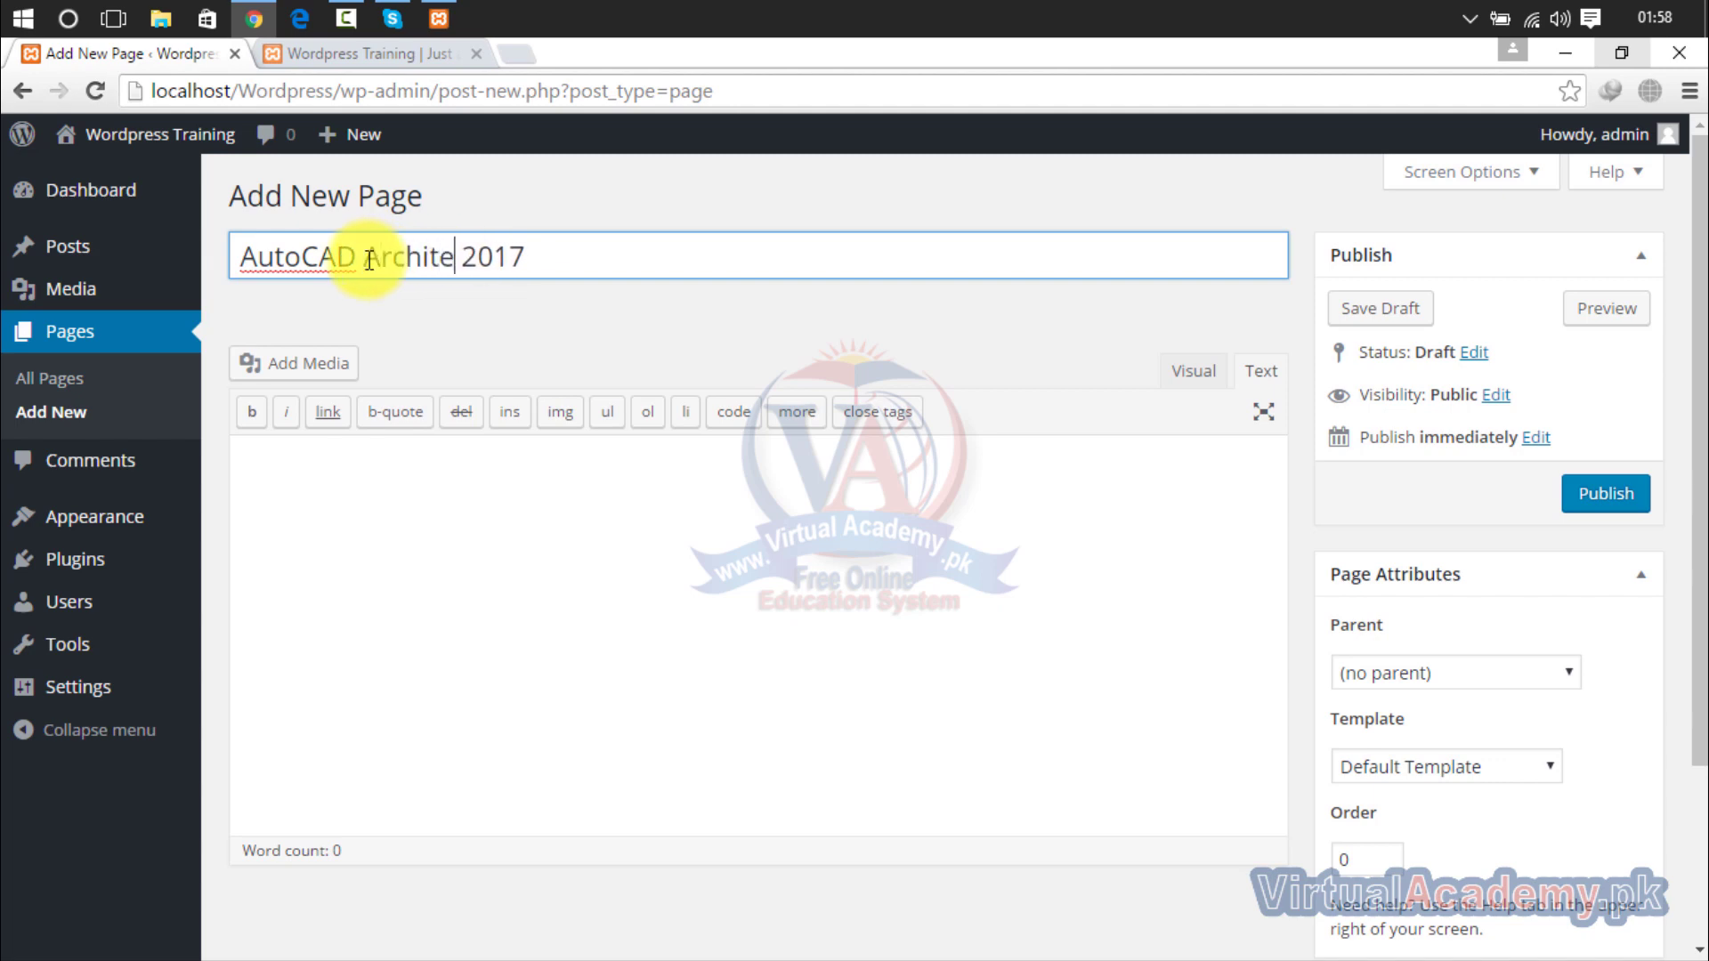
type("cture")
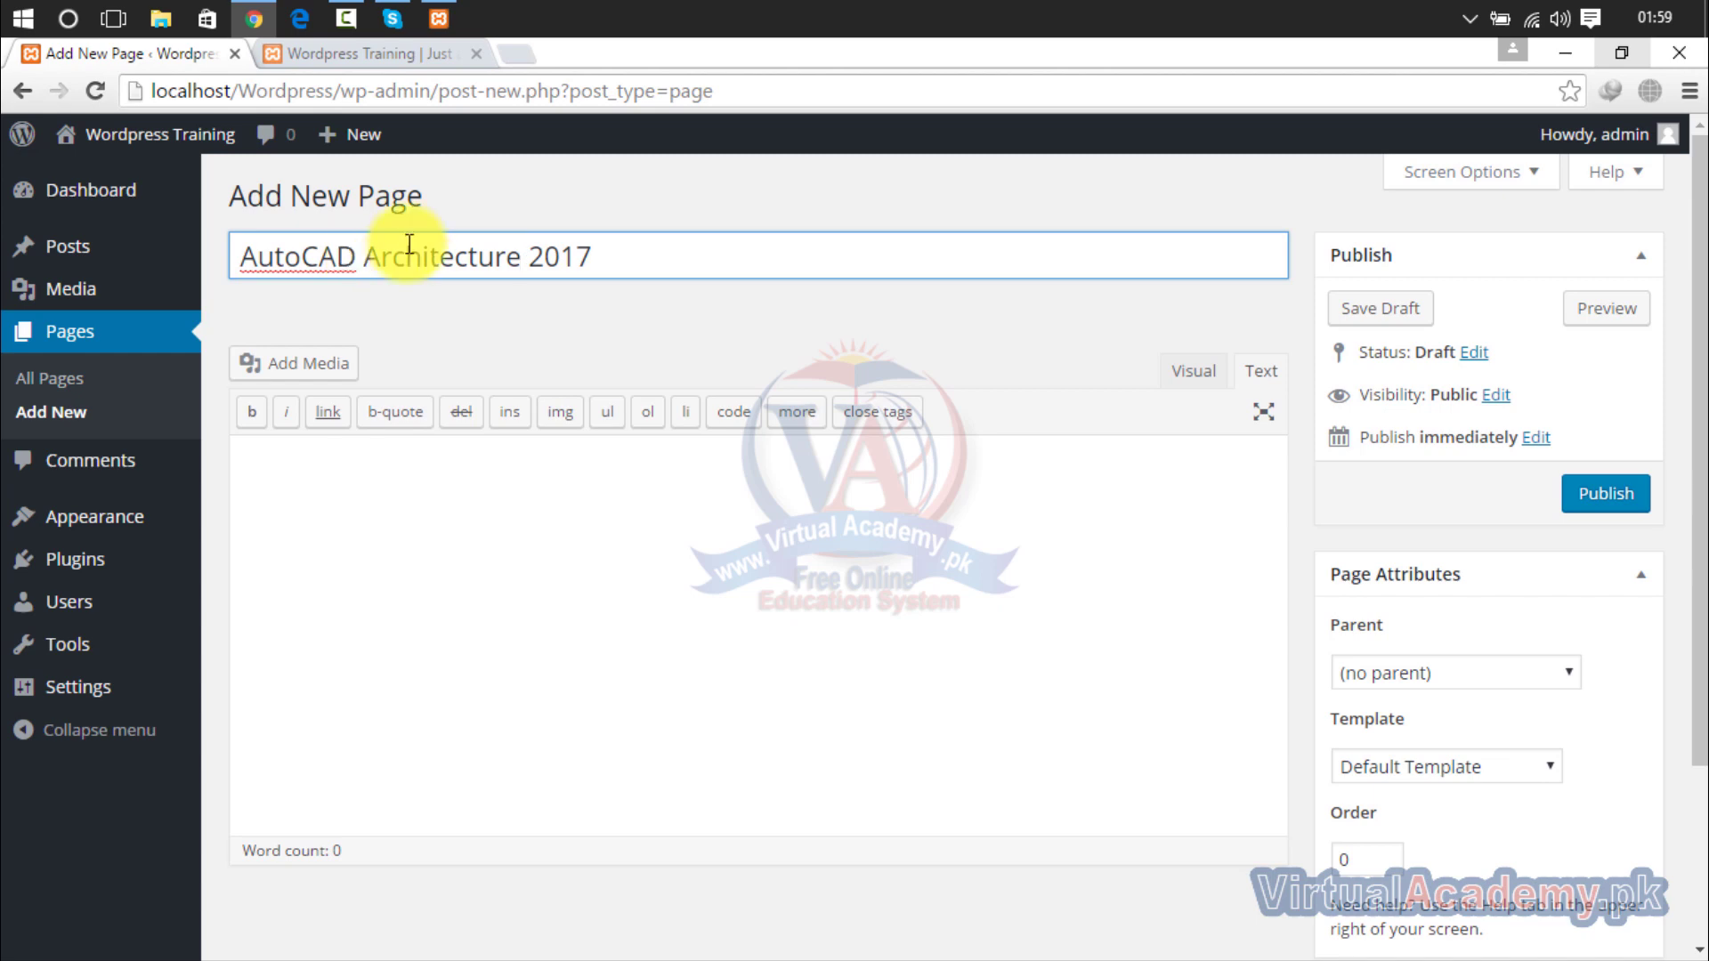
left_click(1591, 489)
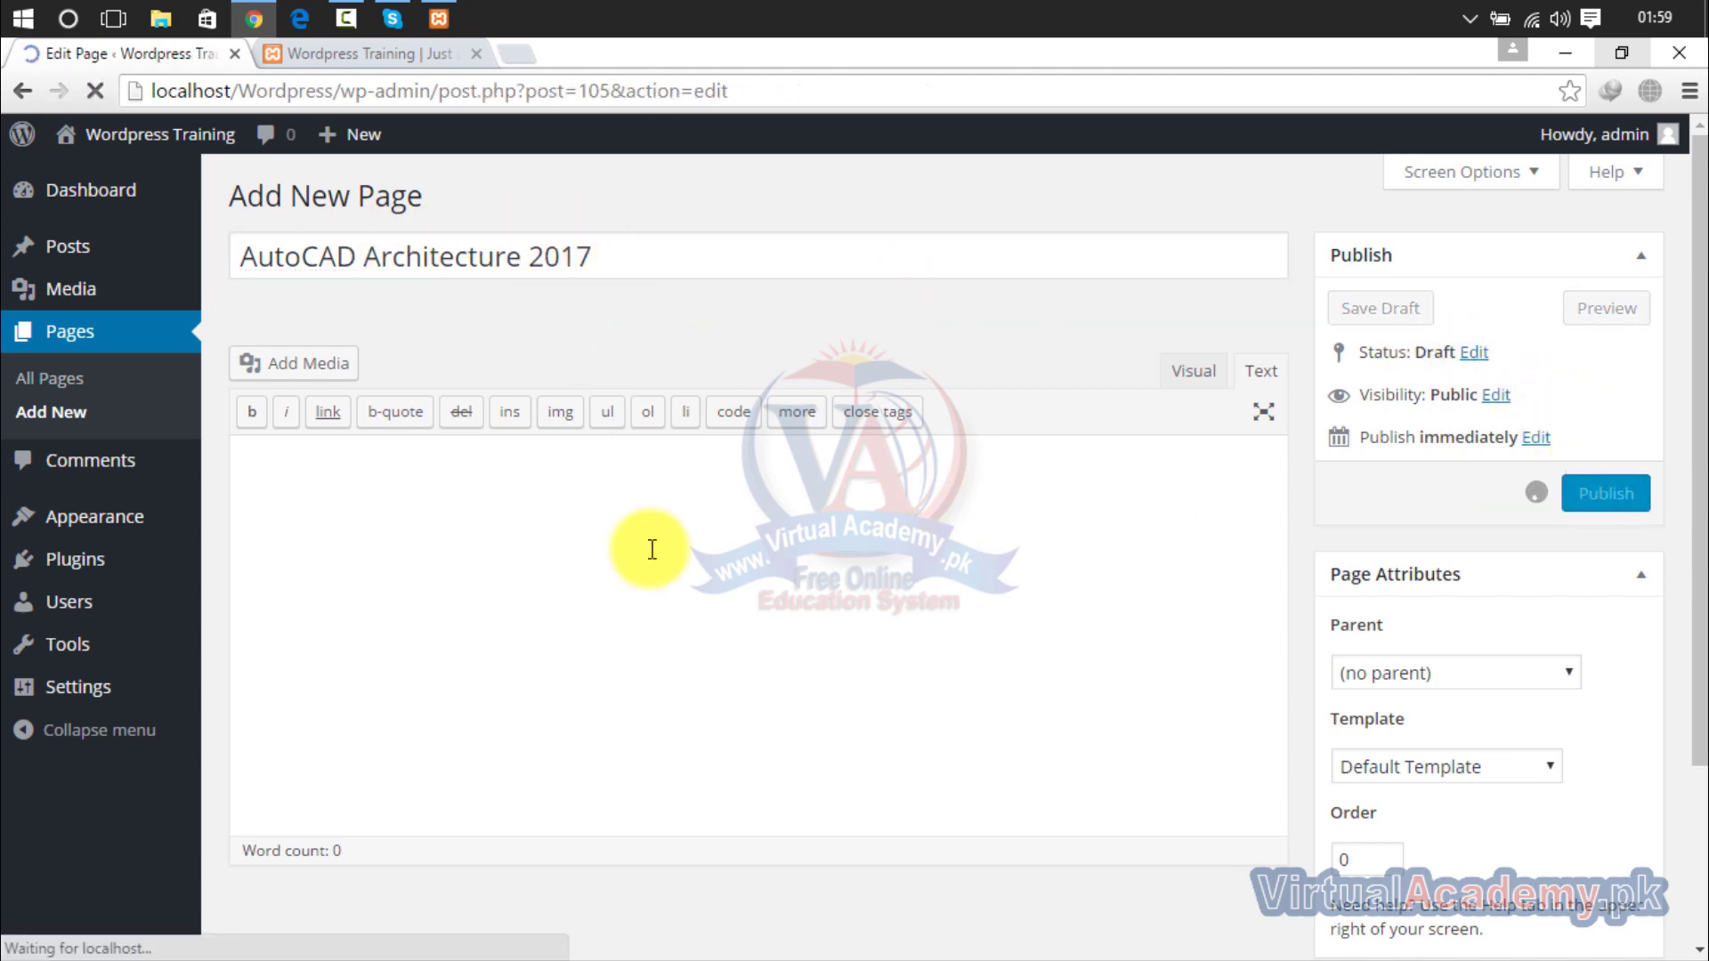
Create a new page titled "Graphic designing" and publish it.
left_click(425, 198)
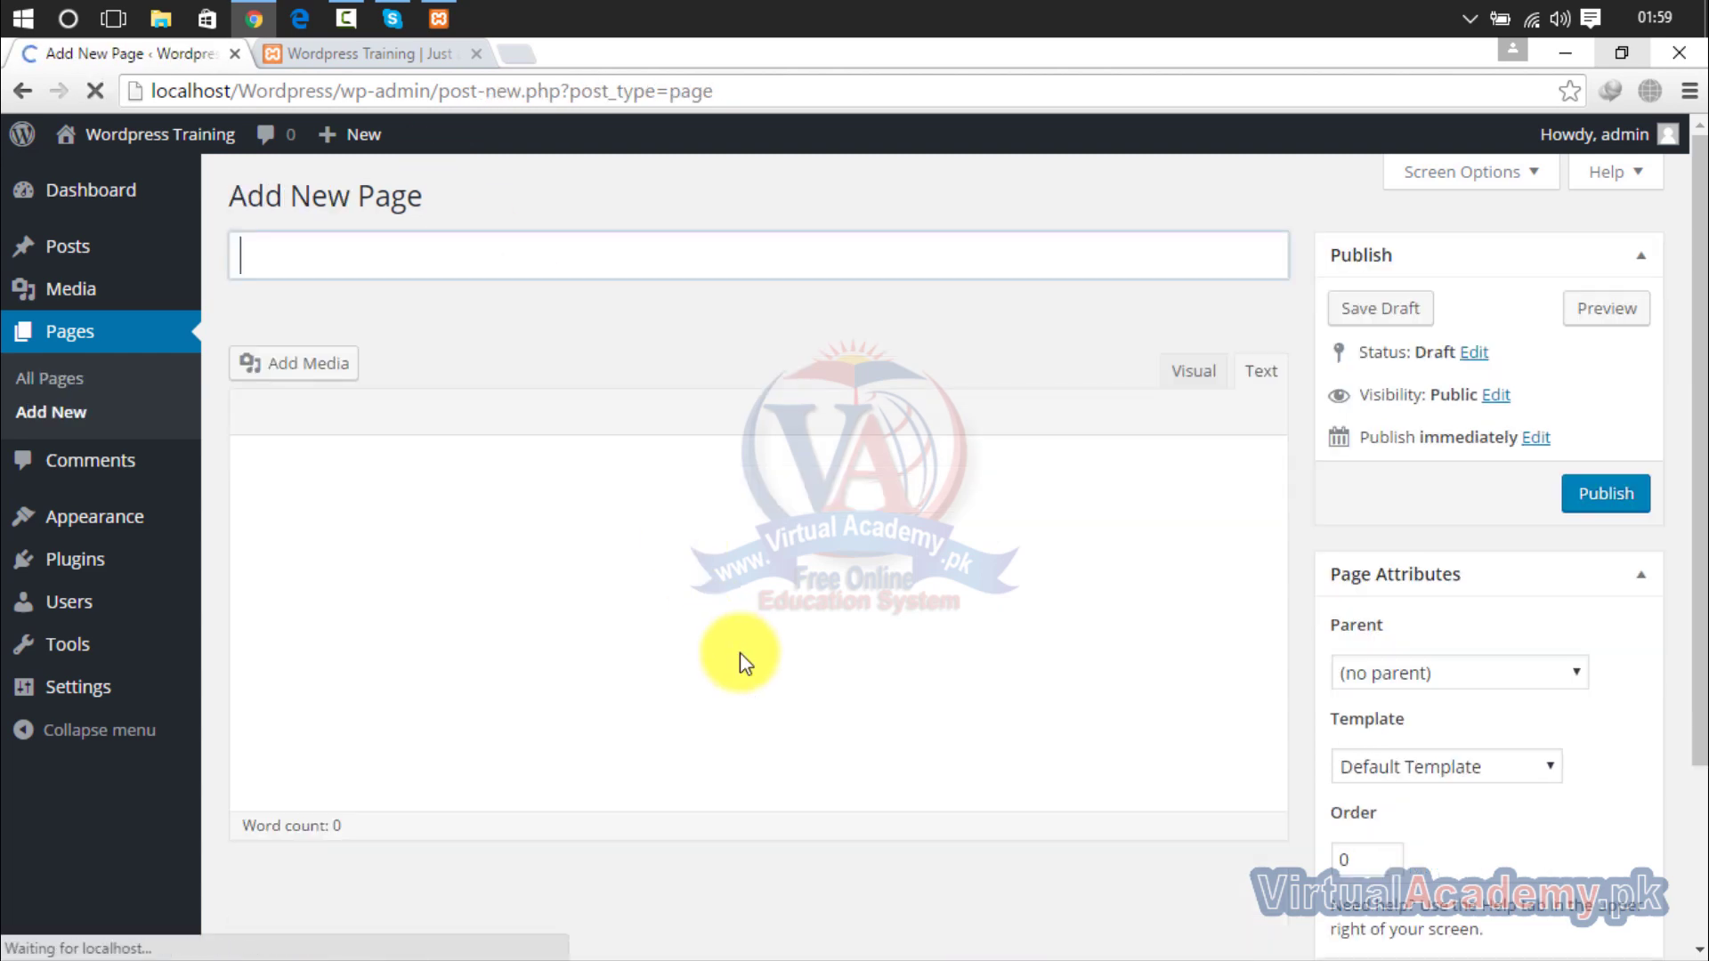
left_click(602, 270)
type("Graphic")
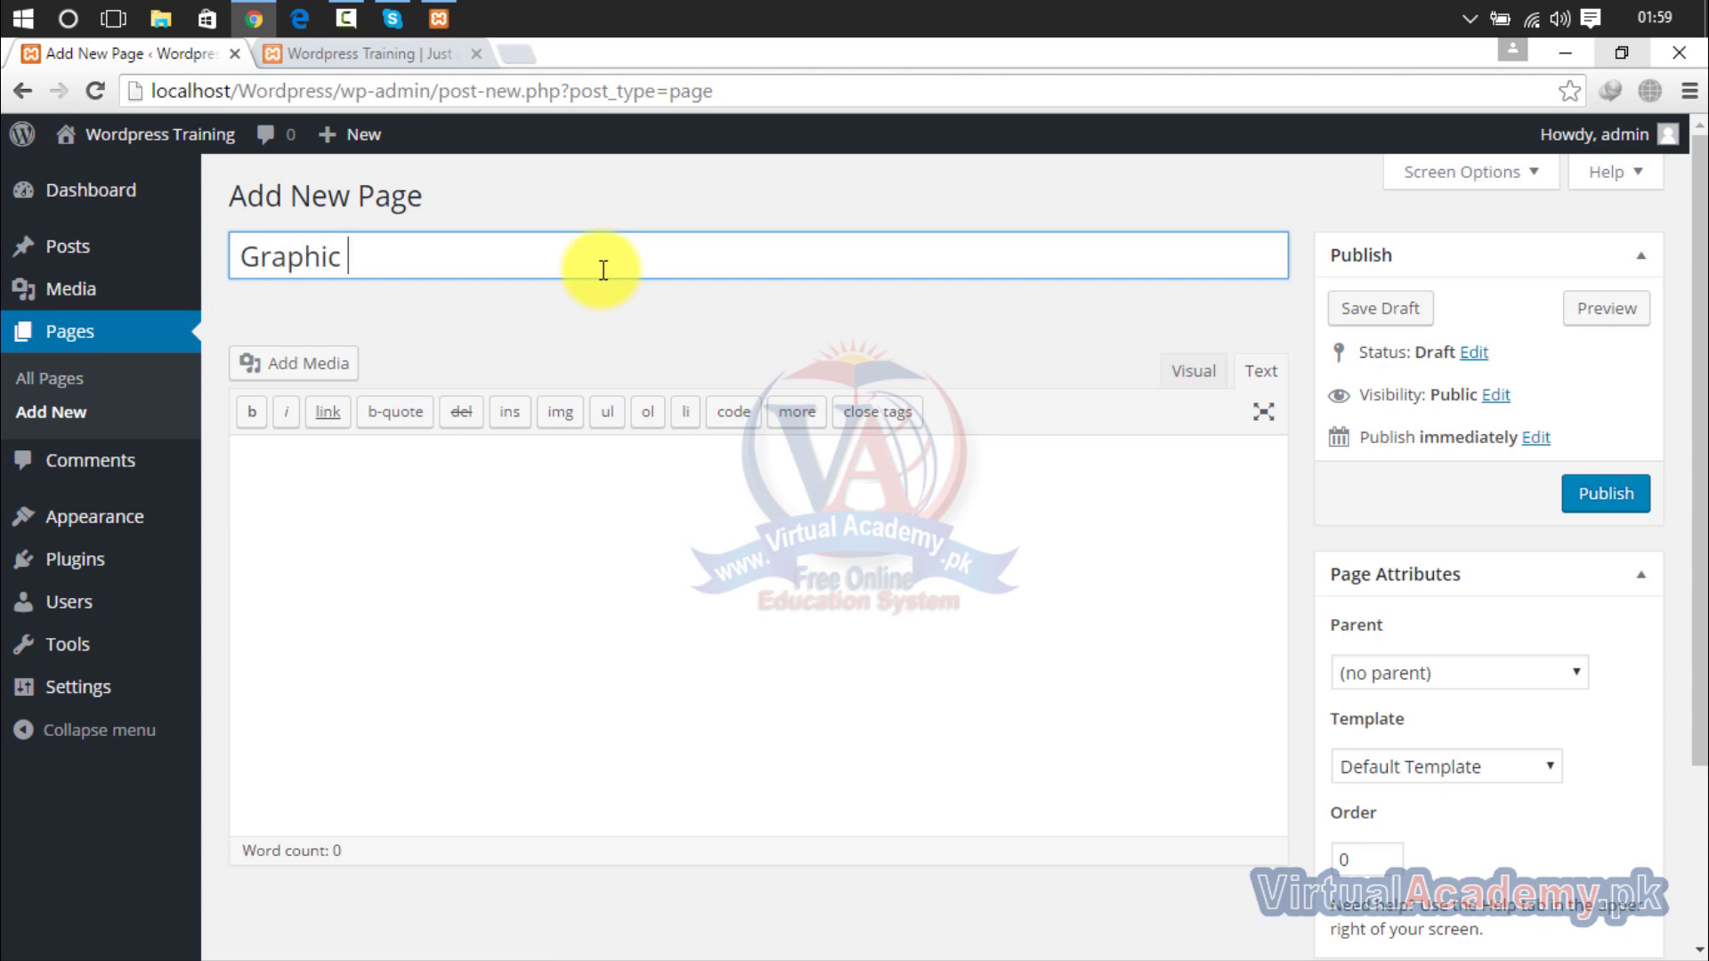
type(" designing")
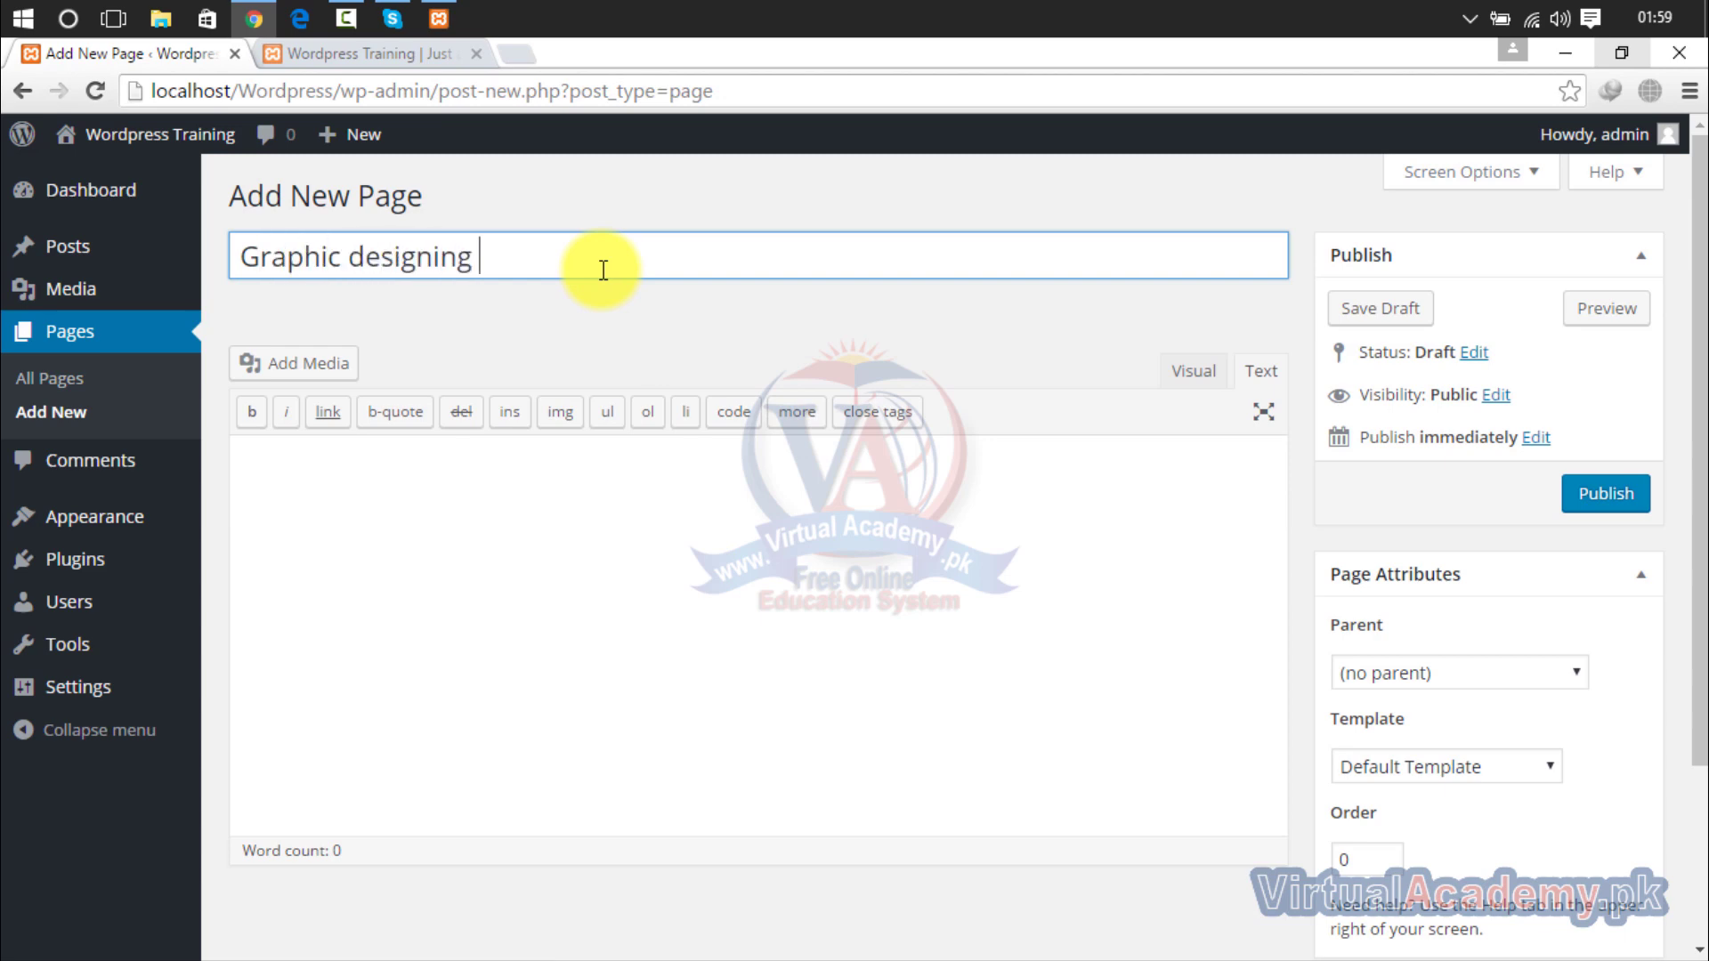
left_click(1578, 508)
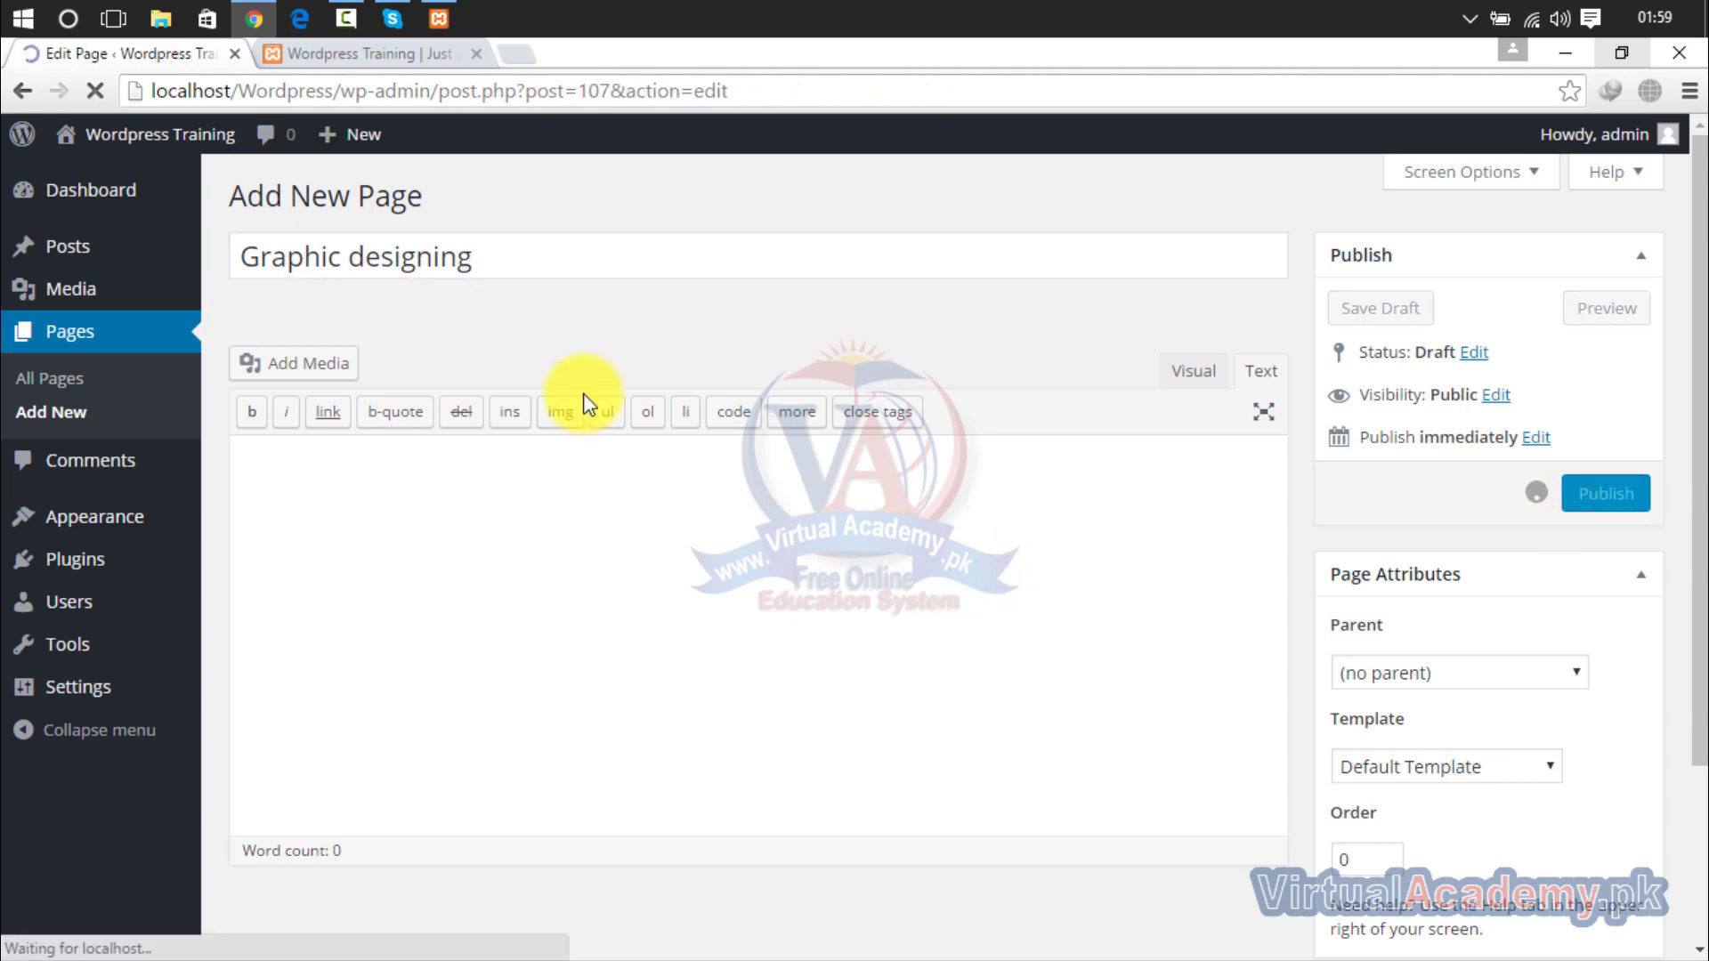
Create a new page titled "Photoshop" and publish it.
left_click(429, 197)
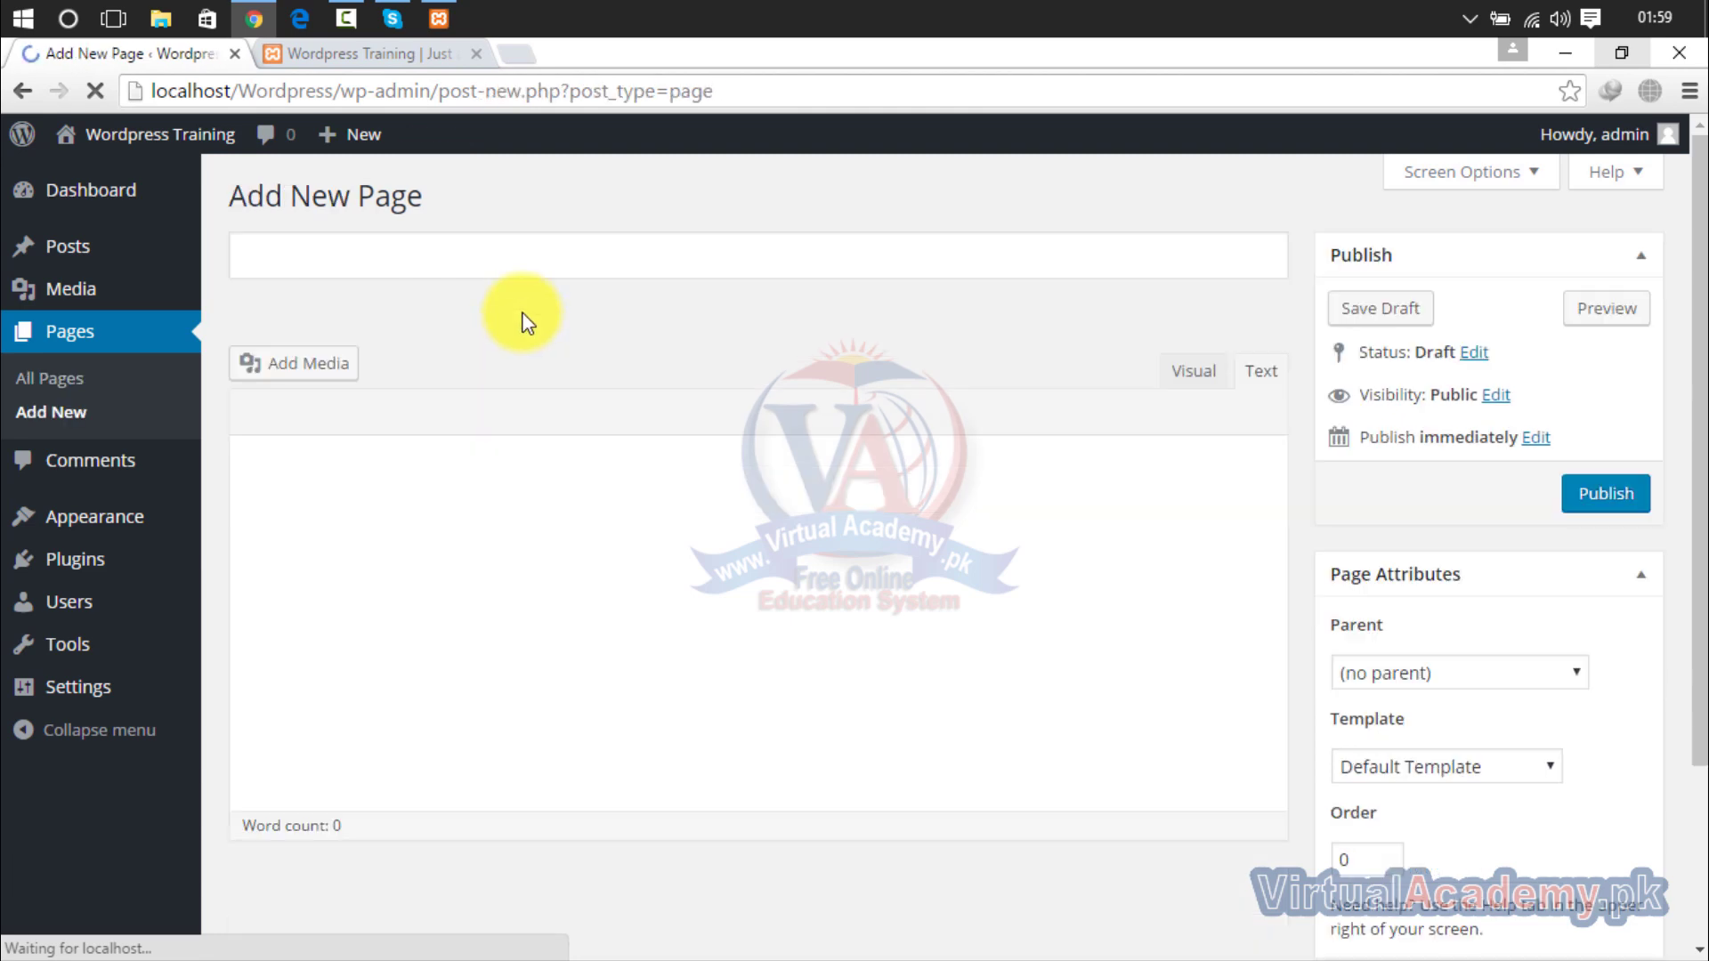
left_click(508, 267)
type("Phoso")
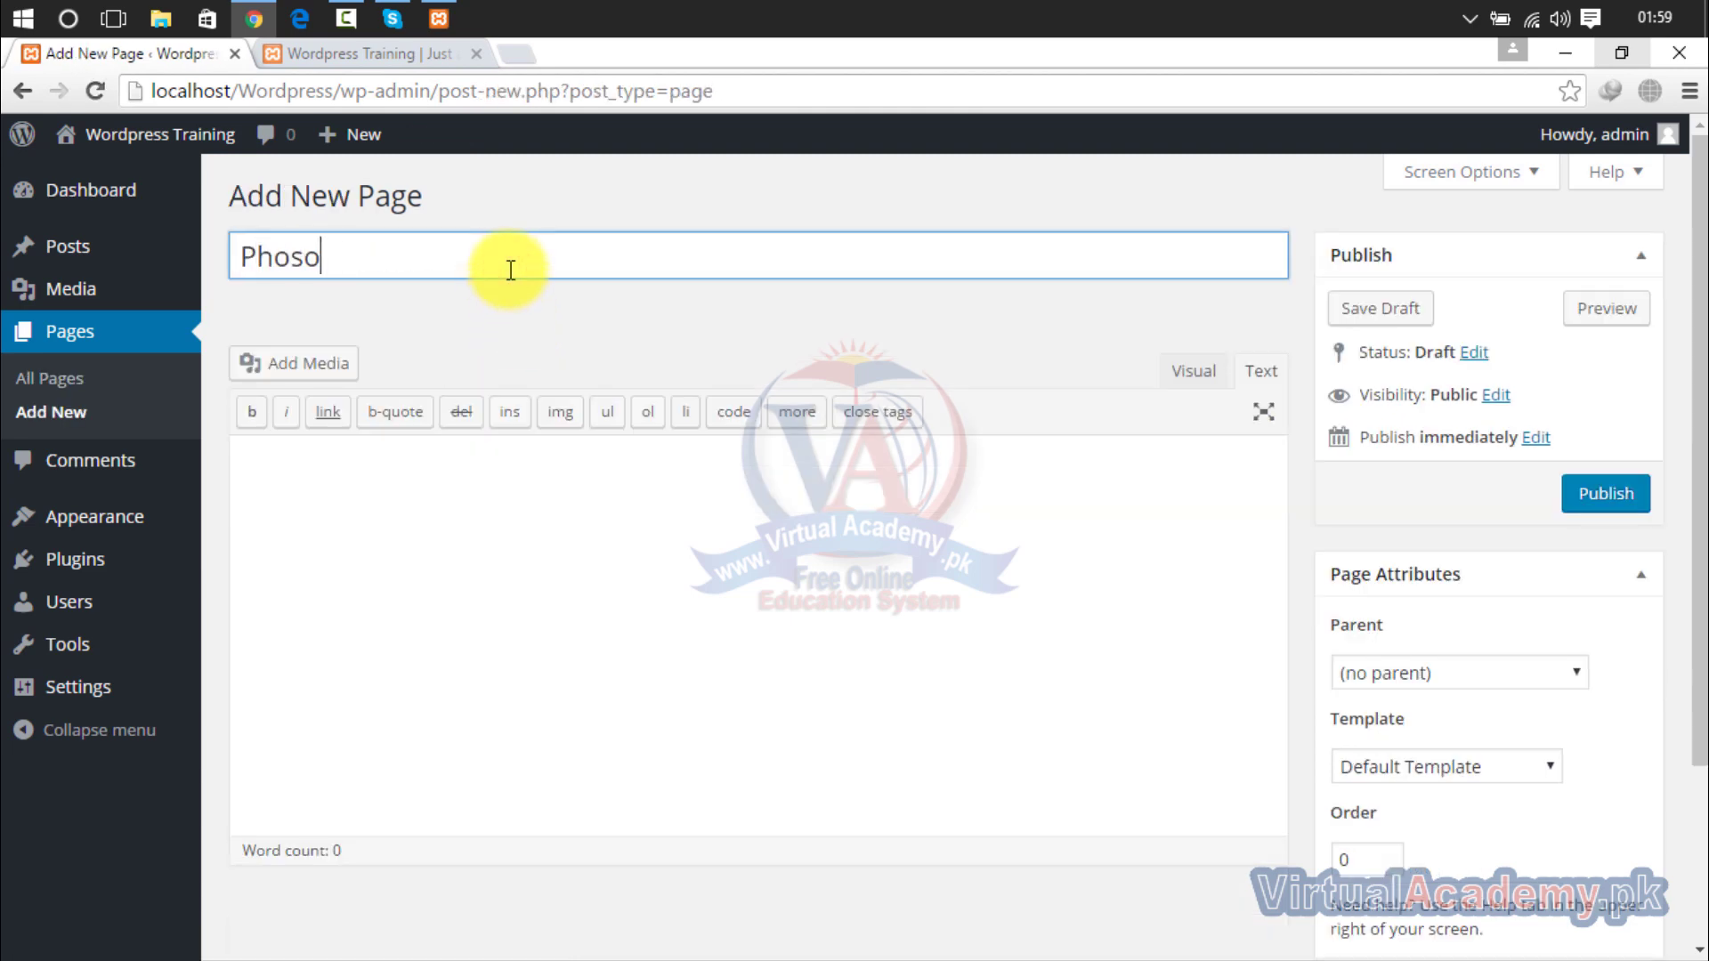
key("BackSpace")
key("BackSpace")
type("tosho")
left_click(1606, 492)
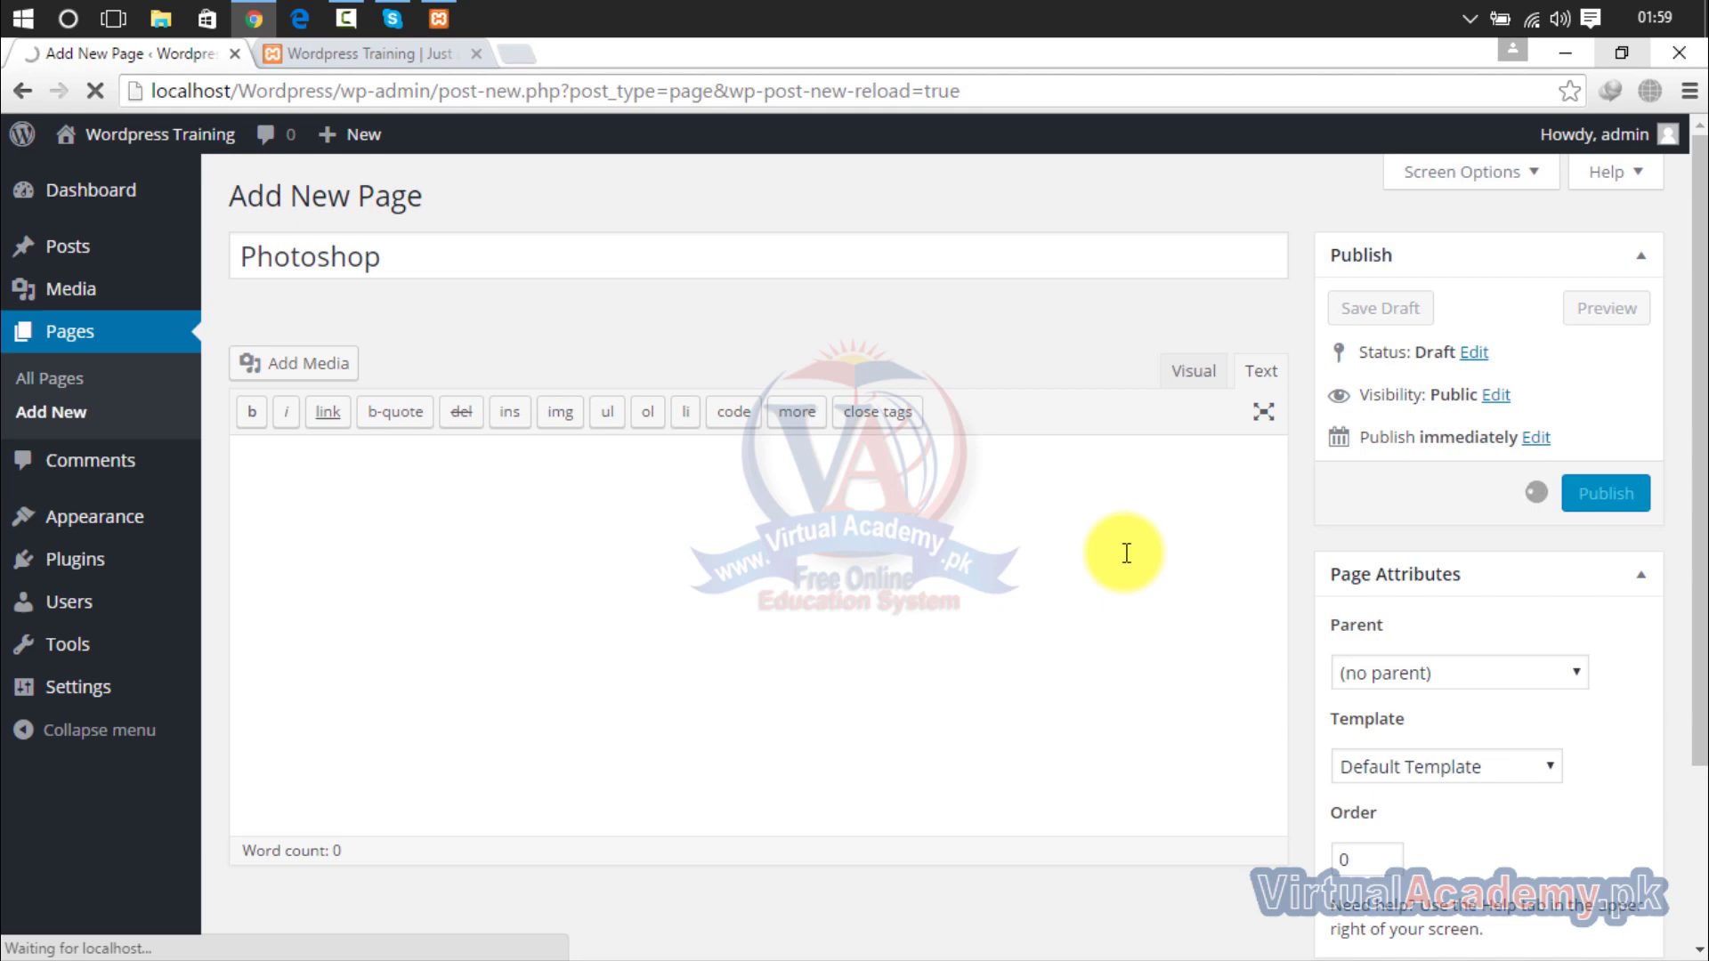
Create a new page titled "Coral Draw" and publish it.
left_click(427, 199)
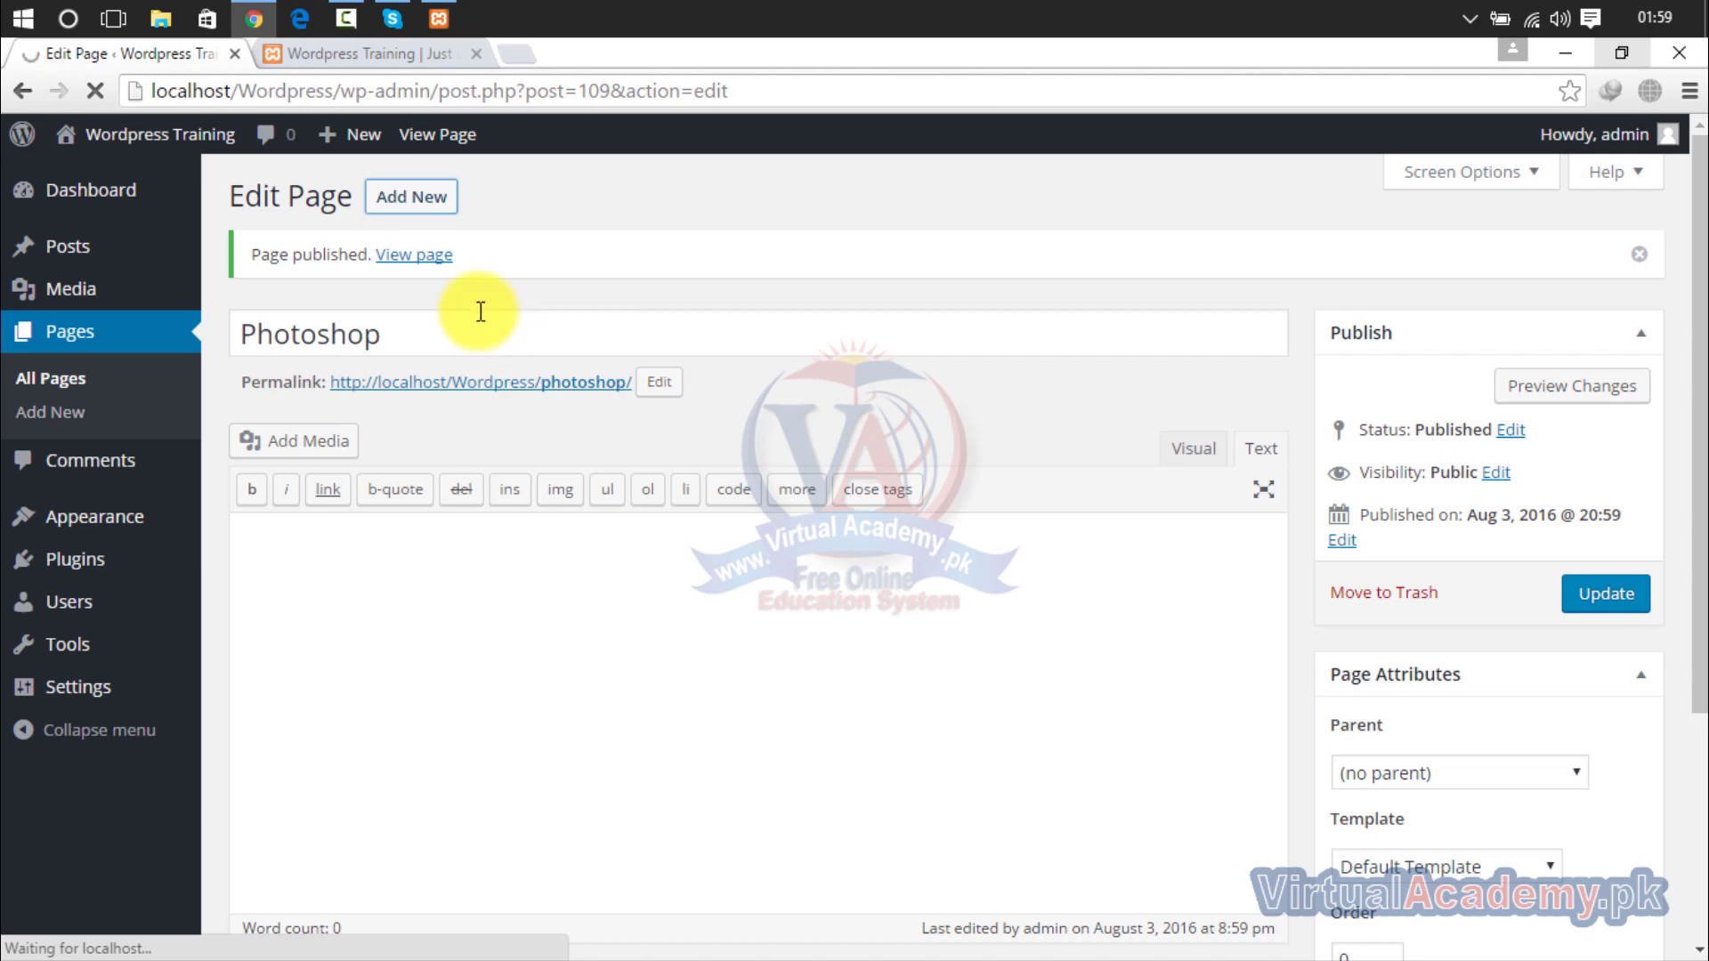
left_click(420, 201)
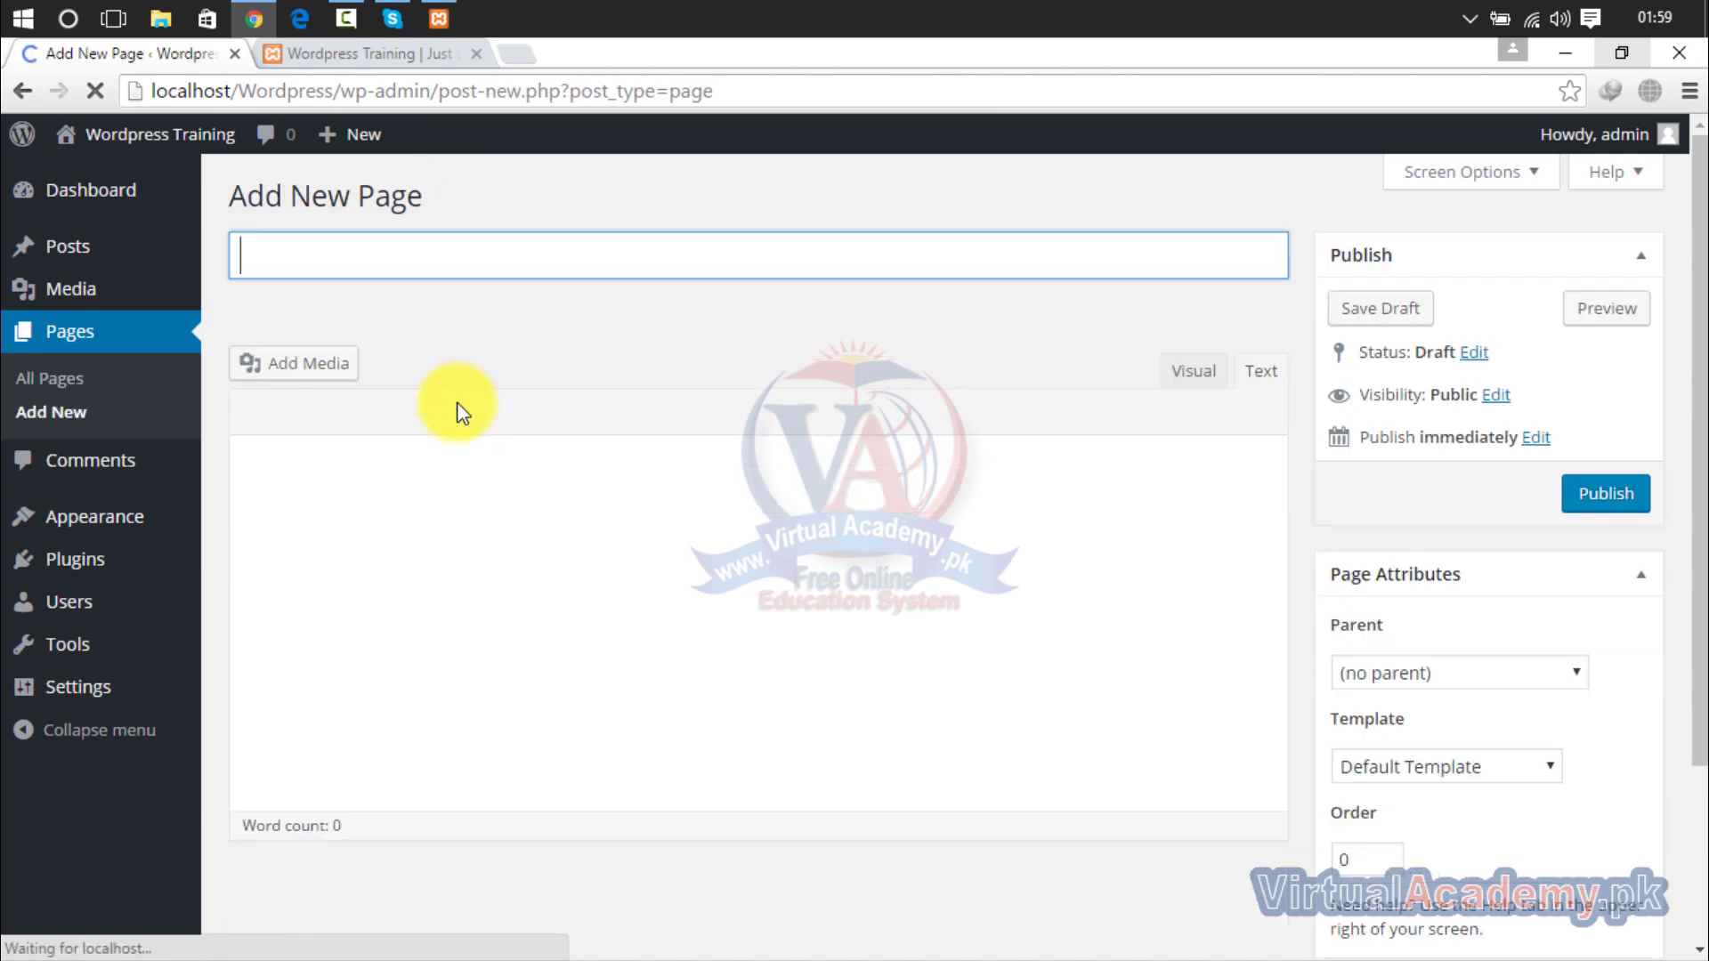
left_click(431, 261)
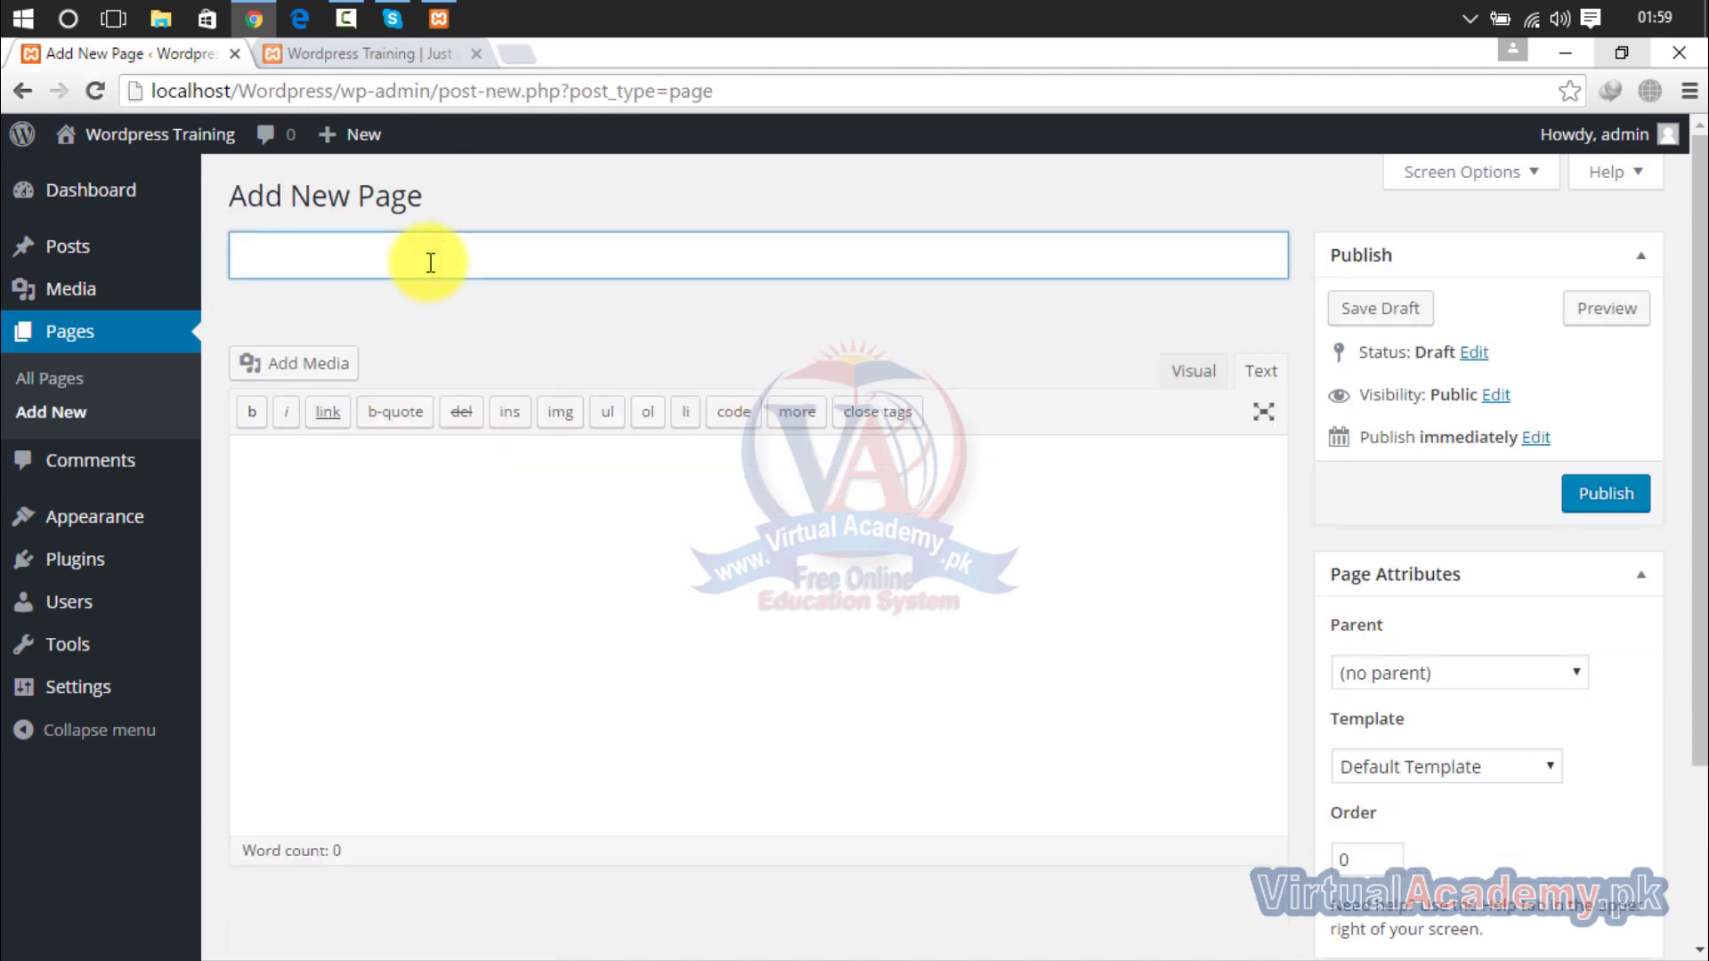
type("Coral Draw")
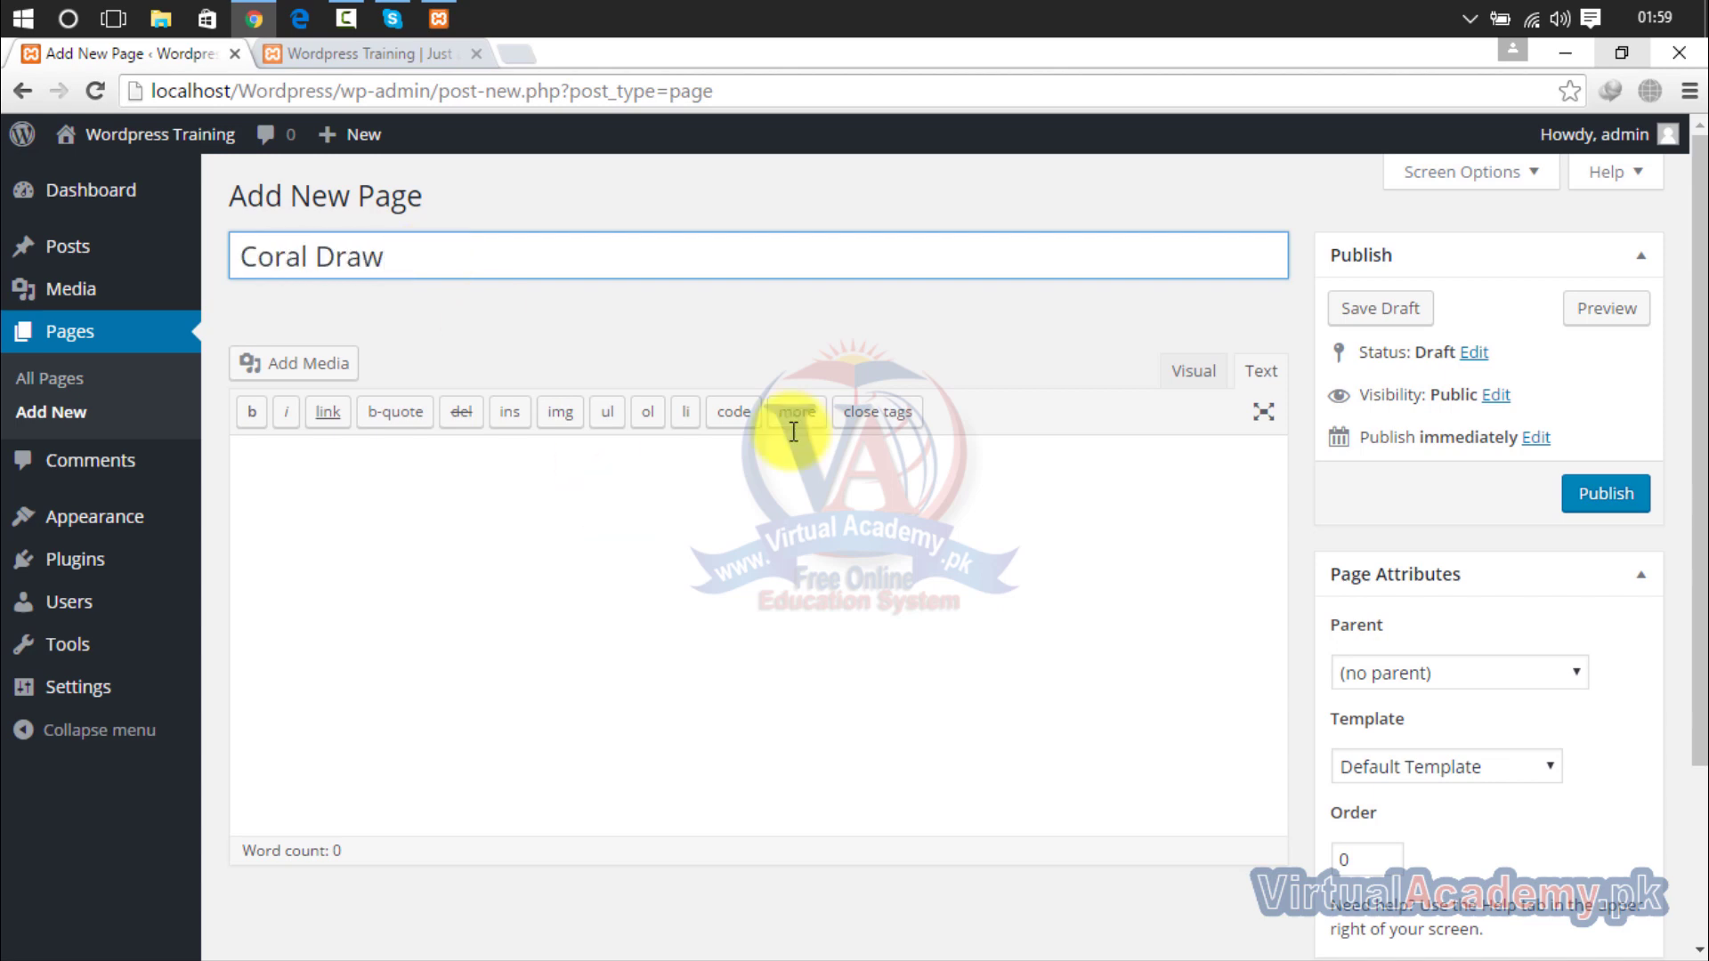
left_click(1588, 492)
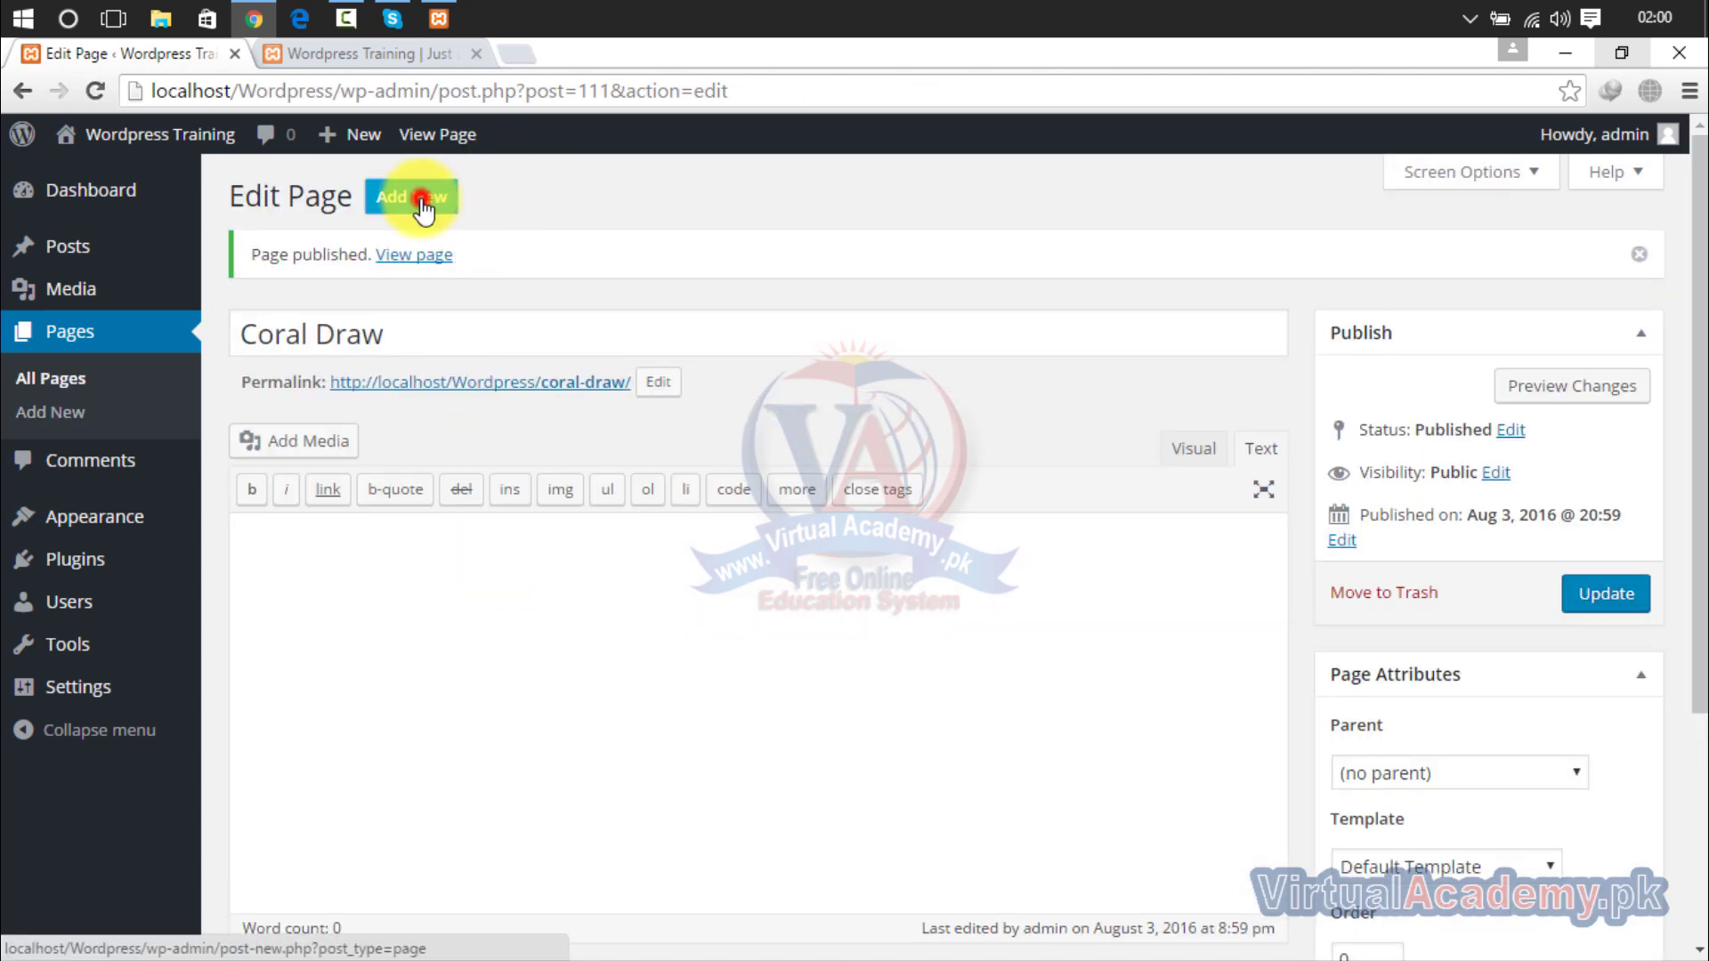
Create a new page titled "Microsoft Office" and publish it.
left_click(434, 196)
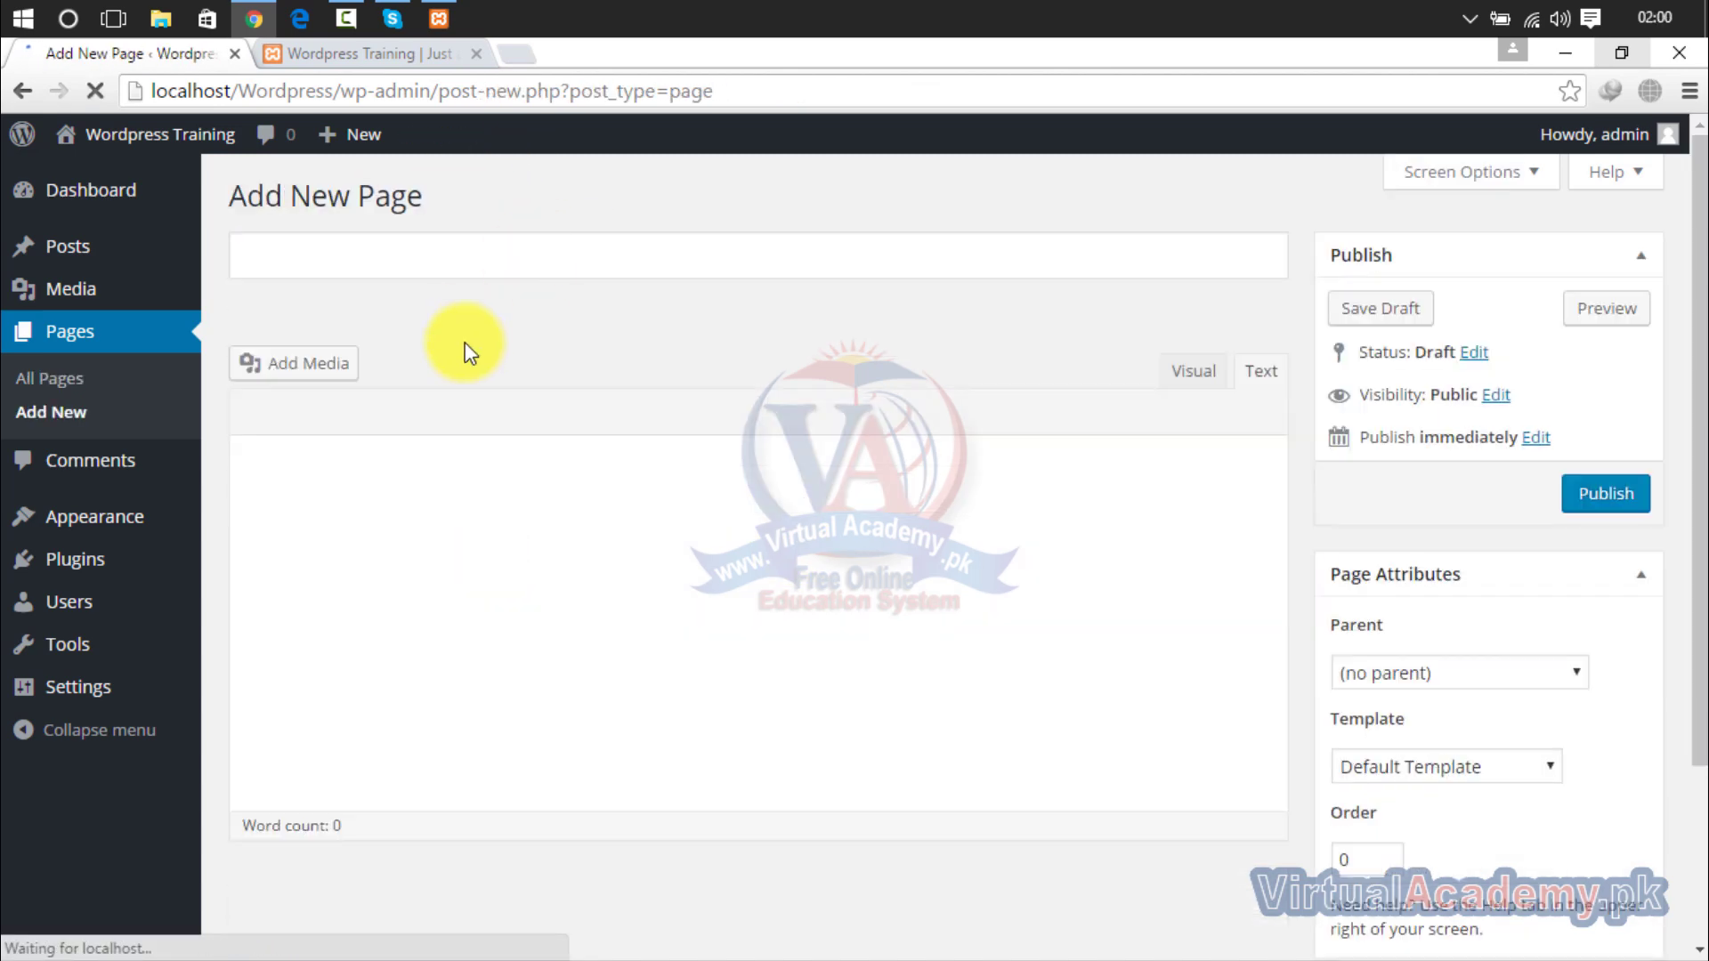
left_click(479, 259)
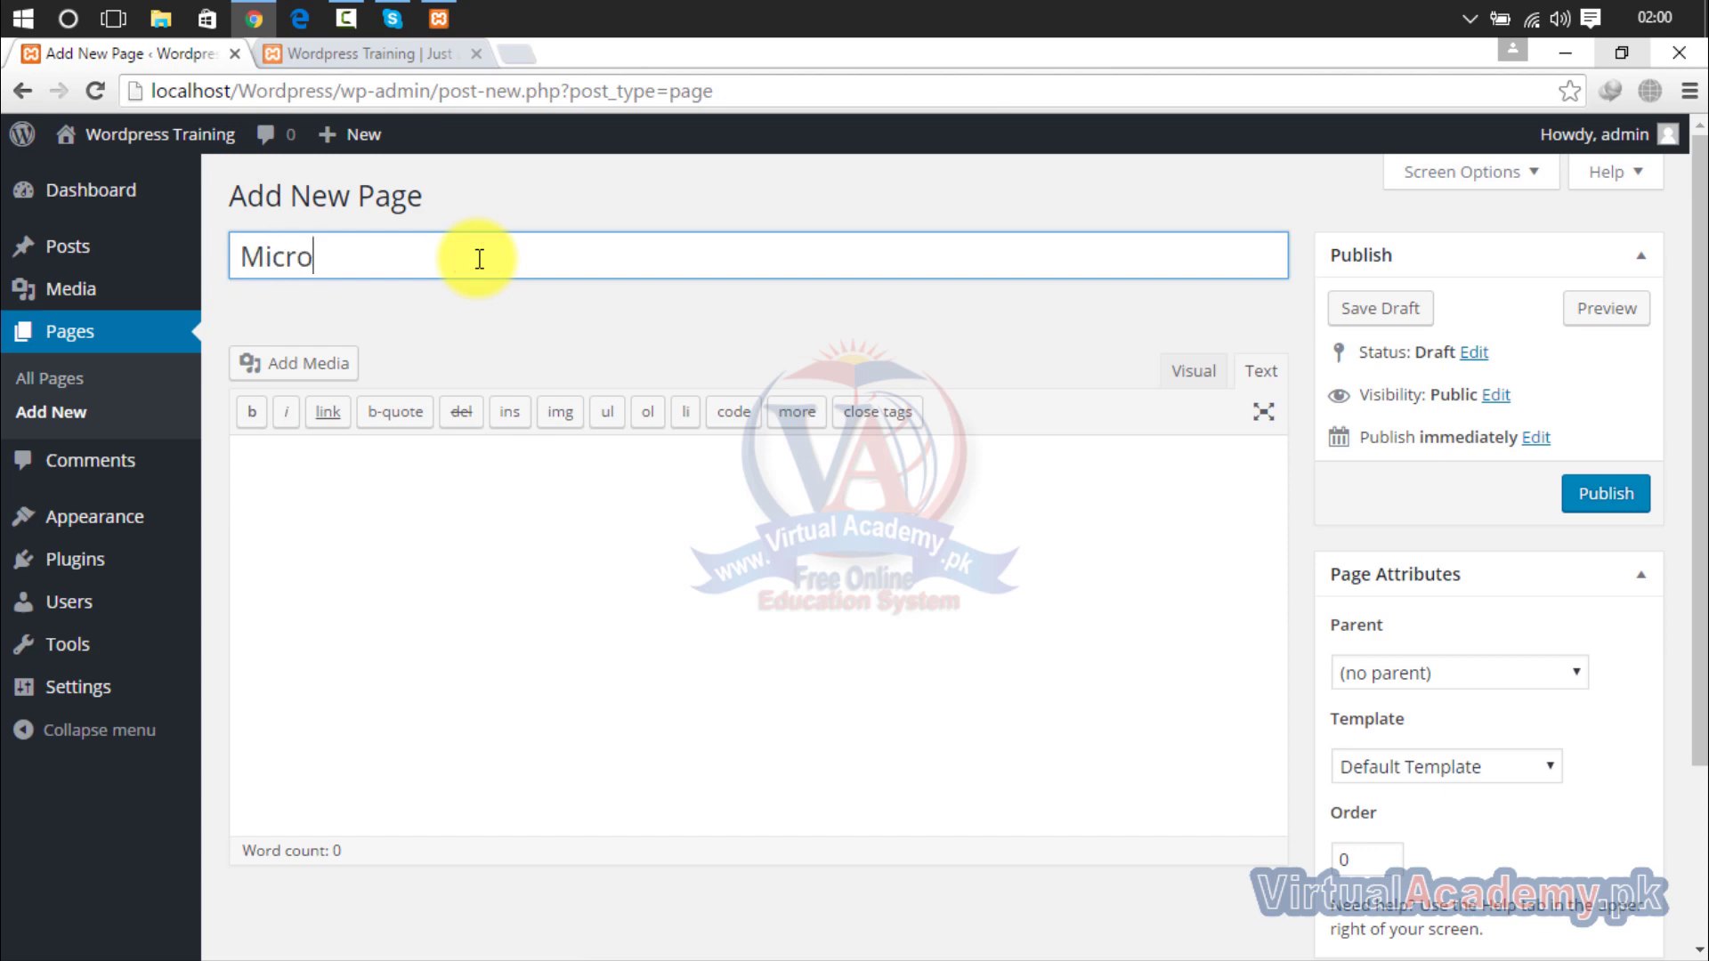
key("BackSpace")
type("Office")
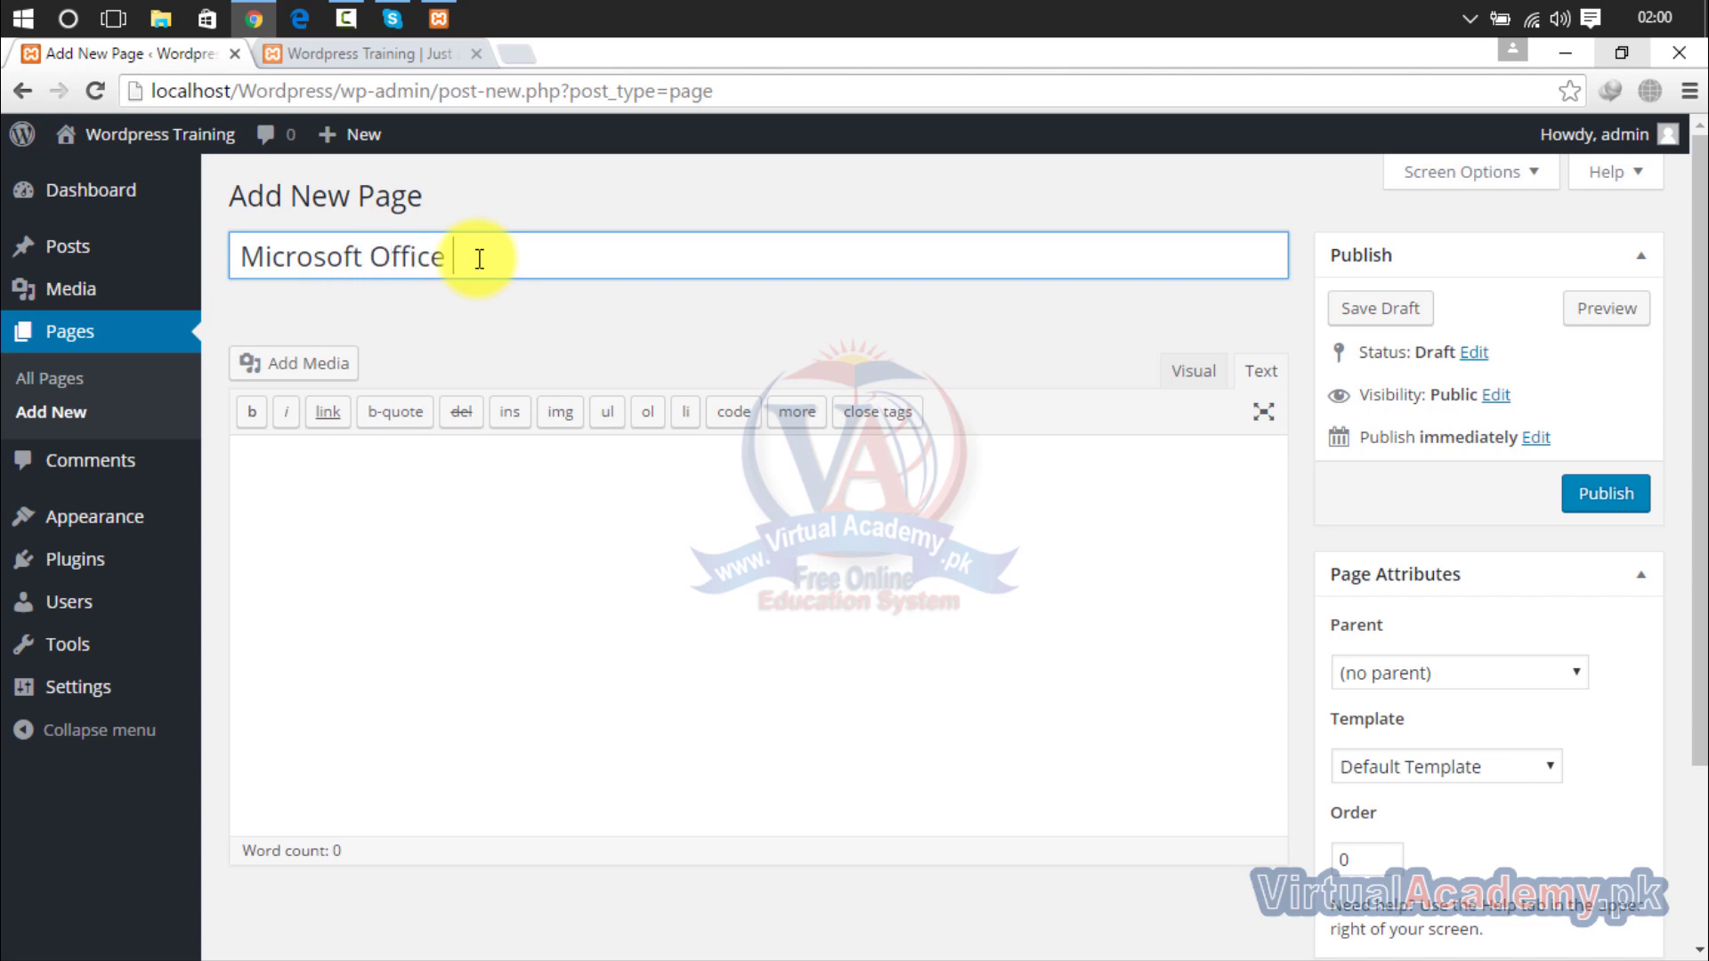
left_click(423, 510)
left_click(1616, 495)
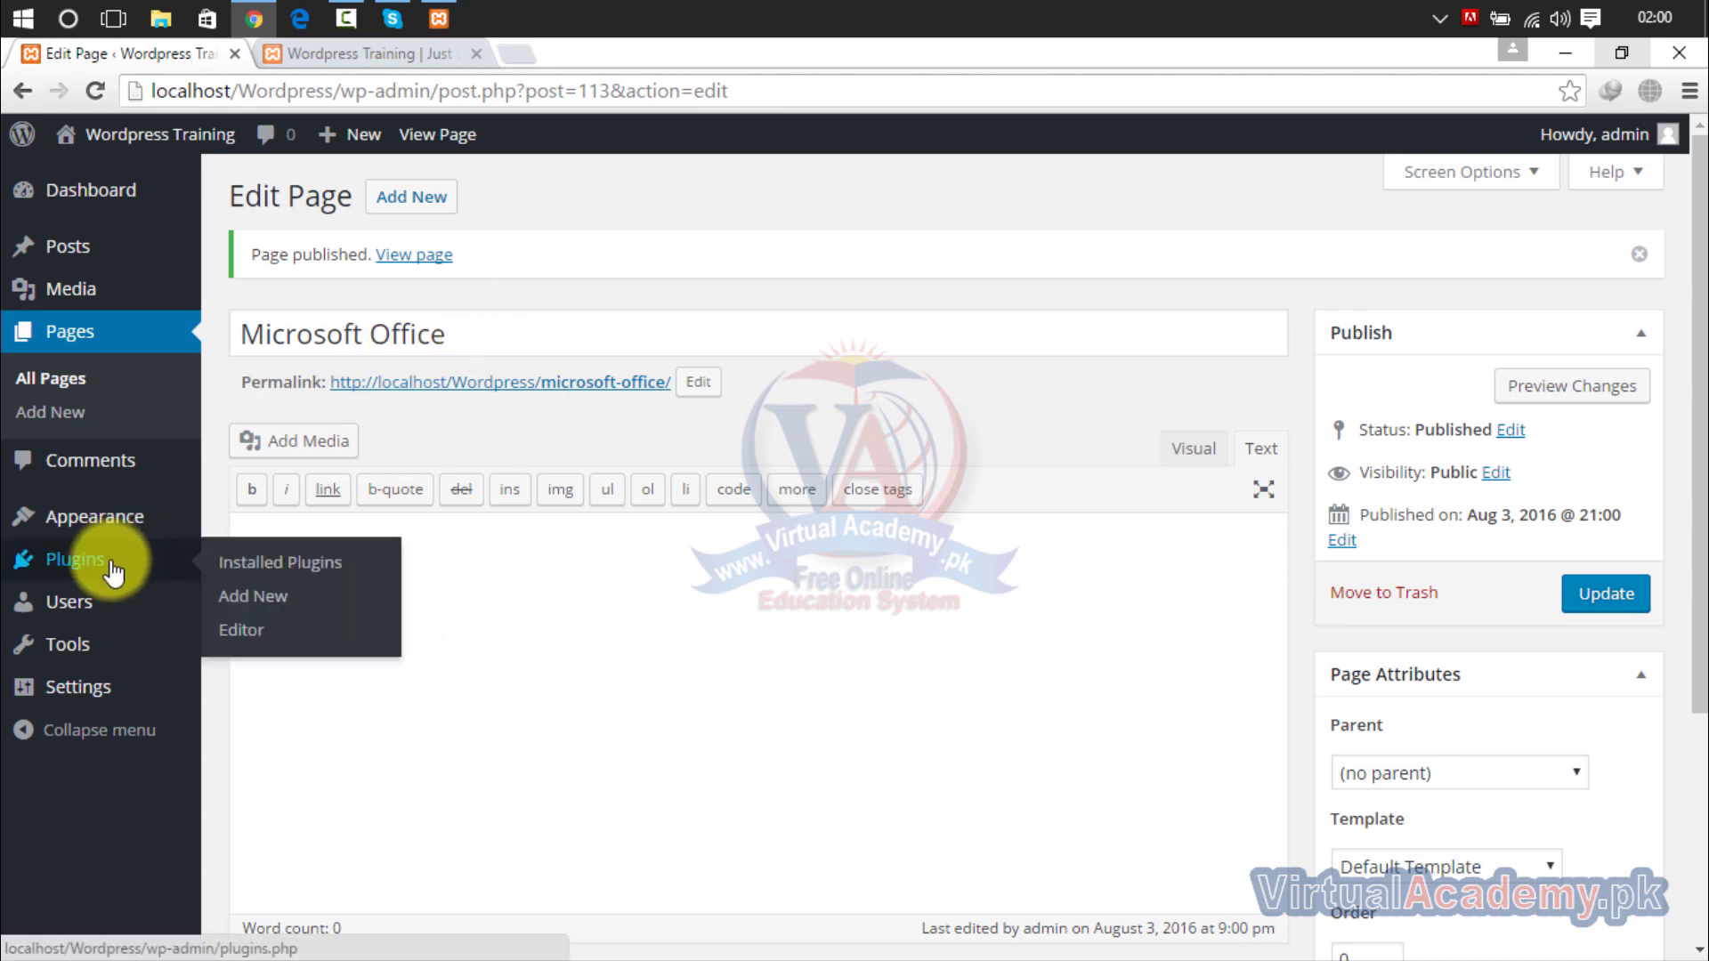
Open the menu editor for Menu 1 and list all of the site's pages as candidates for the menu.
mouse_move(115, 531)
left_click(254, 621)
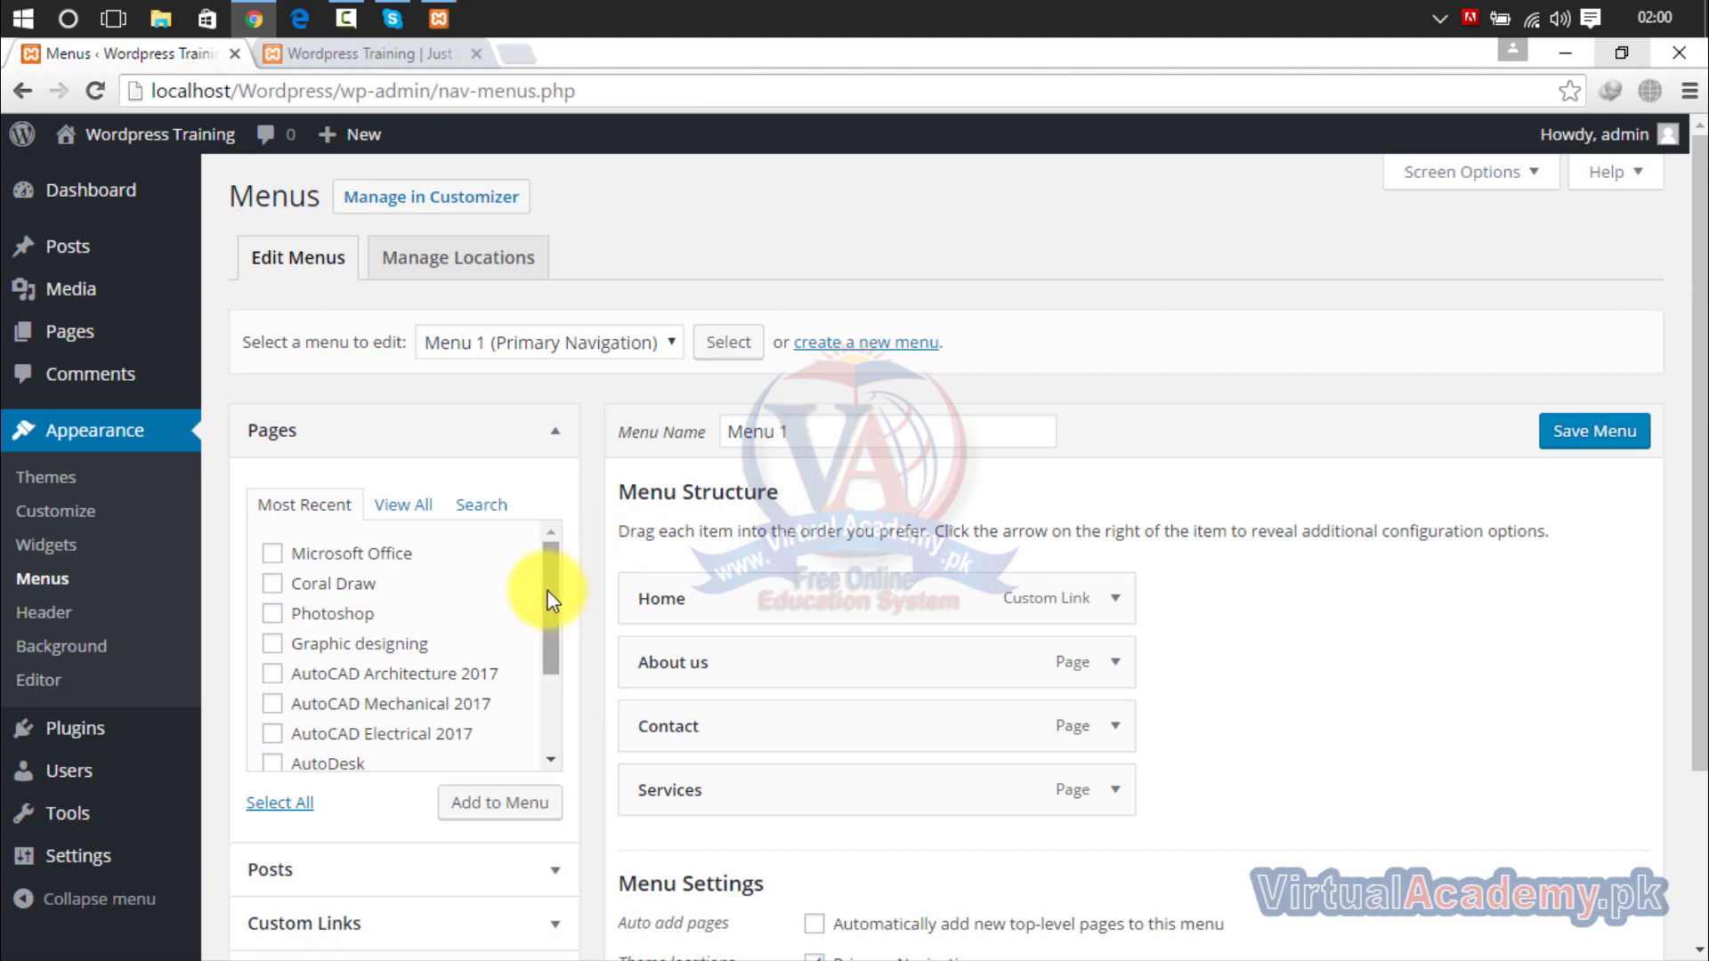
left_click(408, 509)
Select every page in the full list, from Home through Services, and add them all to Menu 1.
left_click(296, 554)
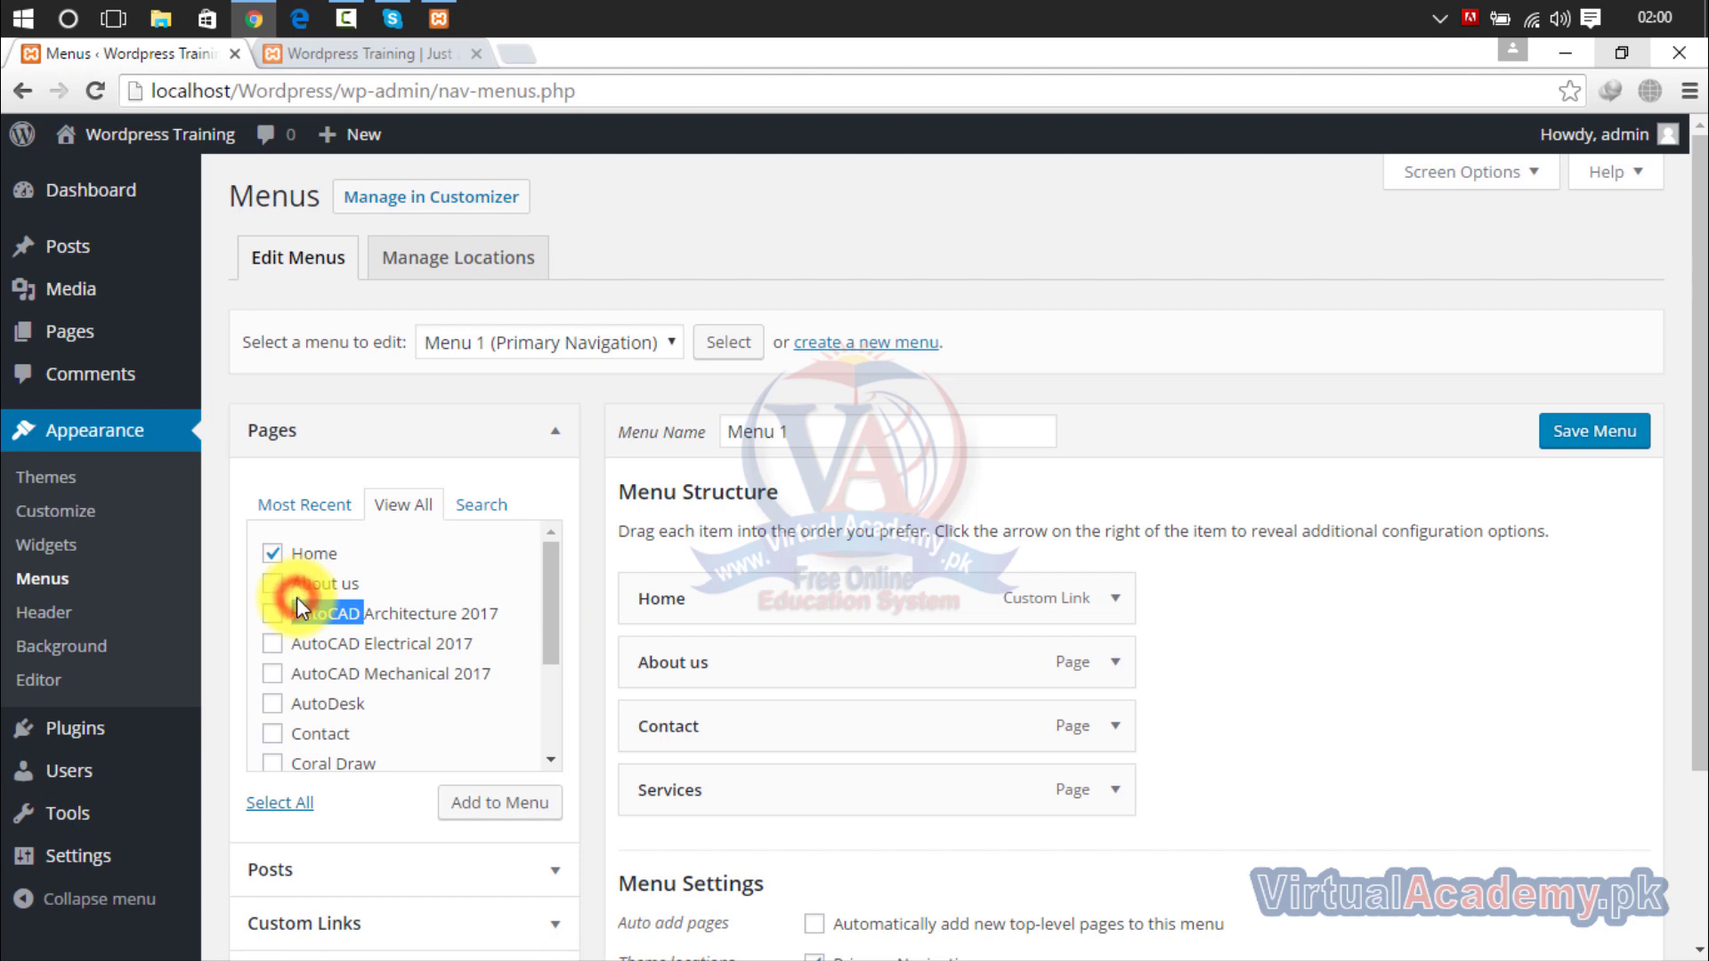
double_click(297, 592)
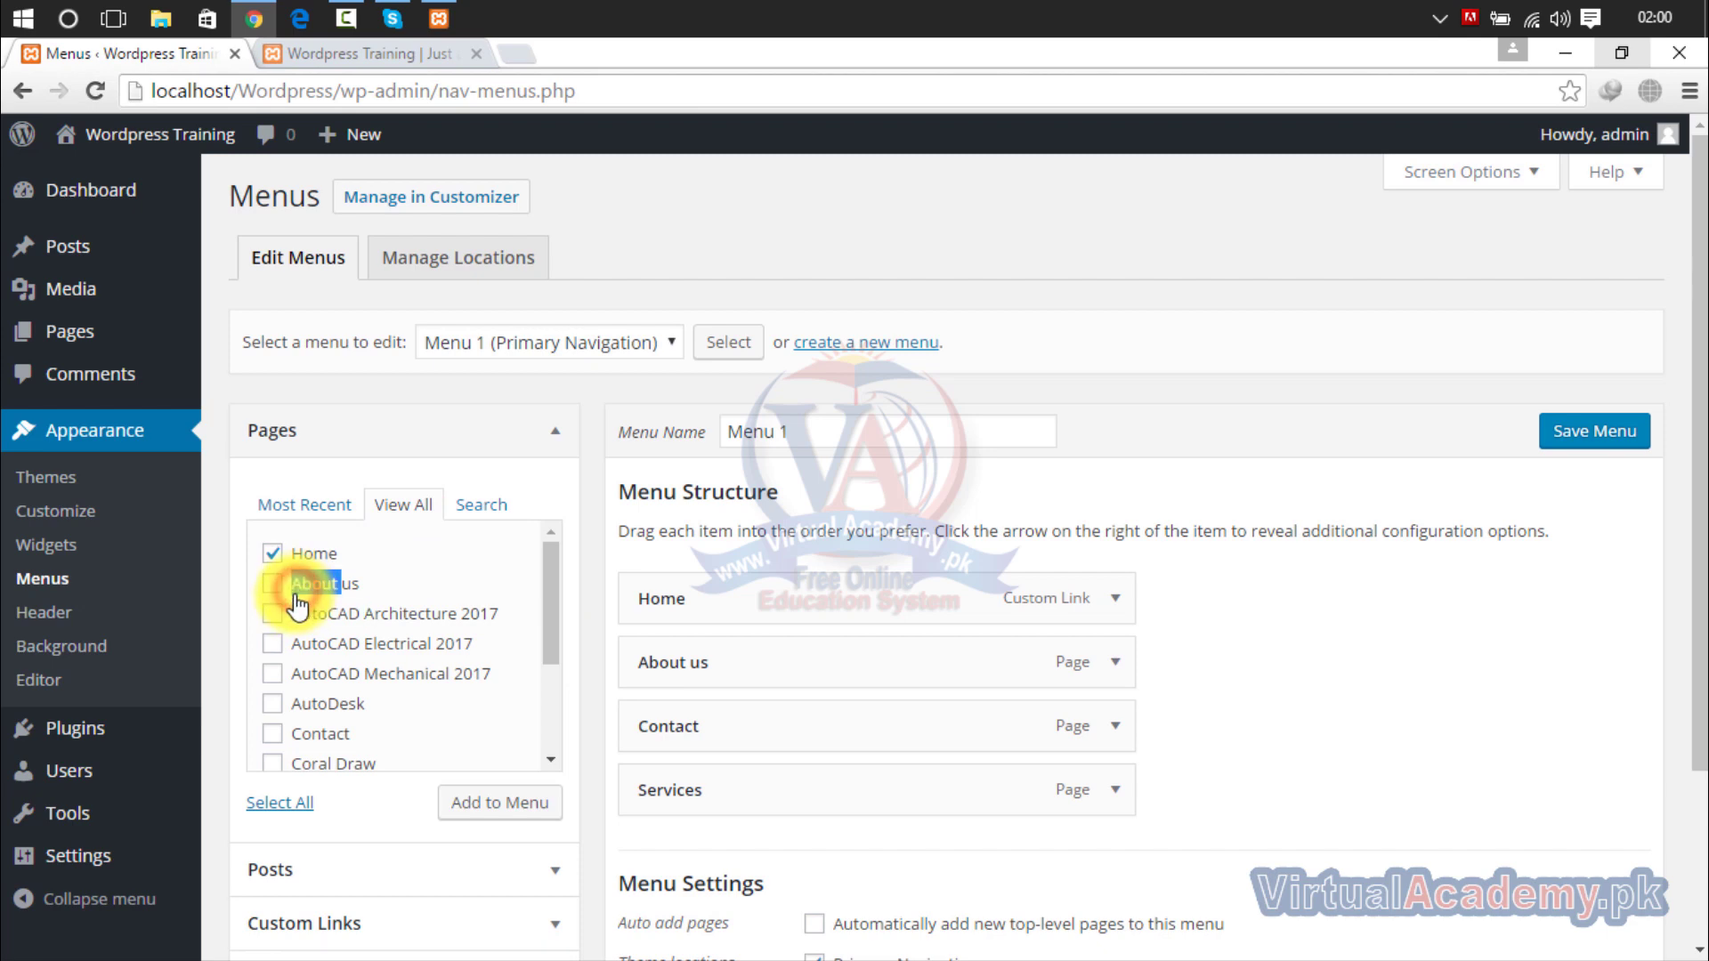
left_click(274, 644)
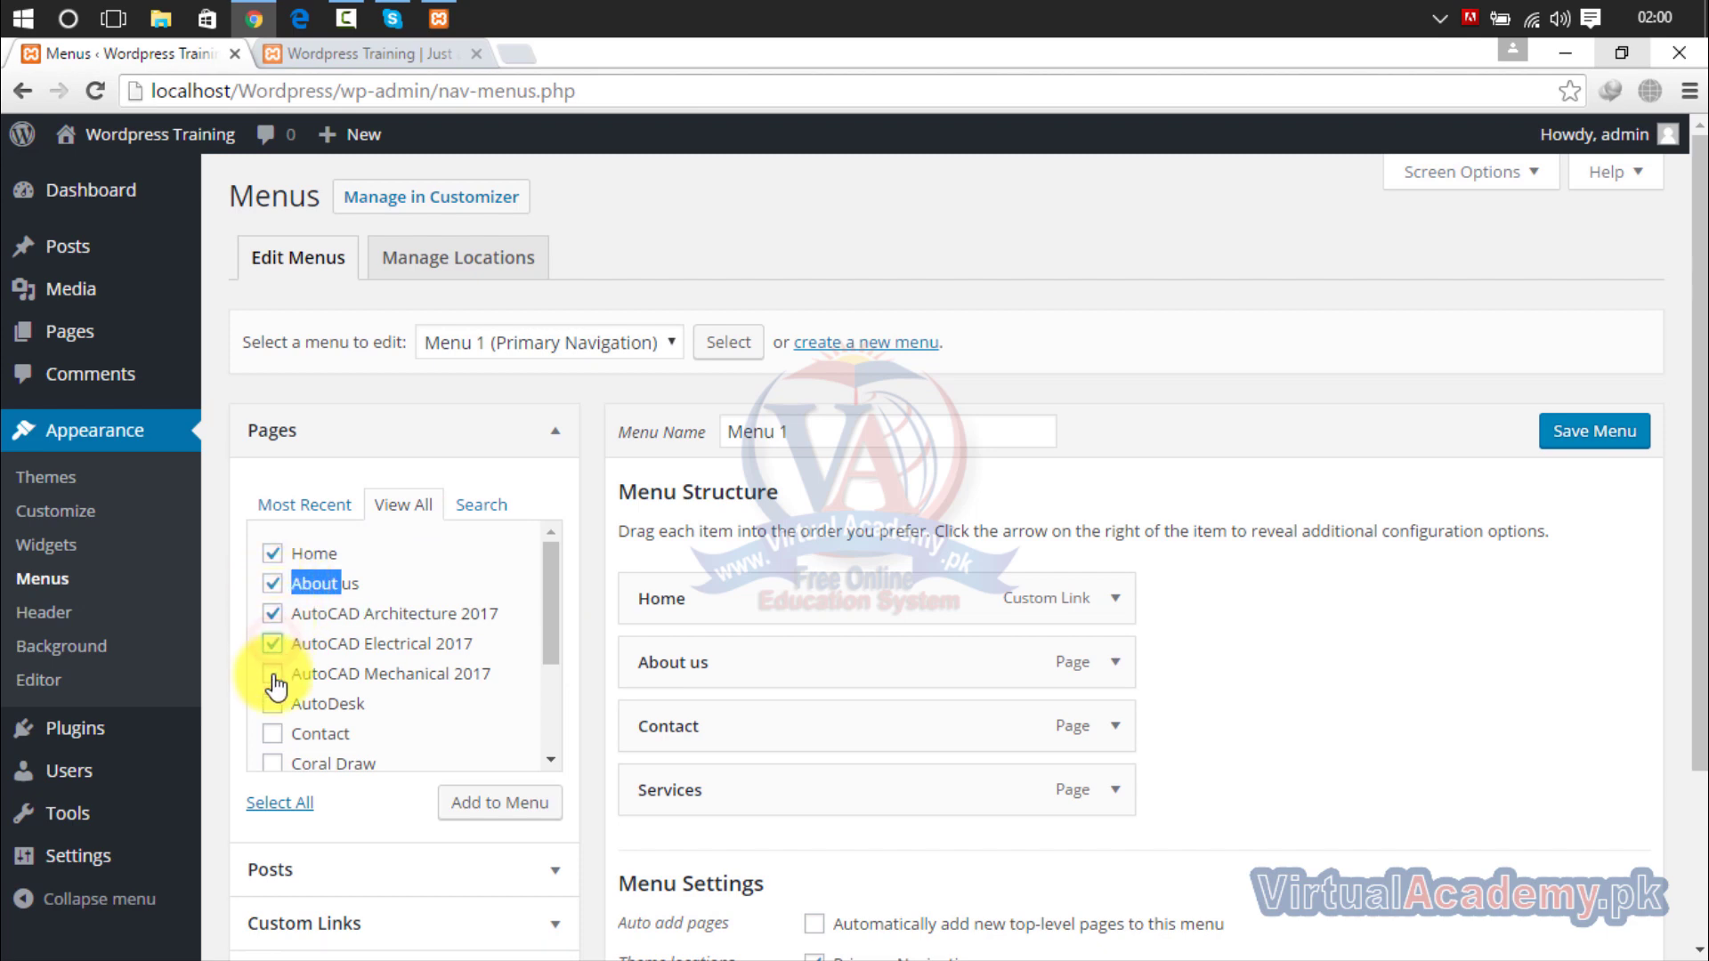
left_click(273, 735)
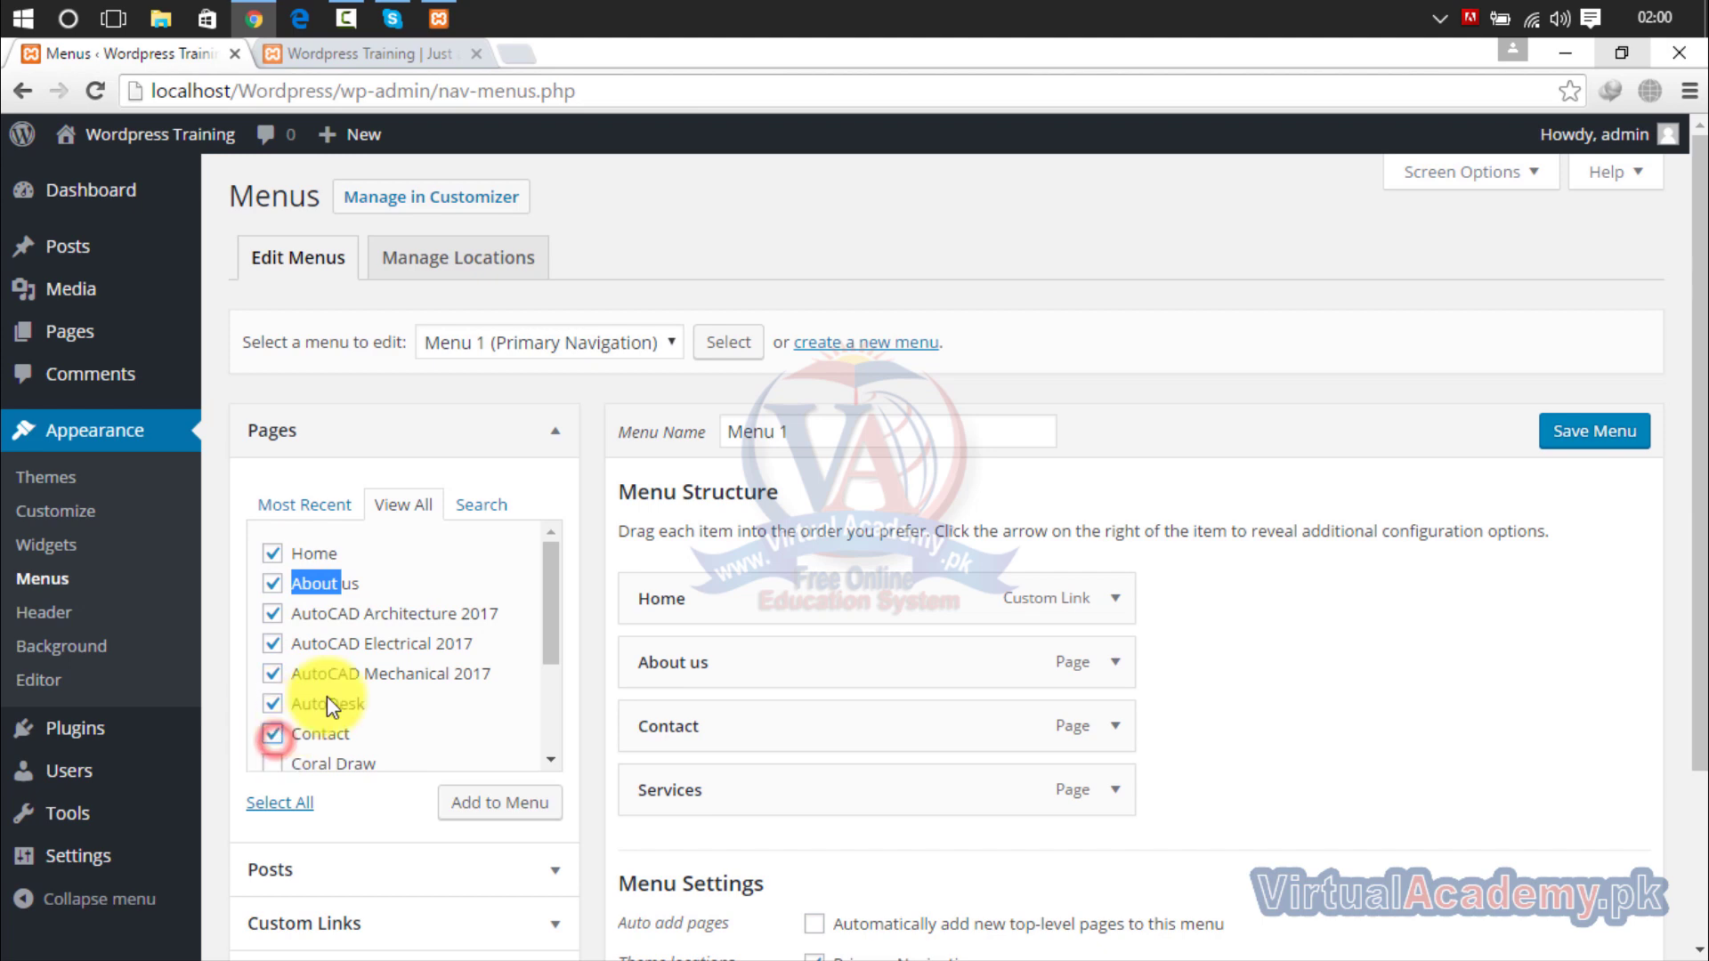
left_click_drag(552, 598, 543, 680)
left_click(329, 589)
left_click(327, 624)
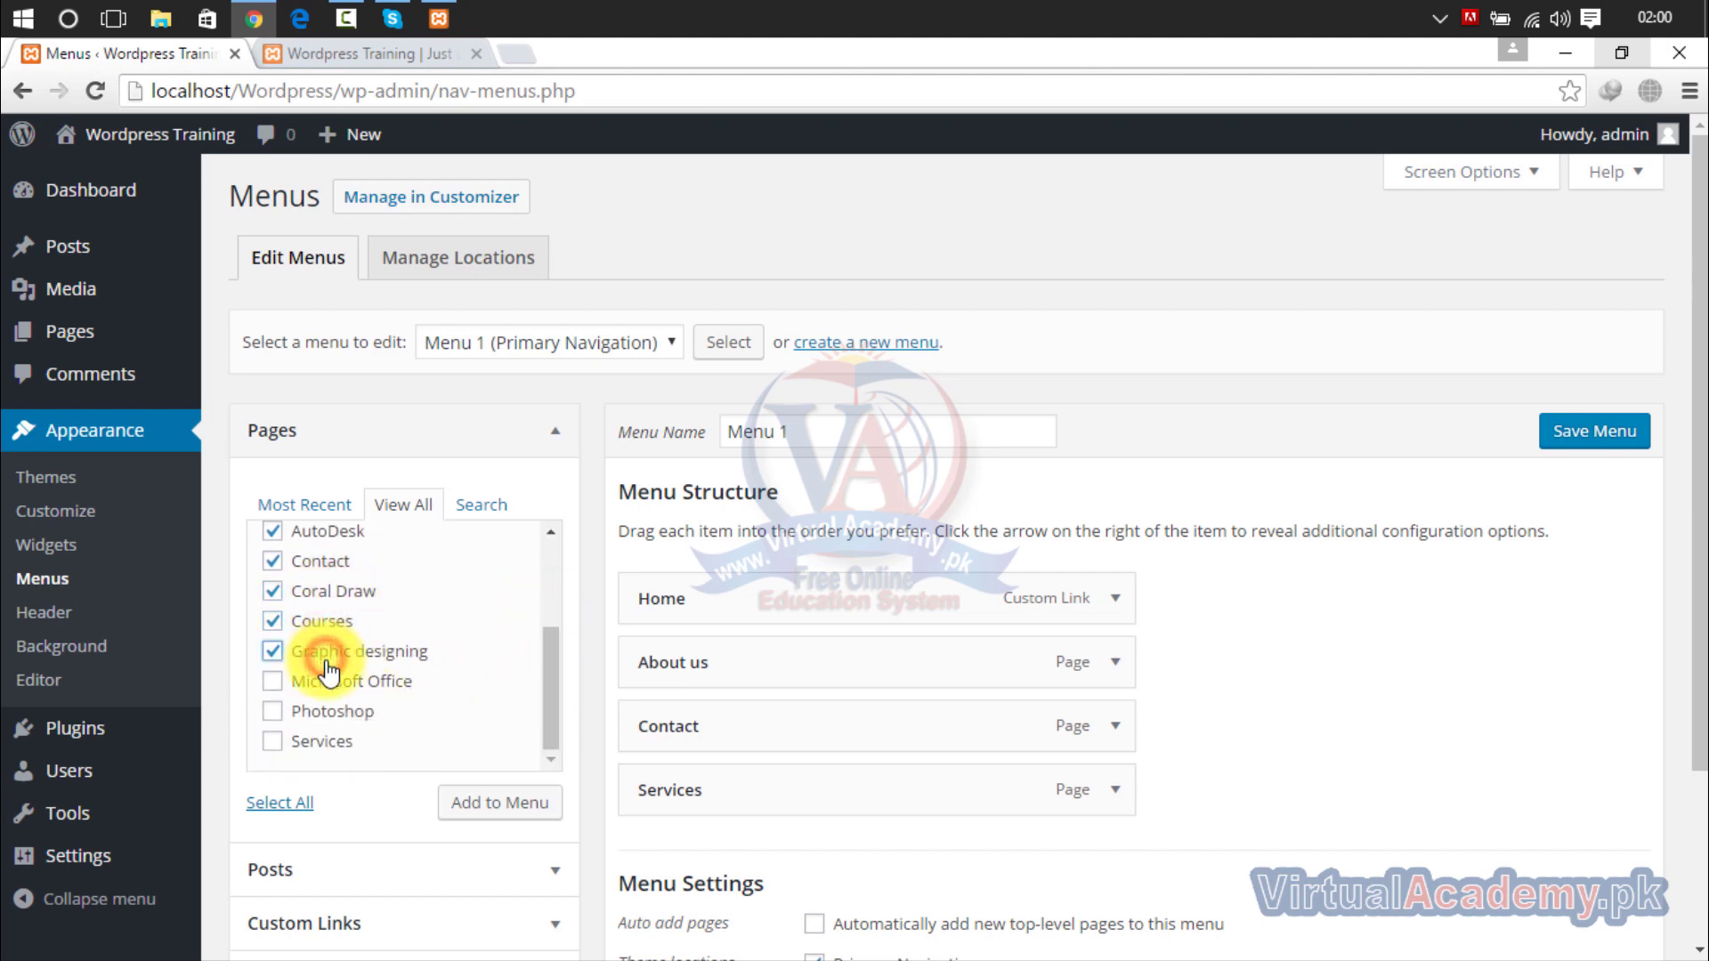
left_click(326, 682)
left_click(322, 723)
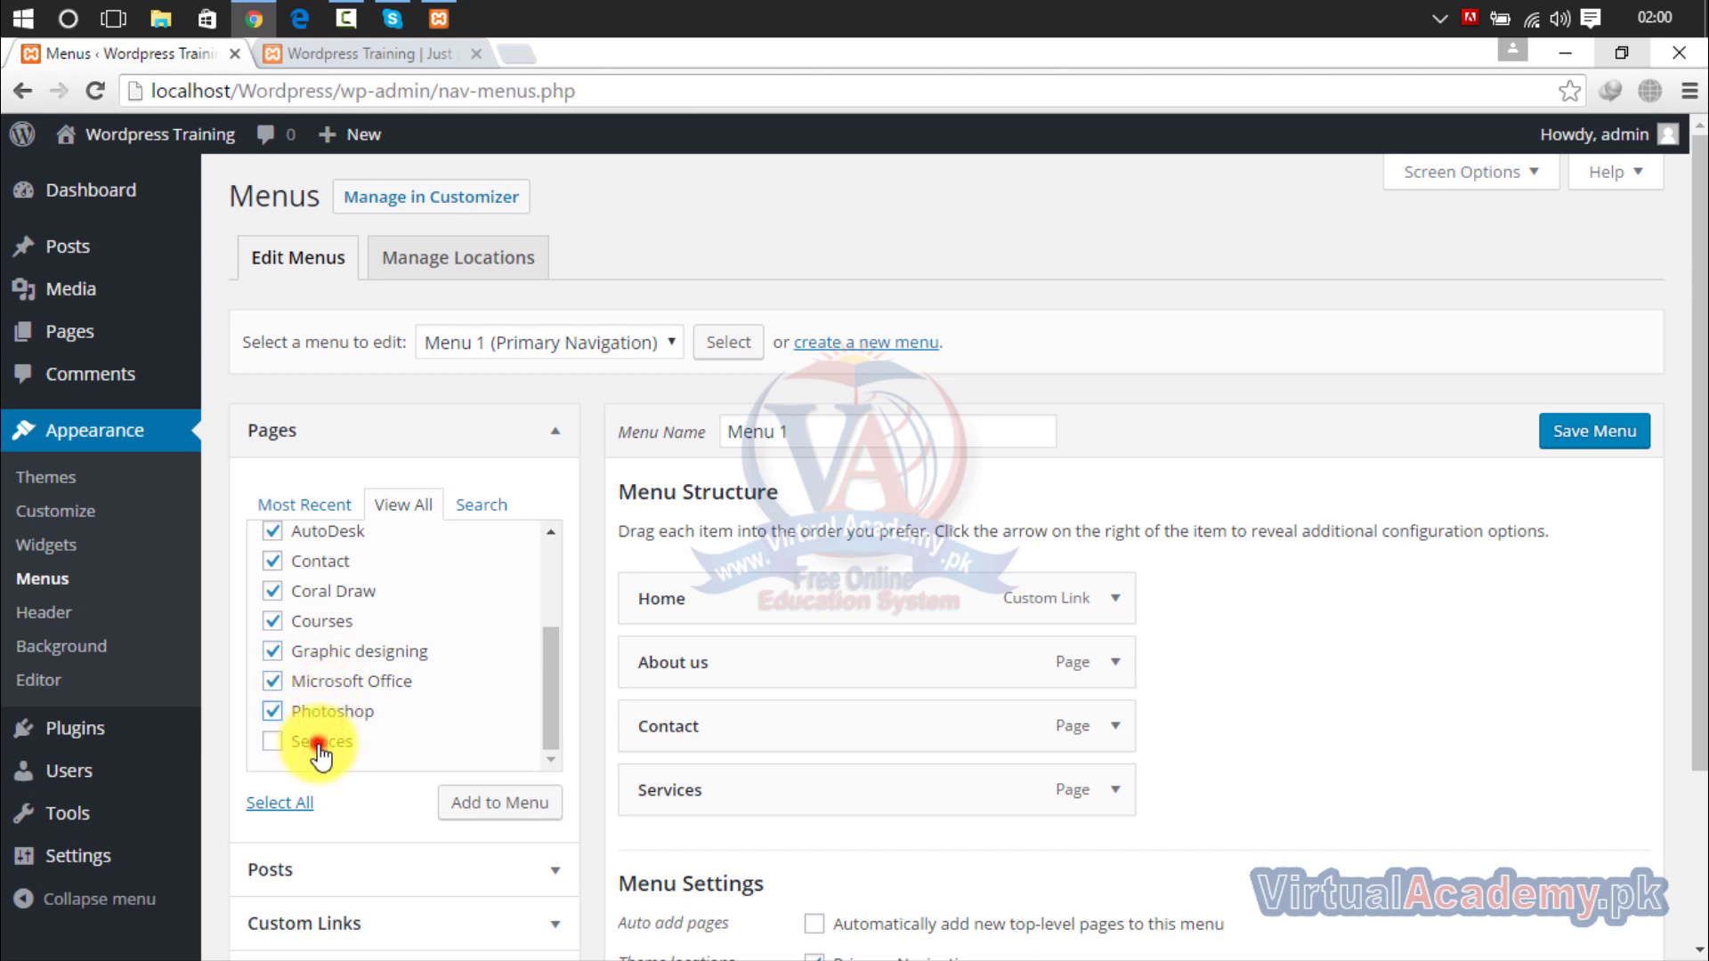
left_click(546, 695)
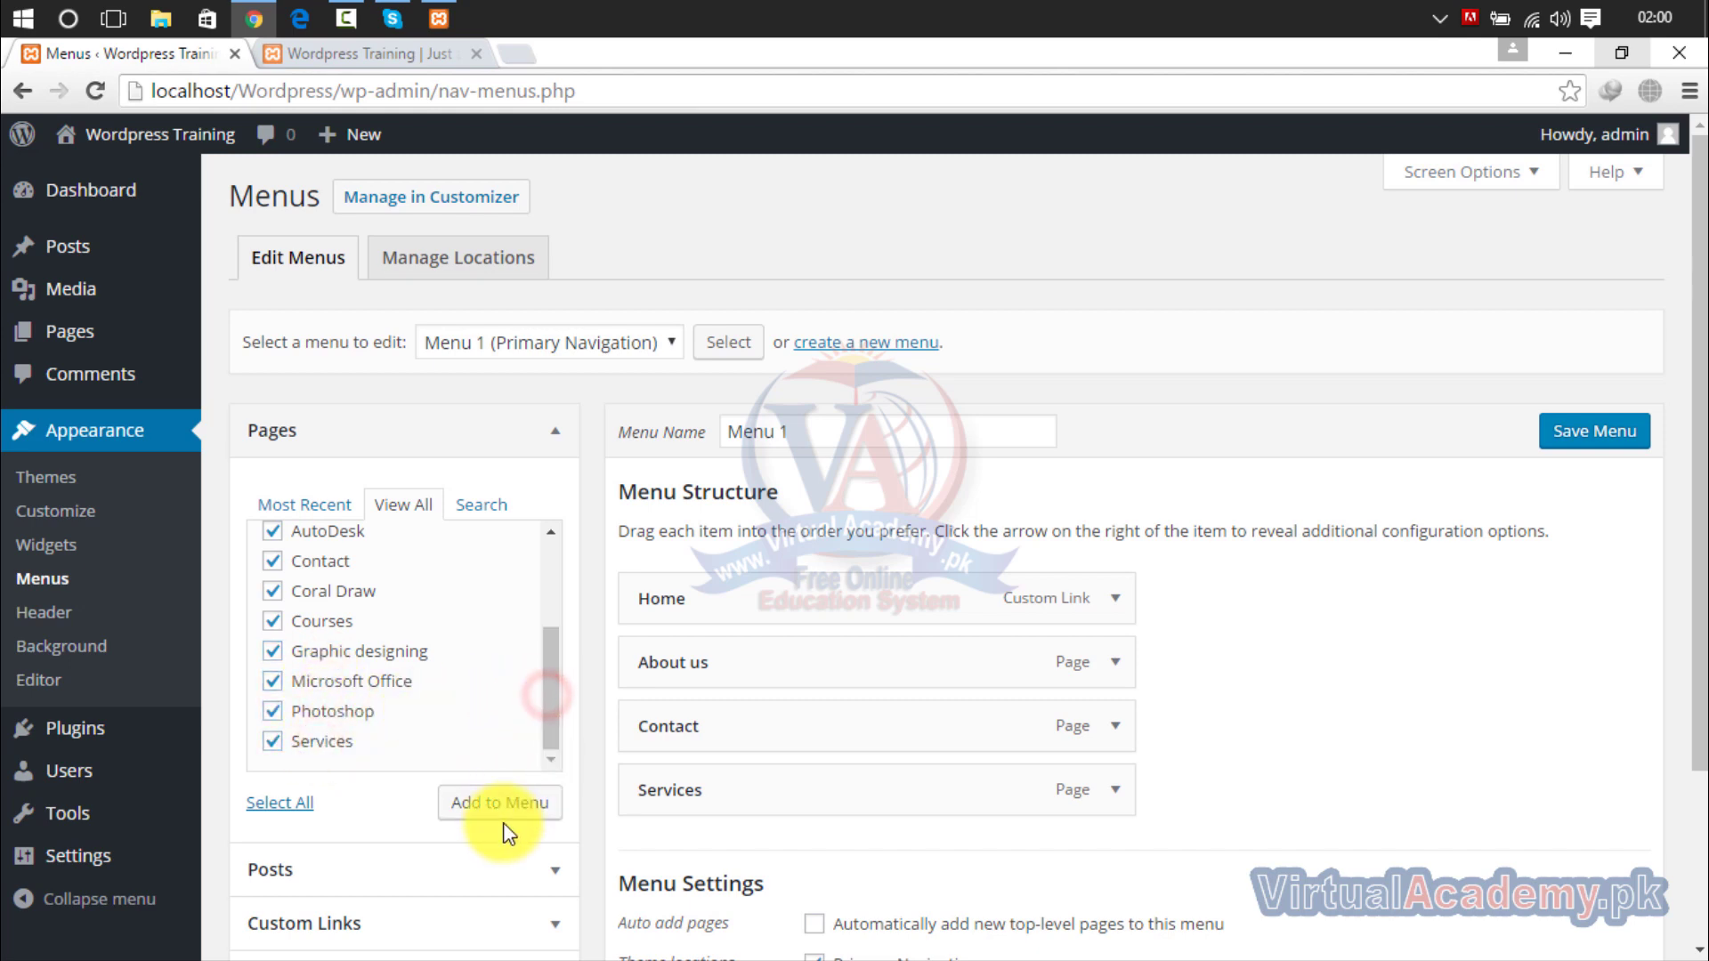
left_click(506, 823)
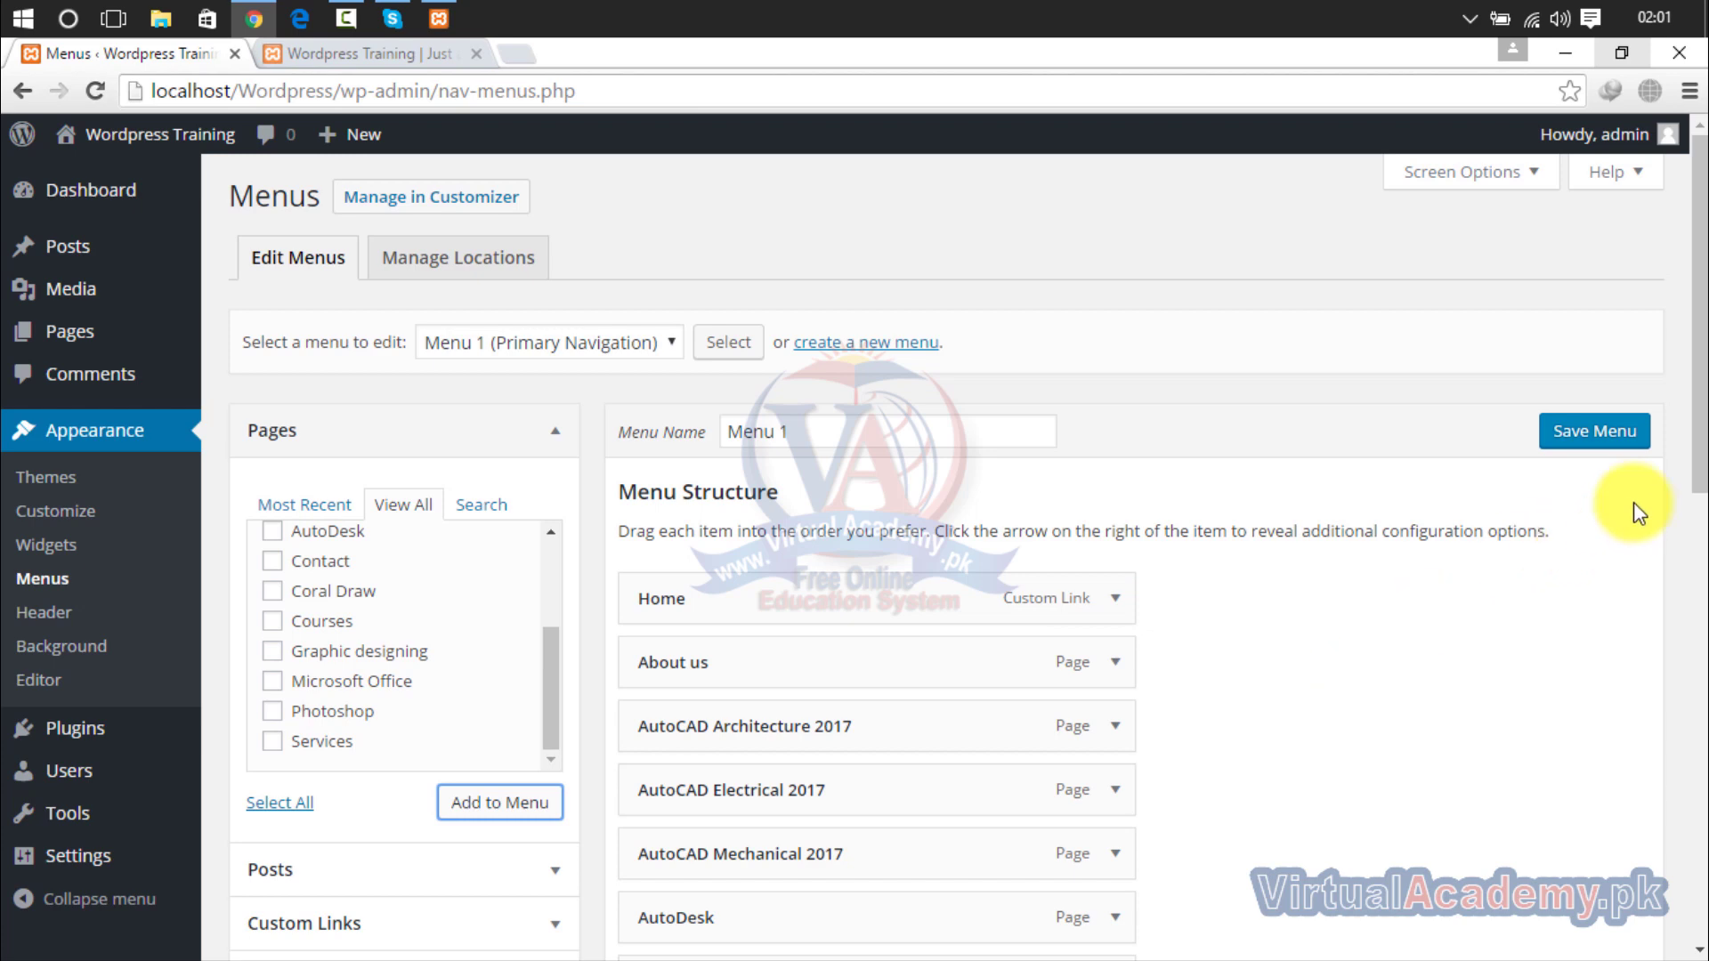
Check Menu 1's structure for duplicate items, expand the lower Home custom link and examine its URL and navigation label.
left_click_drag(1703, 374, 1514, 709)
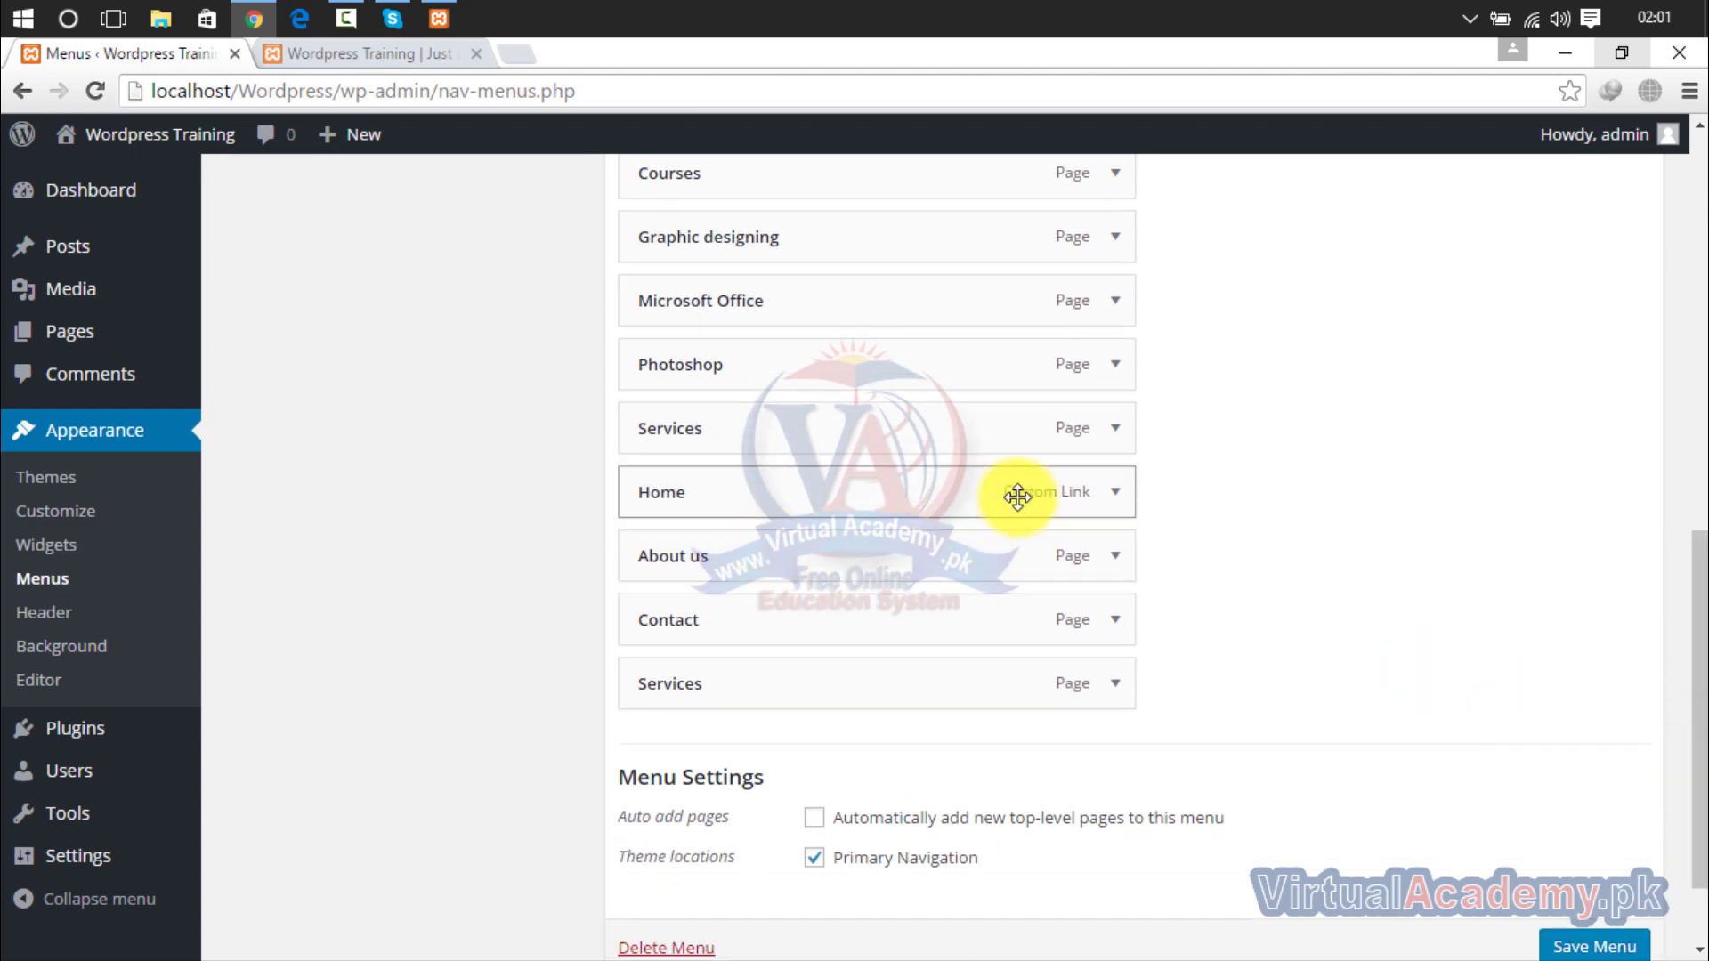
left_click_drag(1690, 610, 1697, 351)
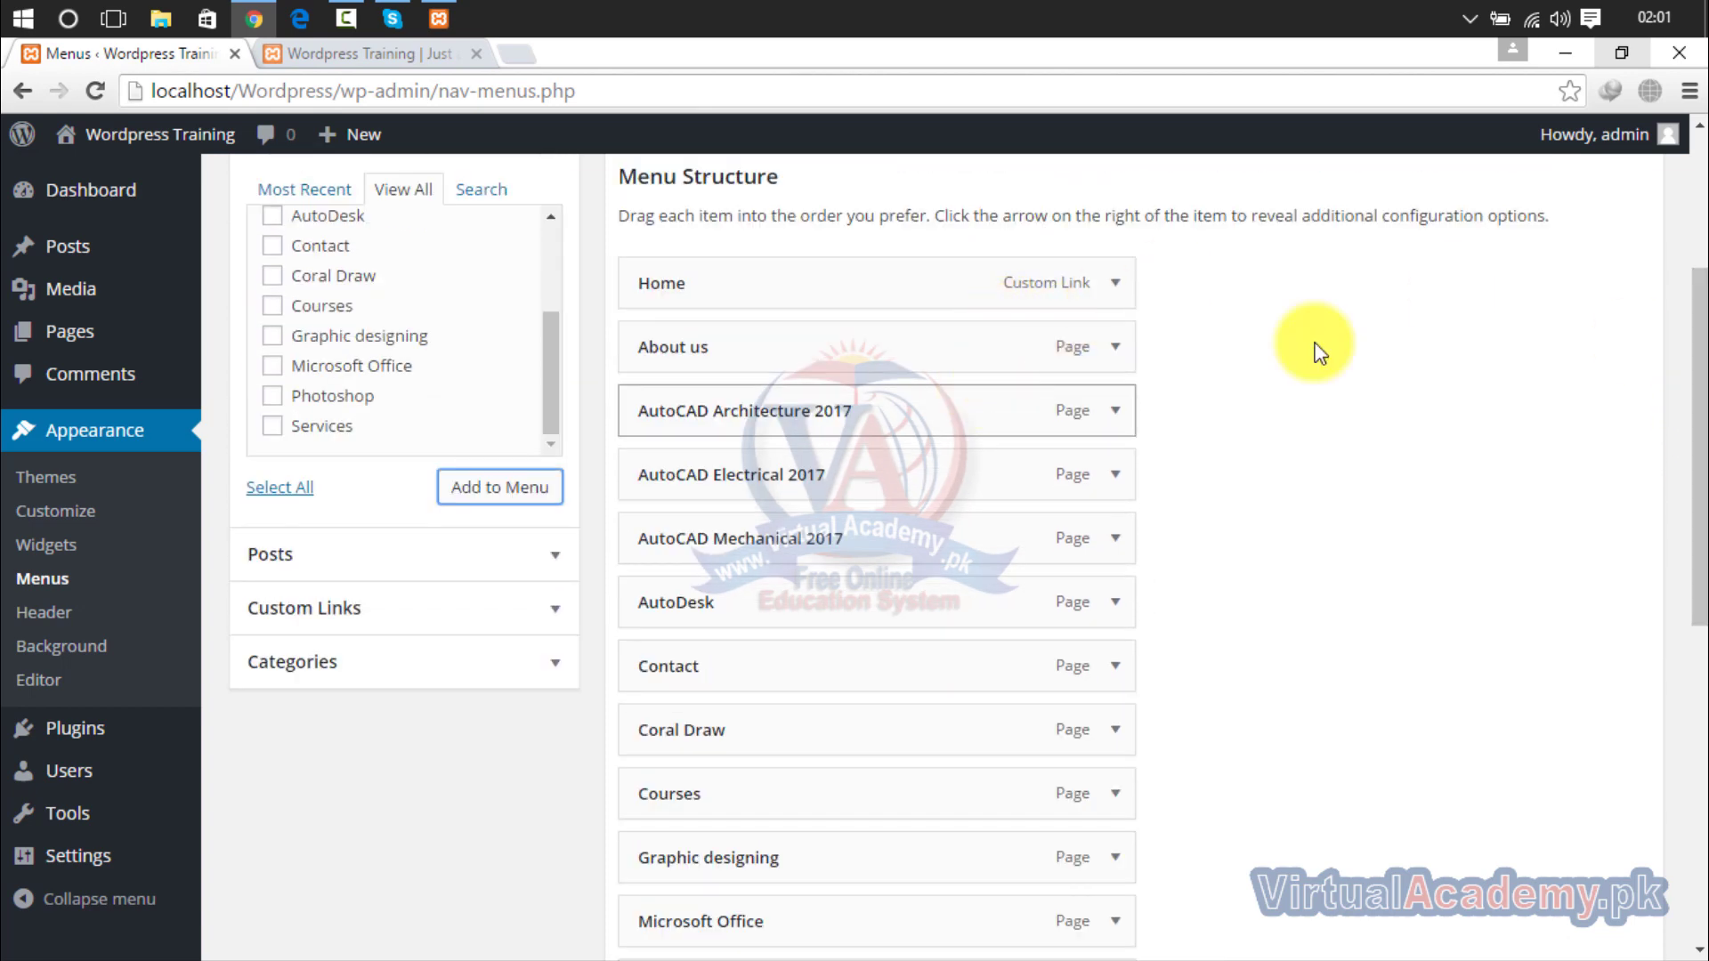
left_click(1690, 789)
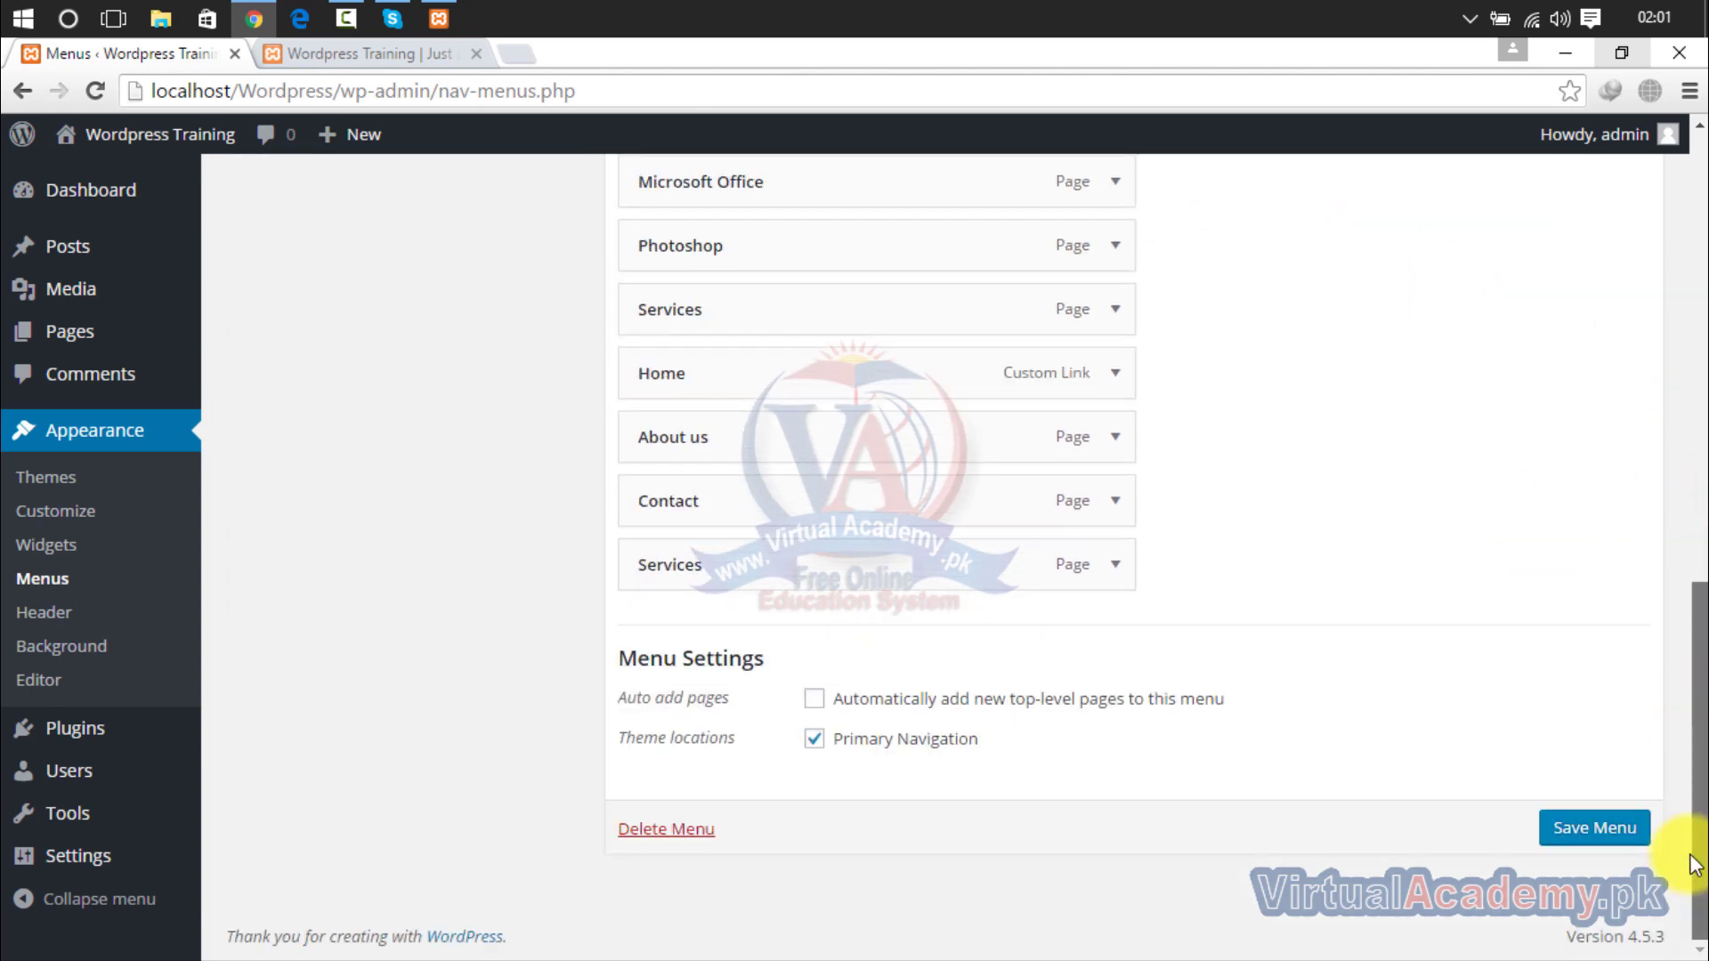
left_click_drag(1682, 767, 1642, 747)
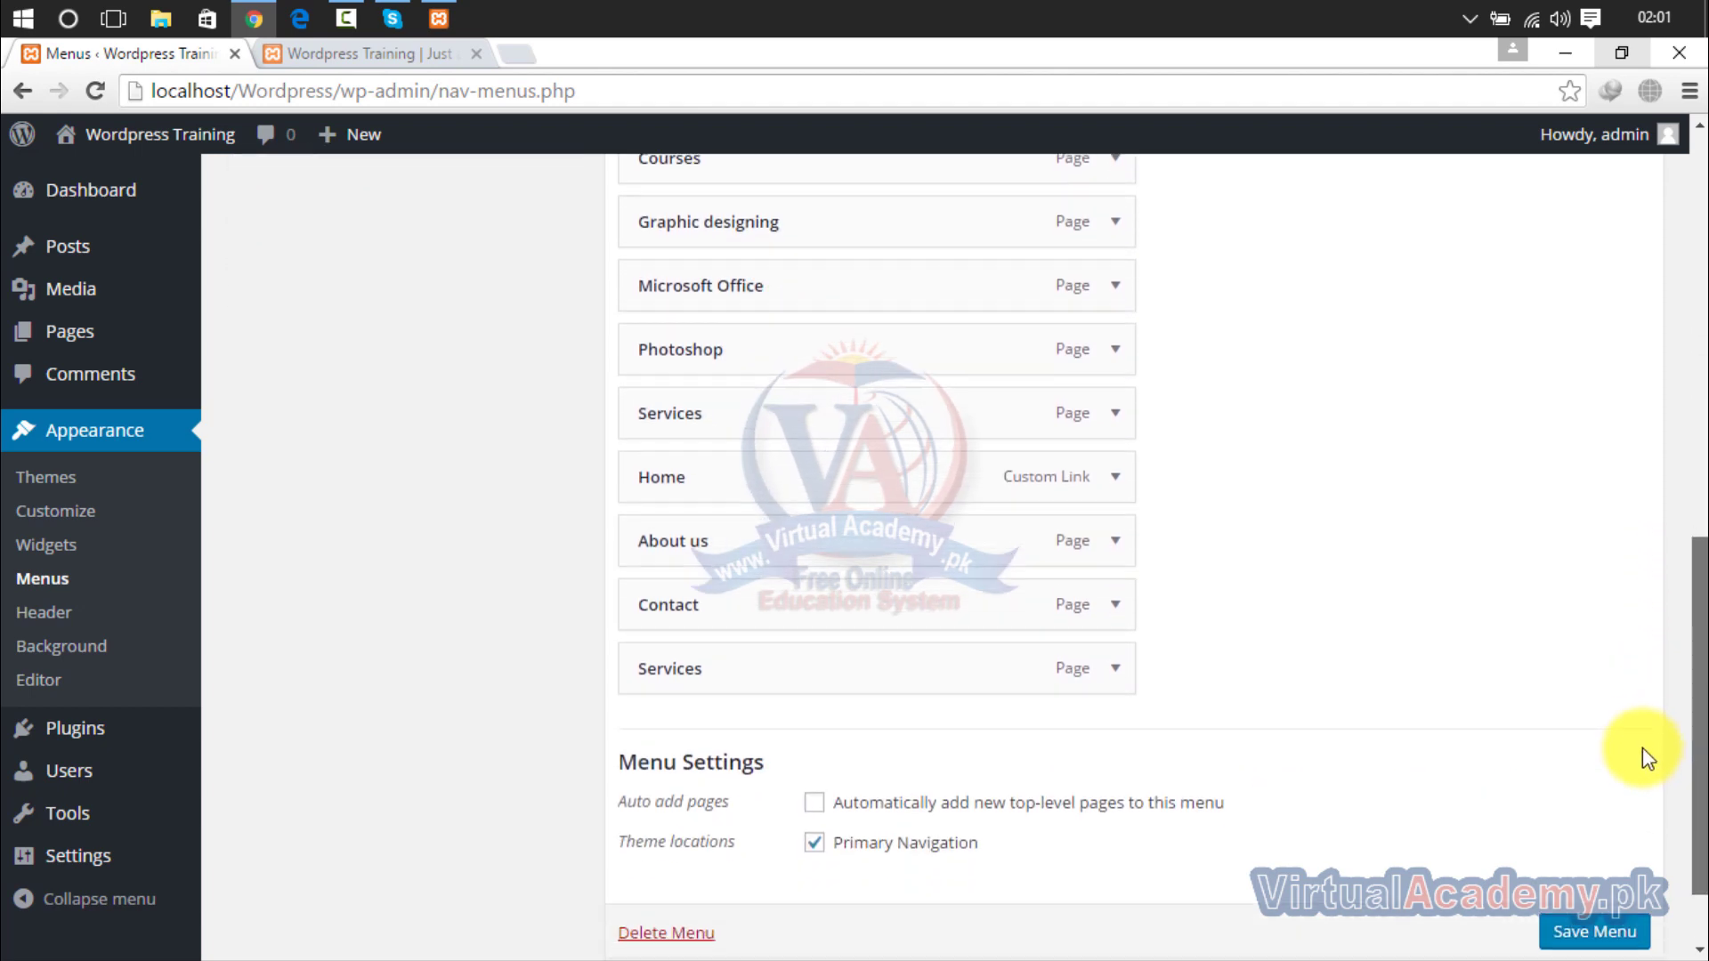
left_click(1112, 485)
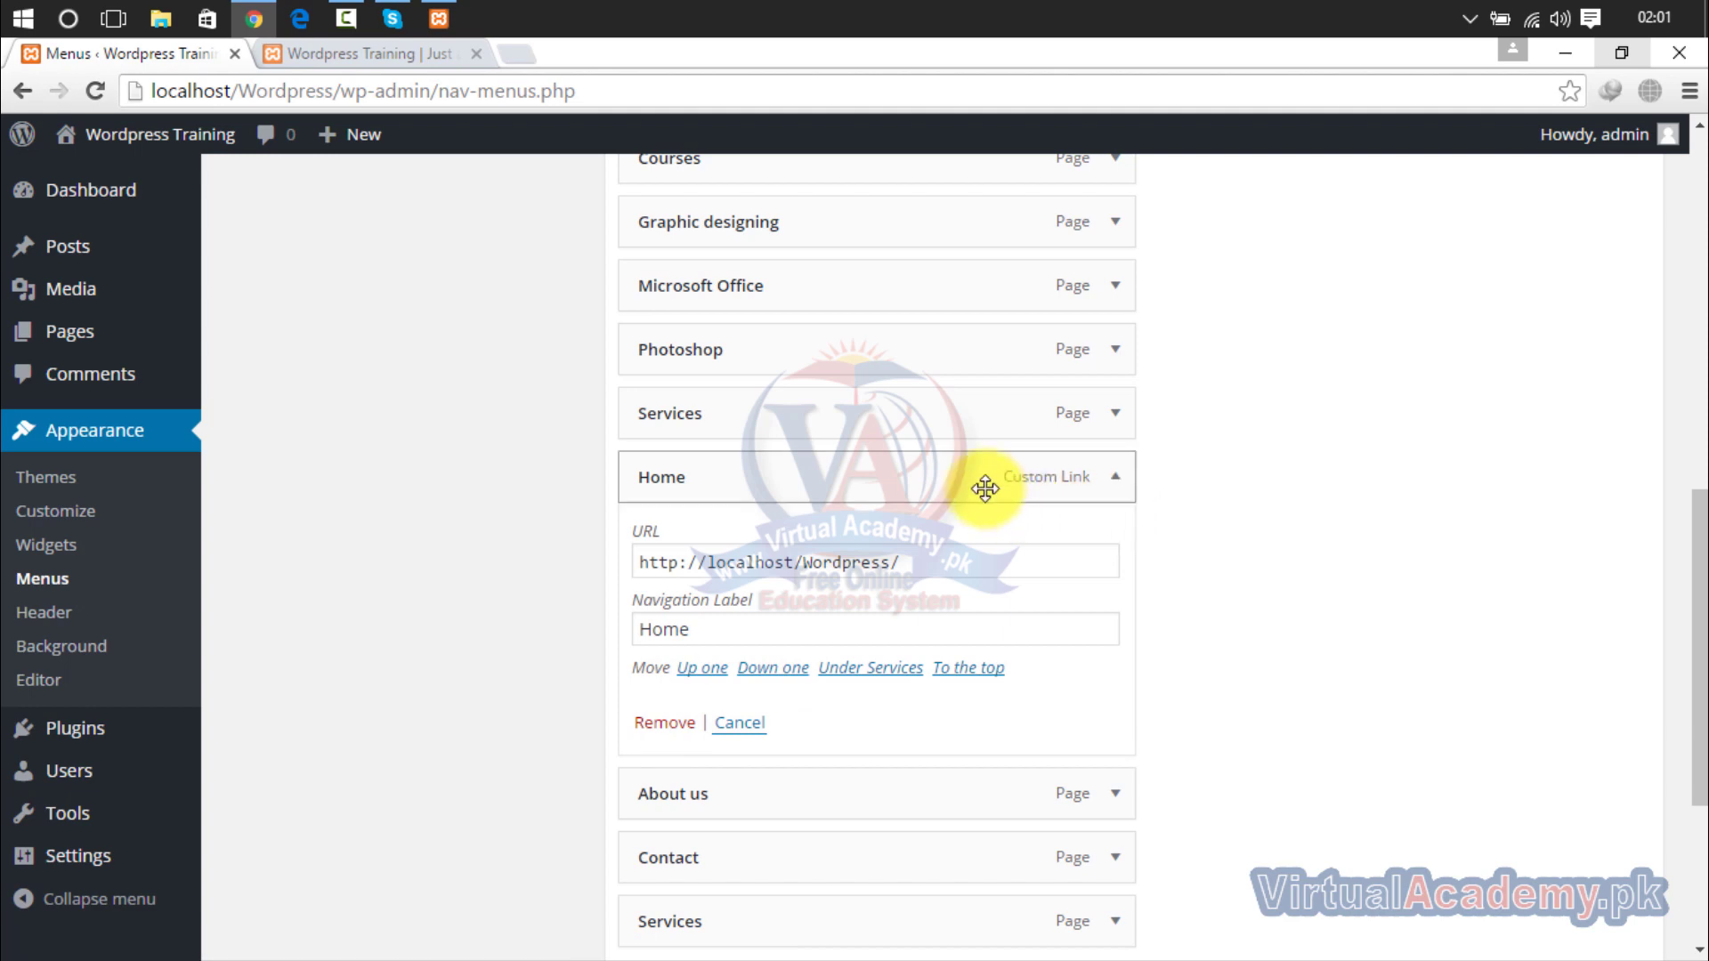
left_click_drag(983, 472, 979, 484)
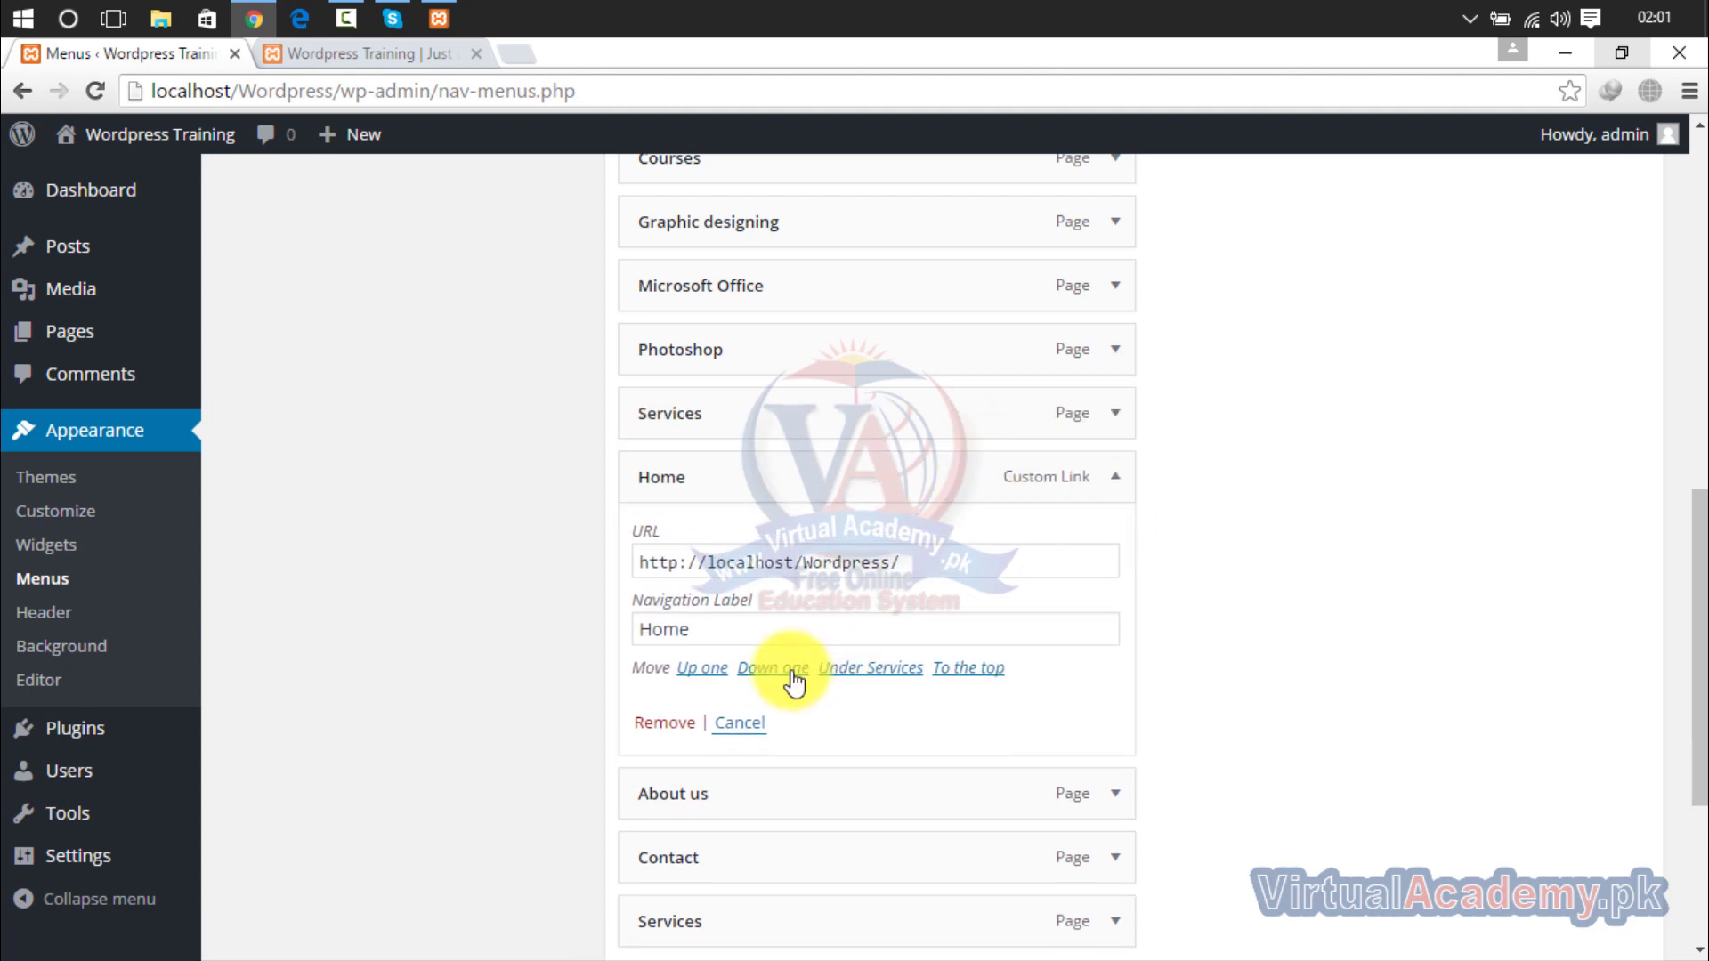
left_click_drag(732, 633, 622, 632)
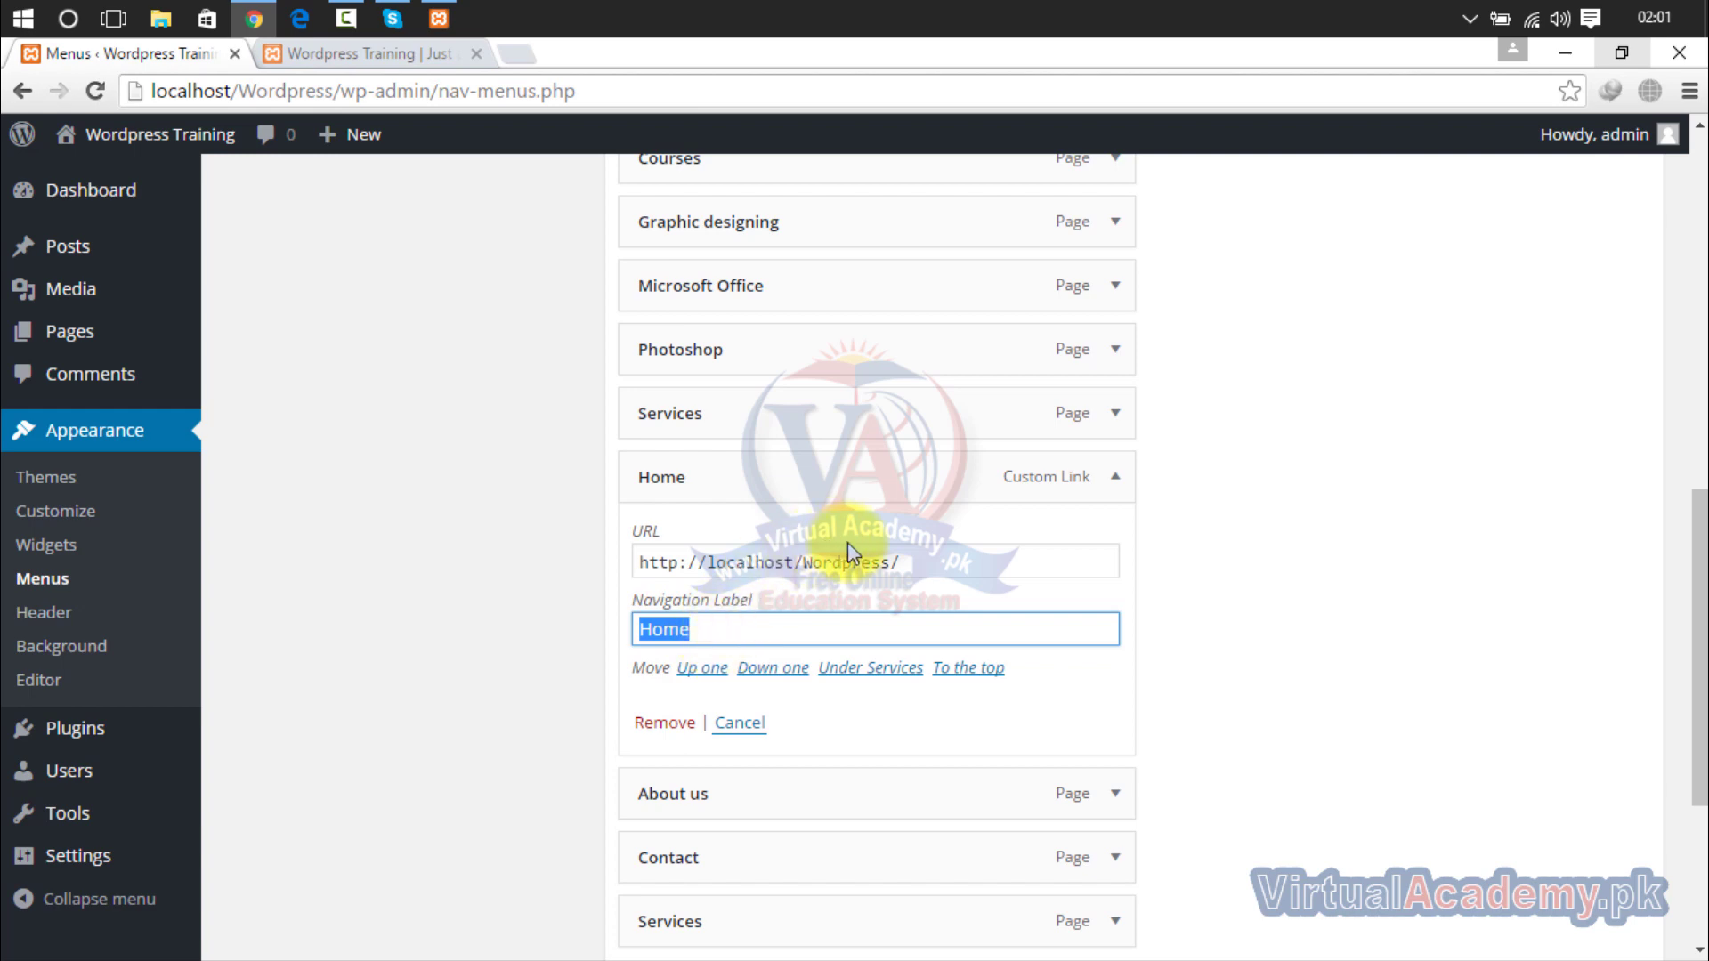
left_click_drag(914, 564, 629, 577)
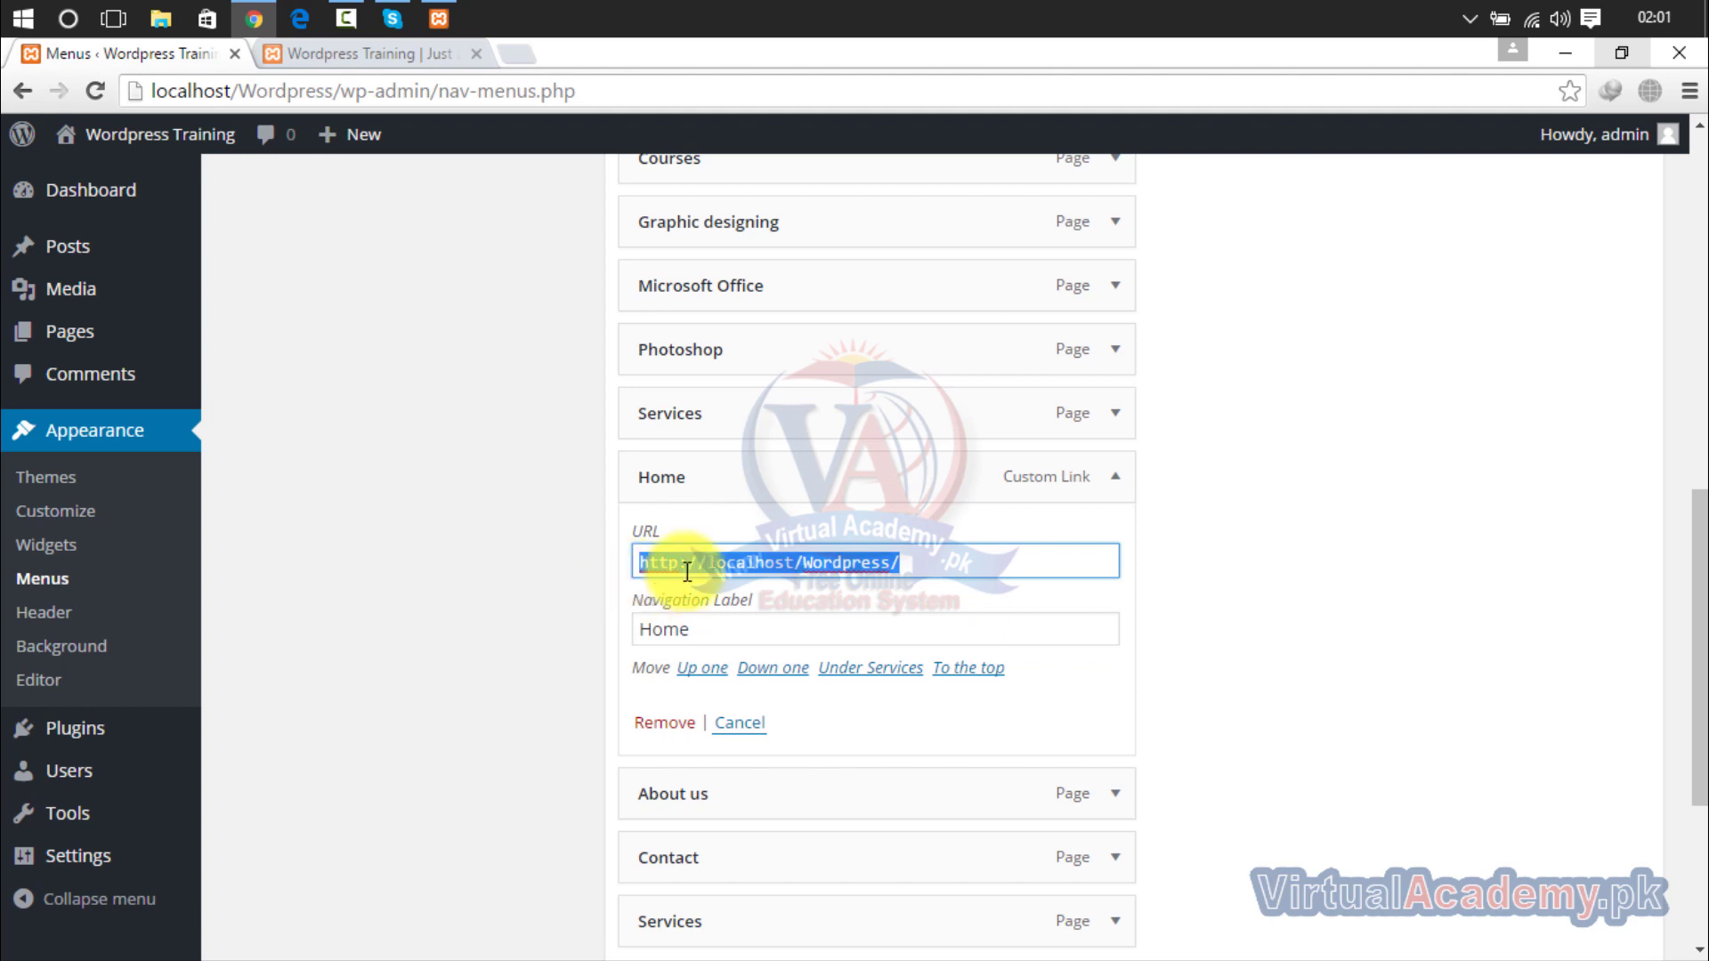
left_click(928, 572)
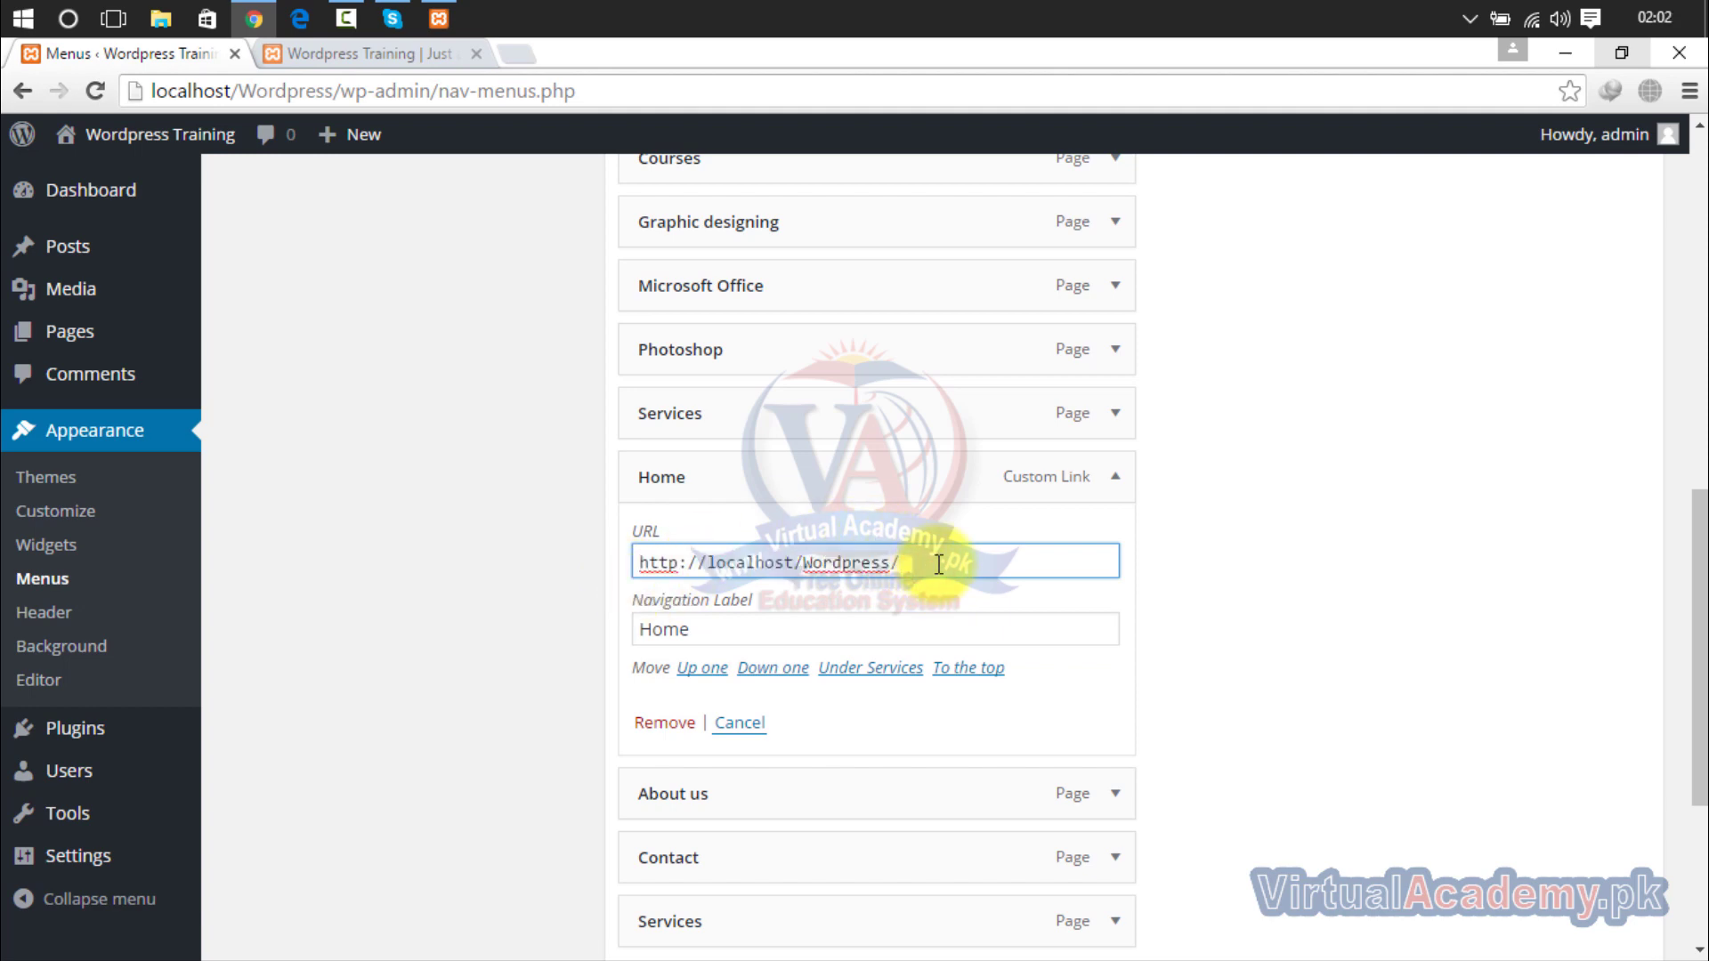
left_click_drag(939, 566, 641, 570)
left_click(1443, 619)
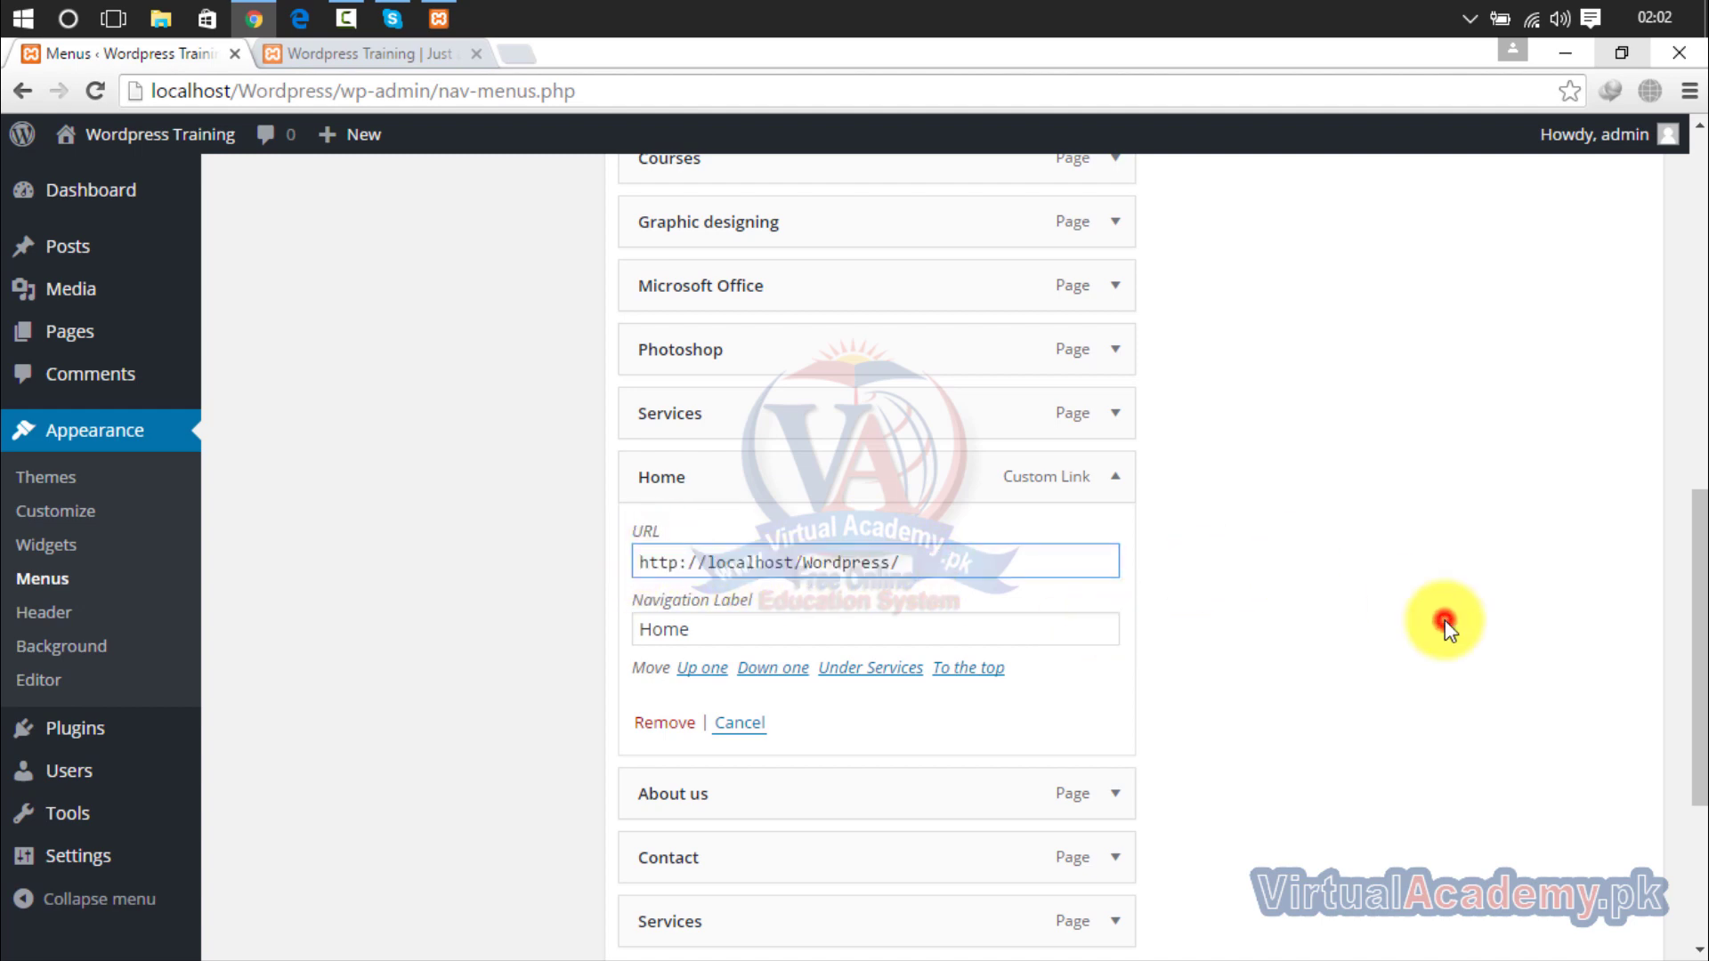
left_click_drag(928, 561, 579, 572)
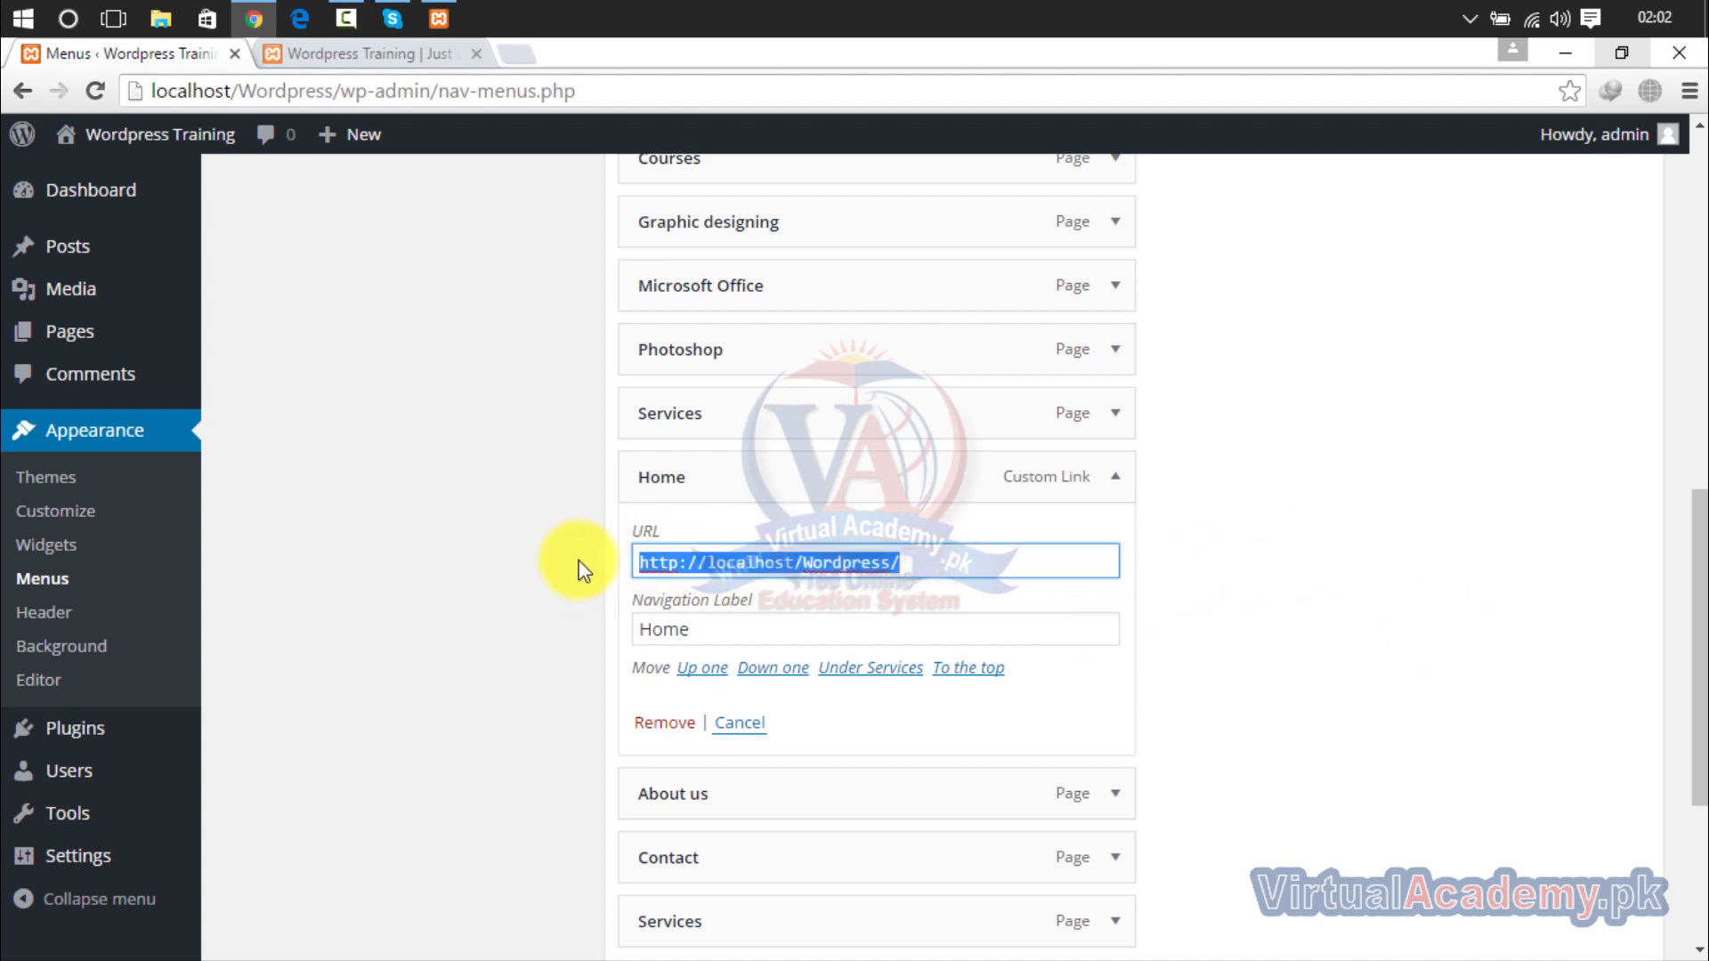
Remove the lower duplicate Home custom link and the lower duplicate About us item from Menu 1.
left_click(665, 722)
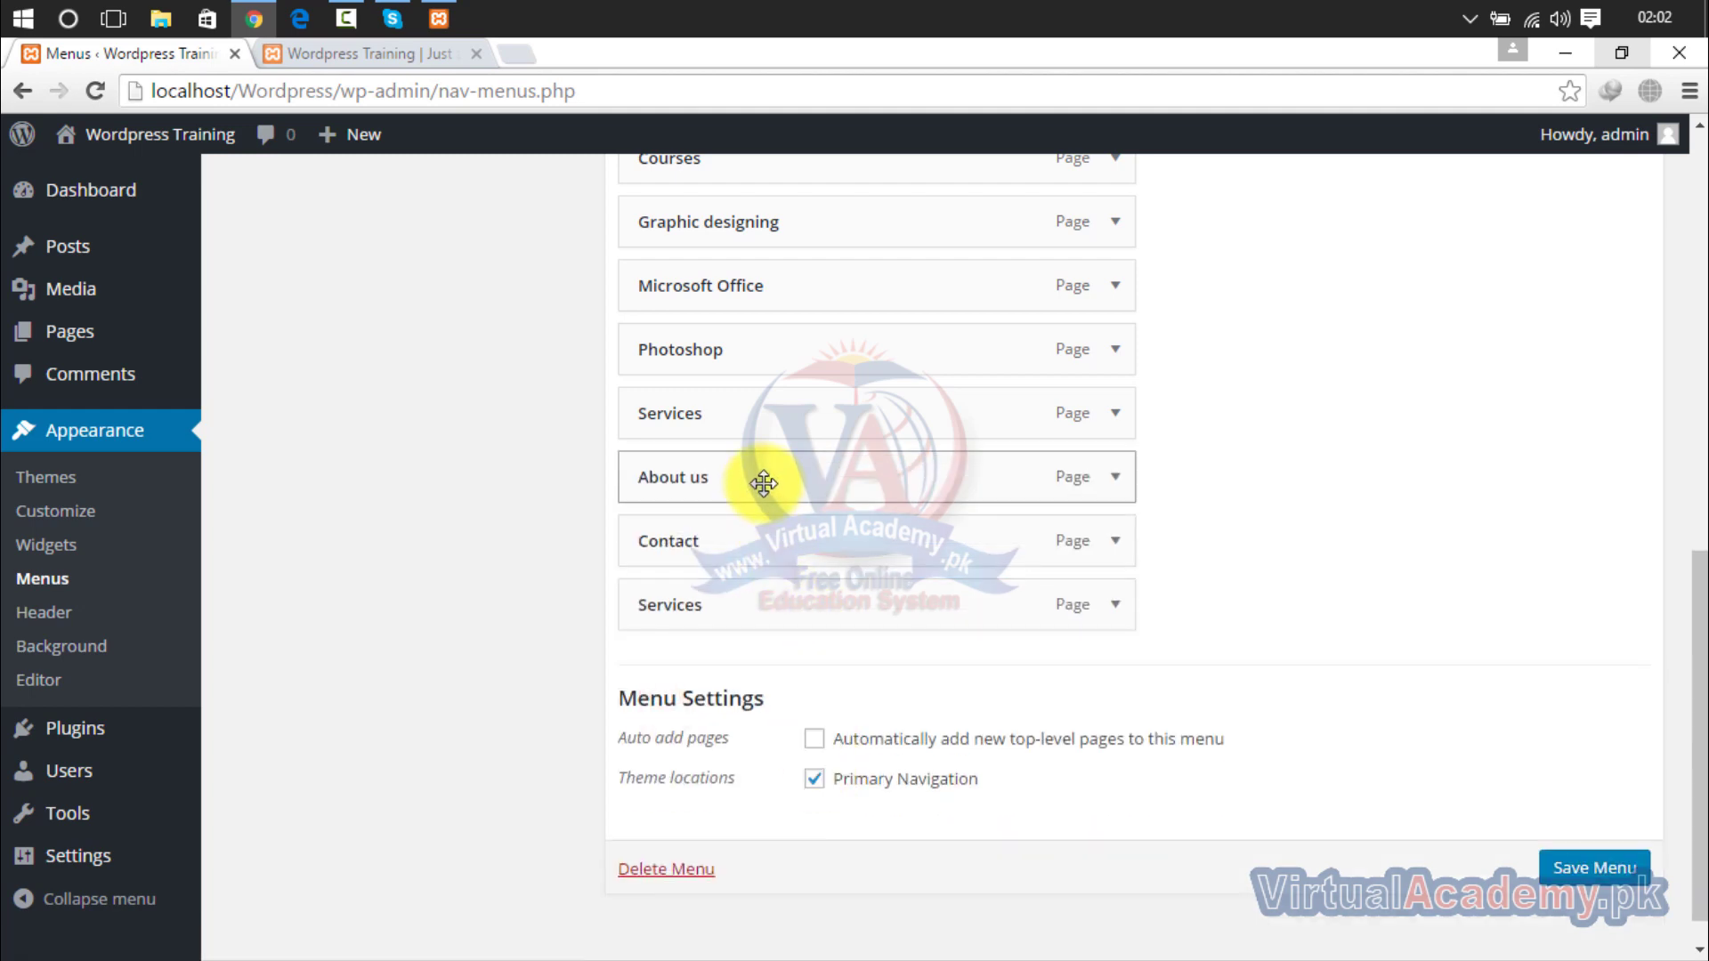
left_click(1113, 485)
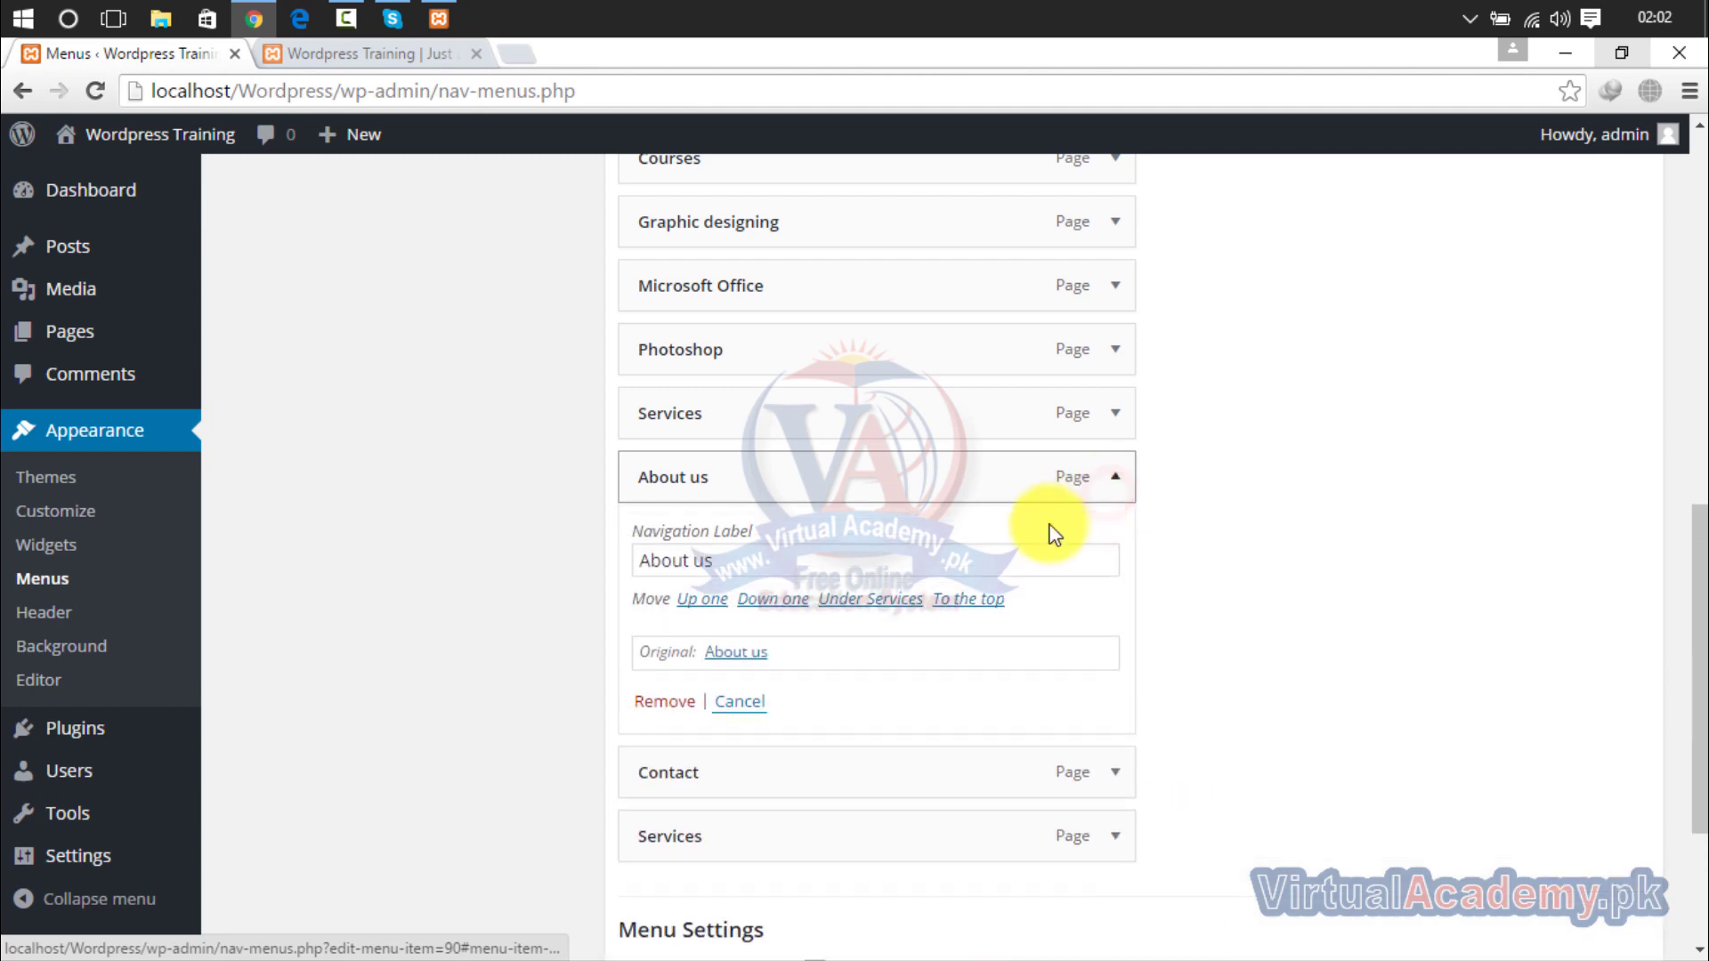
left_click(668, 702)
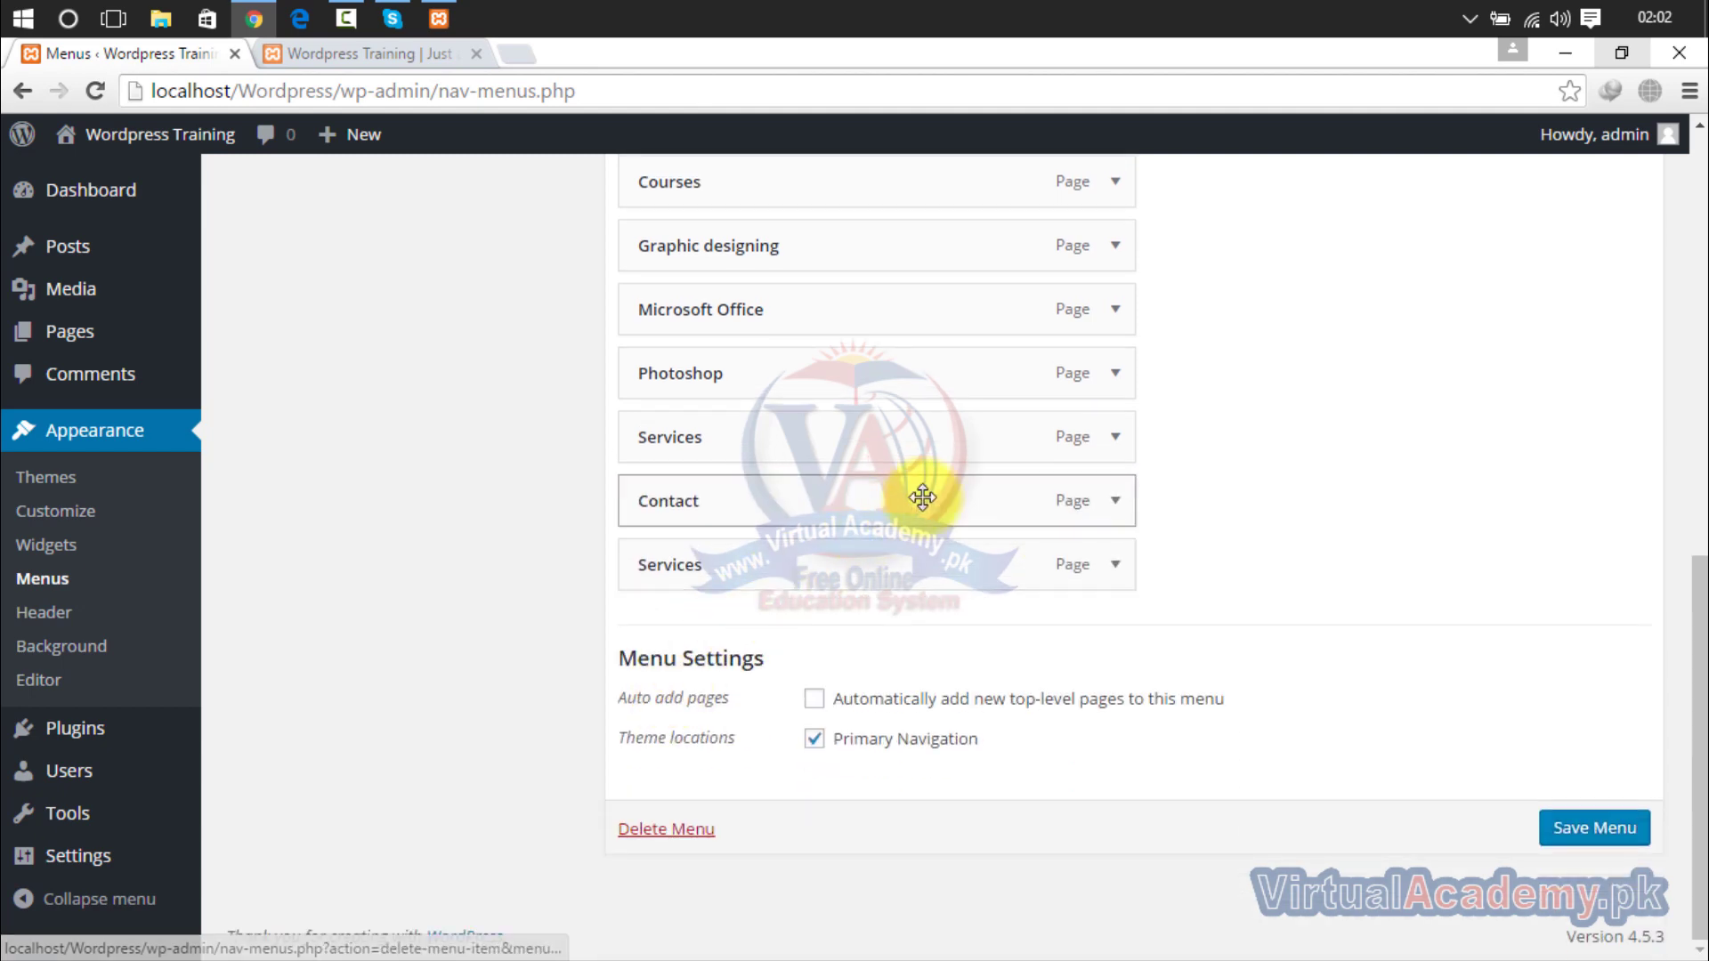
Remove the lower duplicate Contact item and the lower duplicate Services item from Menu 1.
left_click(1109, 504)
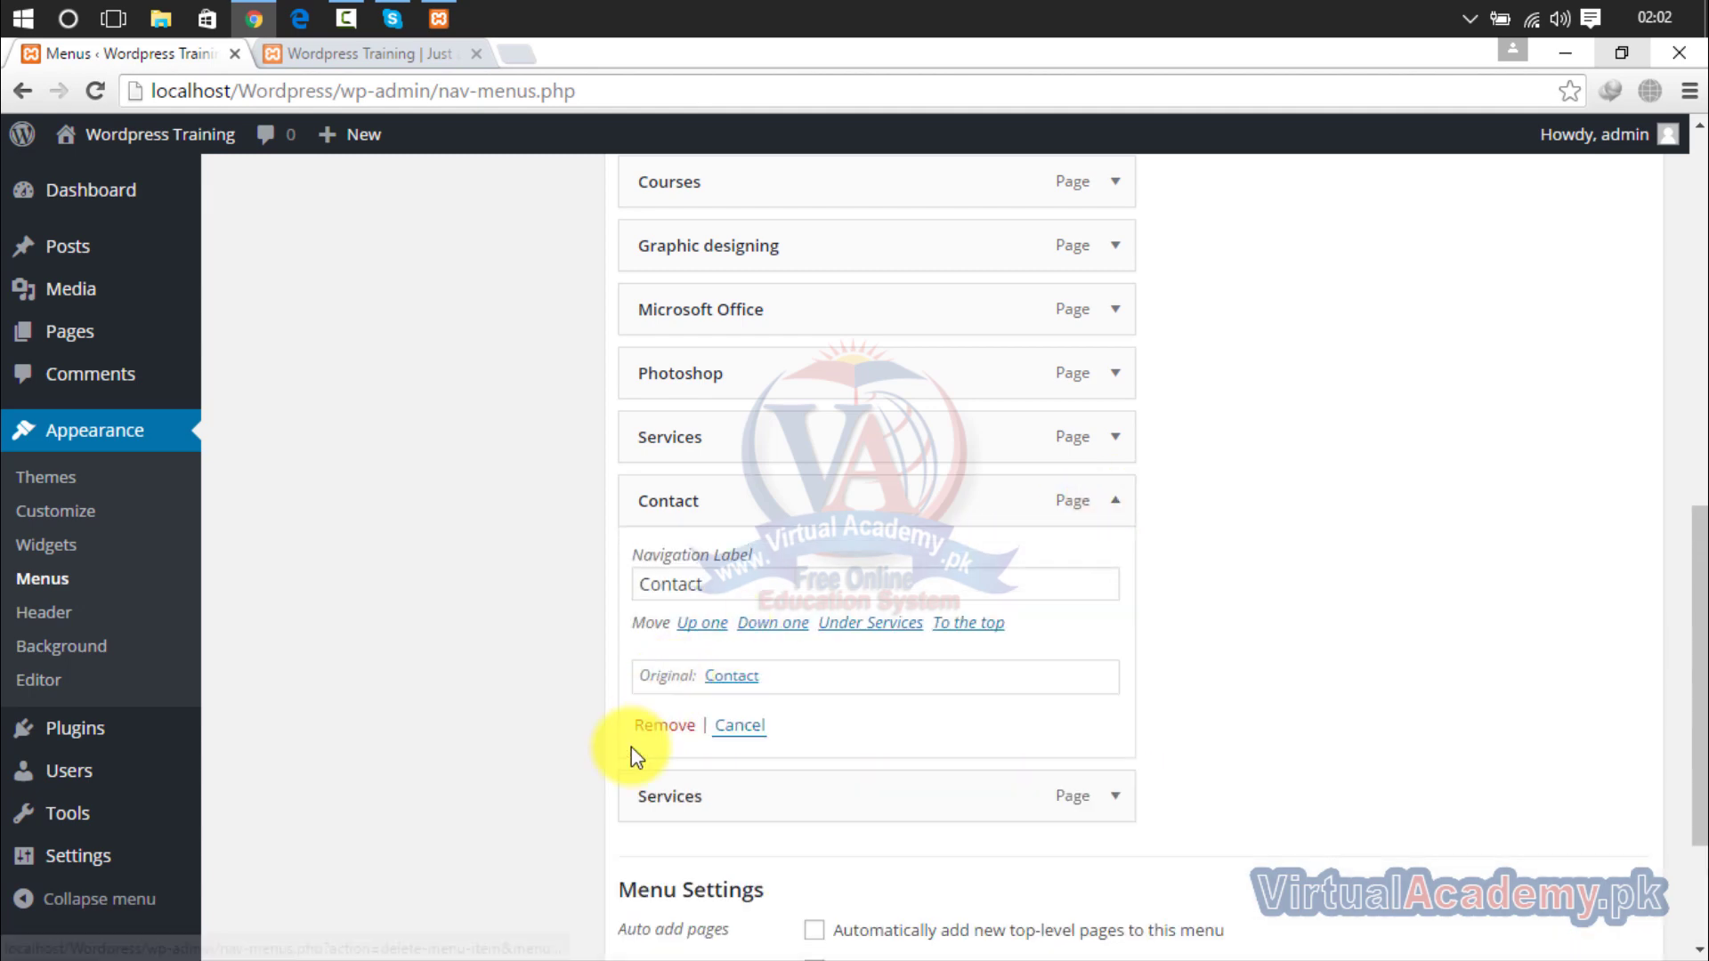
left_click(657, 728)
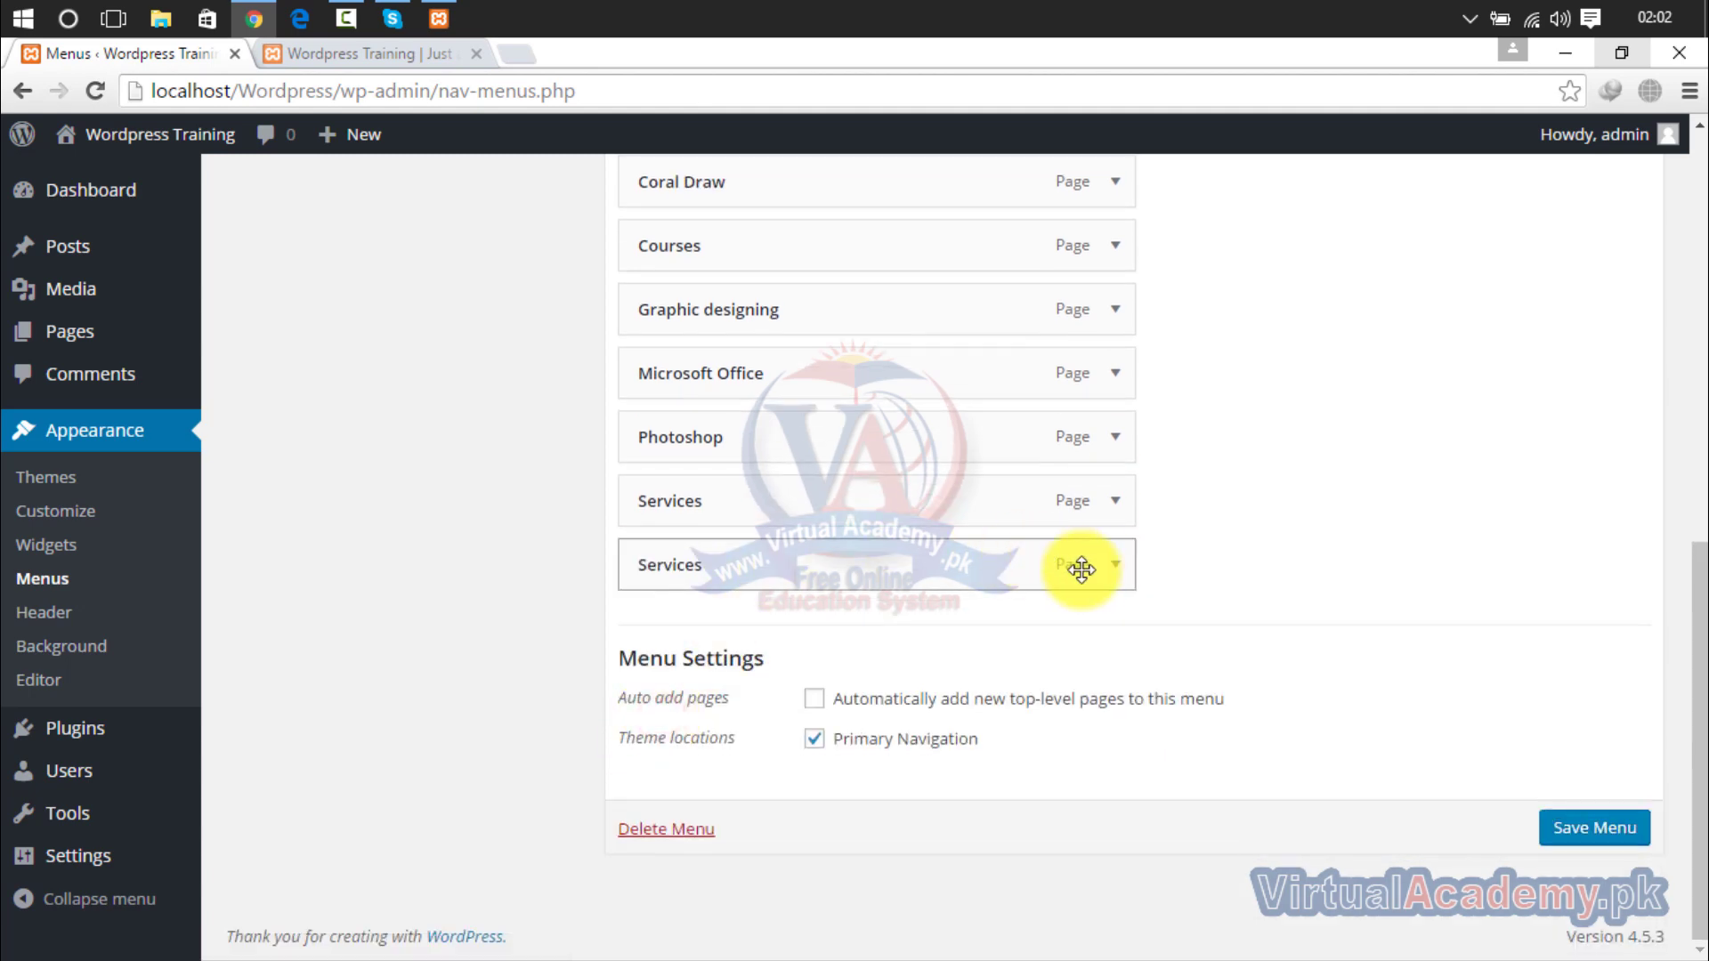
left_click(1115, 570)
left_click(648, 789)
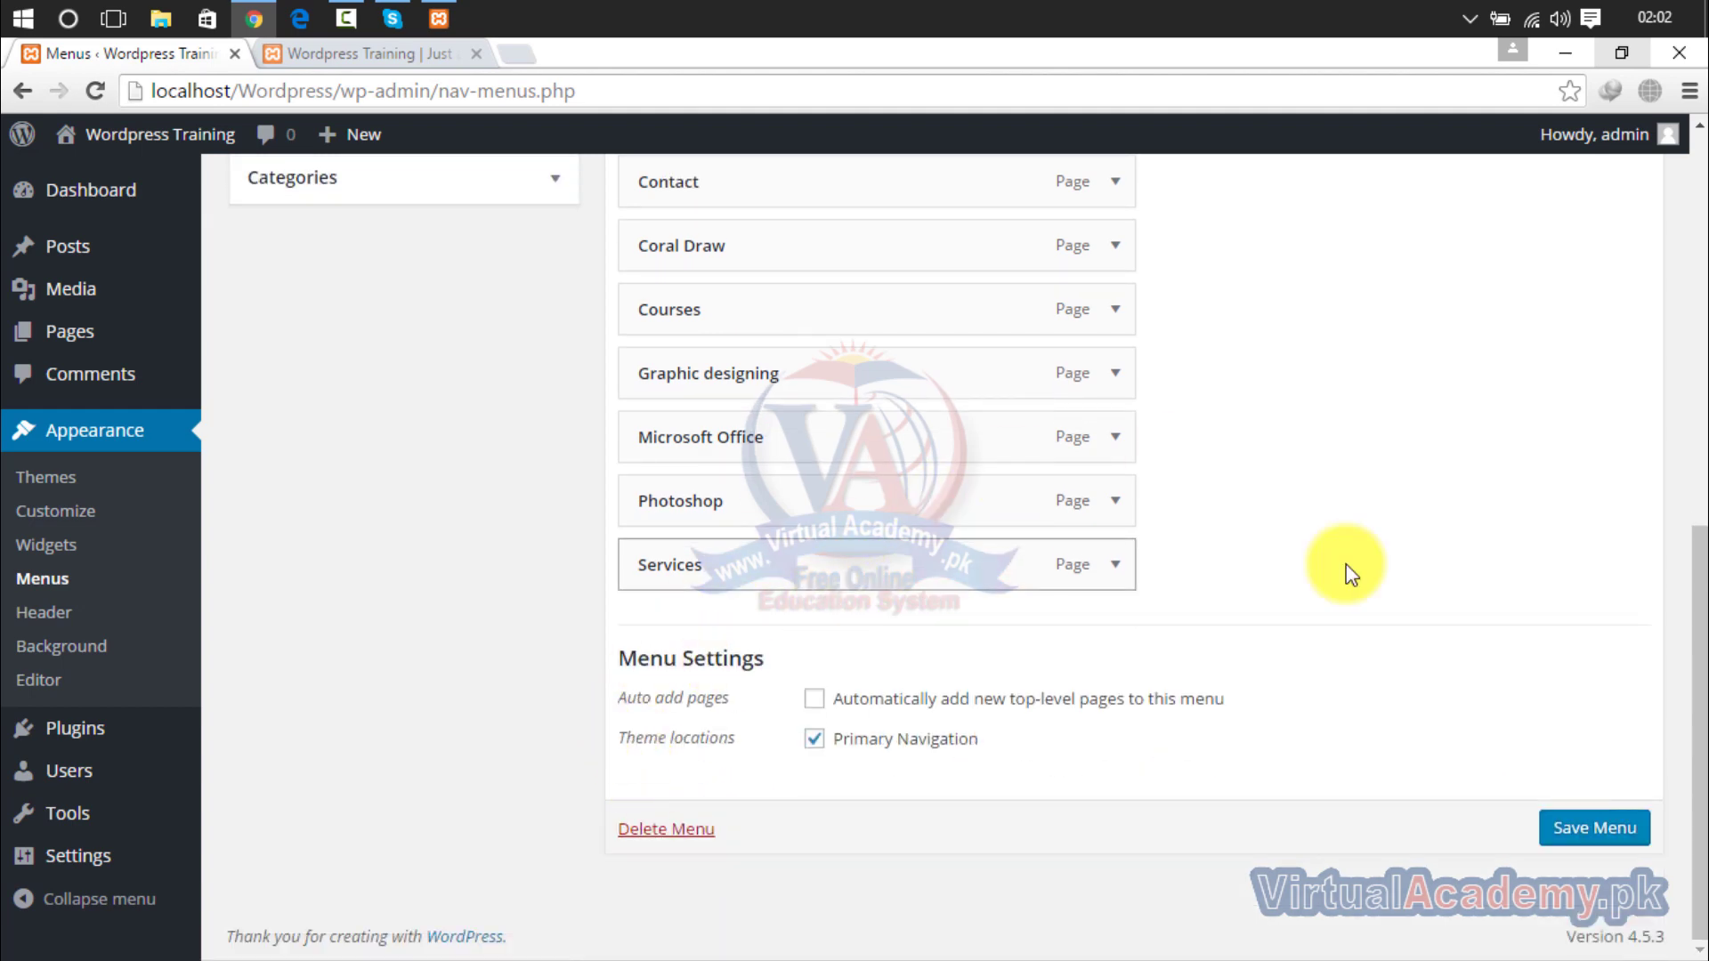
Reorder Menu 1 so Courses follows About us, AutoDesk follows Courses, and Graphic designing follows AutoCAD Mechanical 2017.
left_click_drag(1696, 517, 1696, 320)
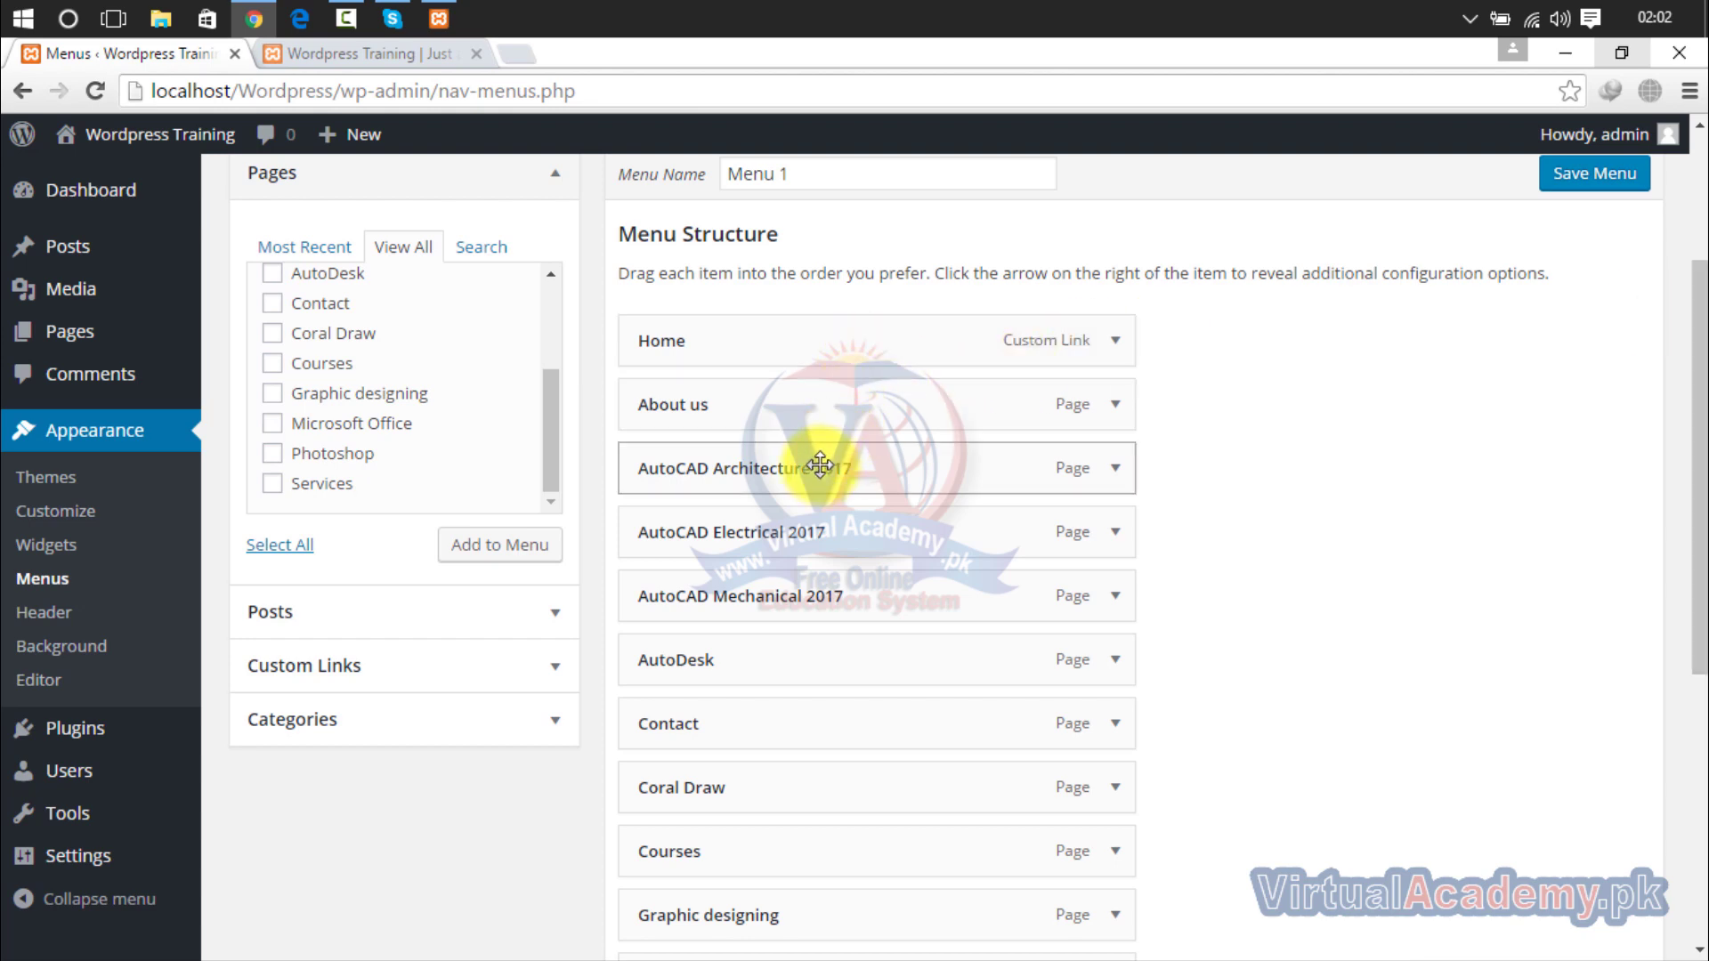
left_click_drag(698, 852, 703, 467)
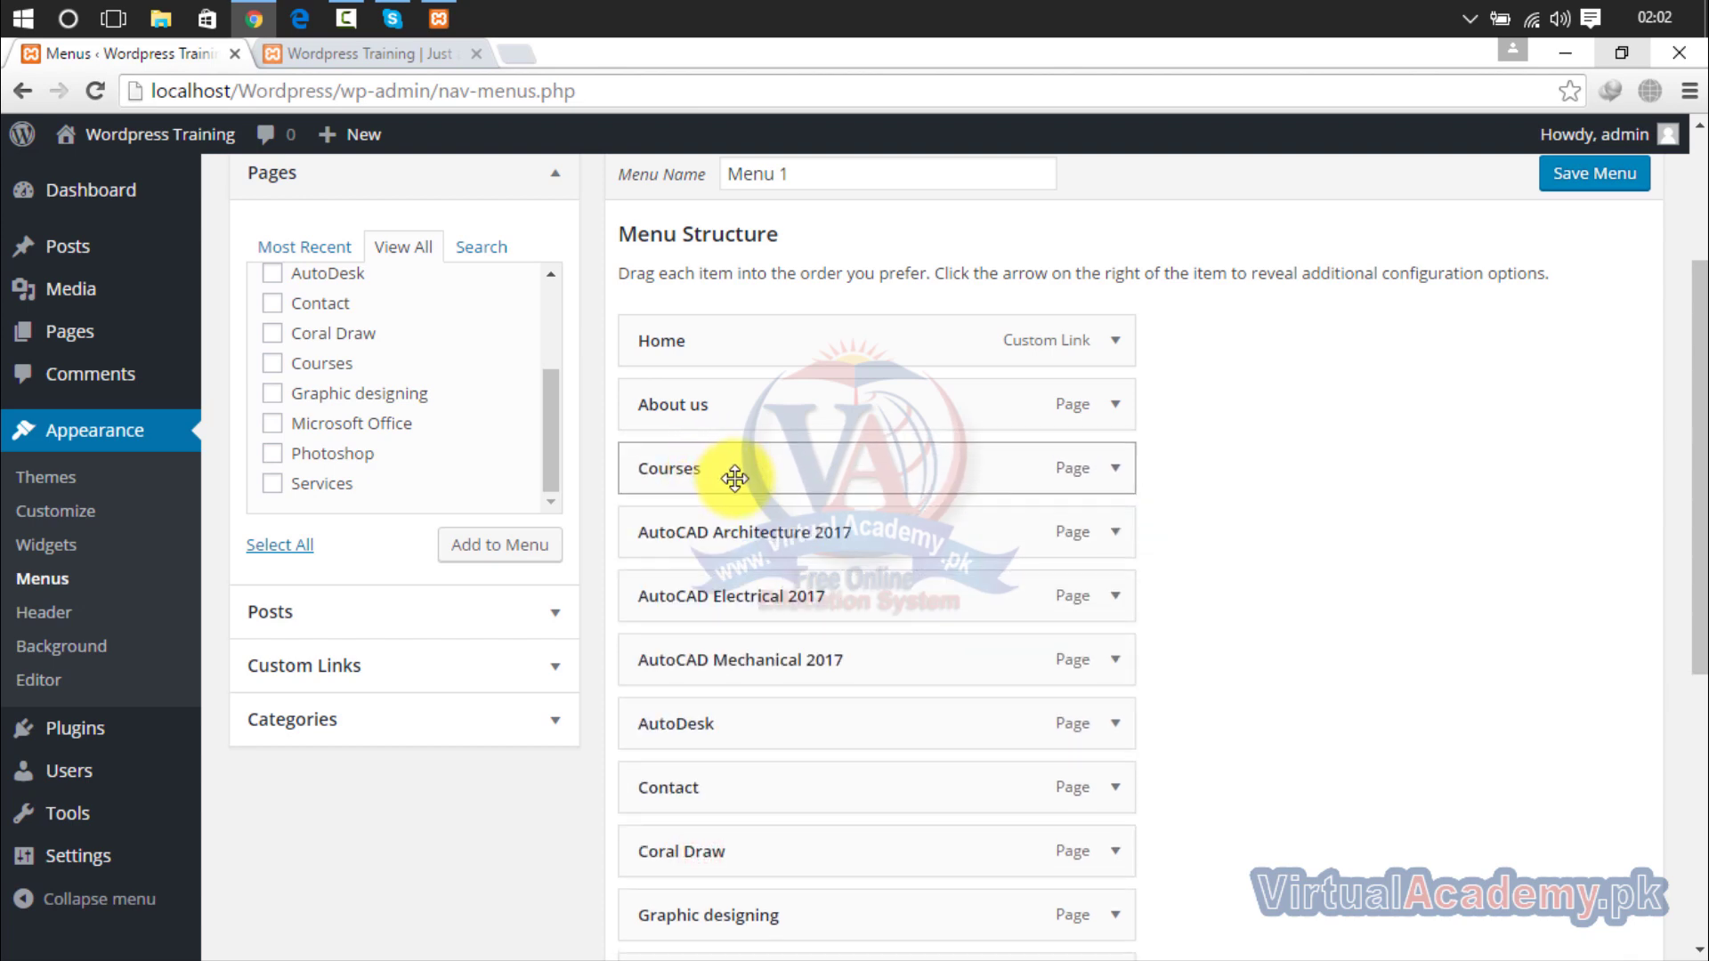
left_click_drag(706, 719, 709, 517)
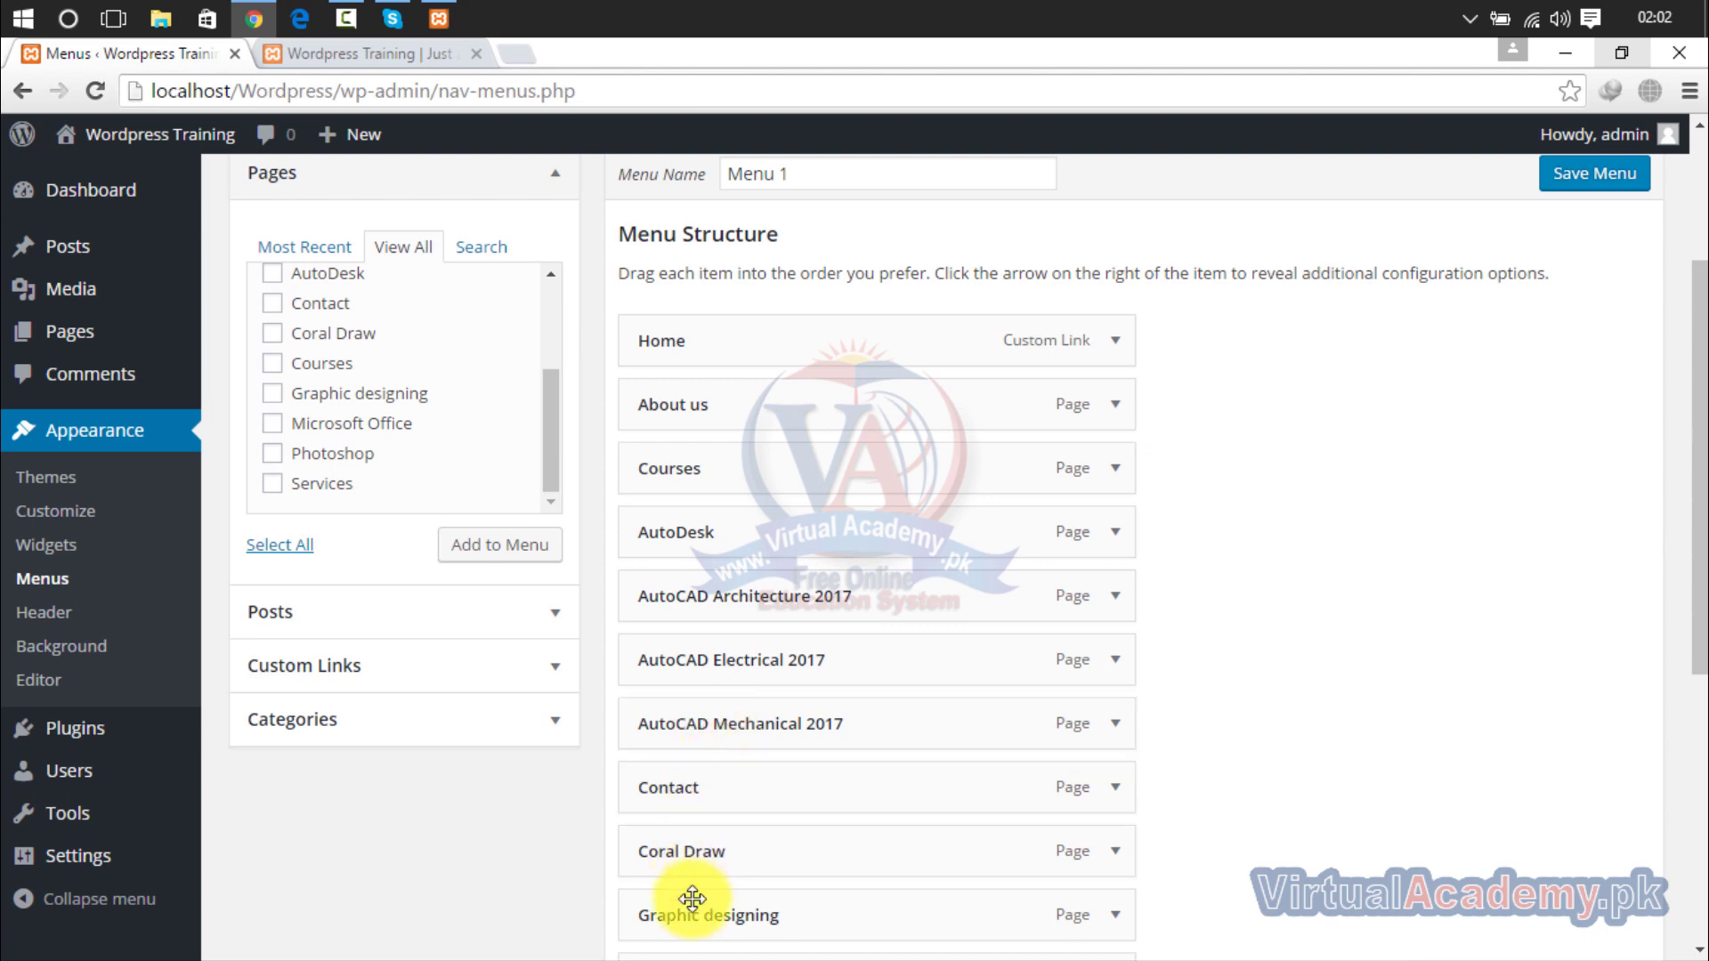
mouse_move(689, 913)
left_mouse_down()
mouse_move(689, 771)
mouse_move(659, 783)
left_mouse_up()
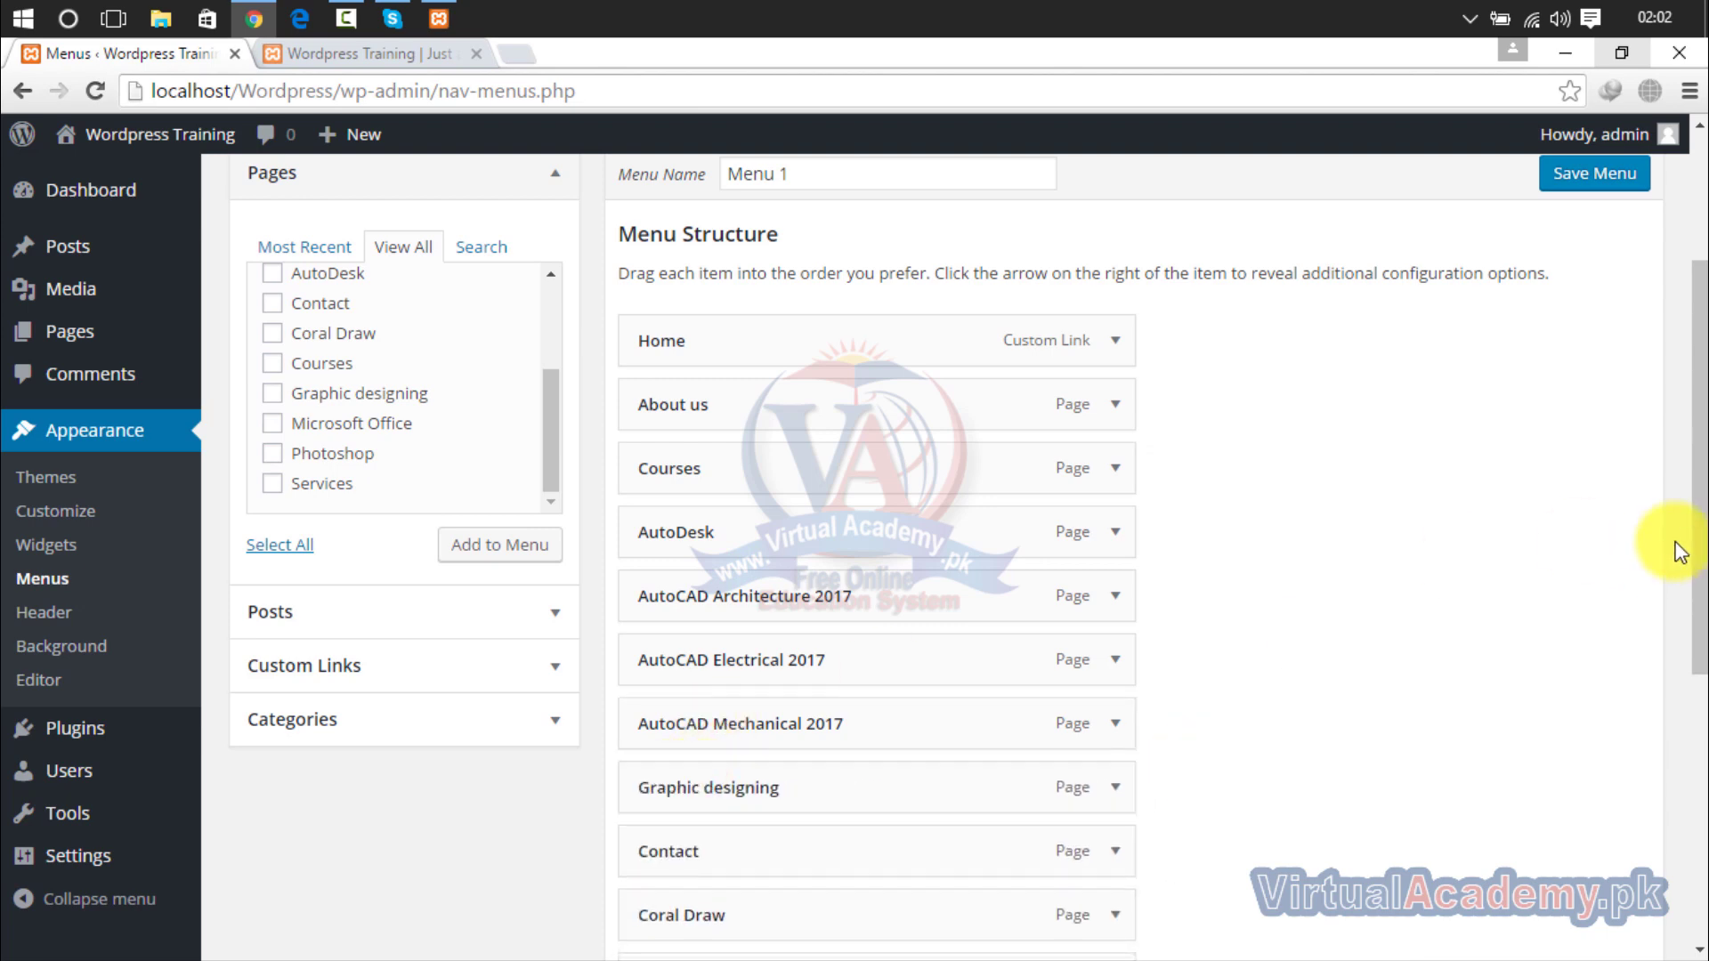
Place Coral Draw, Photoshop and Microsoft Office, in that order, between Graphic designing and Contact in the menu structure.
scroll(1689, 570, "down", 3)
left_click_drag(939, 639, 926, 576)
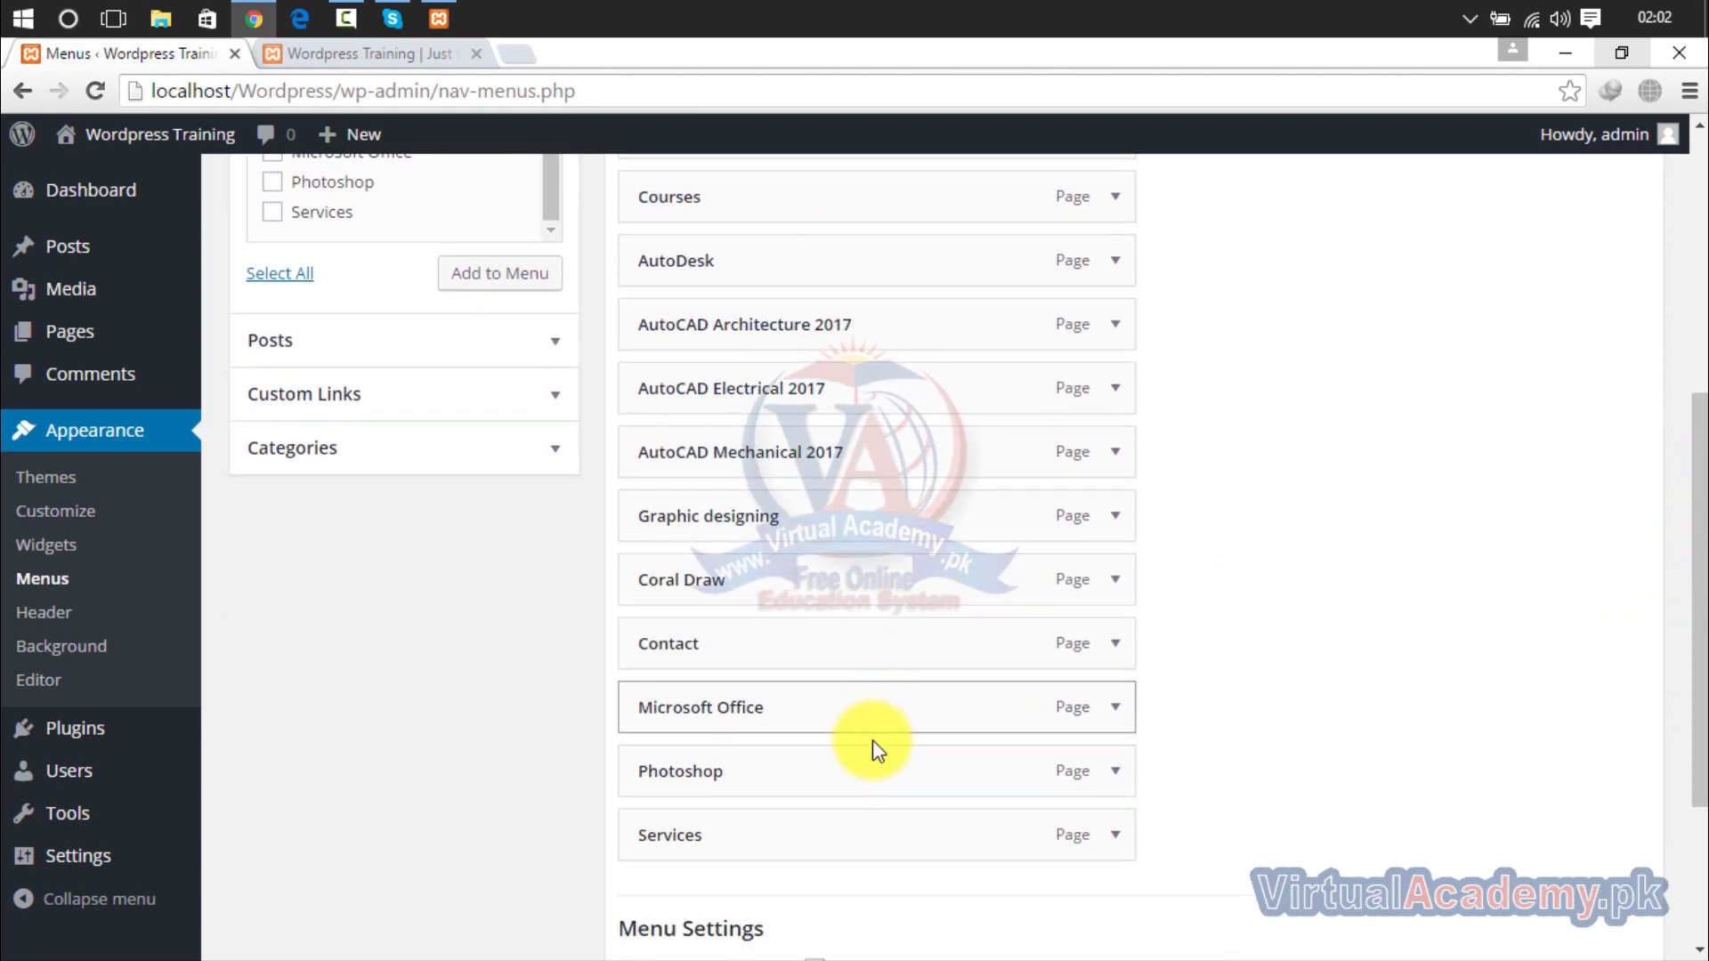
left_click_drag(865, 785, 869, 649)
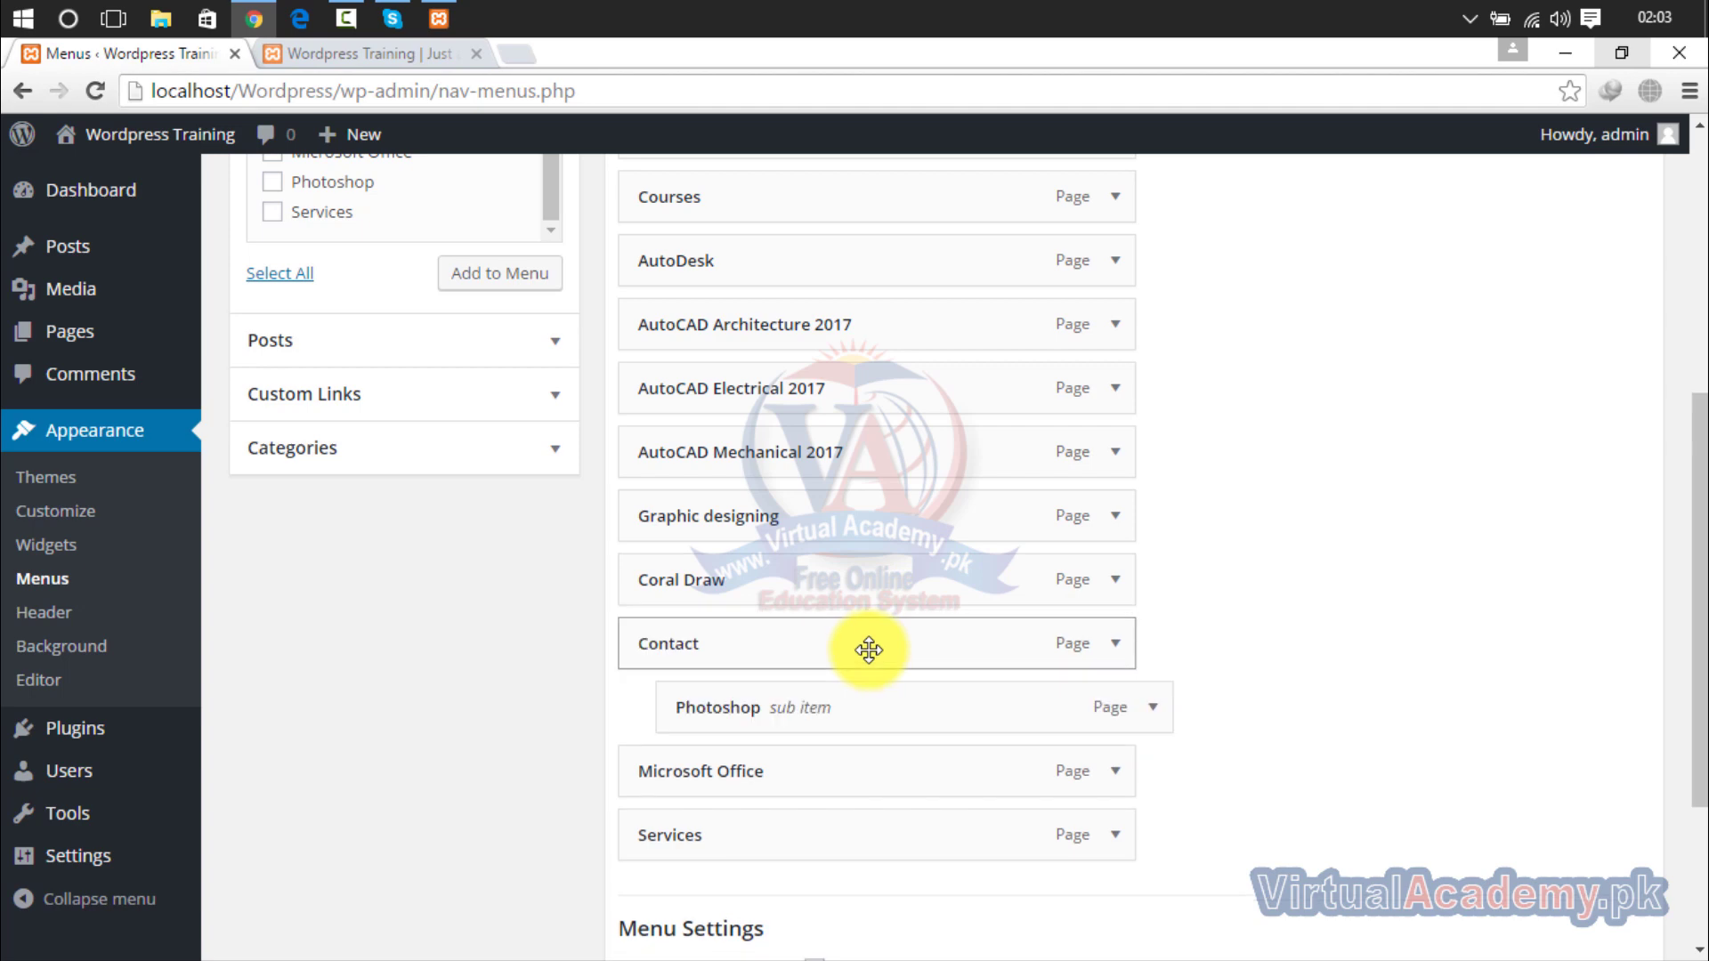
left_click_drag(831, 706, 807, 643)
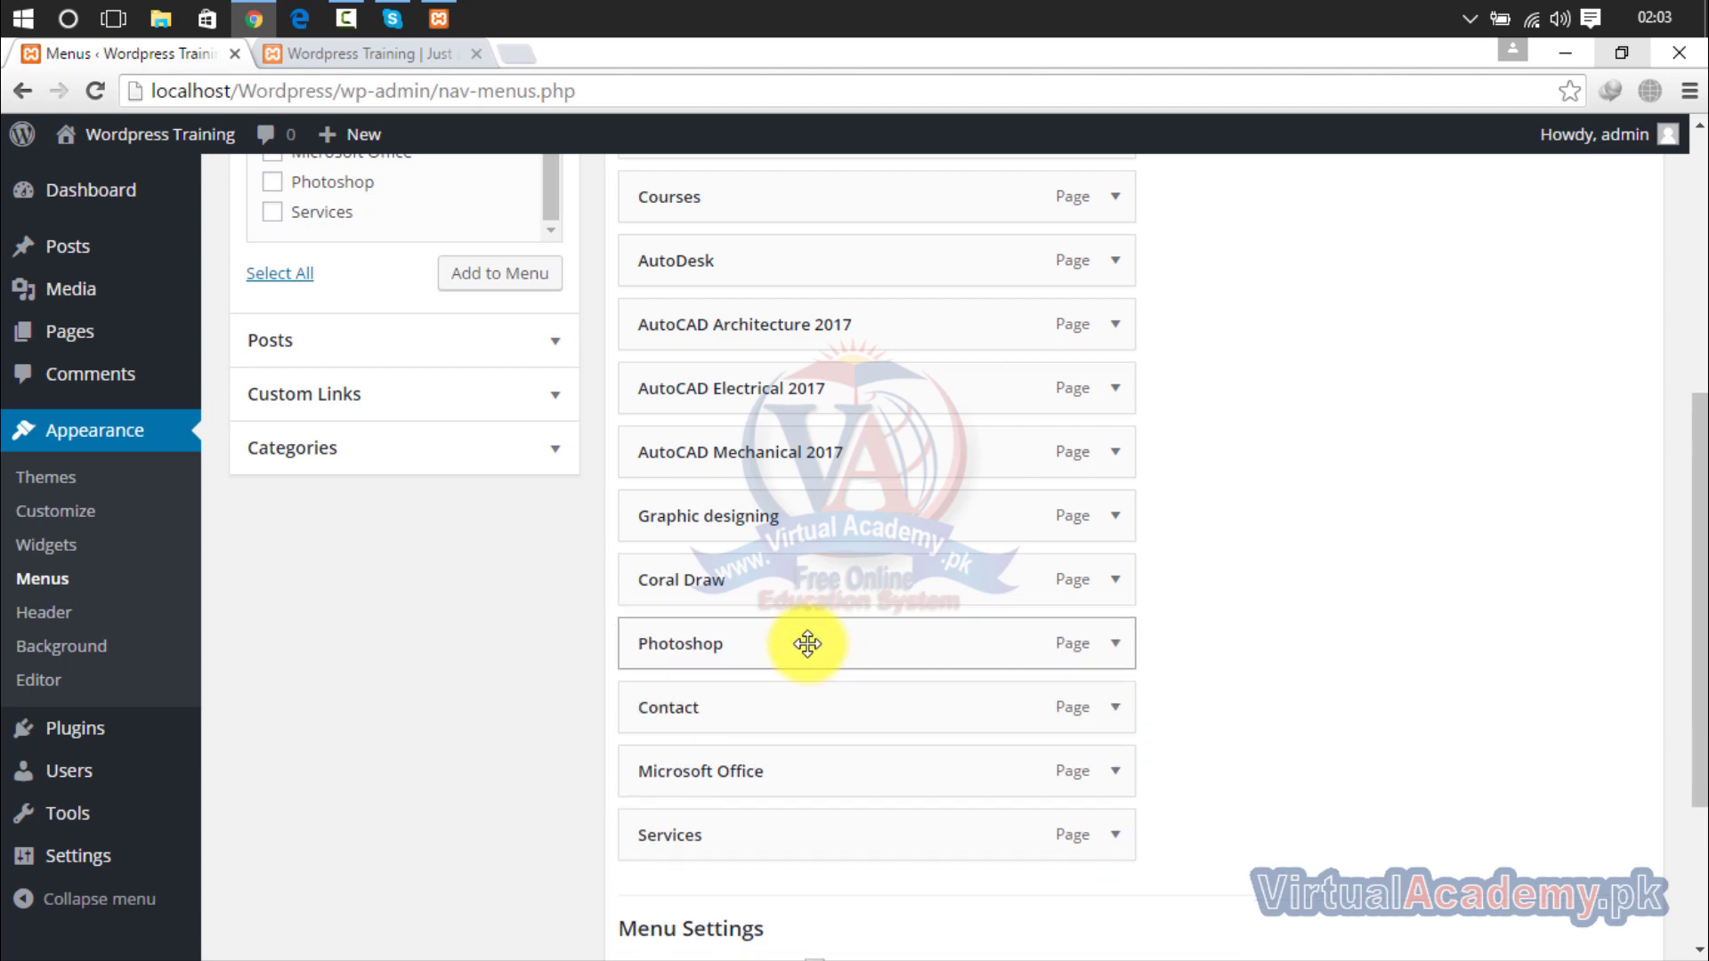
left_click_drag(751, 767, 753, 700)
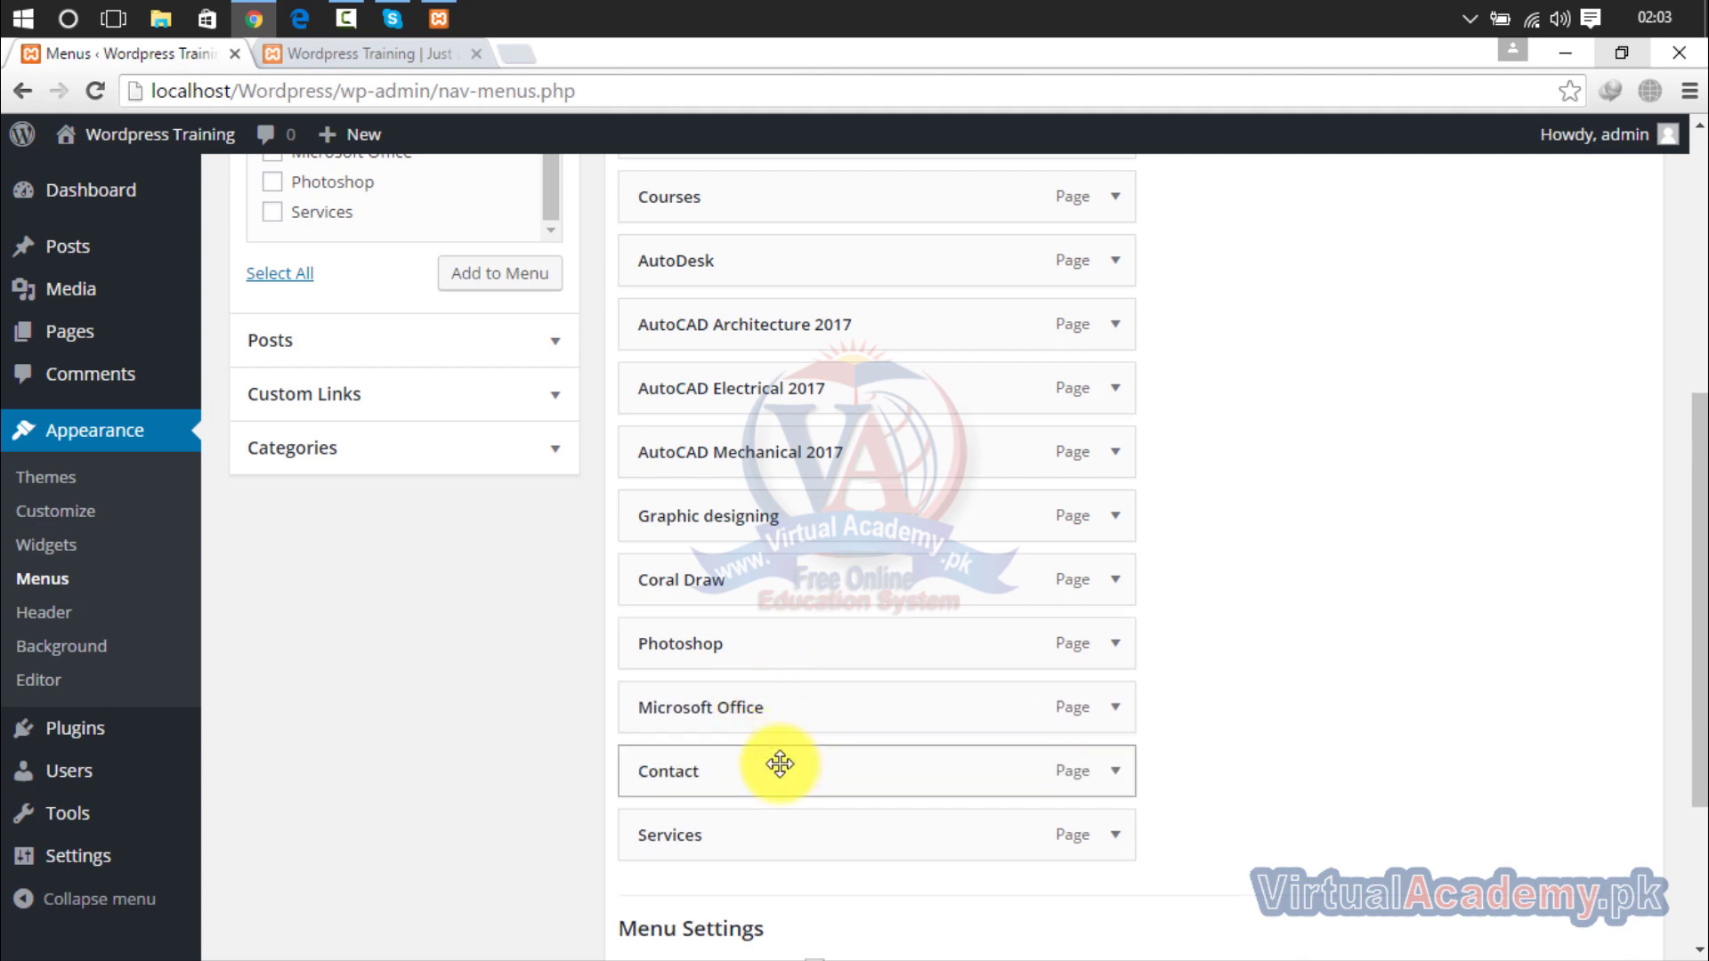
Save Menu 1 and reload the site's front page to check the reordered navigation.
left_click_drag(1696, 392, 1695, 298)
left_click(1594, 185)
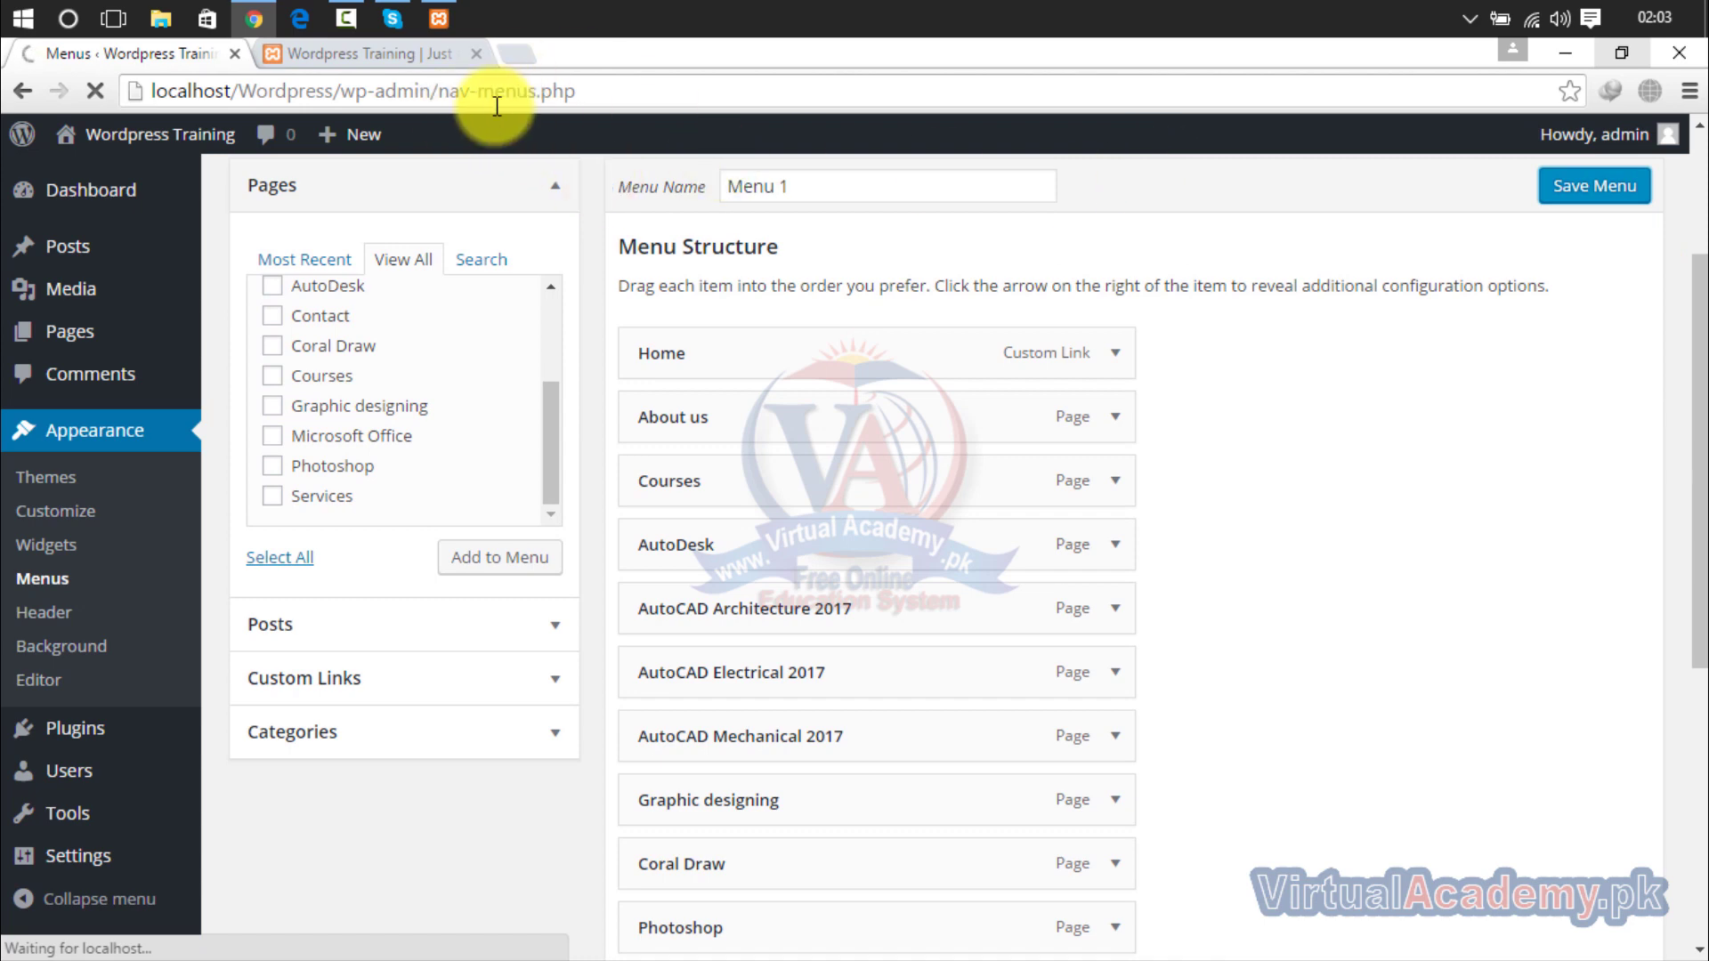
scroll(1700, 381, "down", 6)
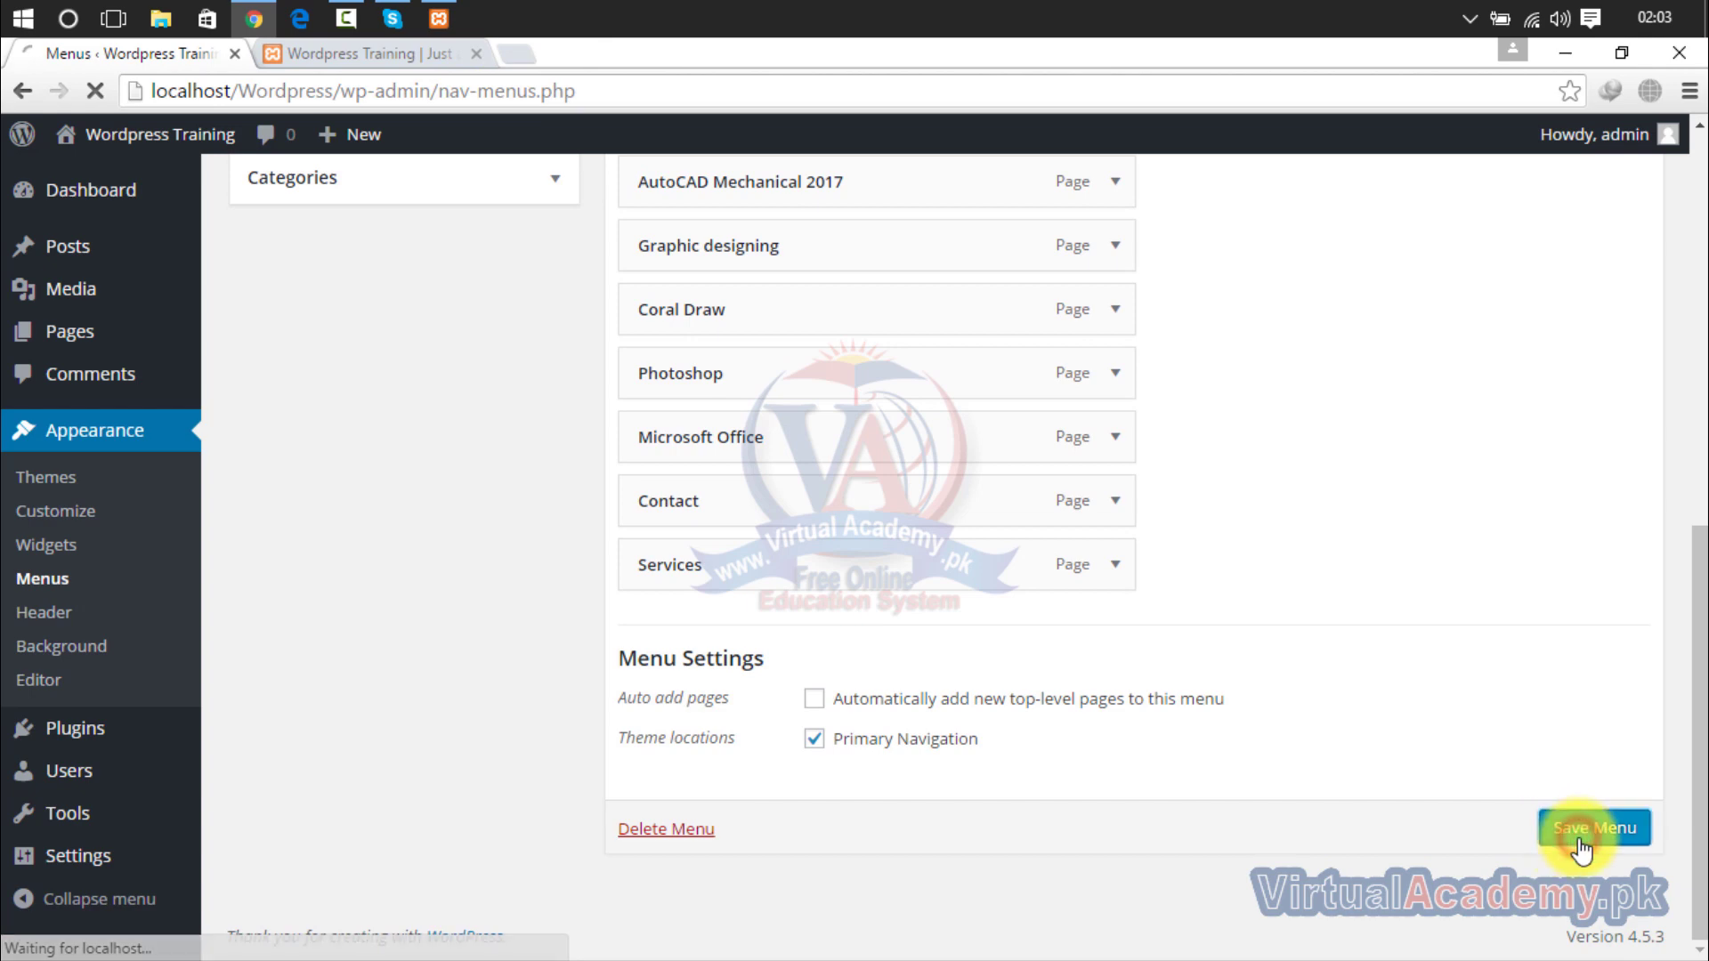
left_click(418, 53)
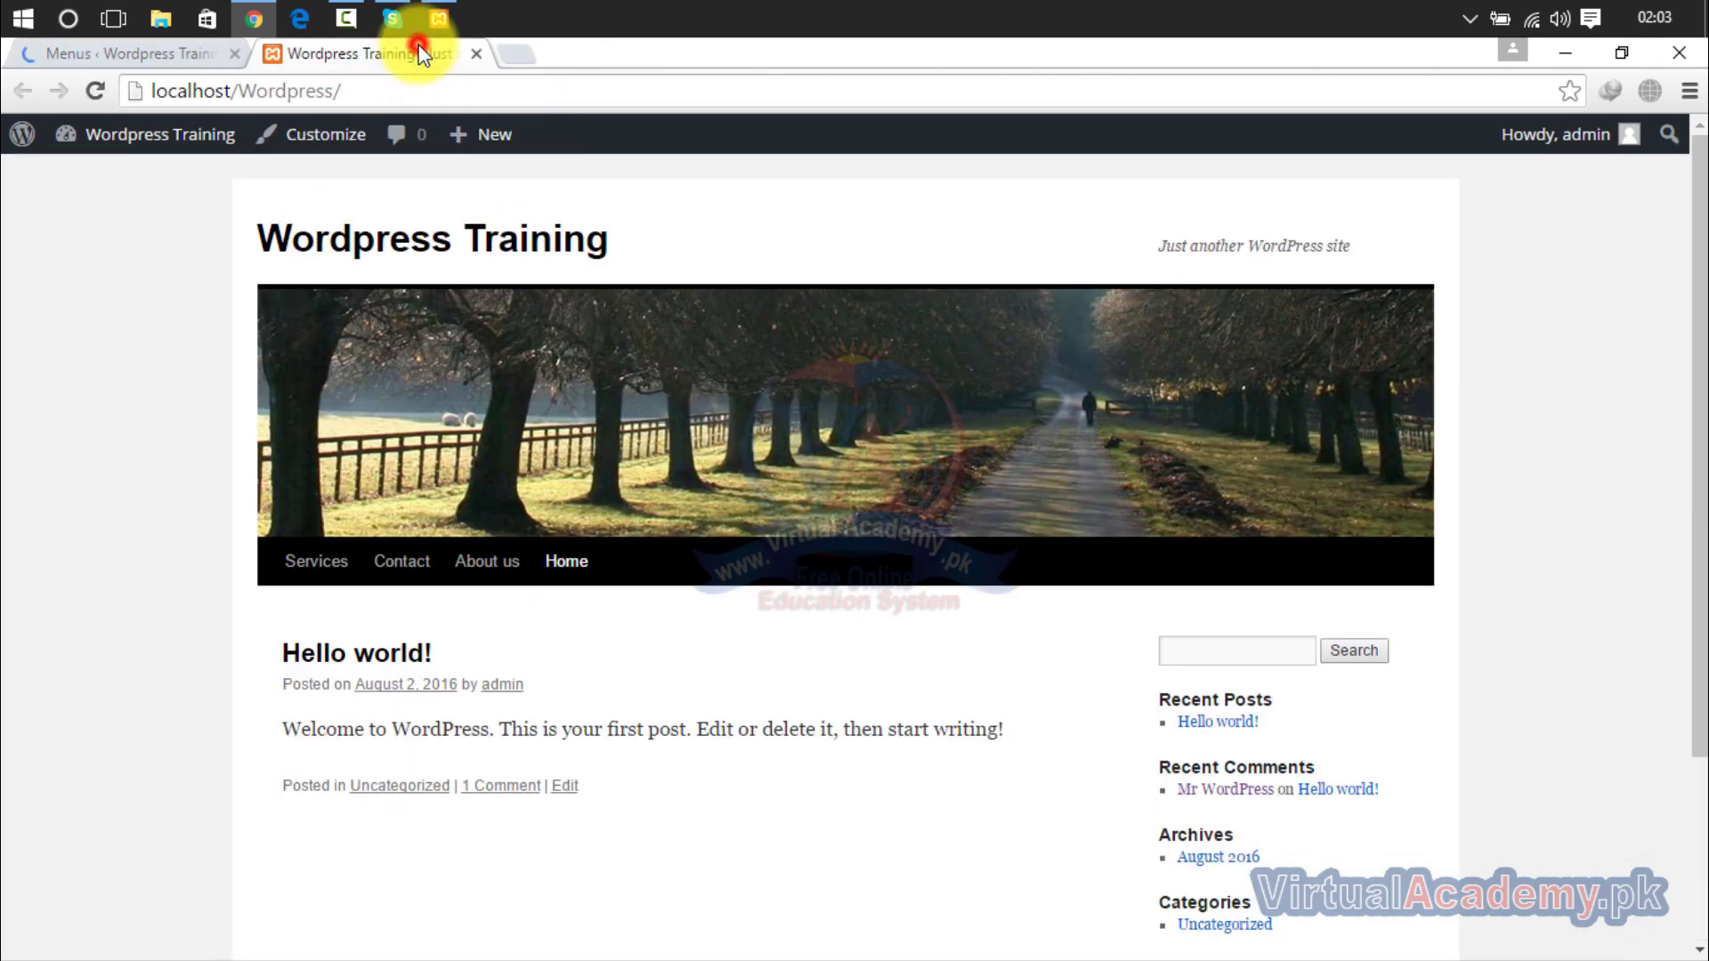
left_click(97, 91)
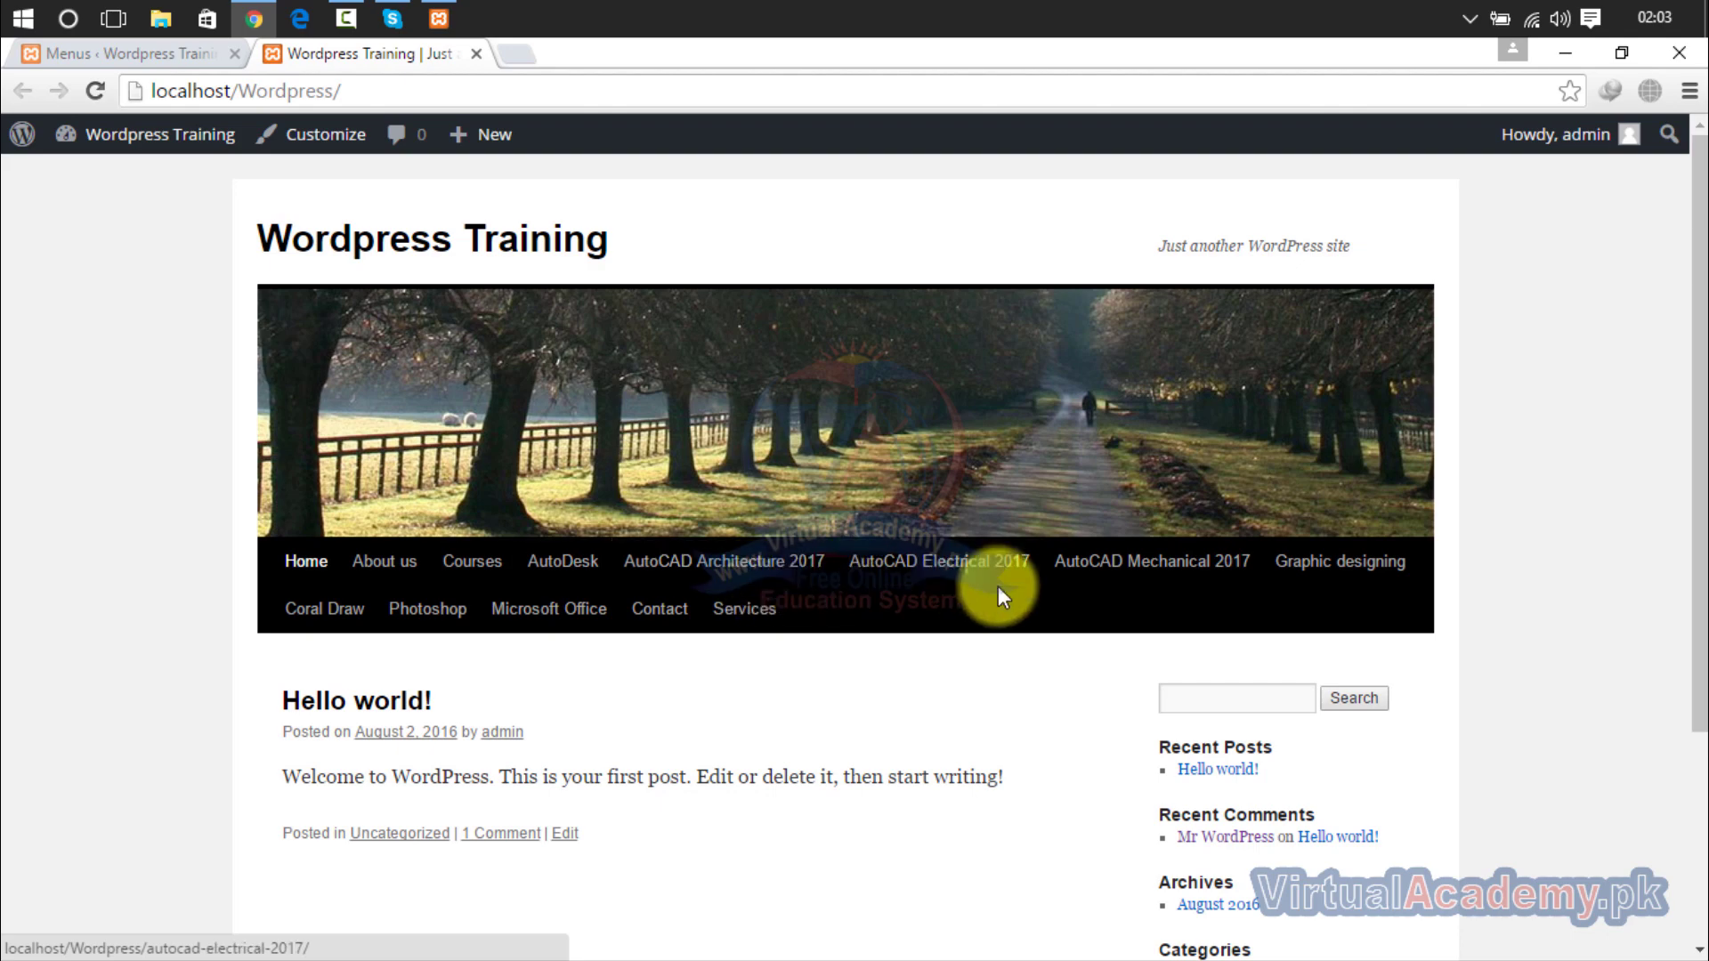
Back in the menu editor, make AutoDesk and the AutoCAD Architecture, Electrical and Mechanical 2017 pages sub items of Courses.
mouse_move(212, 119)
left_click(190, 56)
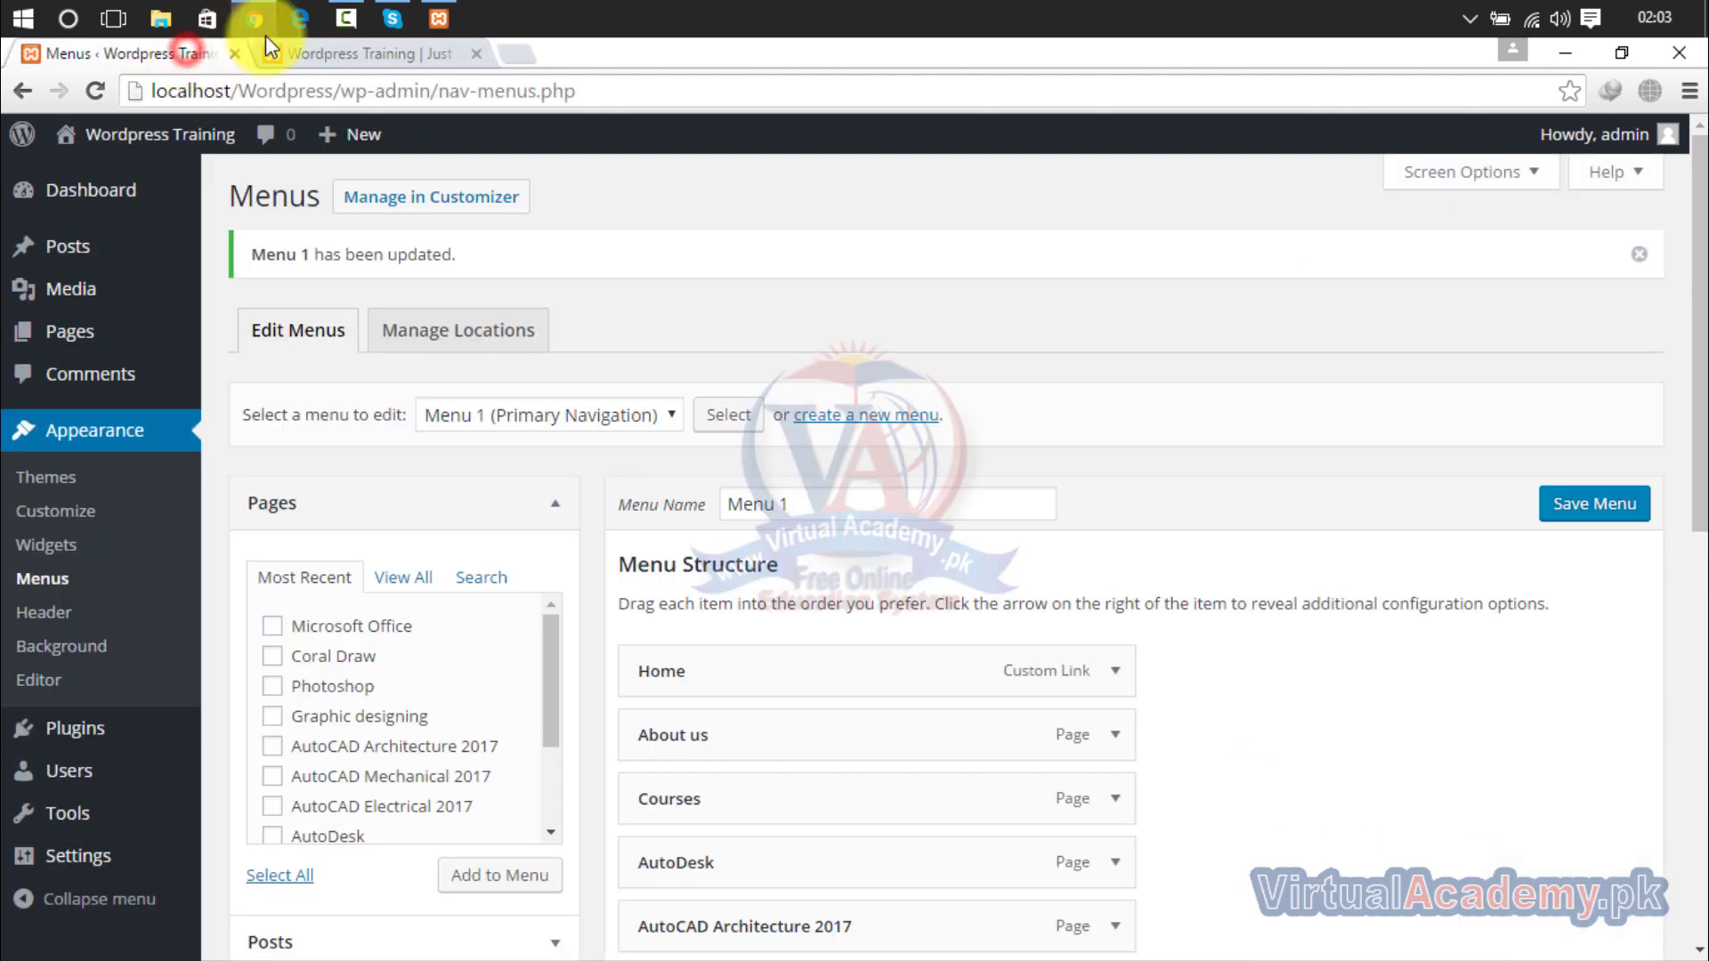
scroll(1698, 300, "down", 4)
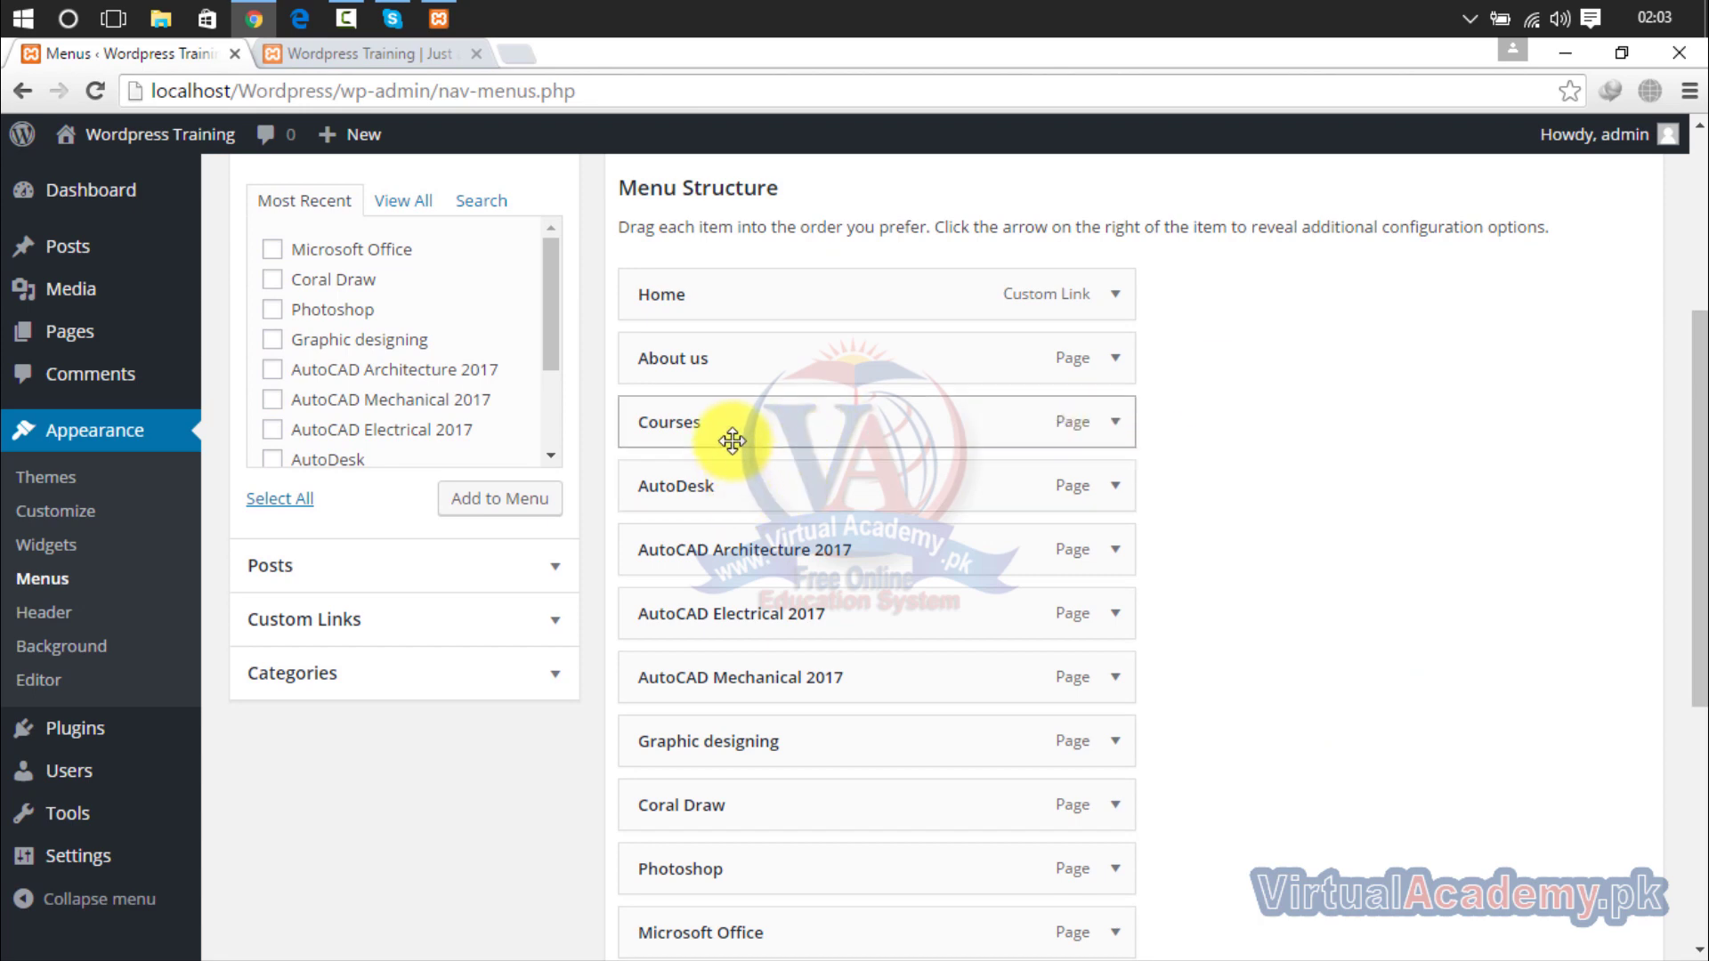
mouse_move(737, 487)
left_mouse_down()
mouse_move(774, 484)
mouse_move(757, 496)
left_mouse_up()
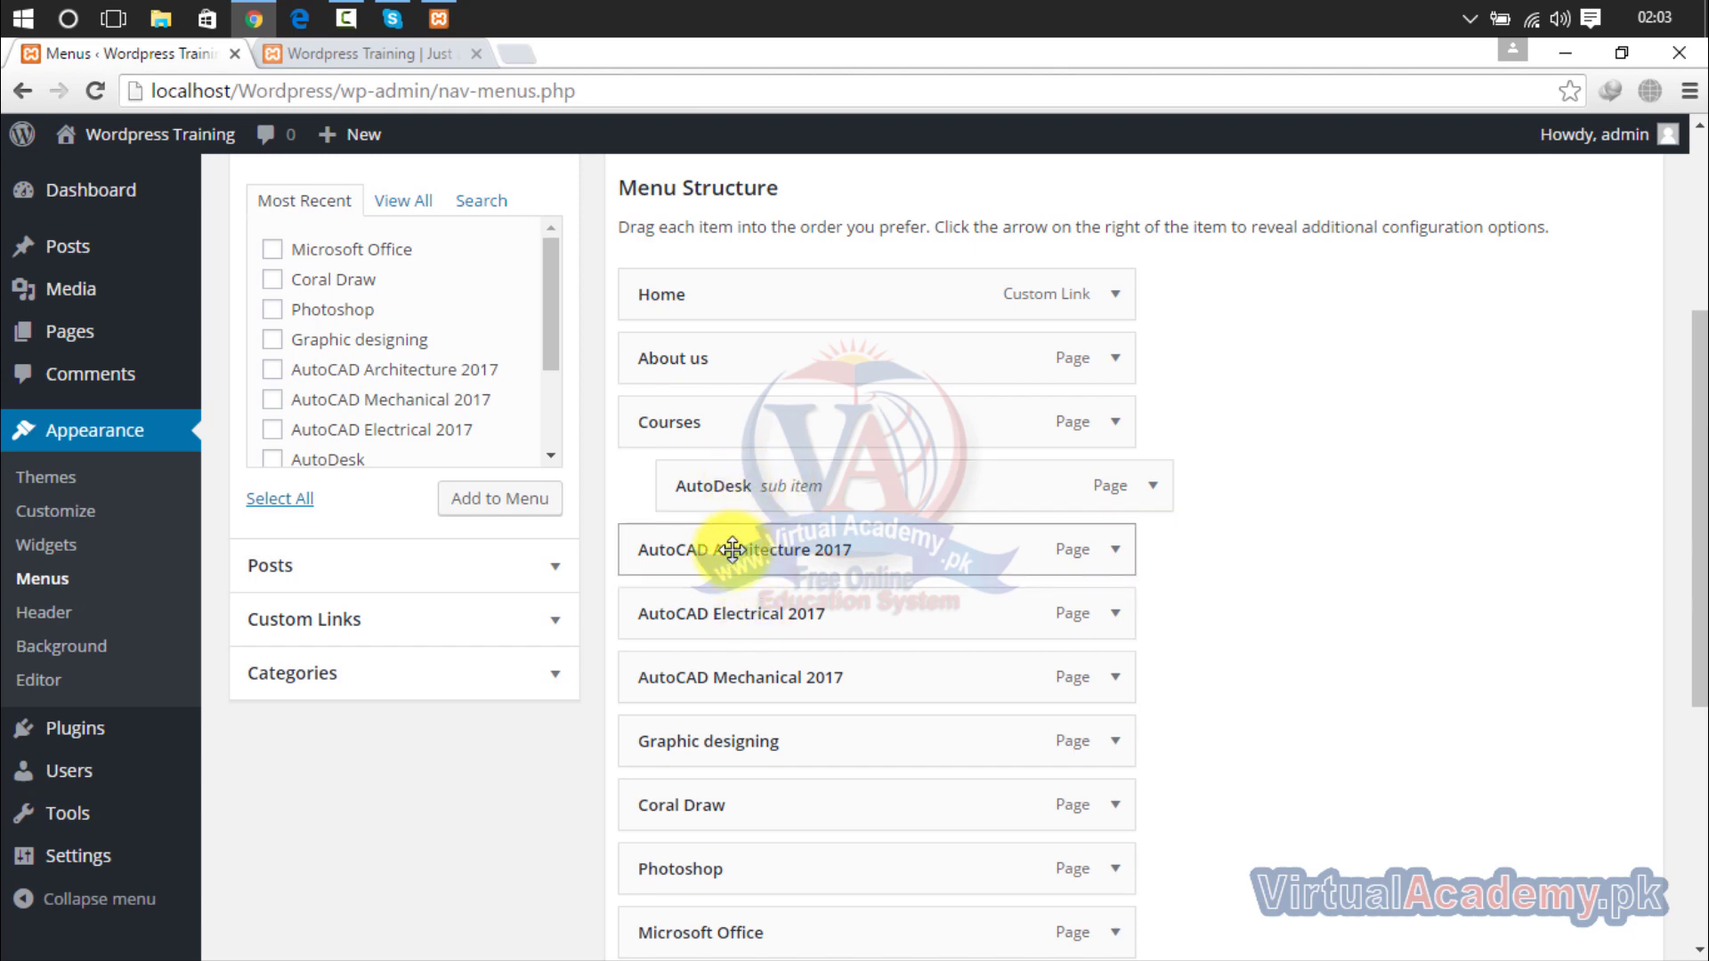
left_click_drag(735, 549, 793, 572)
left_click_drag(743, 648, 789, 640)
left_click_drag(763, 702, 790, 694)
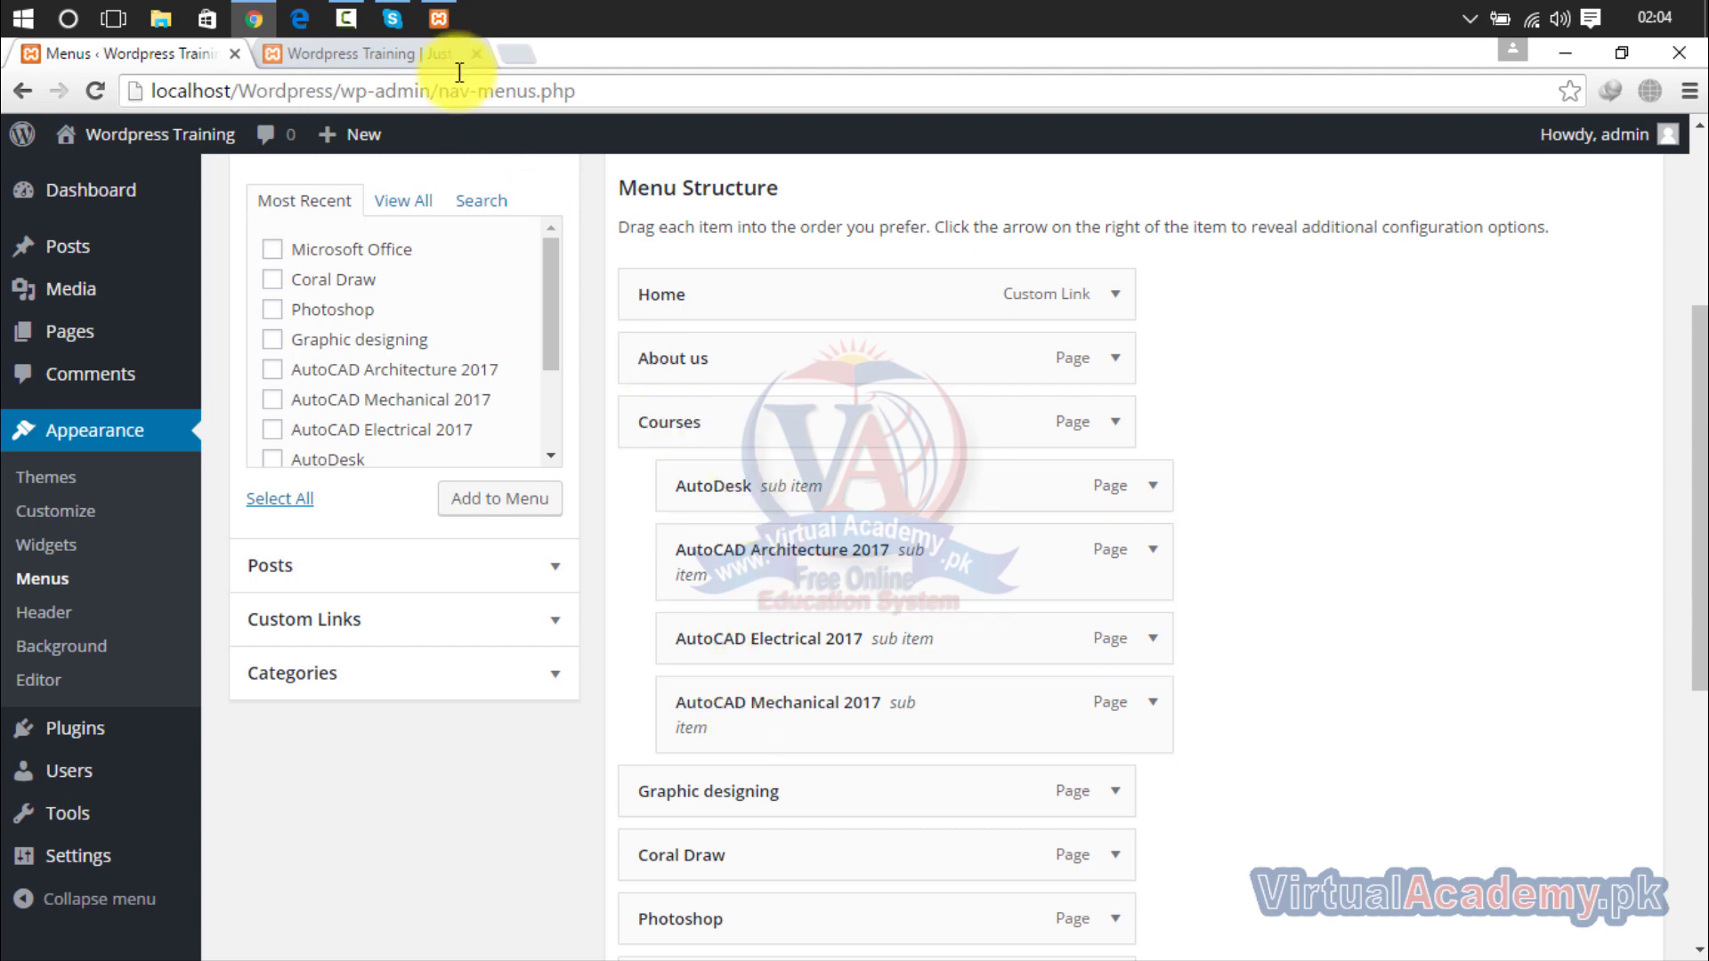
Save Menu 1 and check the Courses submenu on the live site.
left_click_drag(1682, 458, 1685, 739)
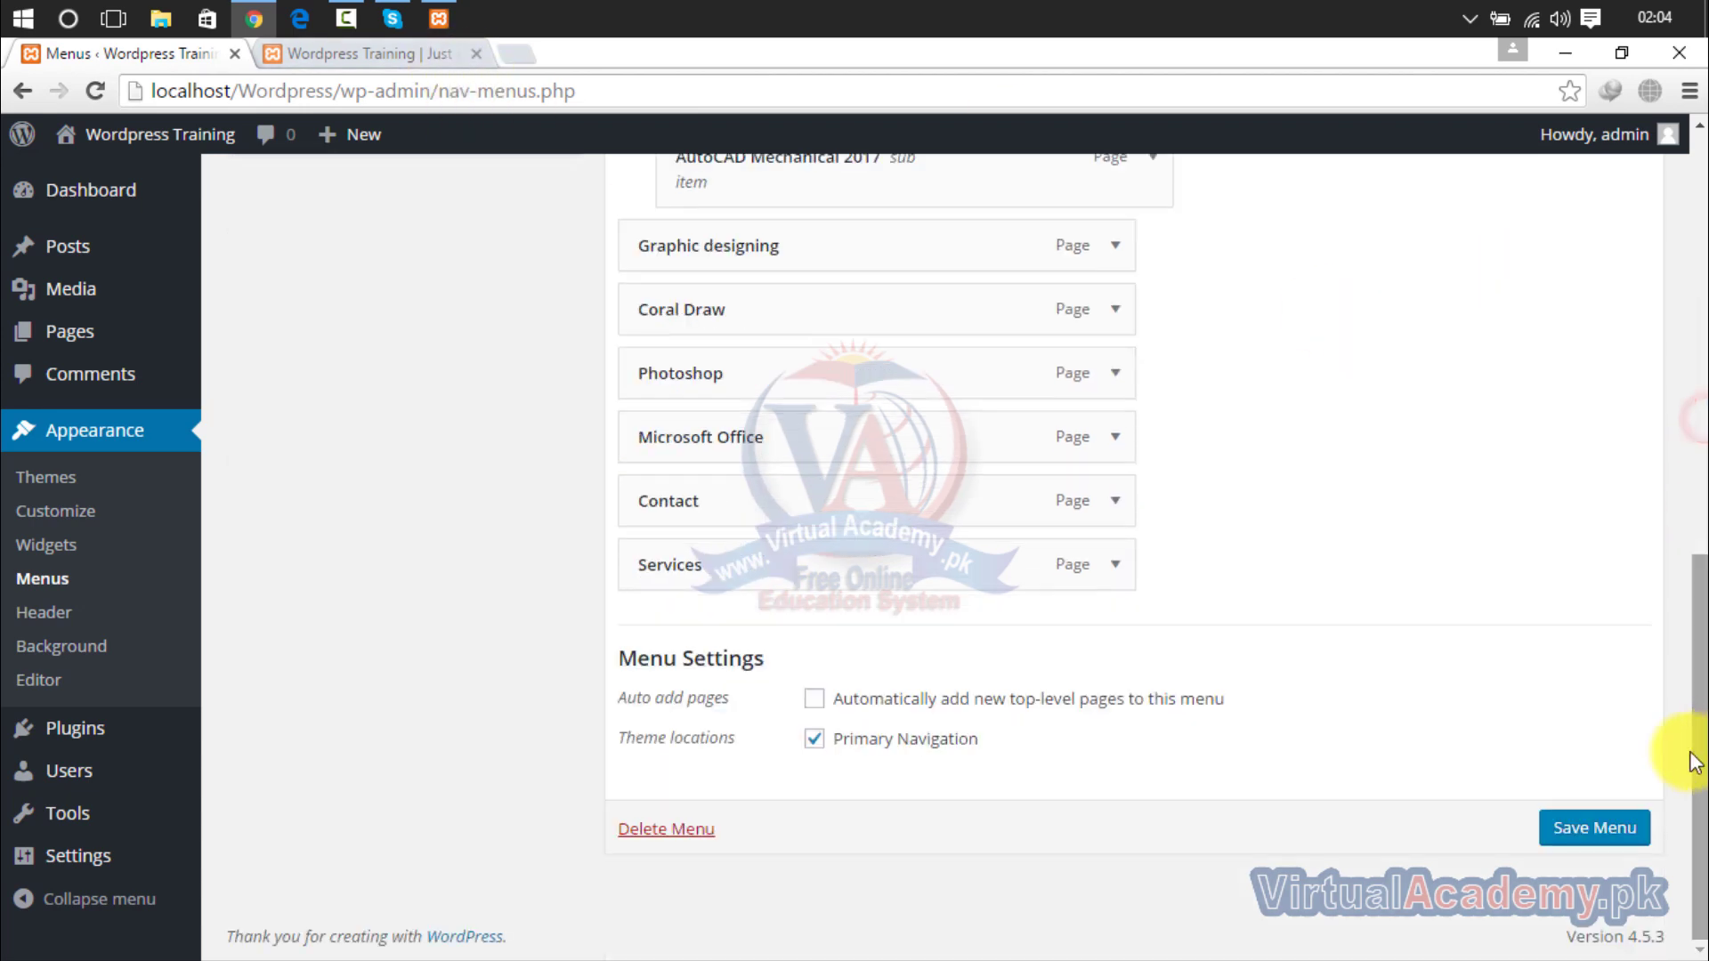
left_click(1595, 830)
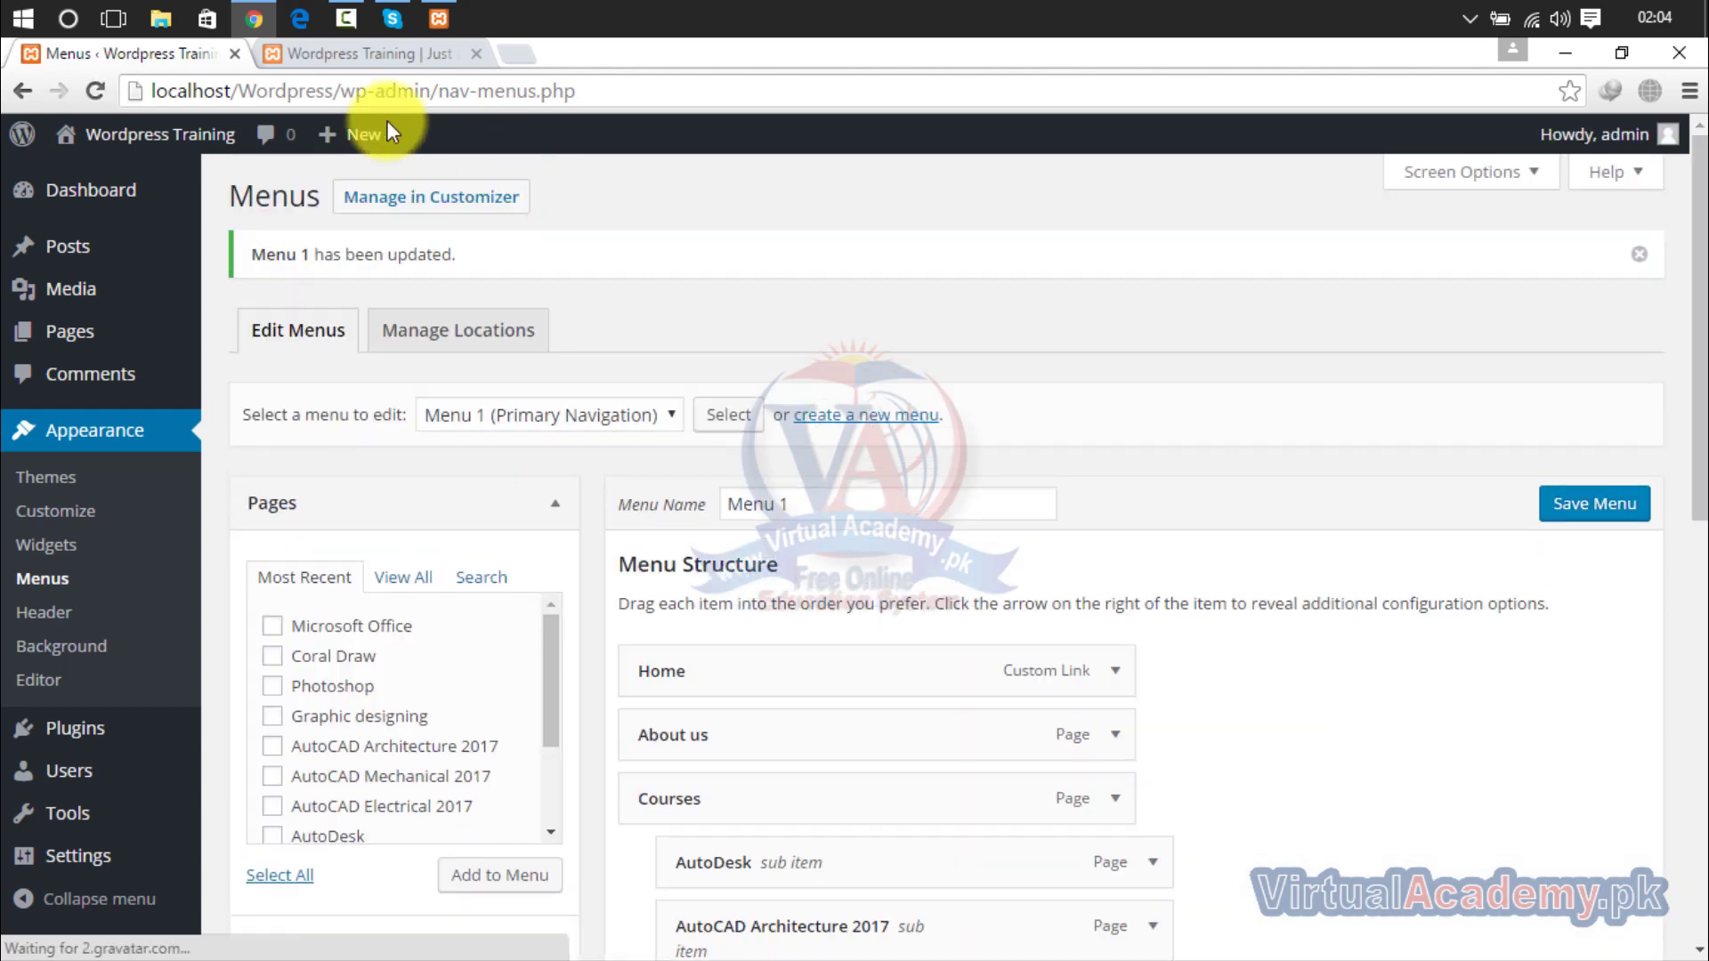
left_click(352, 59)
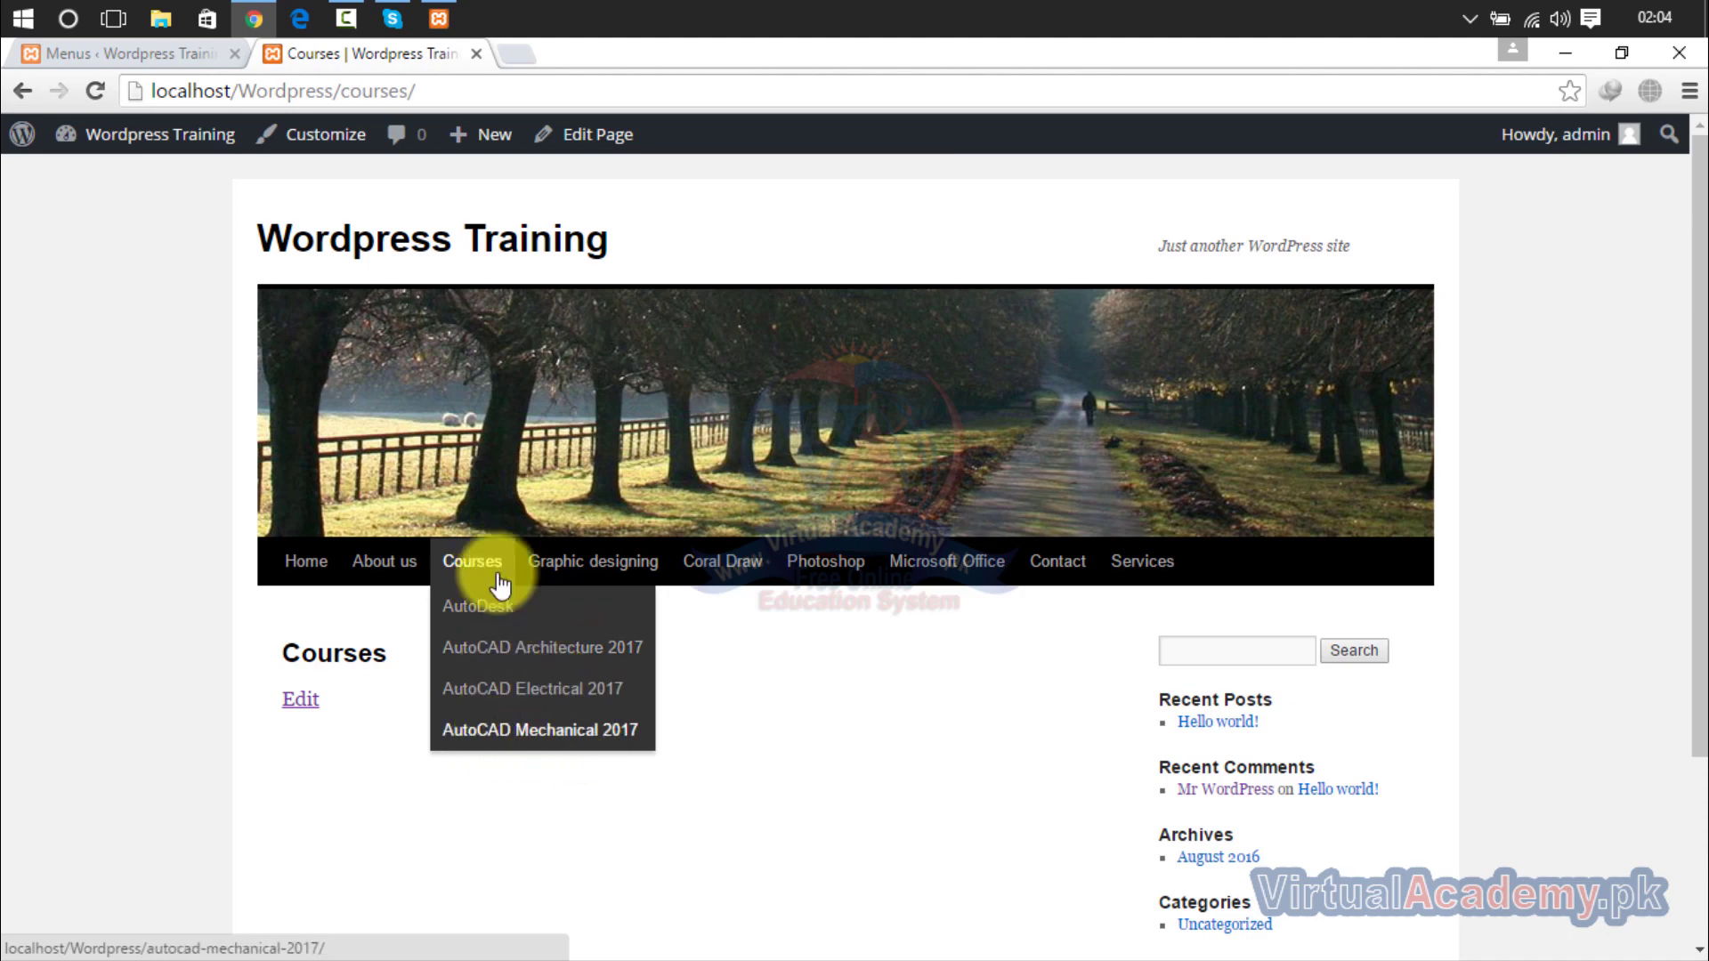
Return to the menu editor and nest AutoCAD Architecture 2017, AutoCAD Electrical 2017 and AutoCAD Mechanical 2017 one level deeper, under AutoDesk.
left_click(191, 44)
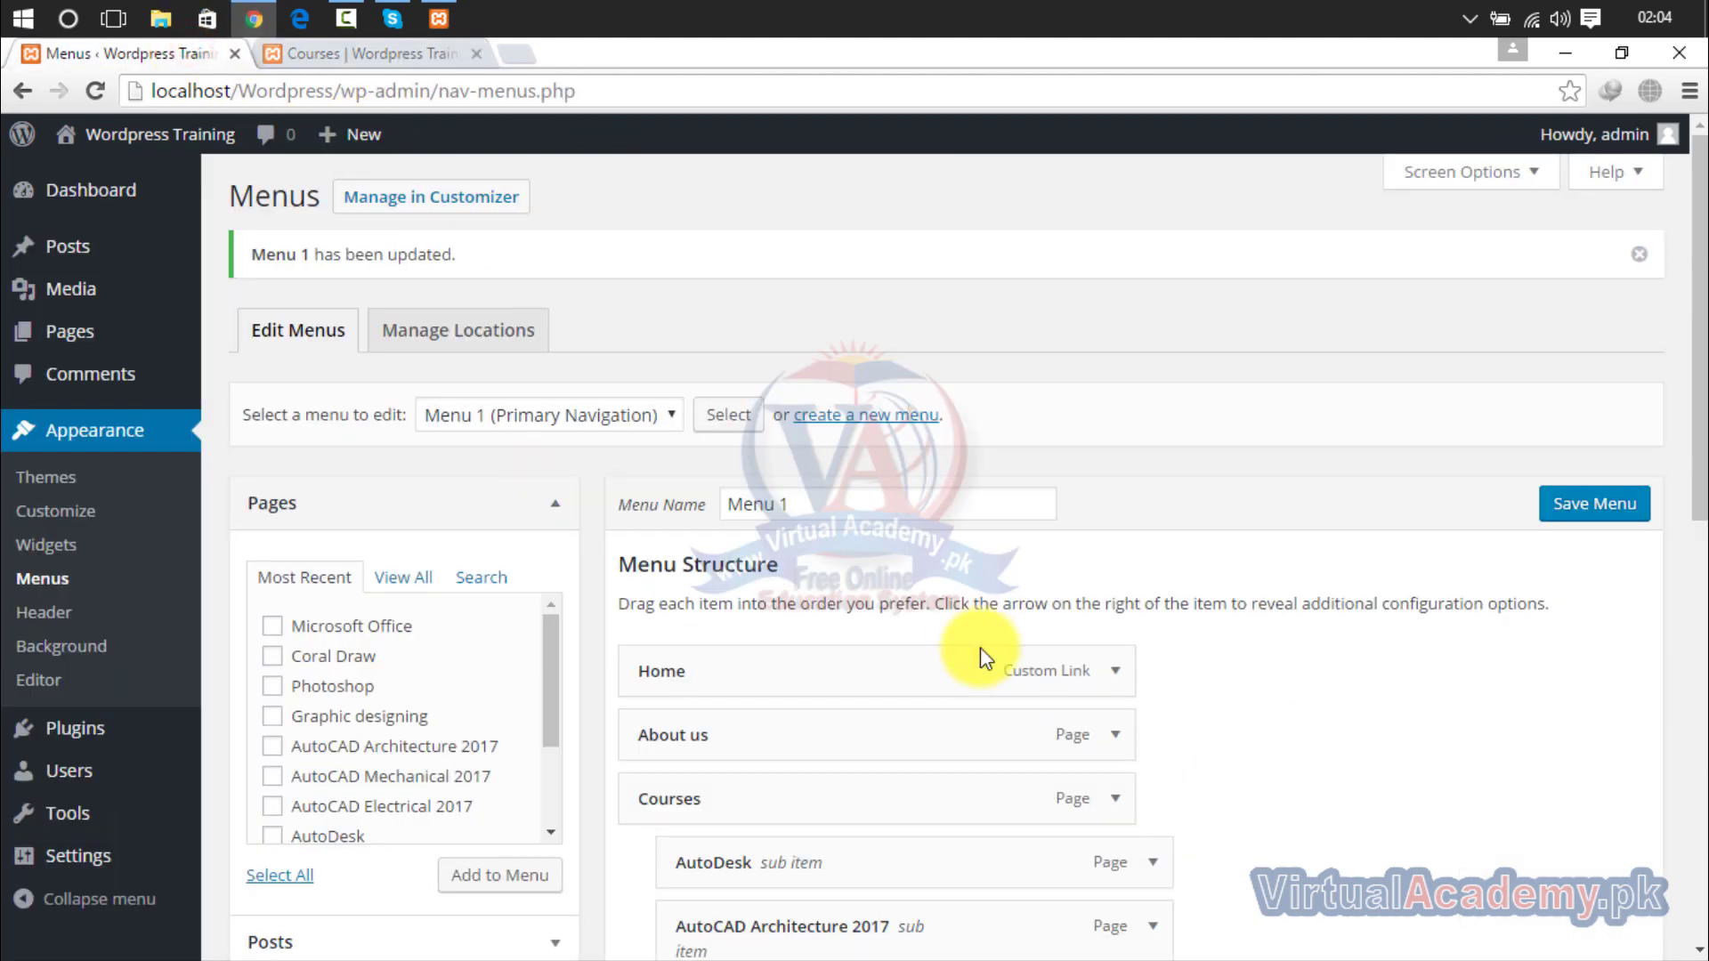
left_click_drag(1697, 383, 1695, 621)
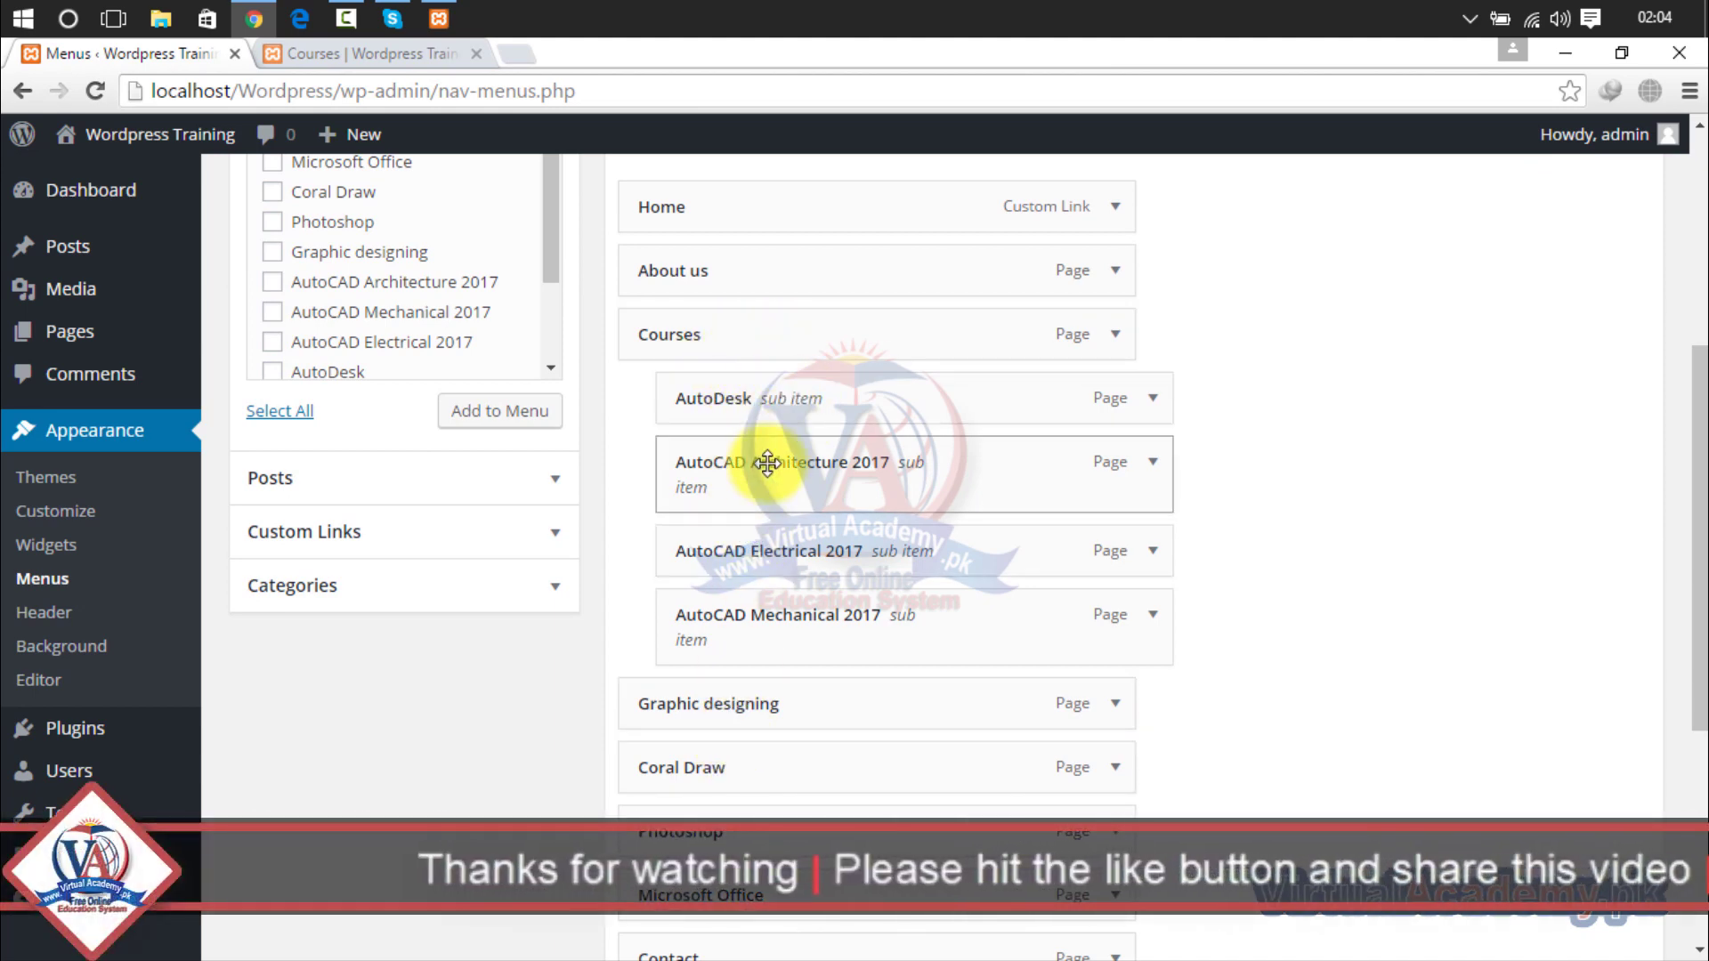
left_click_drag(755, 481, 815, 474)
left_click_drag(775, 549, 803, 582)
mouse_move(783, 612)
left_mouse_down()
mouse_move(814, 611)
mouse_move(752, 610)
left_mouse_up()
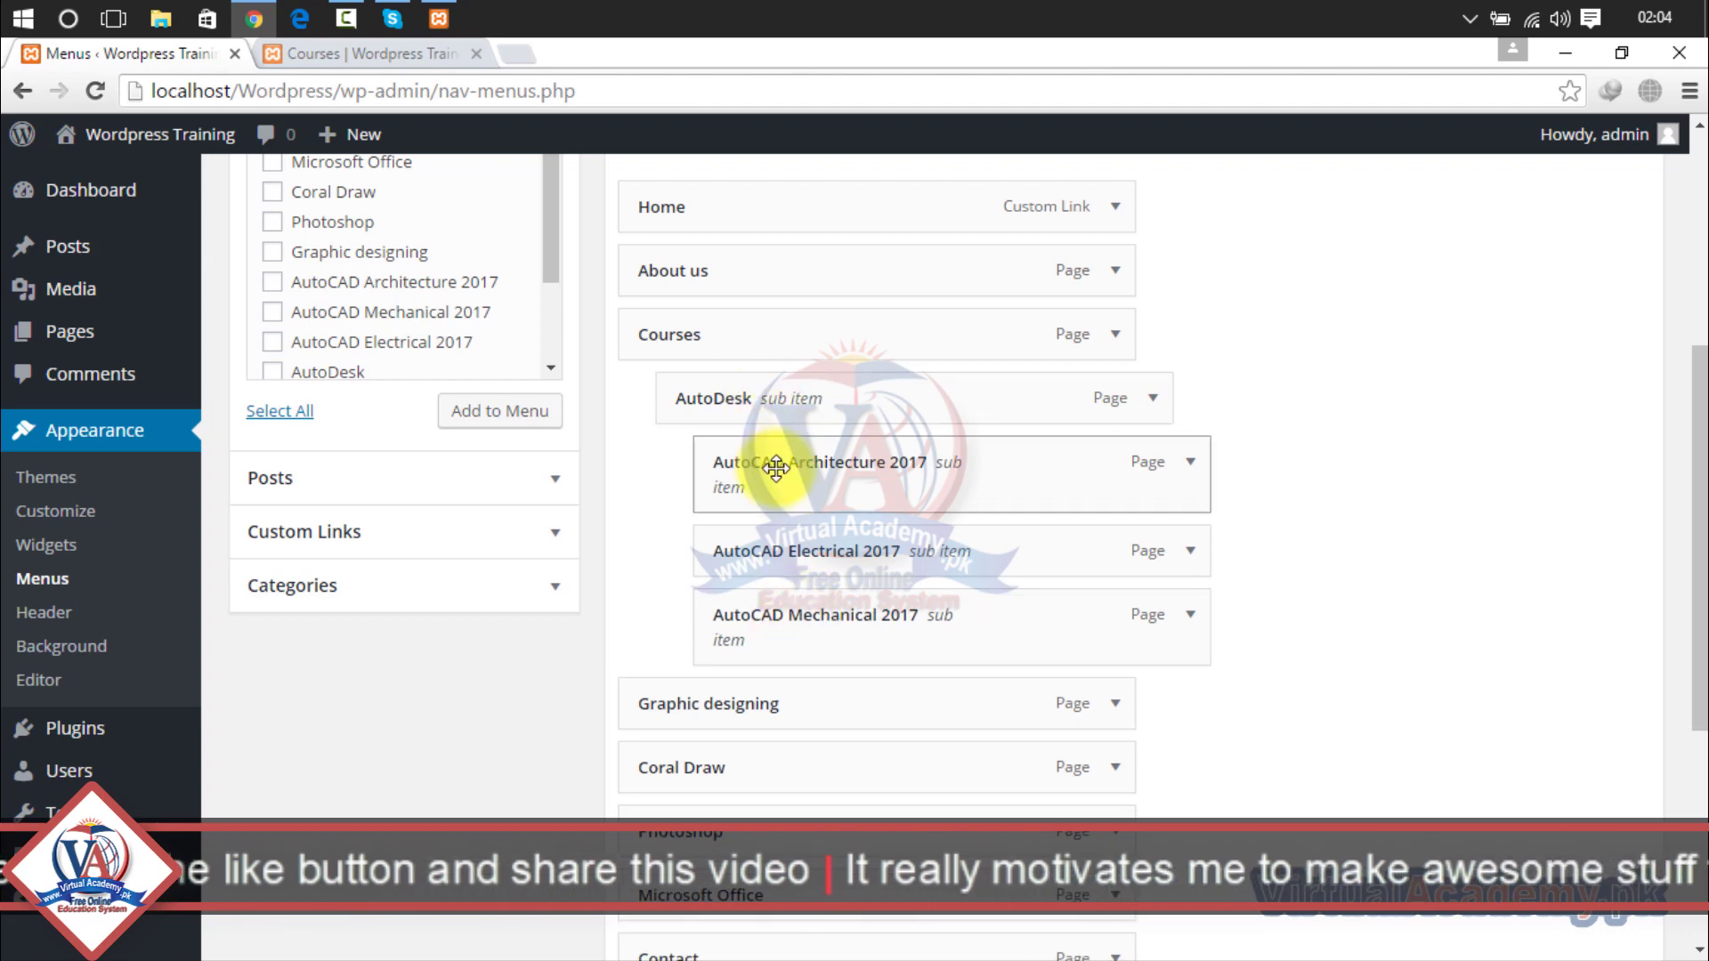
Make Graphic designing and Microsoft Office sub items of Courses, with Coral Draw and Photoshop nested under Graphic designing.
left_click_drag(1682, 450, 1678, 524)
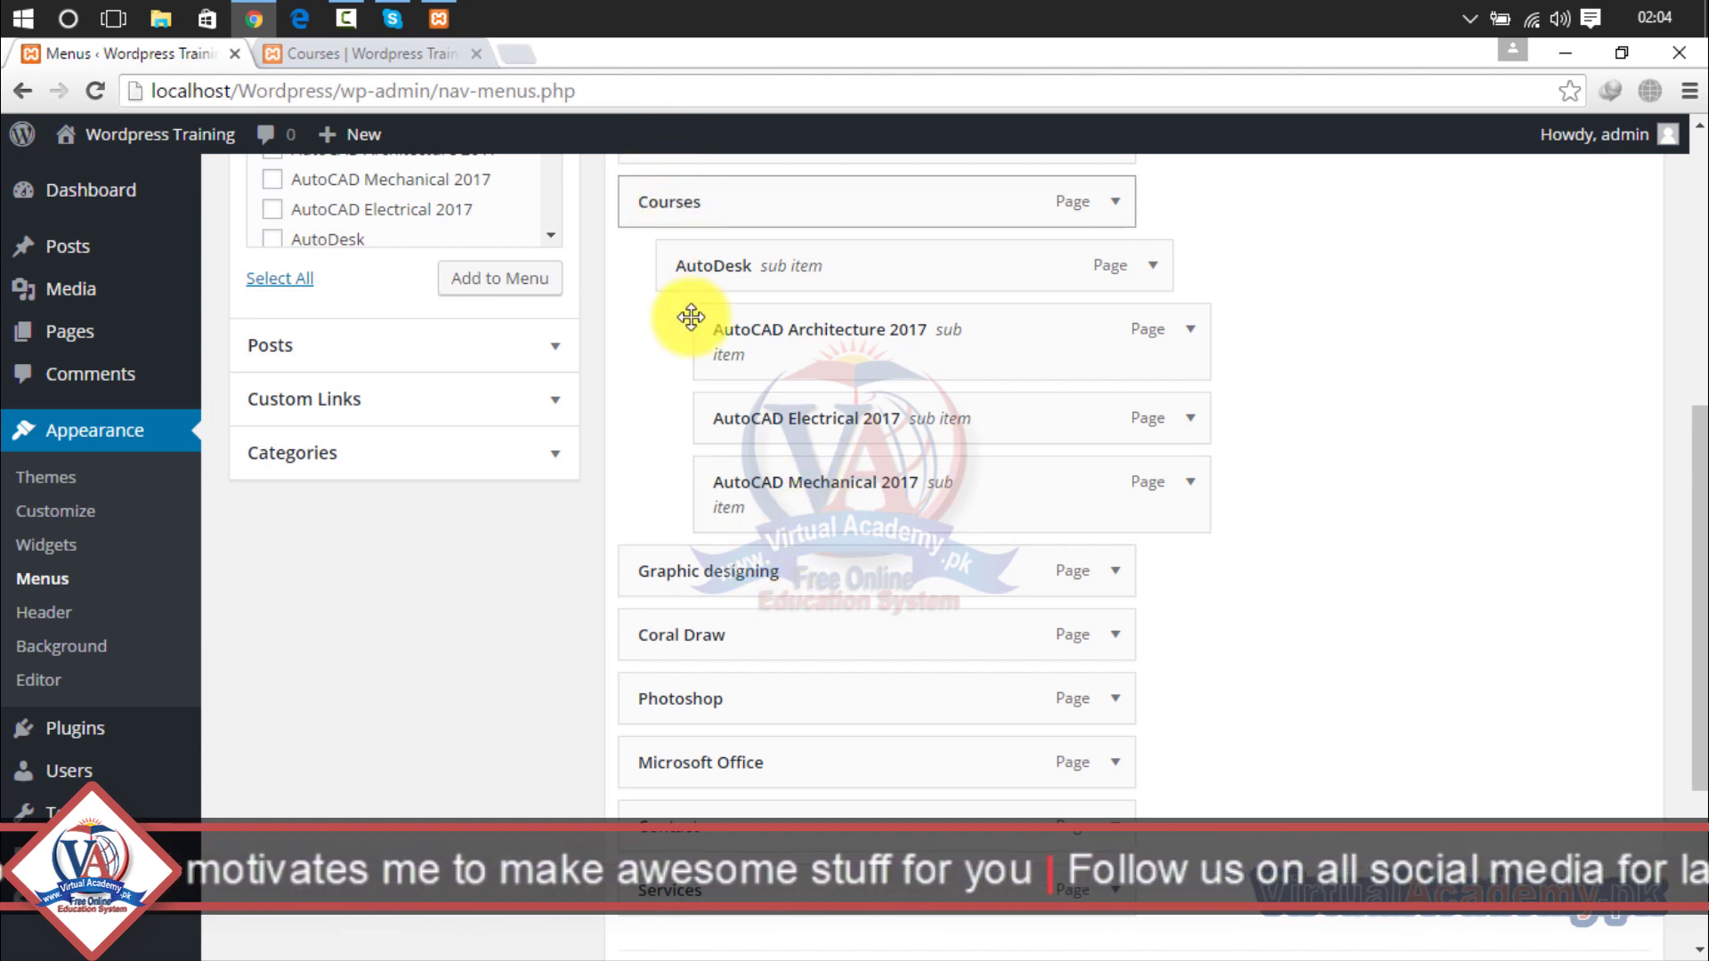
left_click_drag(720, 560, 783, 569)
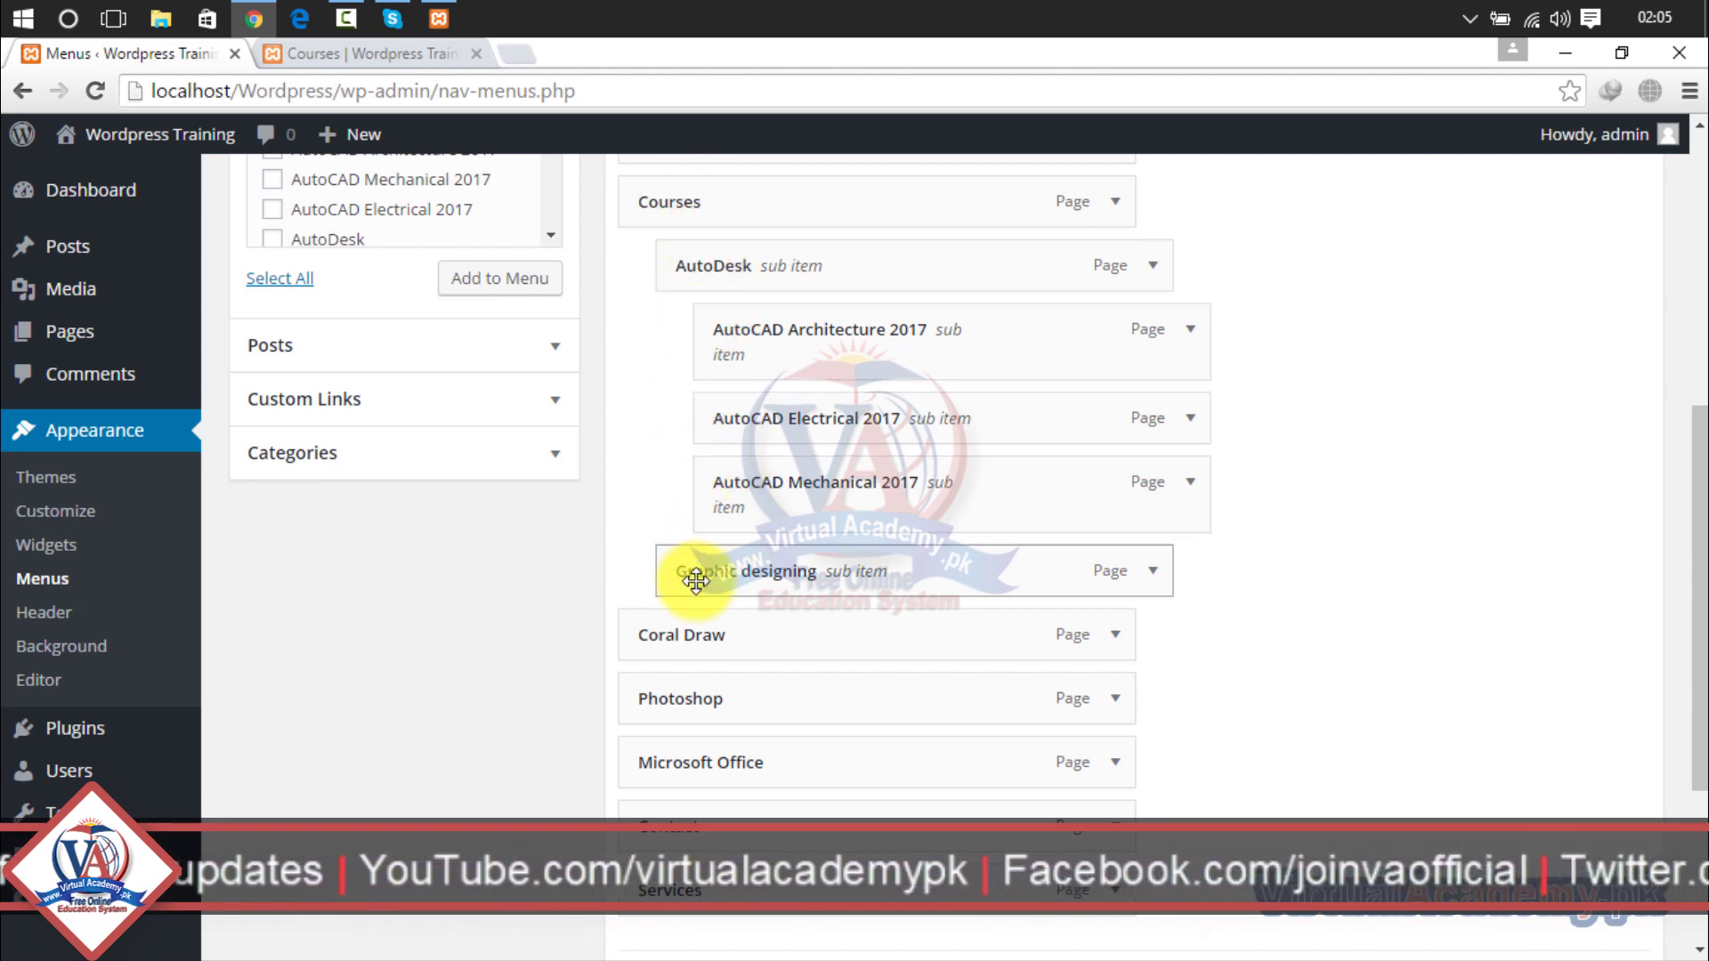
left_click_drag(706, 633, 805, 641)
left_click_drag(750, 715, 829, 707)
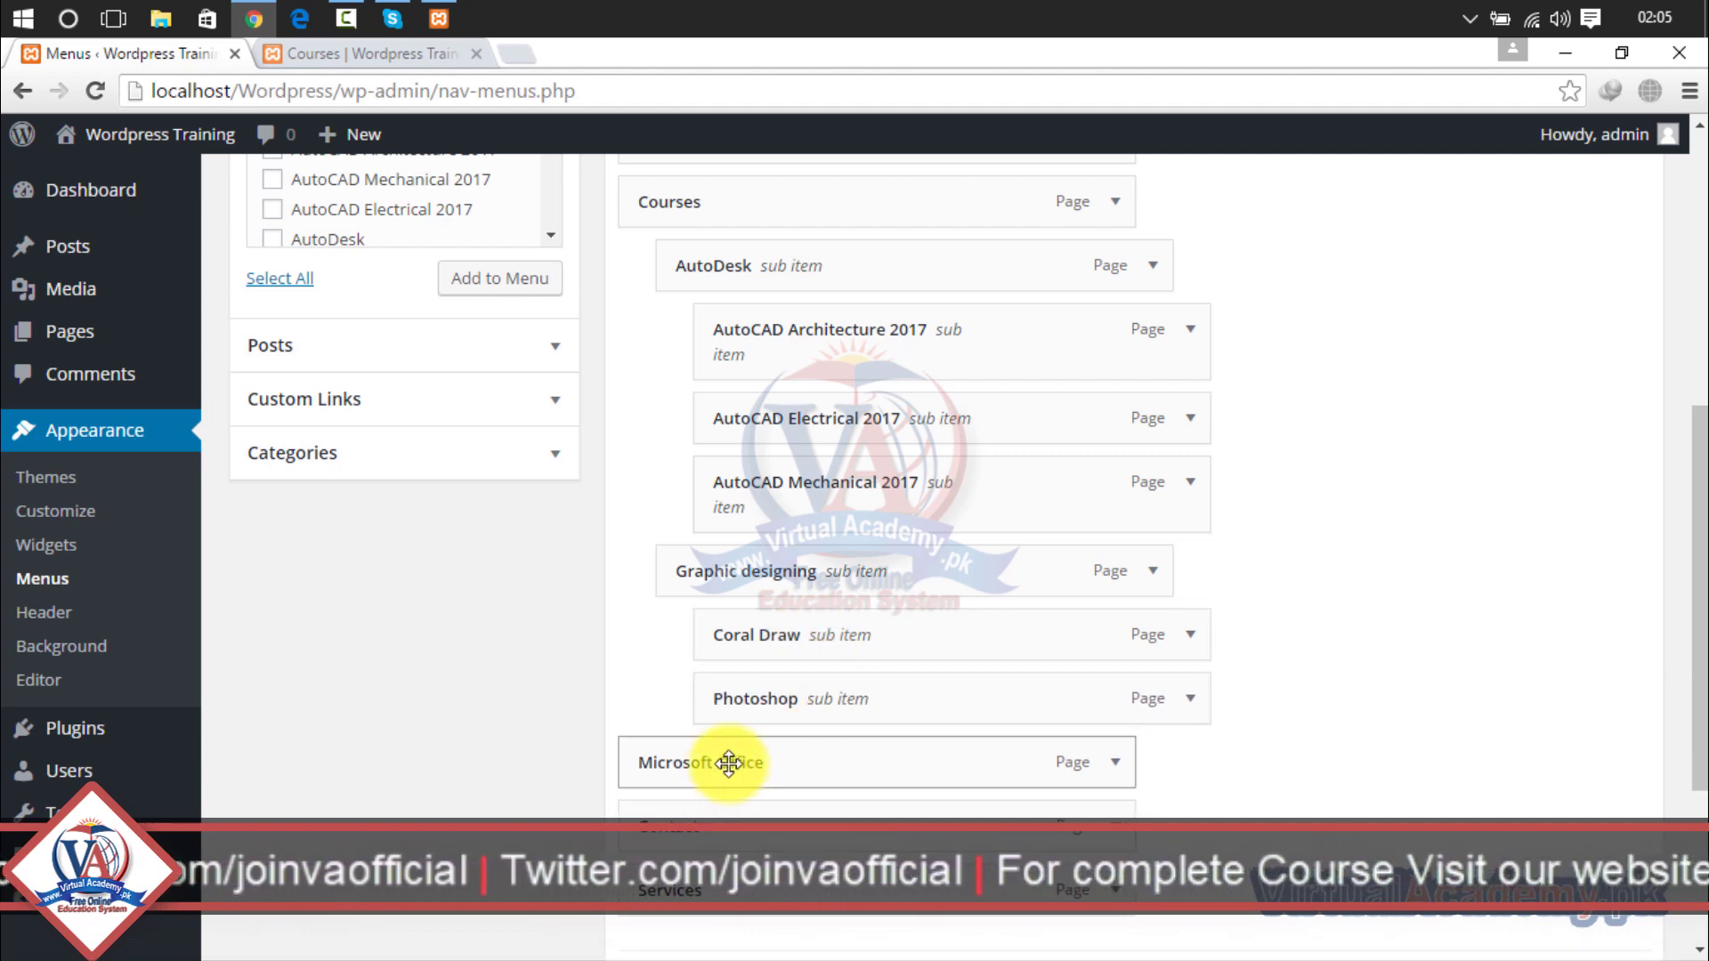
left_click_drag(731, 768, 770, 762)
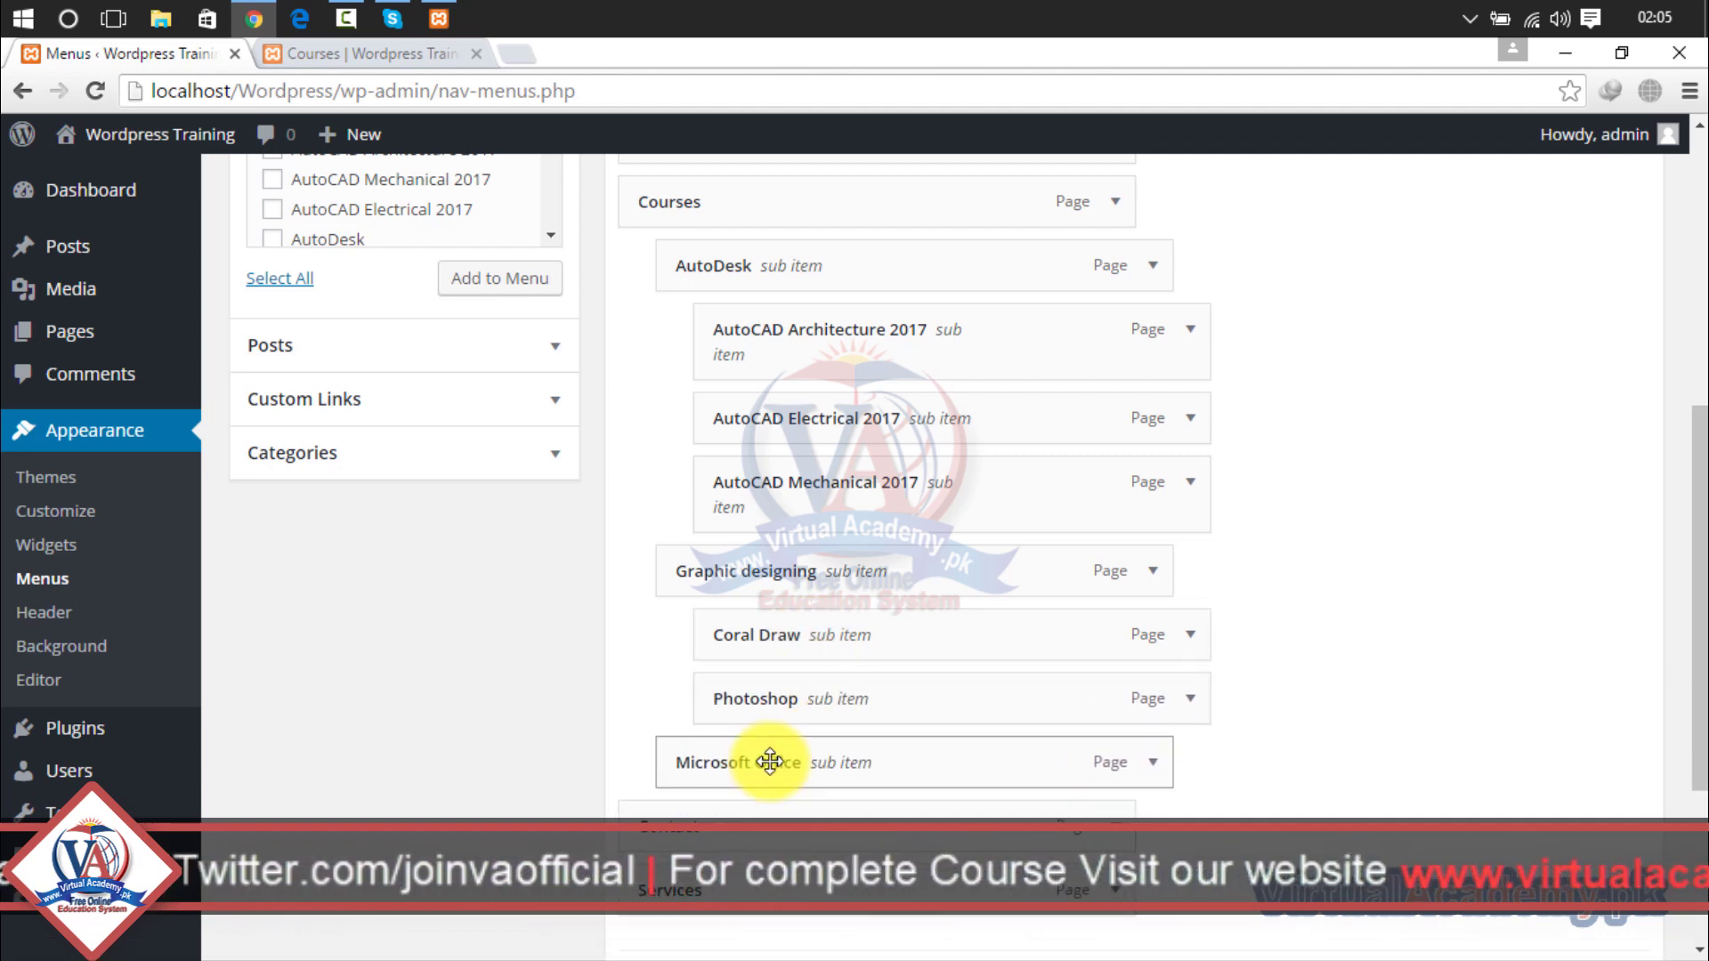
Save Menu 1, reload the site's Courses page and check the nested submenus under Courses, including AutoDesk and Graphic designing.
left_click_drag(1695, 496, 1697, 674)
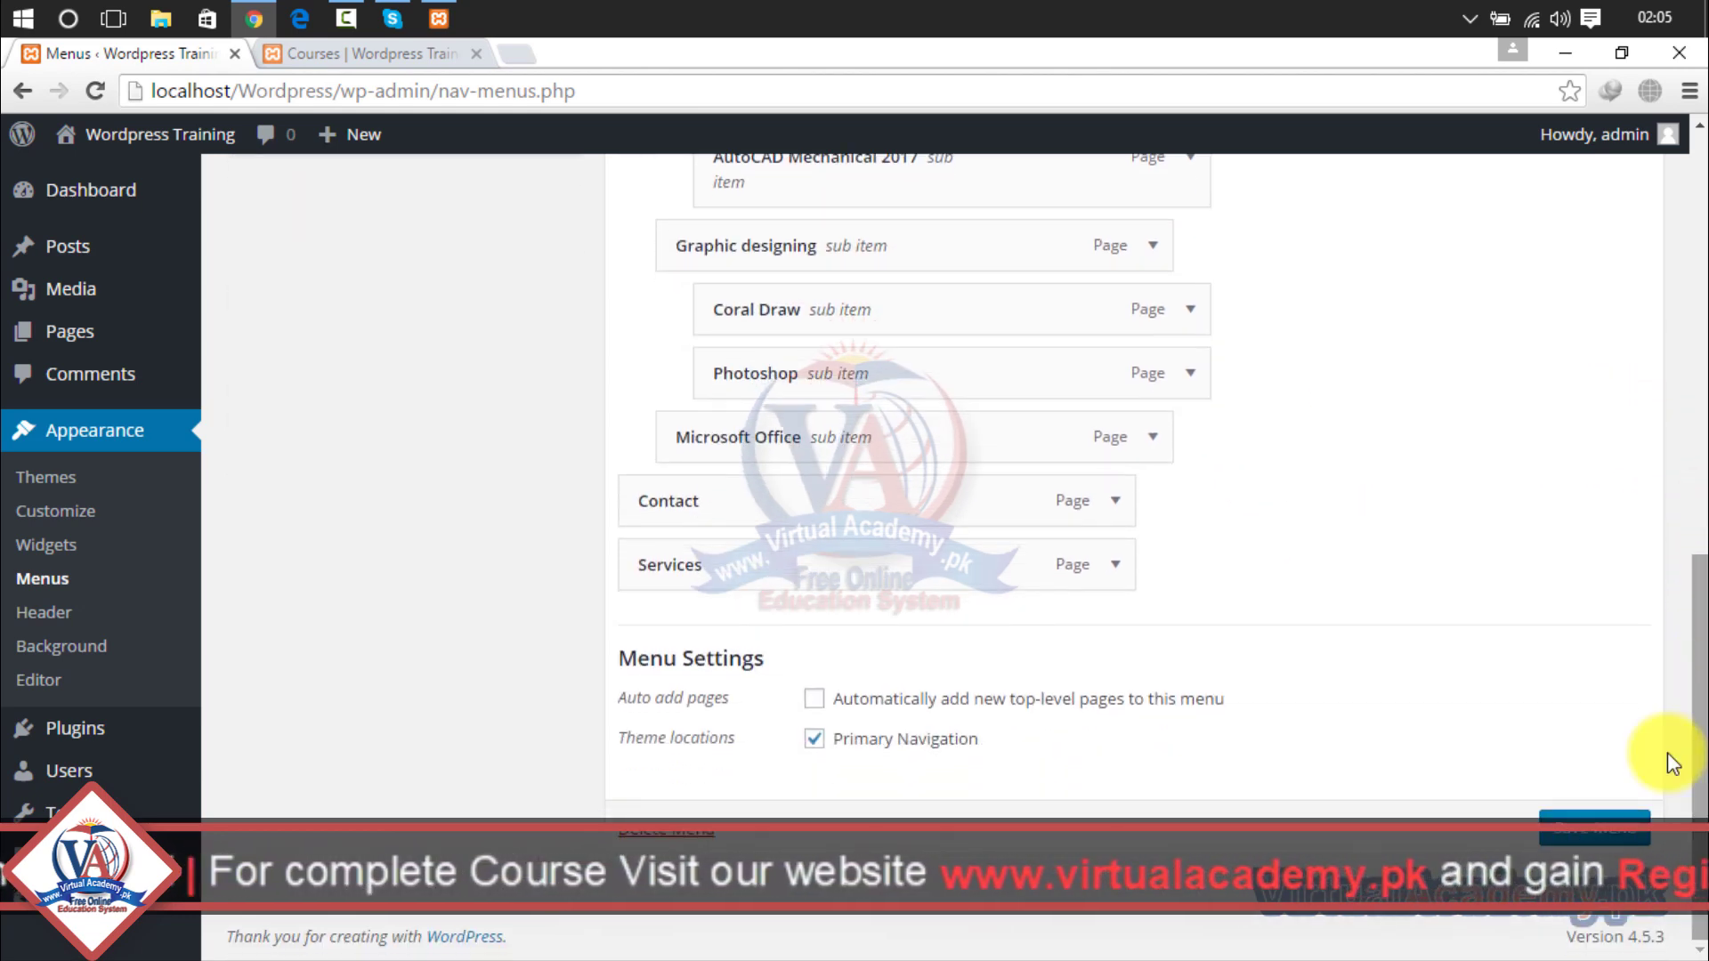
left_click(1620, 841)
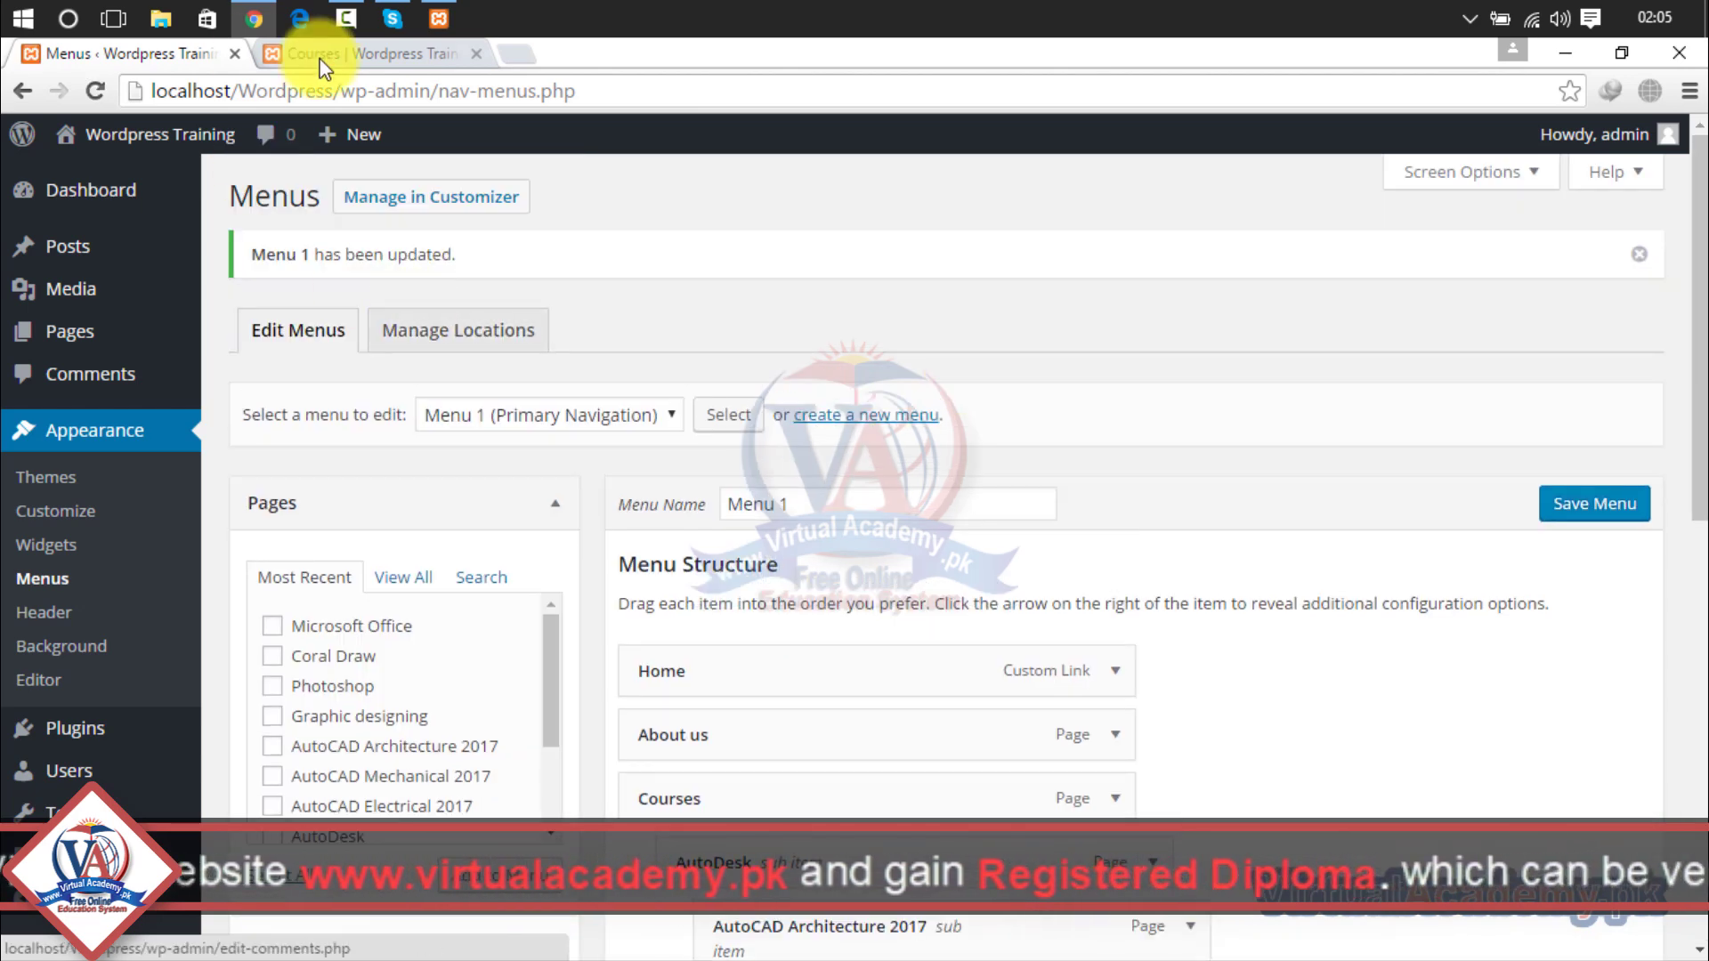
left_click(322, 58)
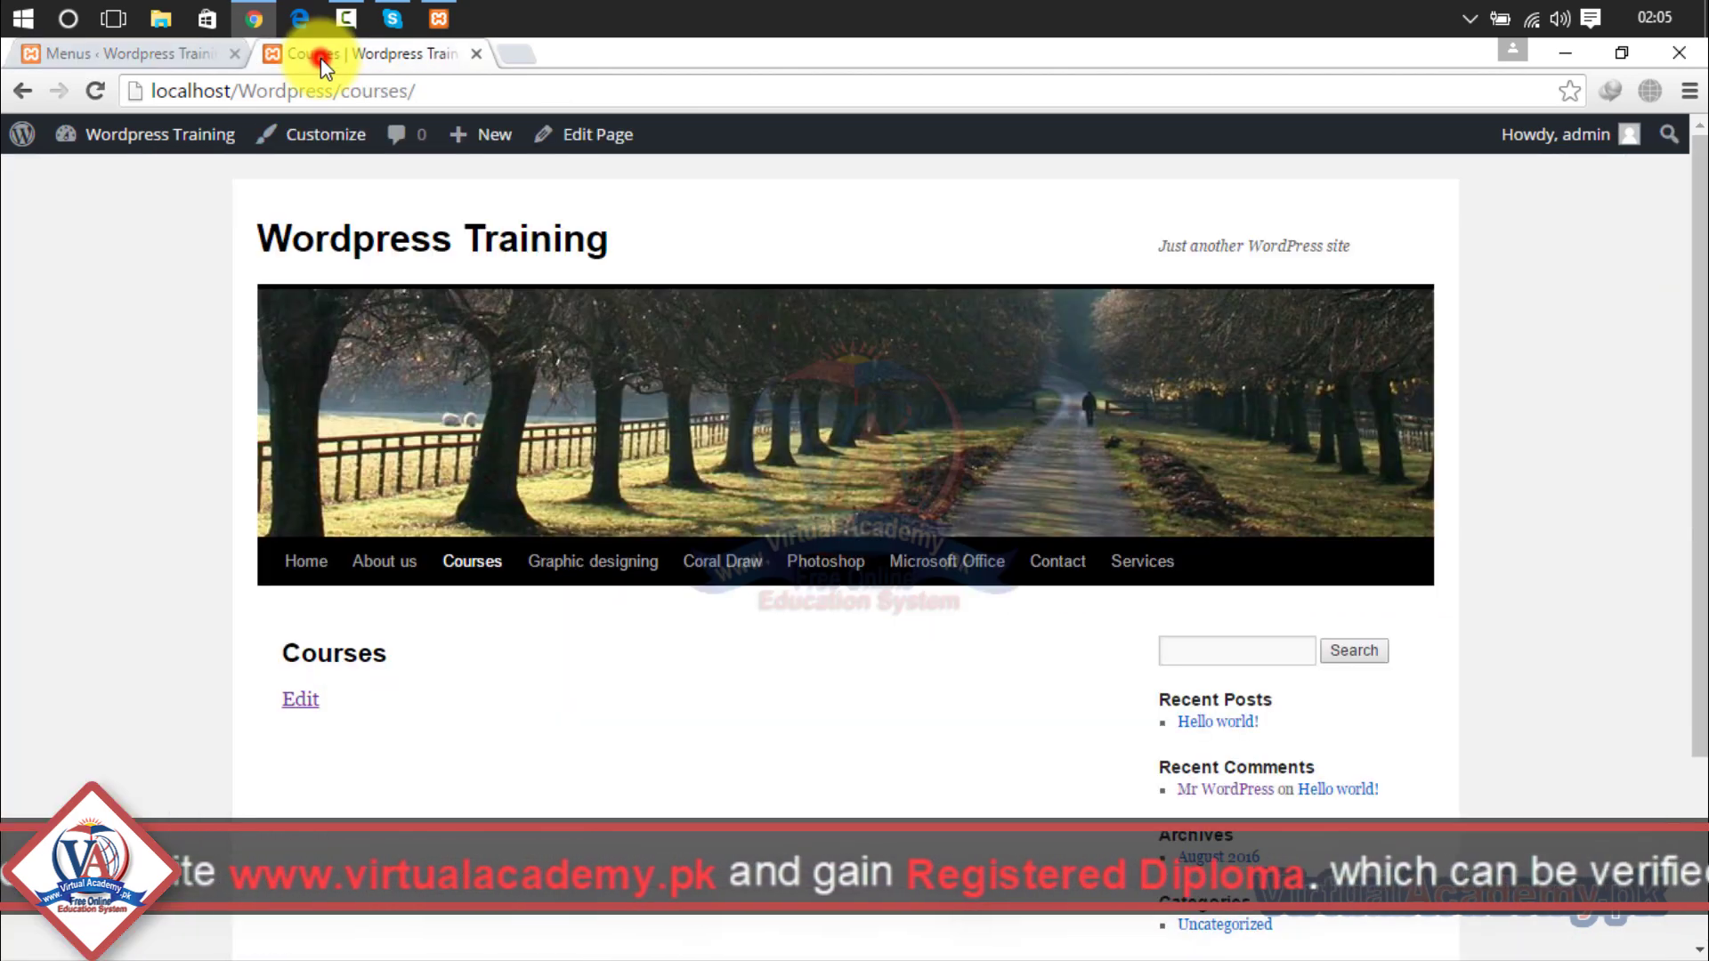
left_click(102, 94)
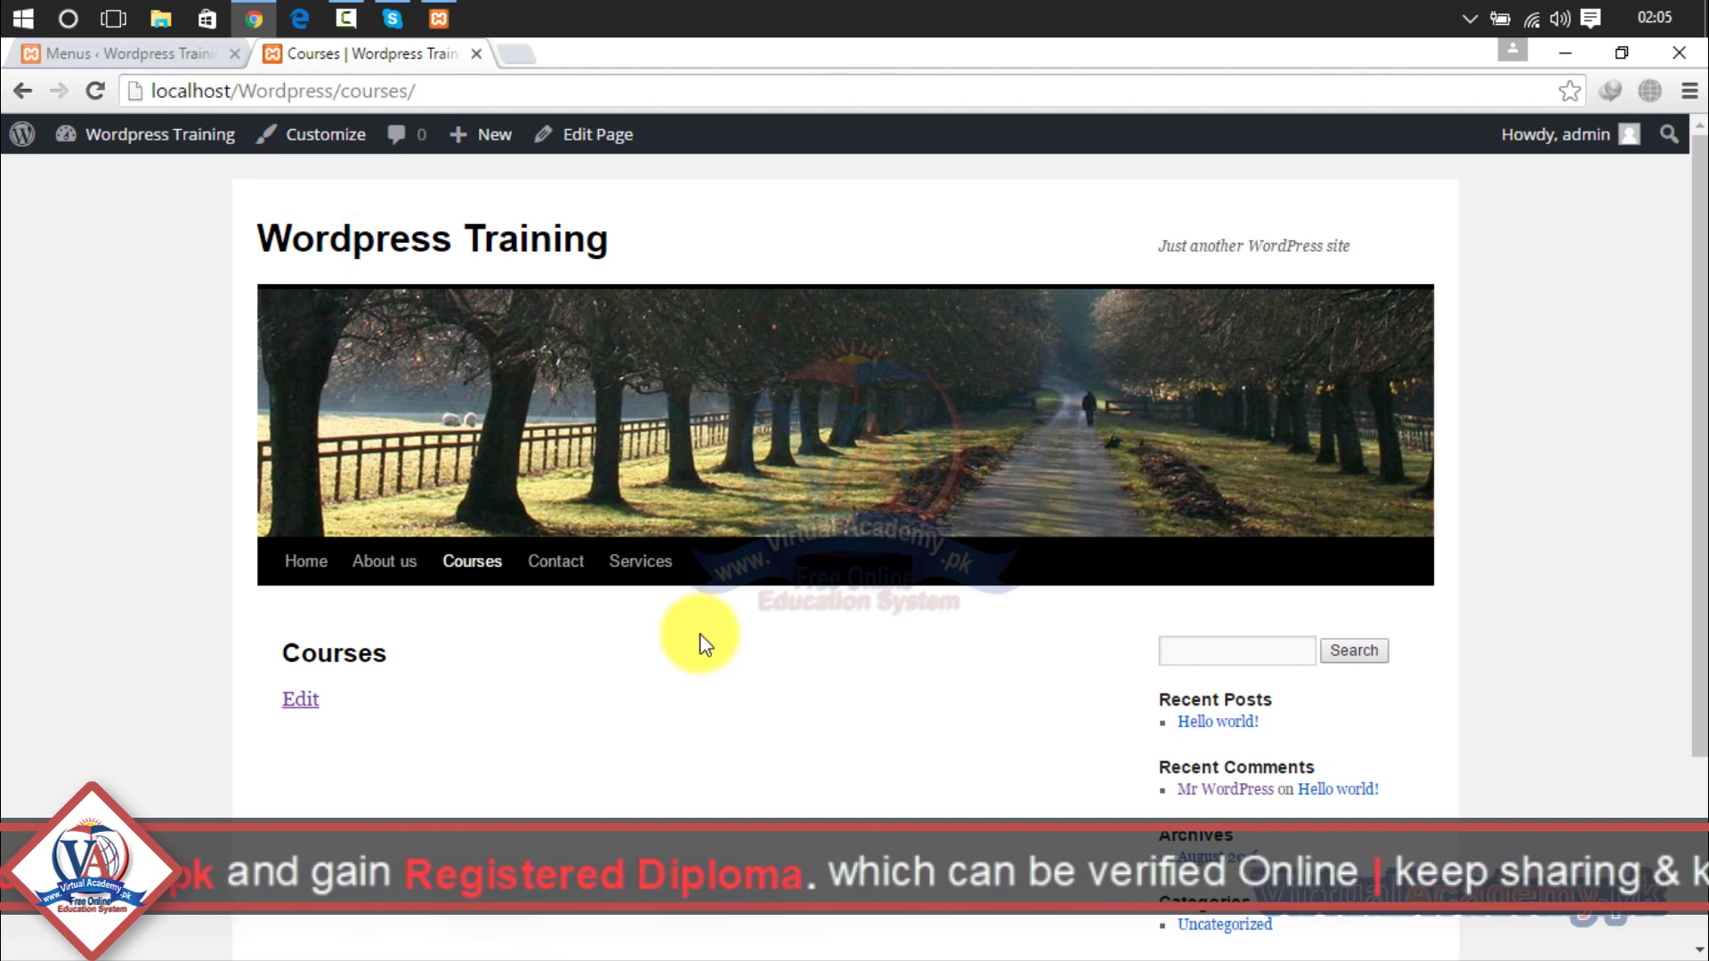
mouse_move(460, 561)
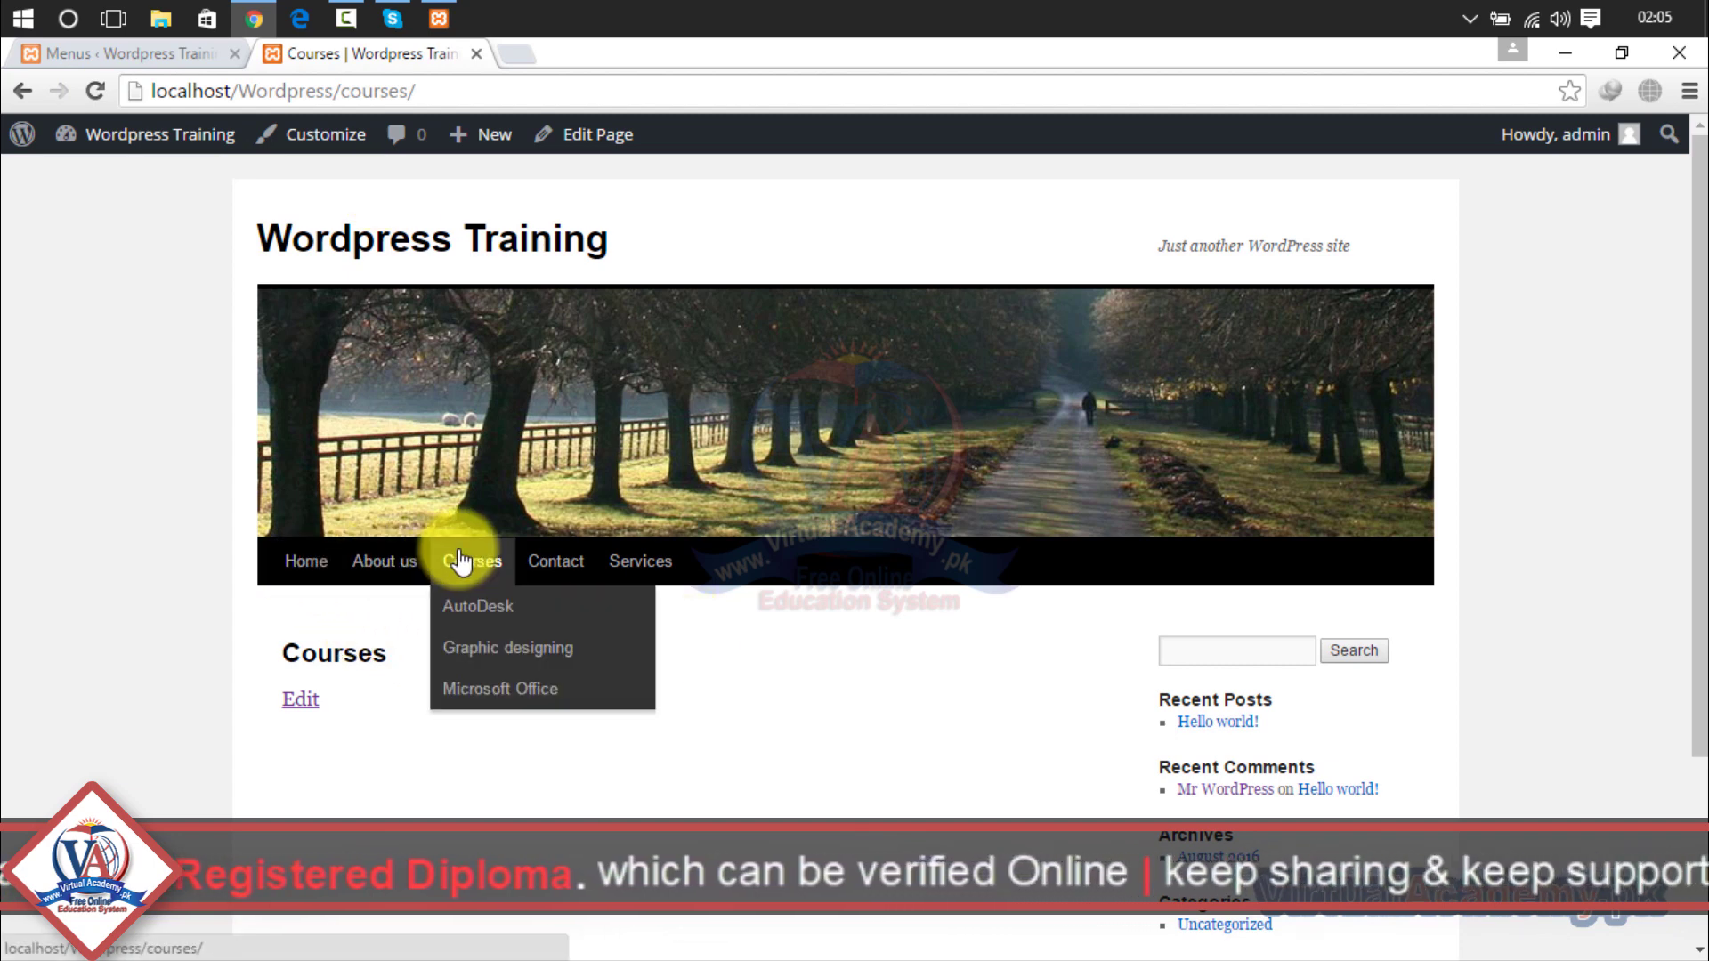
mouse_move(470, 612)
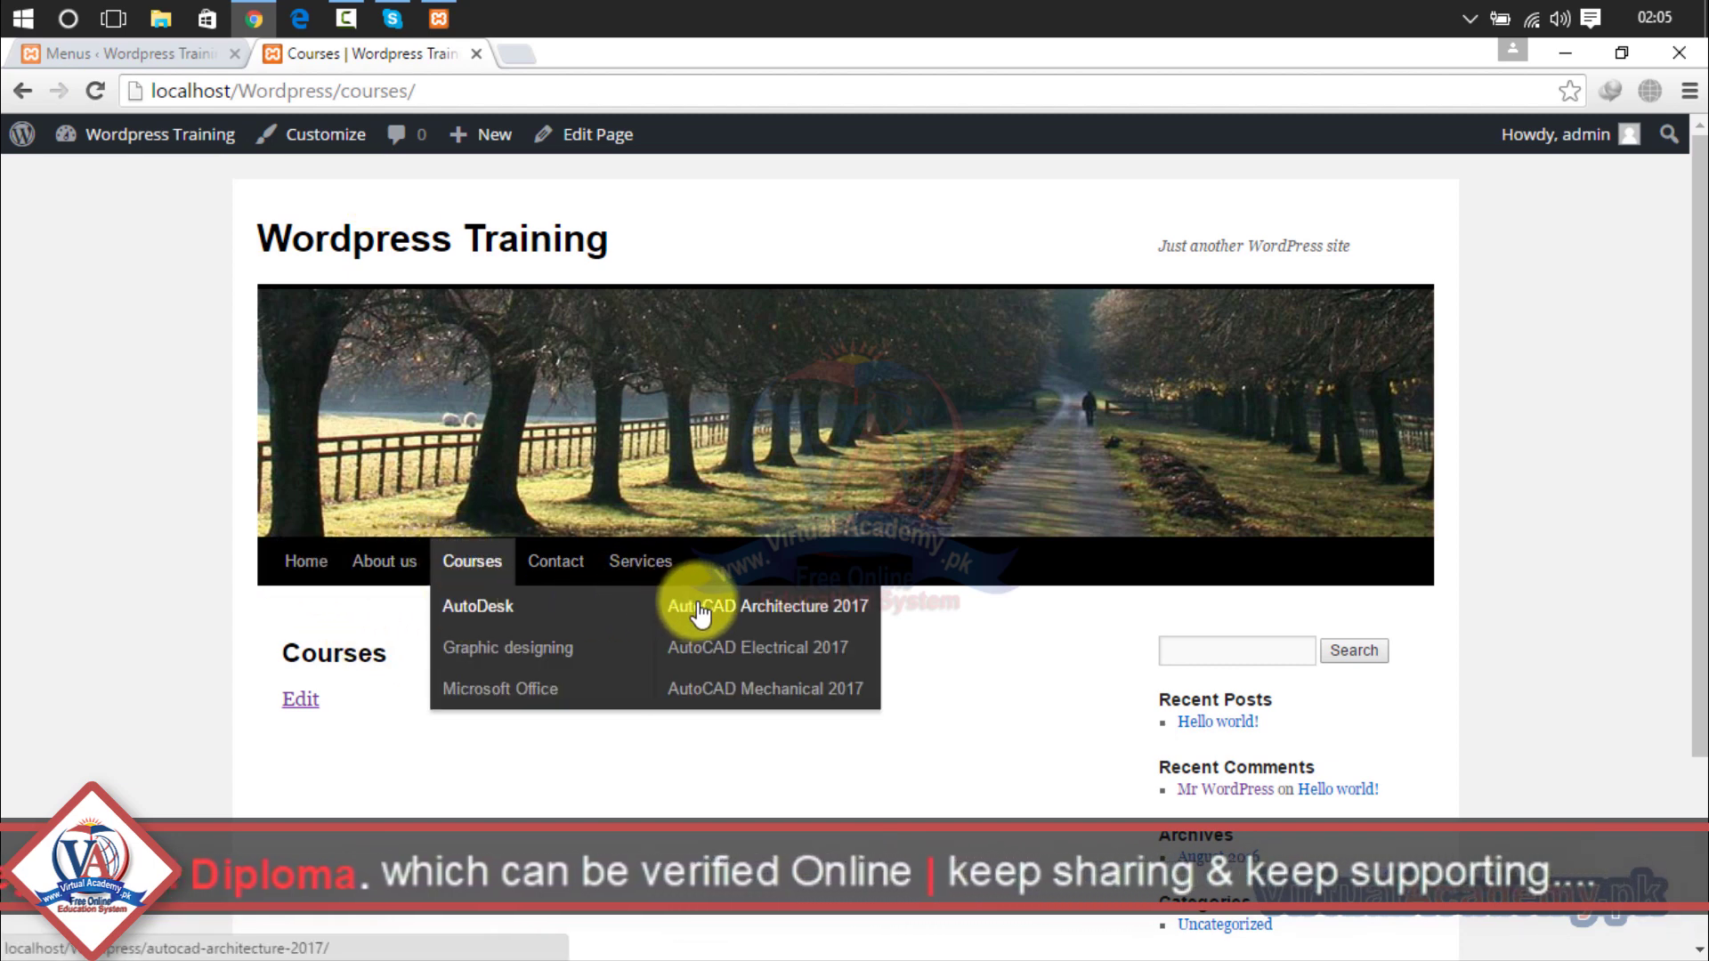
mouse_move(564, 649)
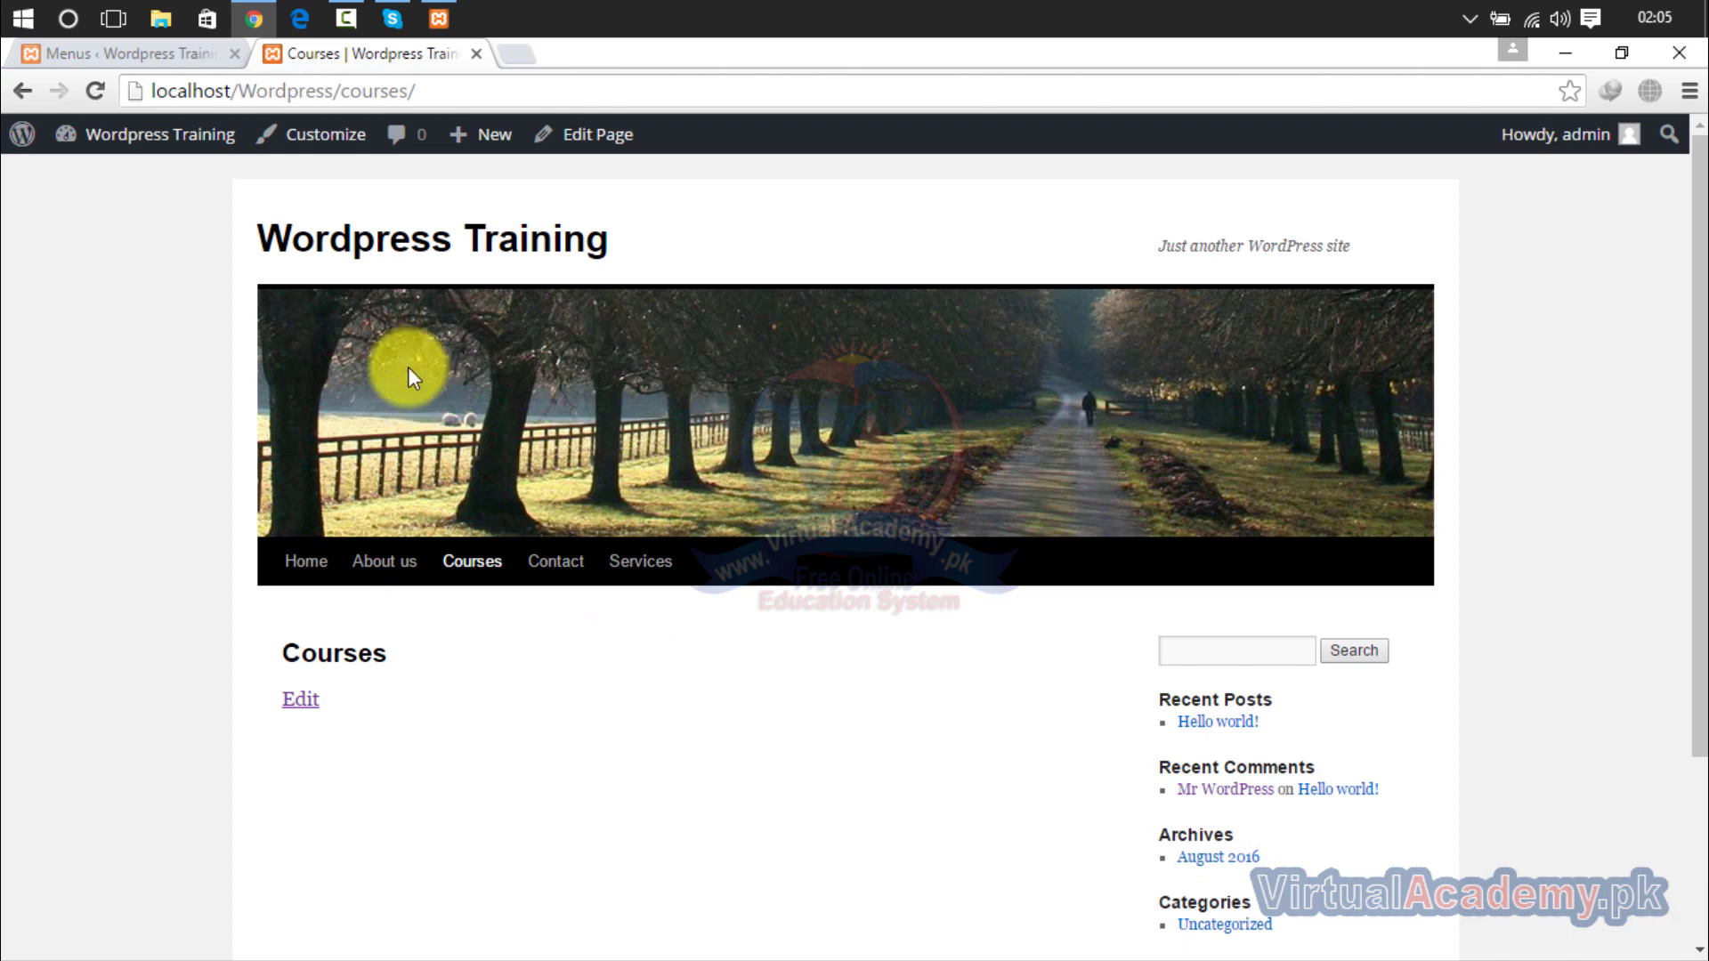
Return to the menu editor and review Menu 1's nested structure and menu settings.
left_click(154, 43)
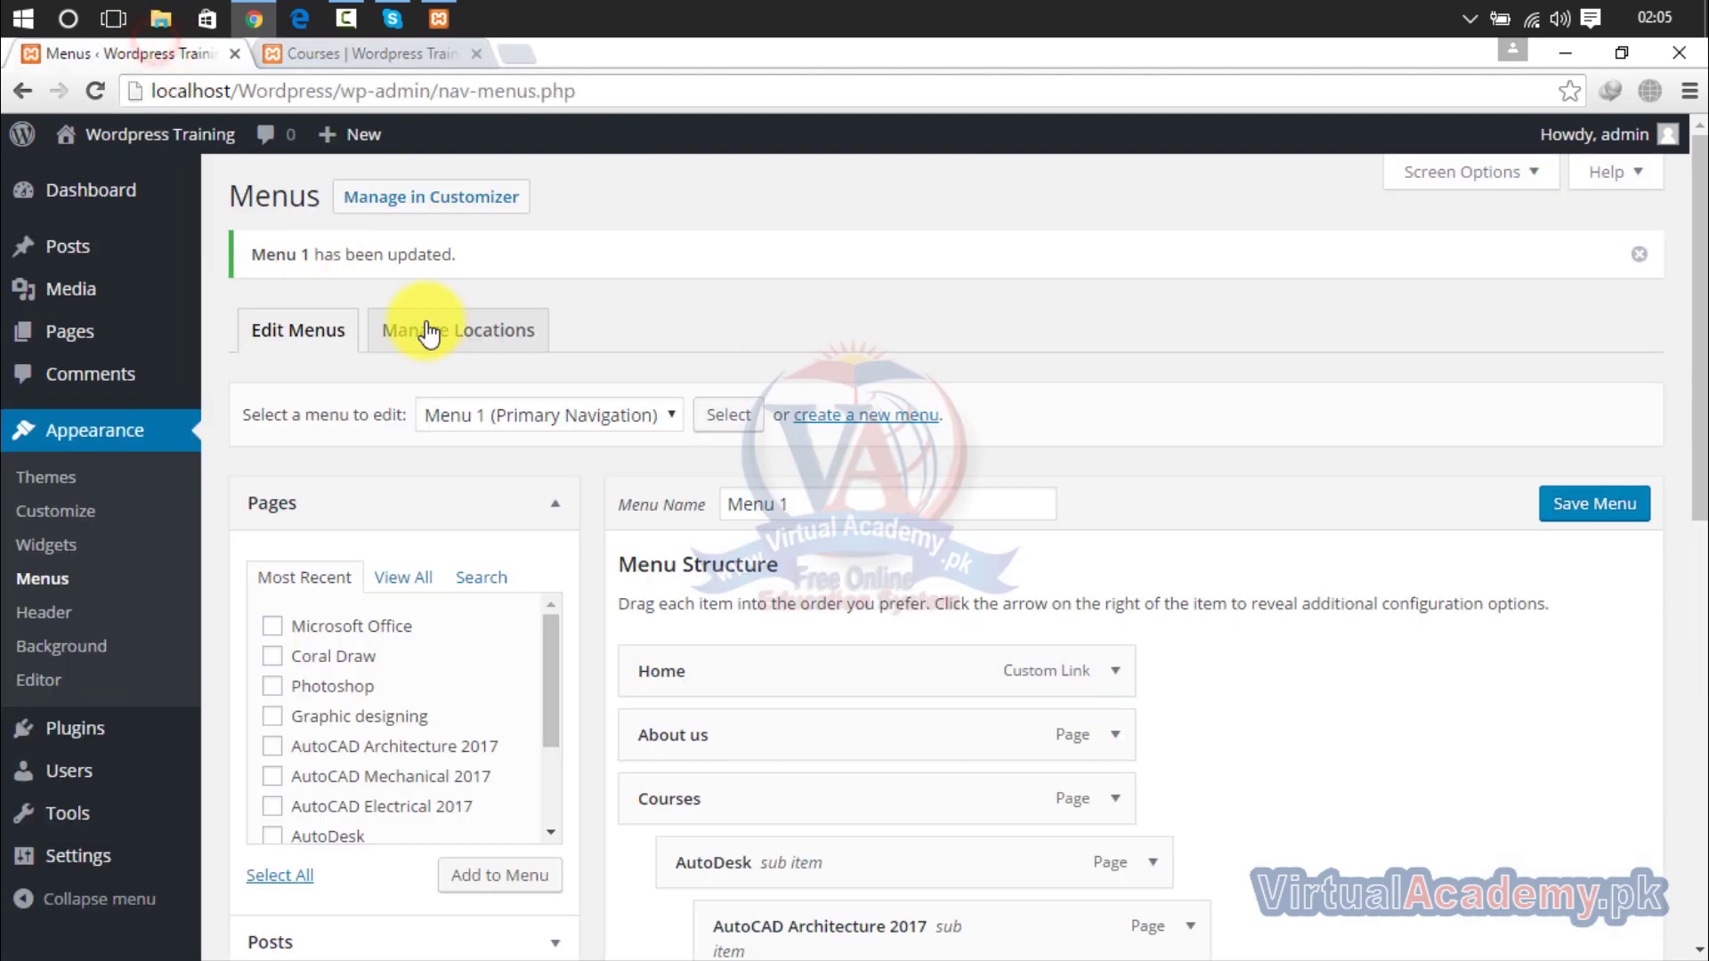
left_click_drag(1699, 201, 1702, 421)
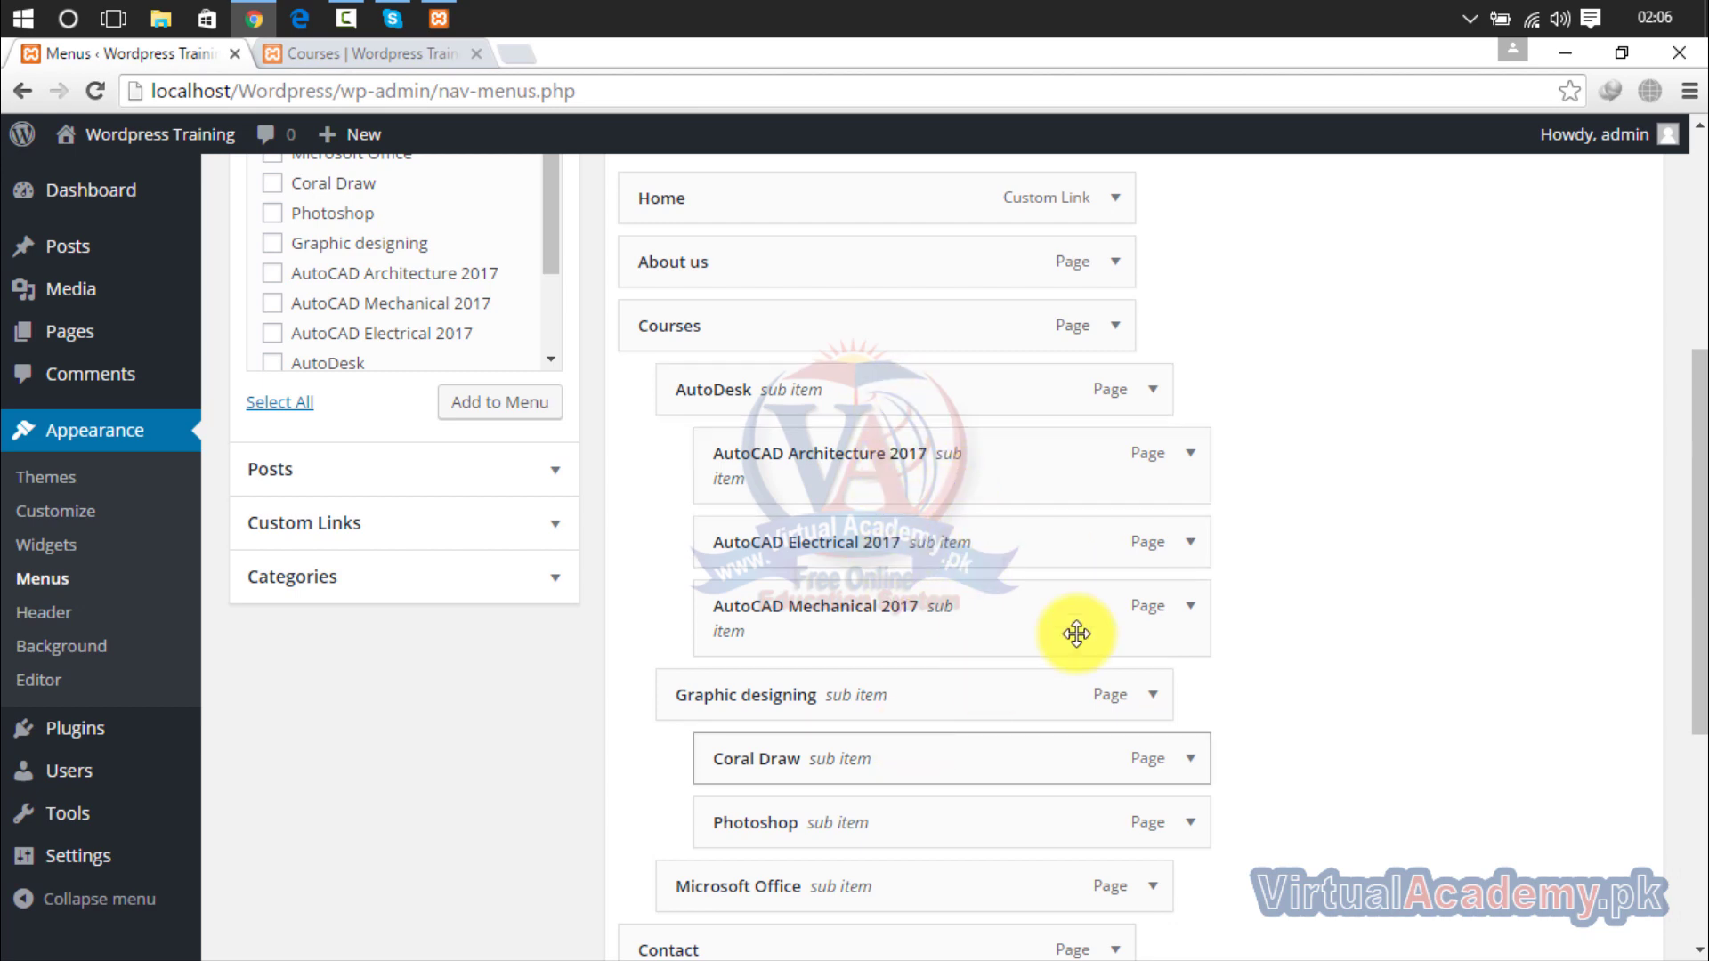
left_click_drag(1700, 552, 1702, 801)
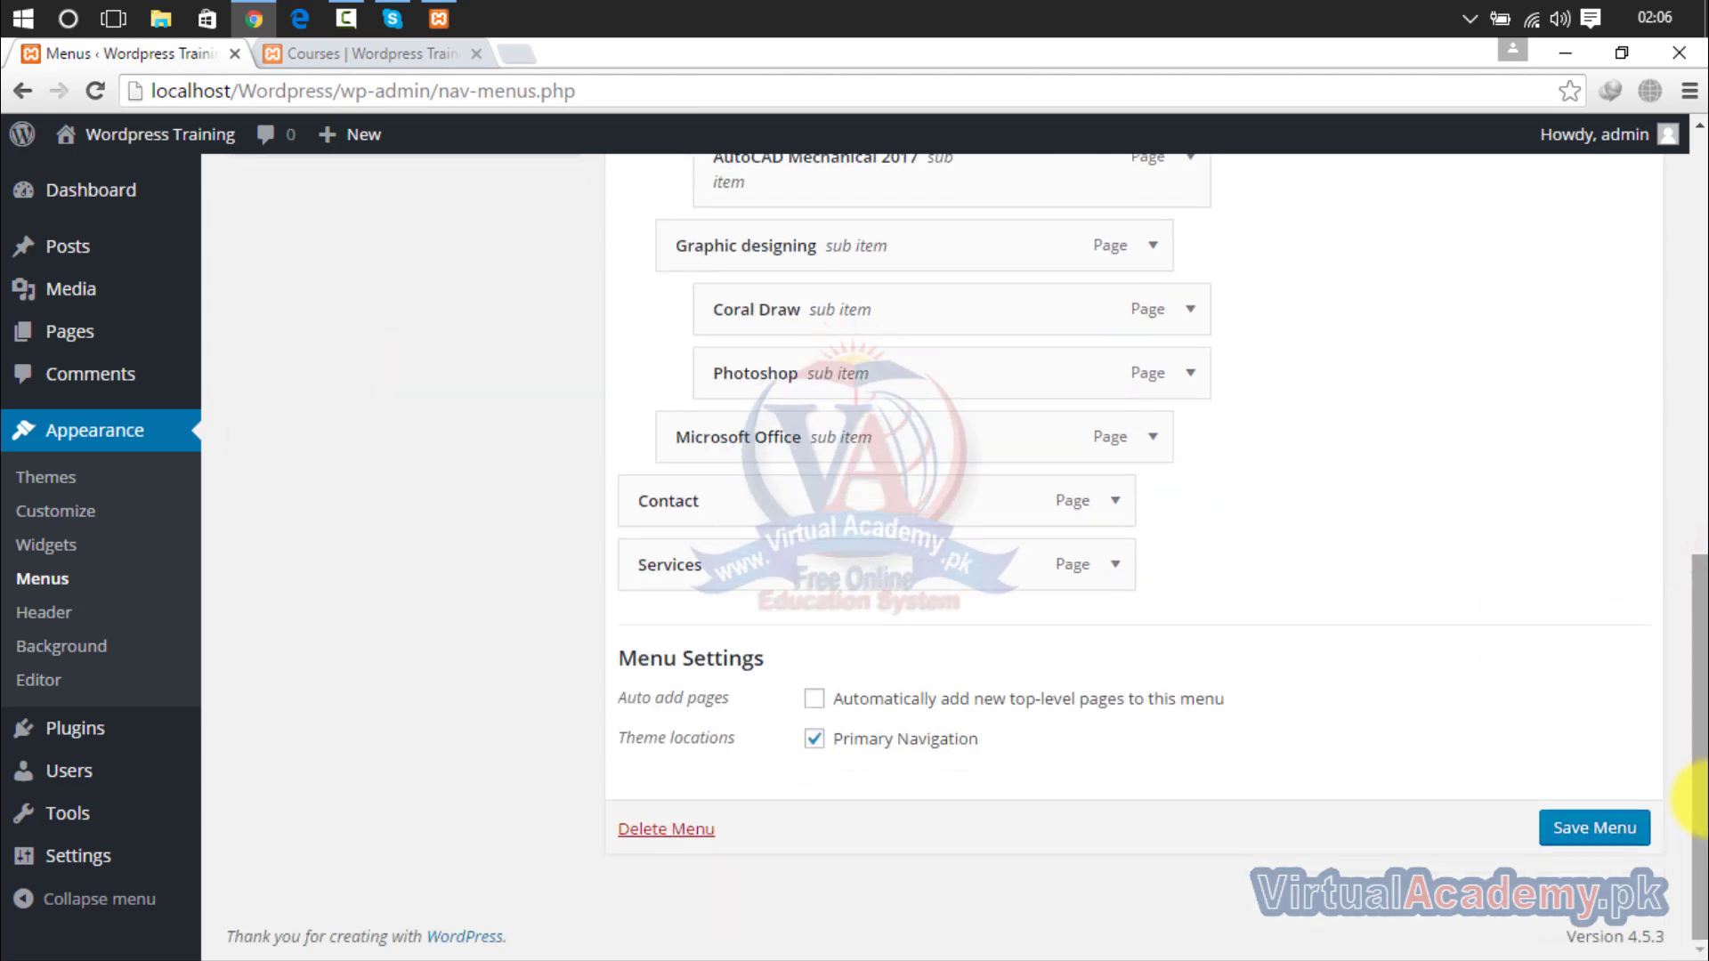